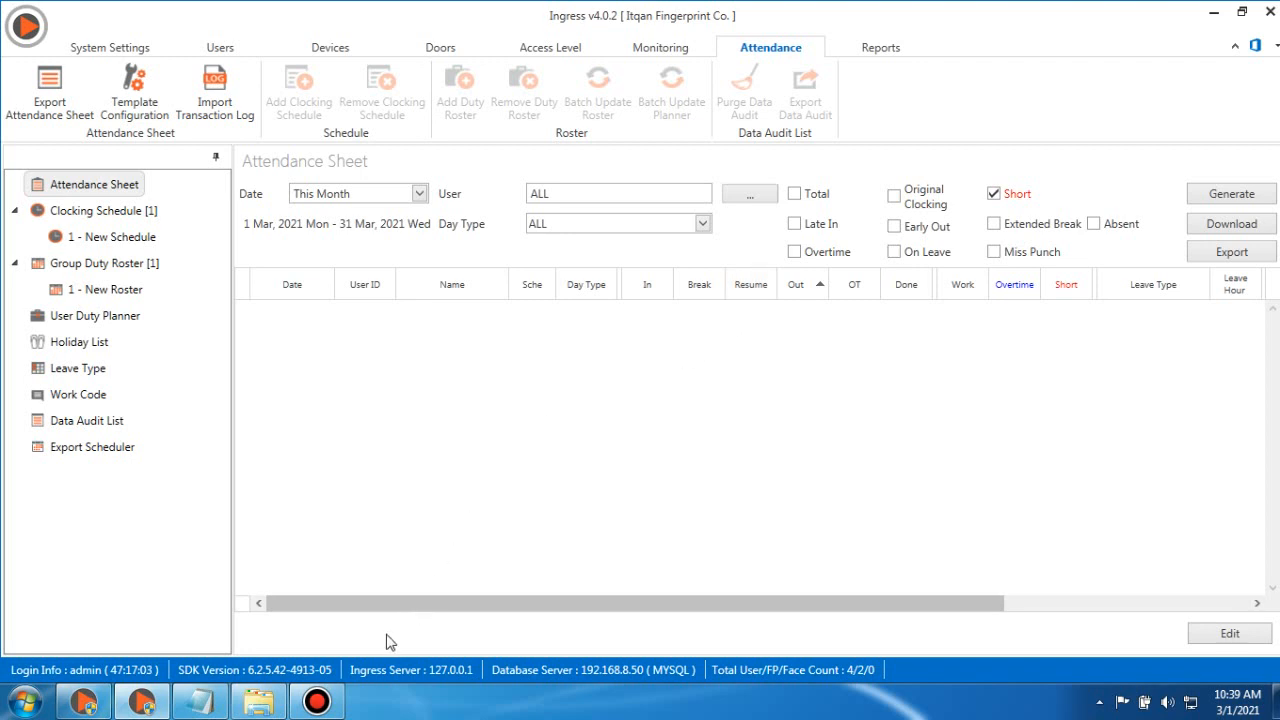
- Switch to the Notepad note and review the working hours and off days listed for Administration and Accounting
click(205, 702)
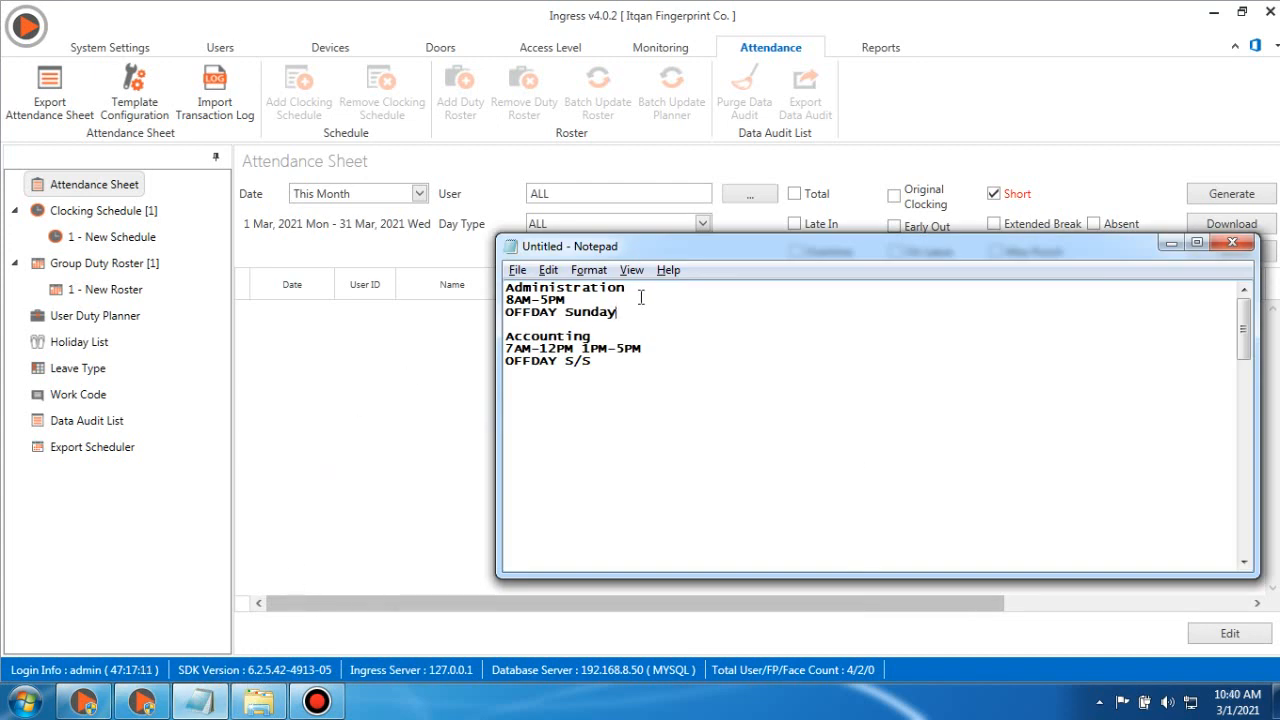
drag(632, 288, 502, 289)
drag(604, 337, 505, 341)
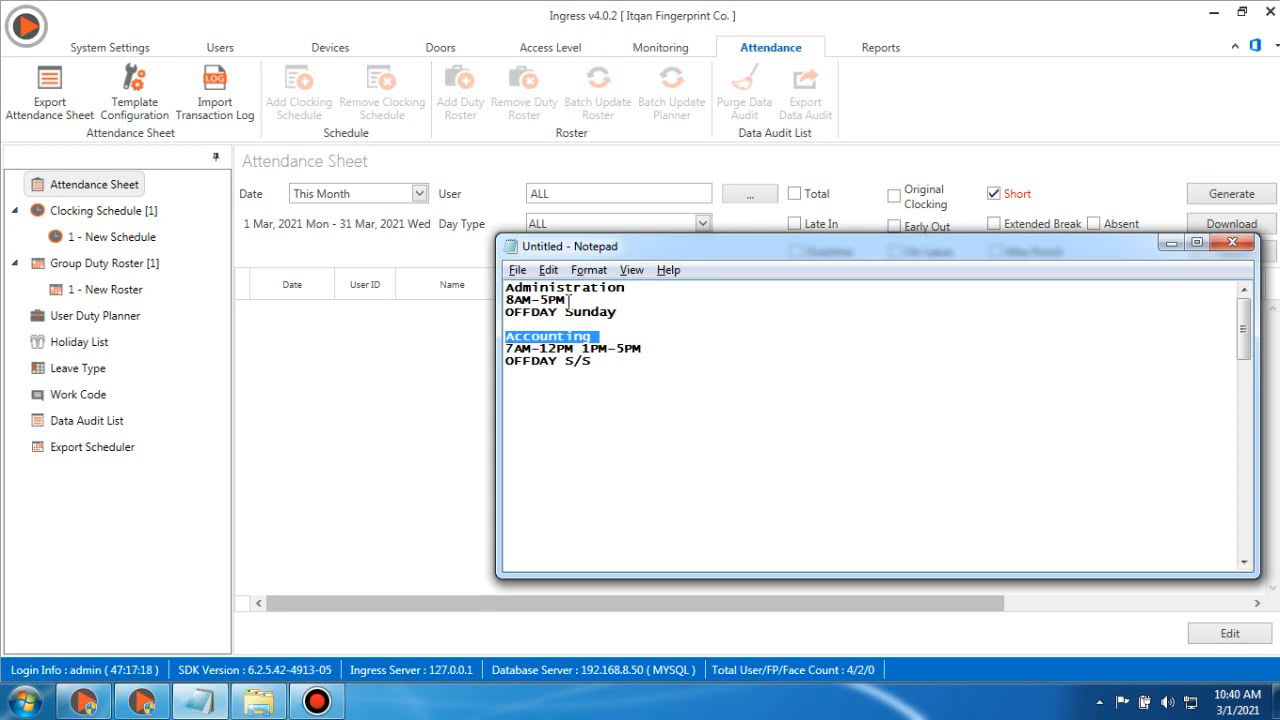
drag(570, 300, 504, 304)
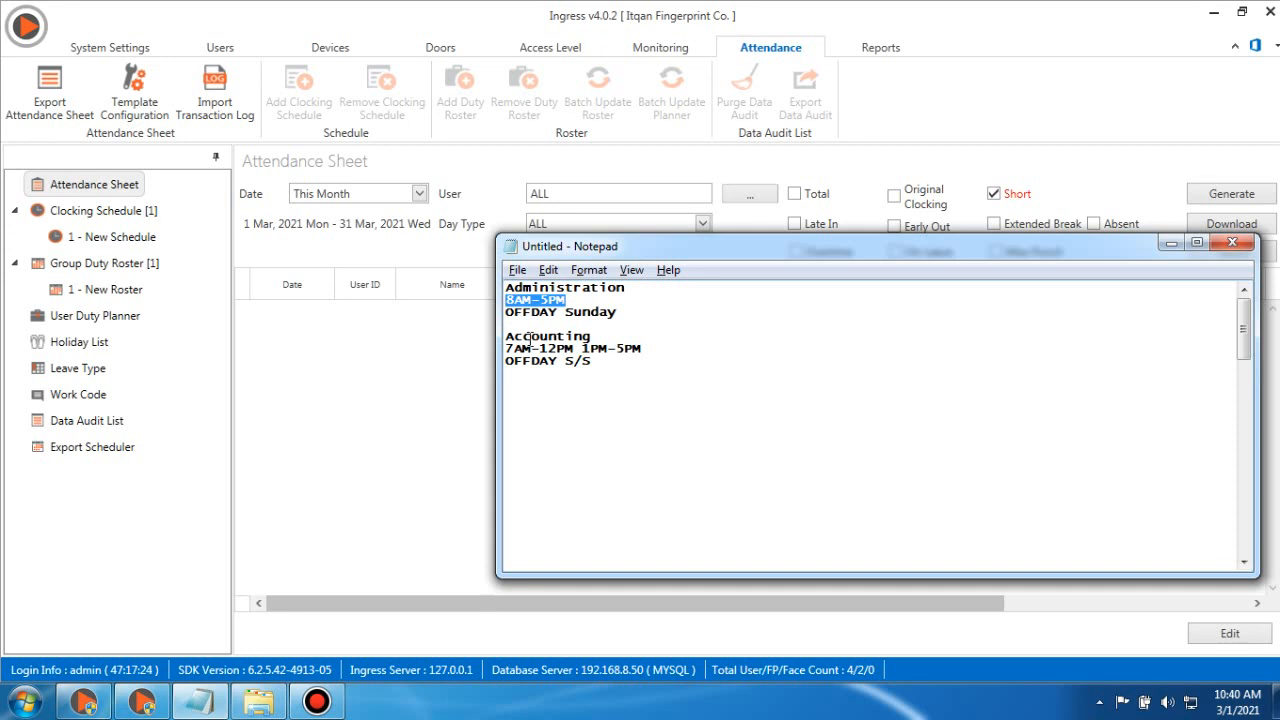
drag(625, 312, 509, 315)
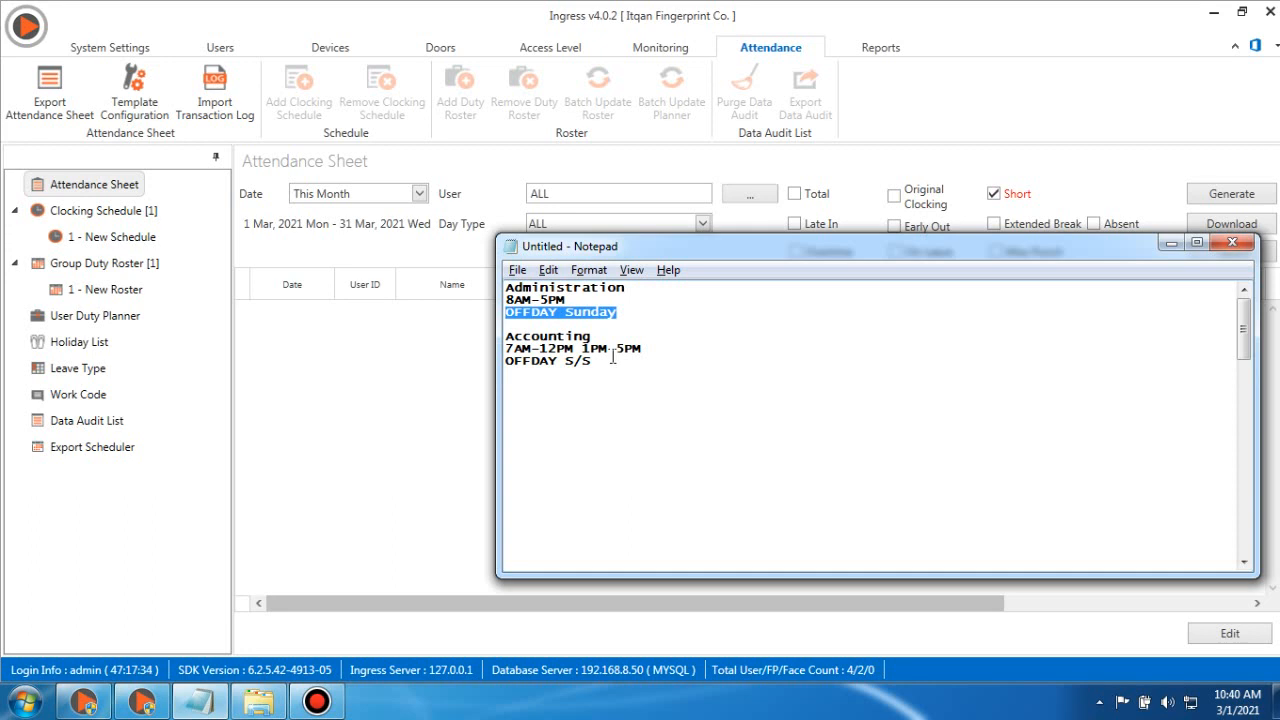
drag(593, 361, 506, 364)
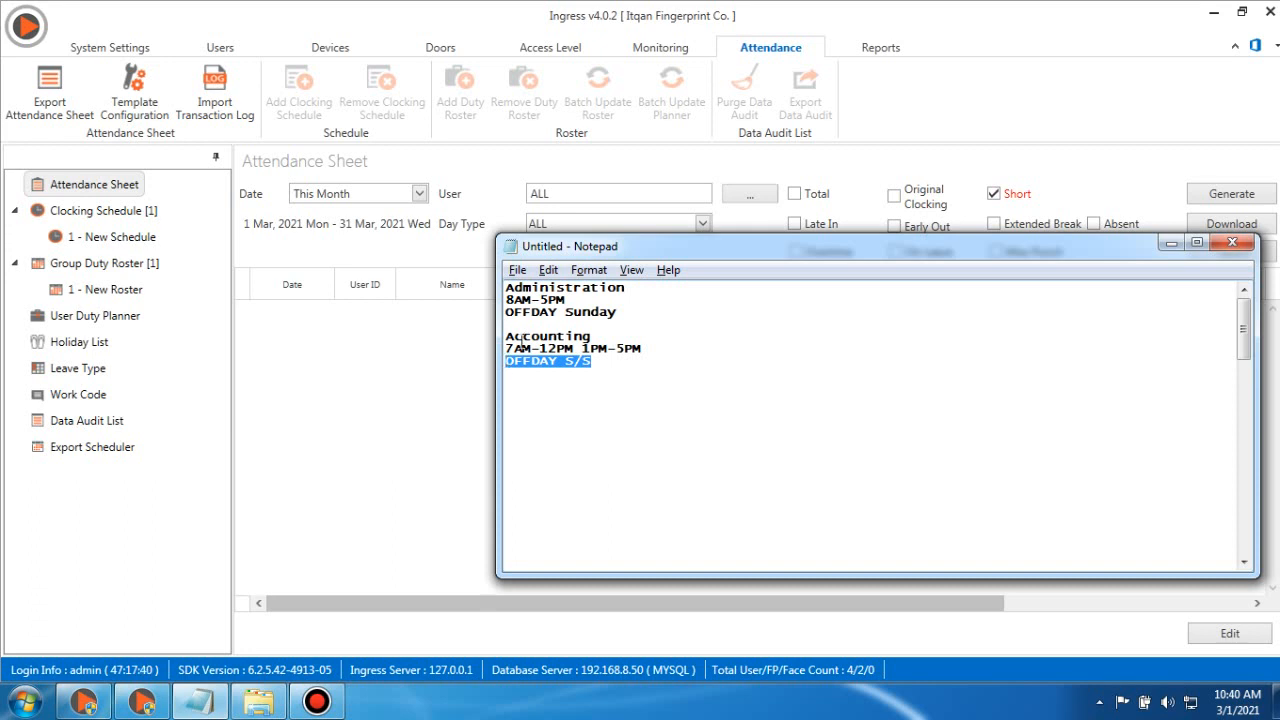
drag(568, 300, 506, 301)
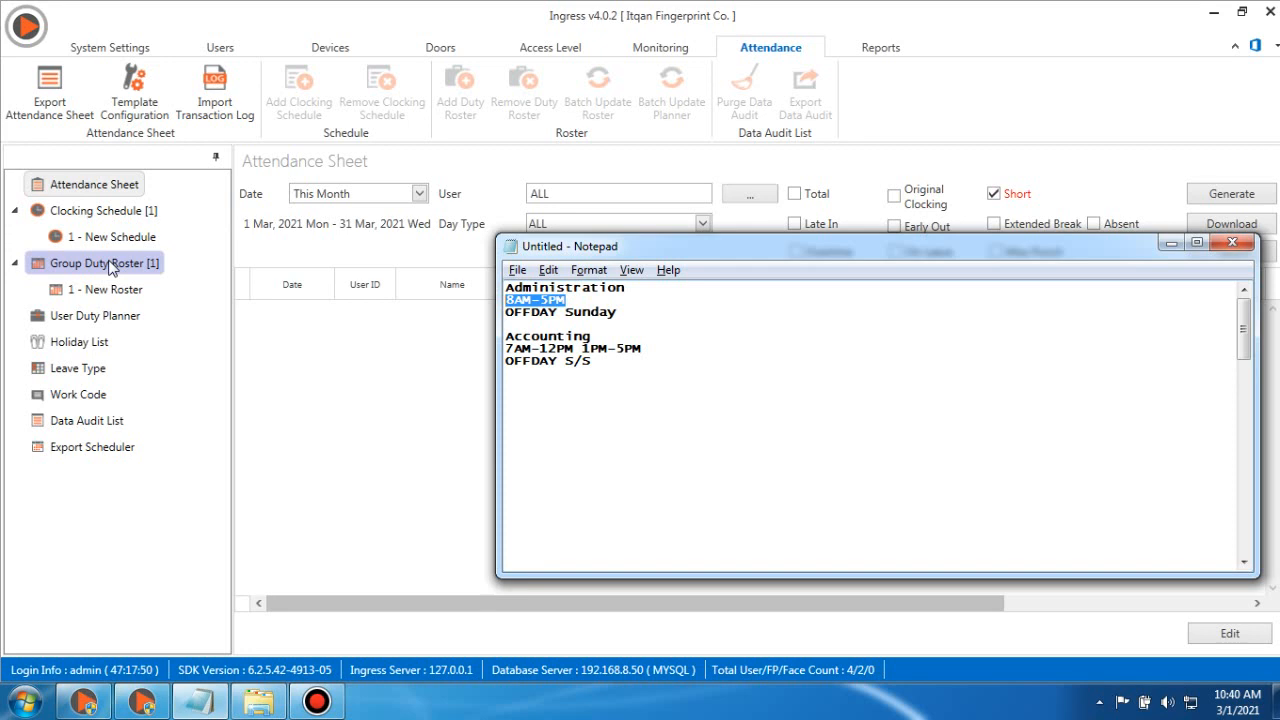
- Examine the New Roster group duty roster's calendar and its assigned users
click(110, 289)
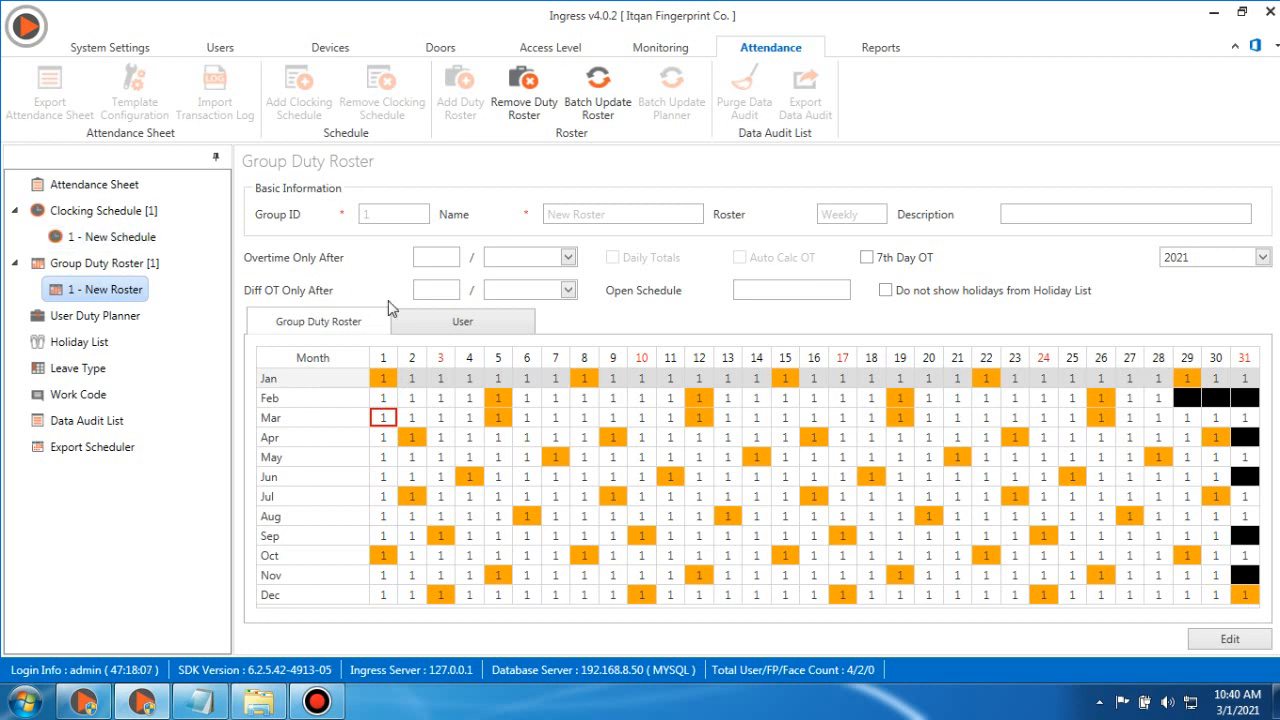
click(455, 322)
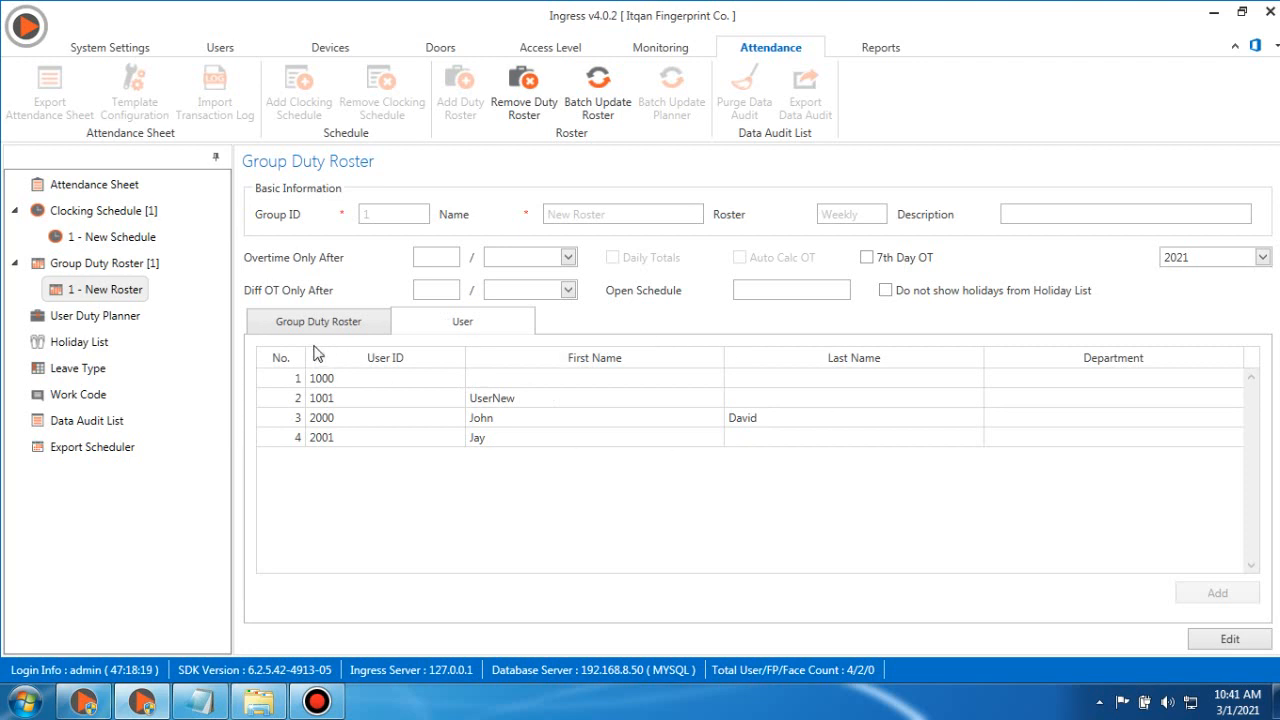
- Open the New Schedule clocking schedule and check the Administration entry in the Notepad note
click(115, 219)
click(118, 238)
click(205, 705)
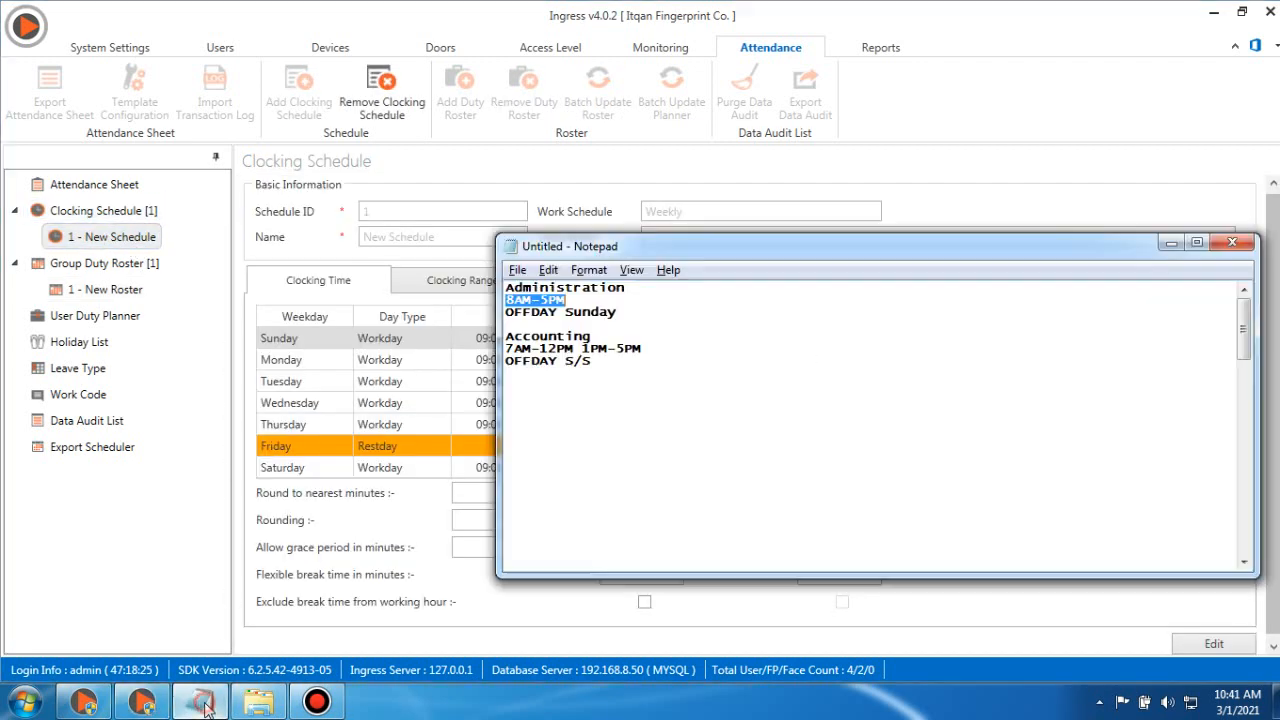
drag(638, 290, 502, 288)
click(282, 282)
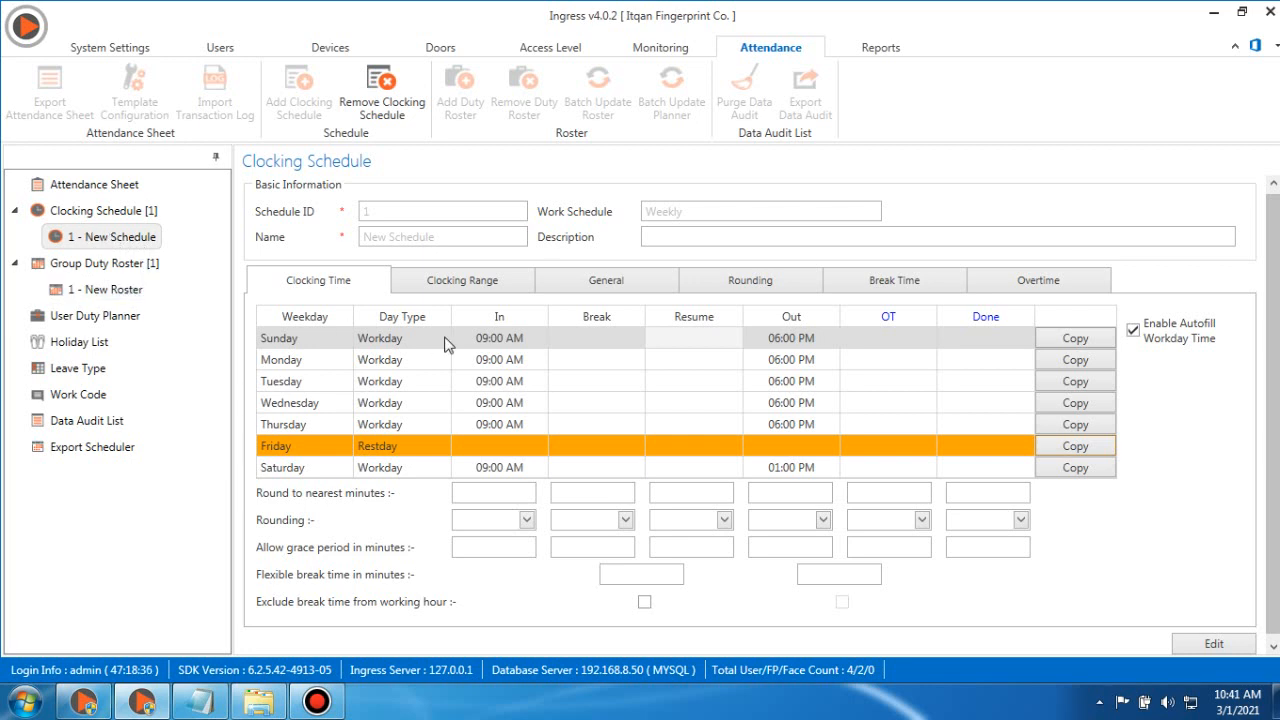
- Start editing the clocking schedule and rename it 8AM-5PM
click(1213, 643)
click(461, 238)
key(ctrl+a)
text(8)
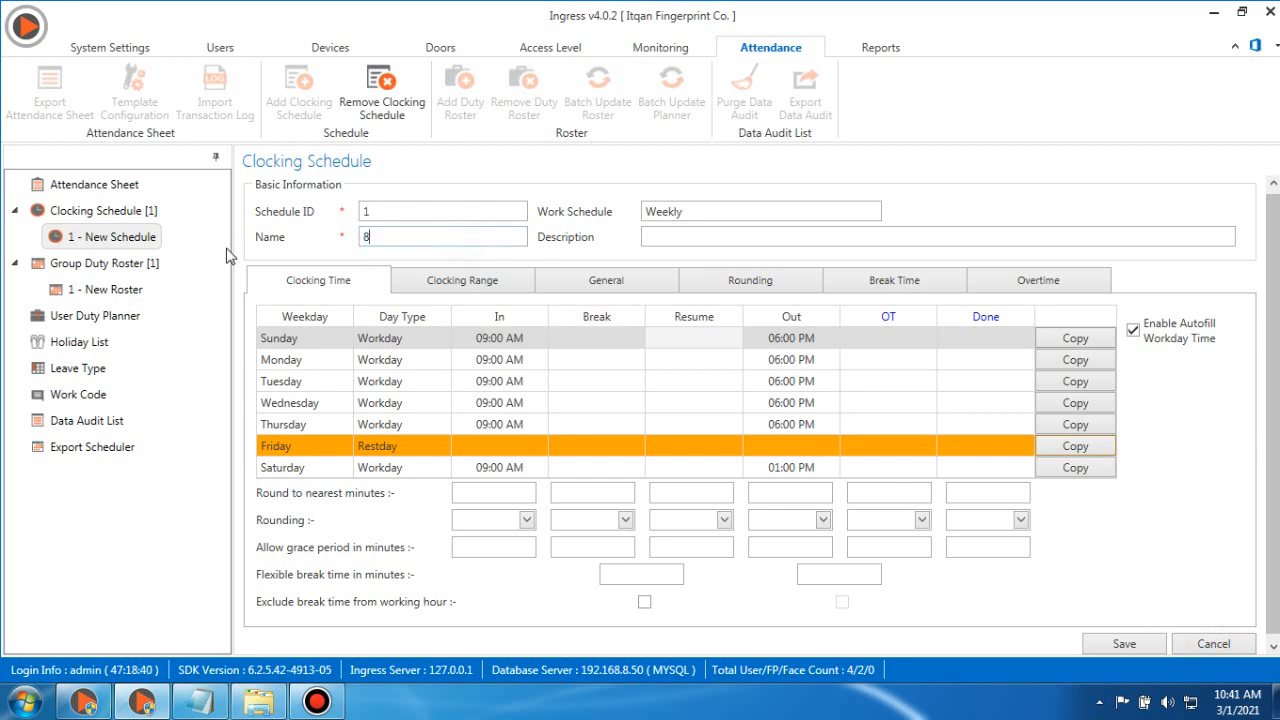
text(AM-5PM)
- Set Sunday's In time to 8:00 AM and Out time to 5:00 PM in the clocking times
click(472, 339)
text(8)
click(762, 340)
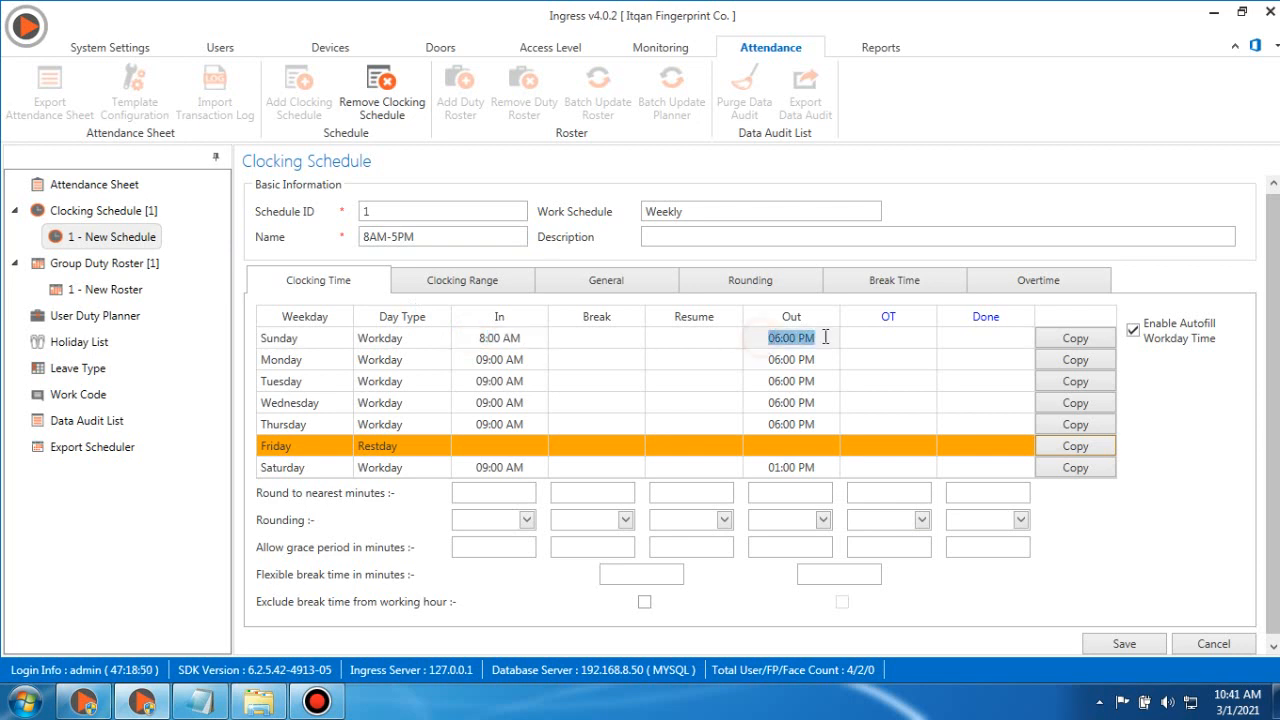
text(5p)
- Copy the 8:00 AM to 5:00 PM clocking times to each weekday from Monday through Saturday
click(1060, 362)
click(1066, 382)
click(1072, 403)
click(1074, 424)
click(1076, 446)
click(1076, 468)
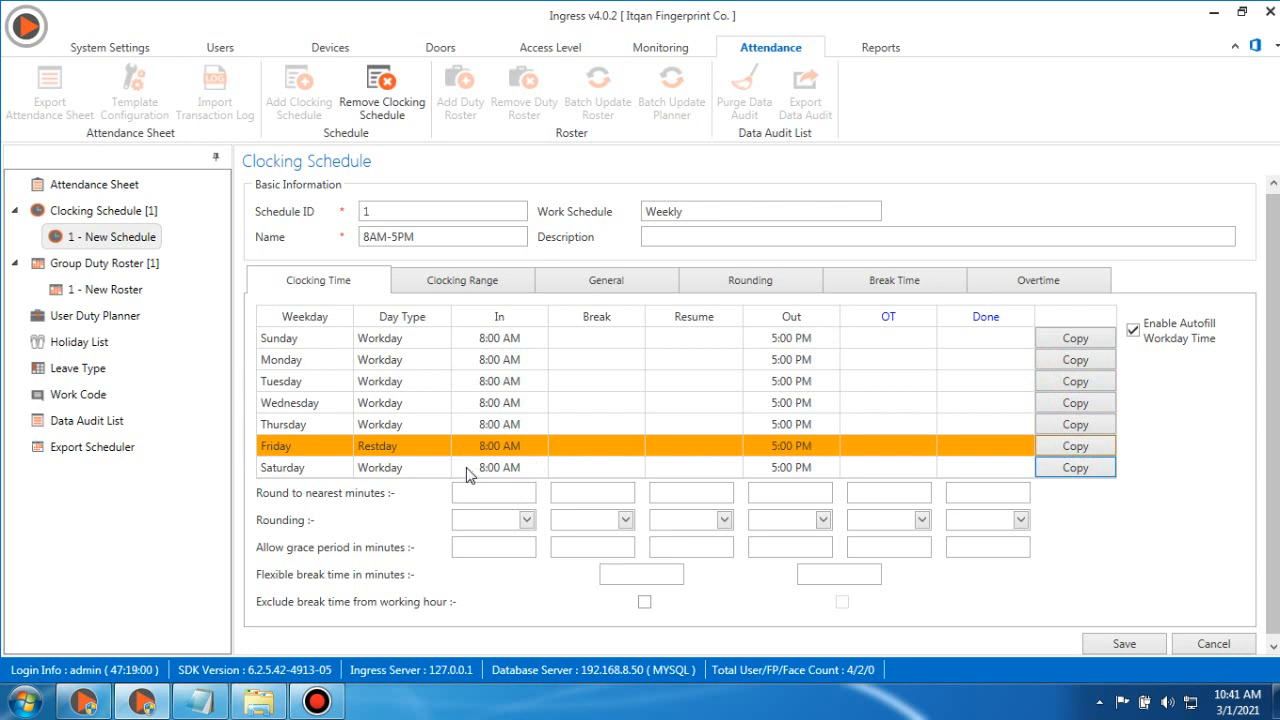
- Check the off day in the Notepad note, and set Sunday's day type to Offday and Friday's to Workday
click(202, 700)
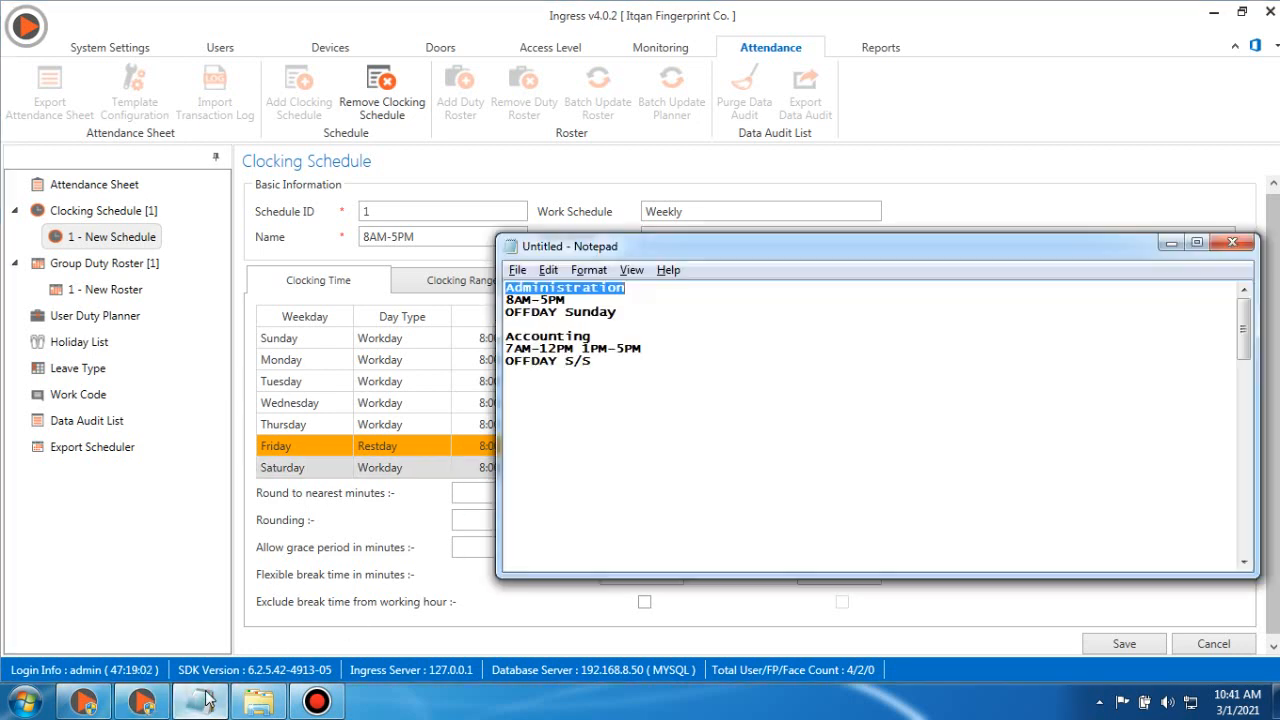
click(203, 700)
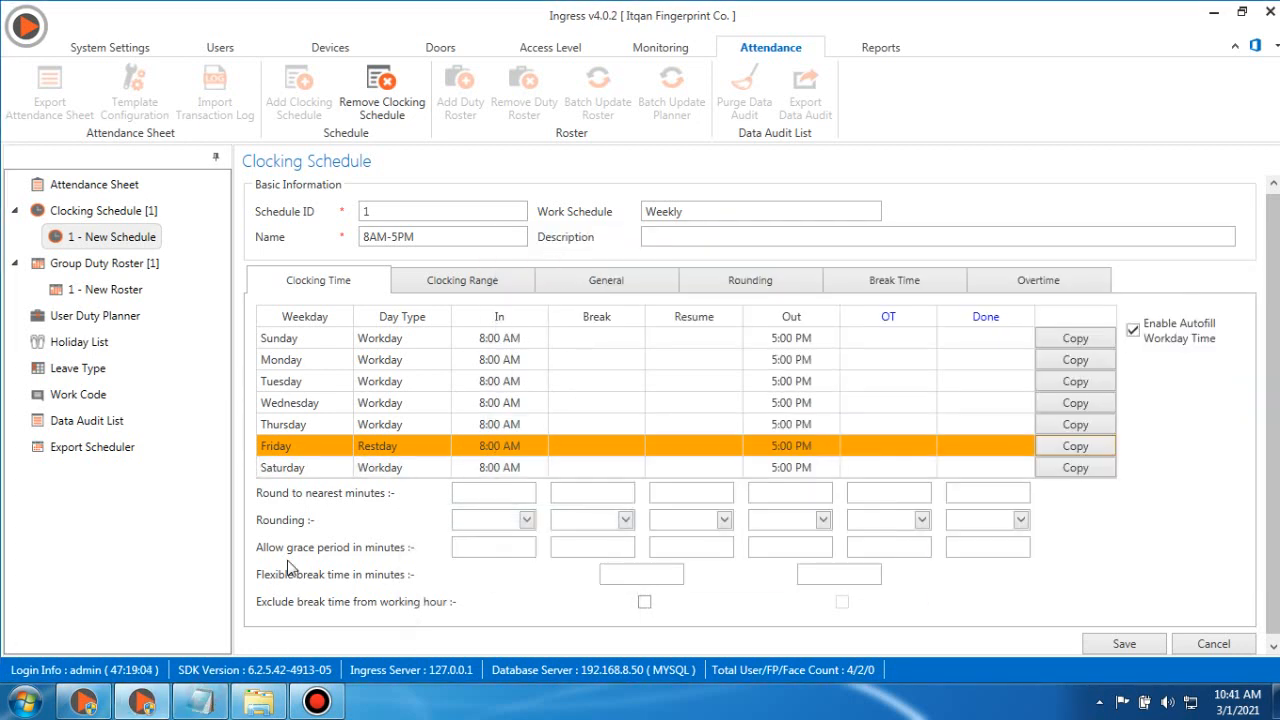
click(392, 342)
click(441, 338)
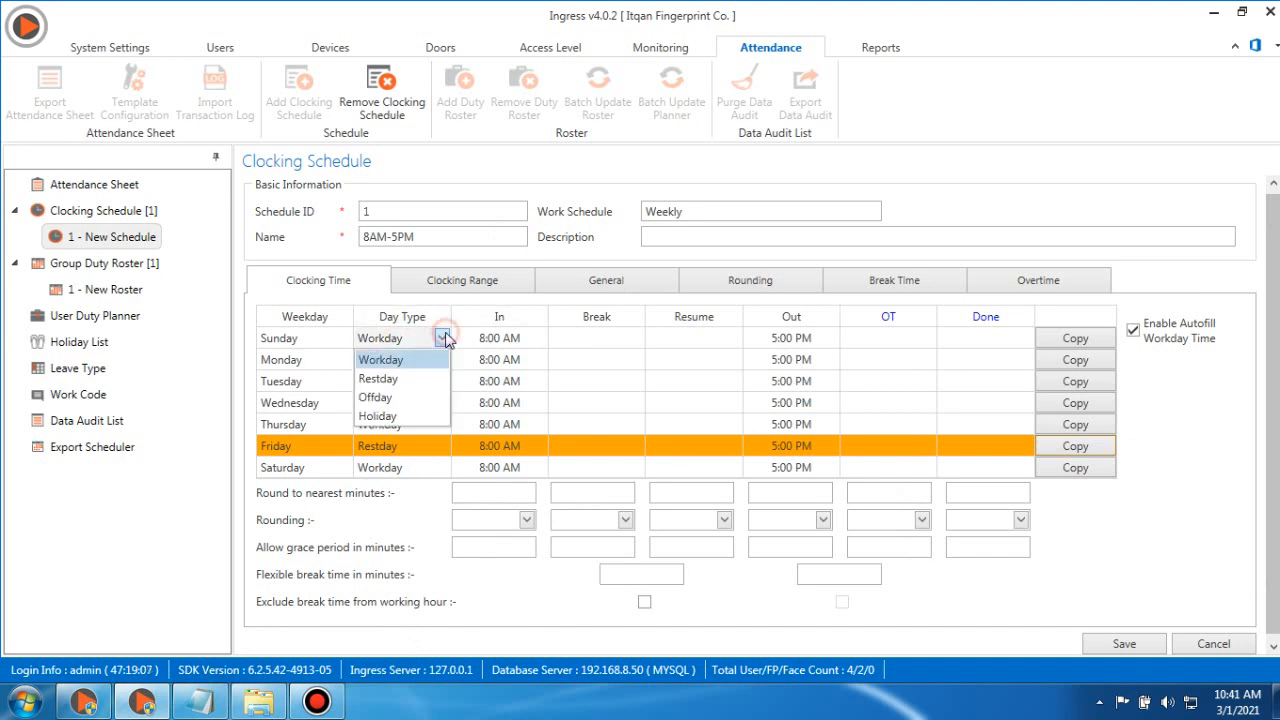
click(398, 402)
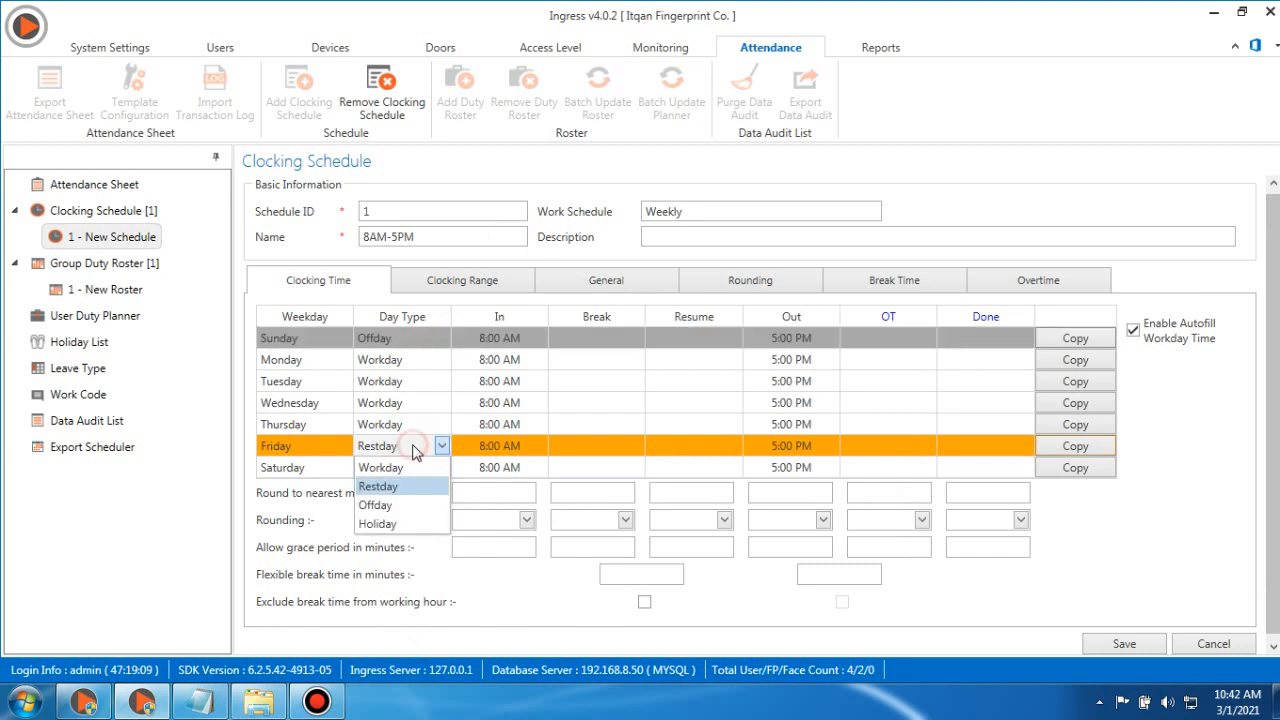
click(385, 466)
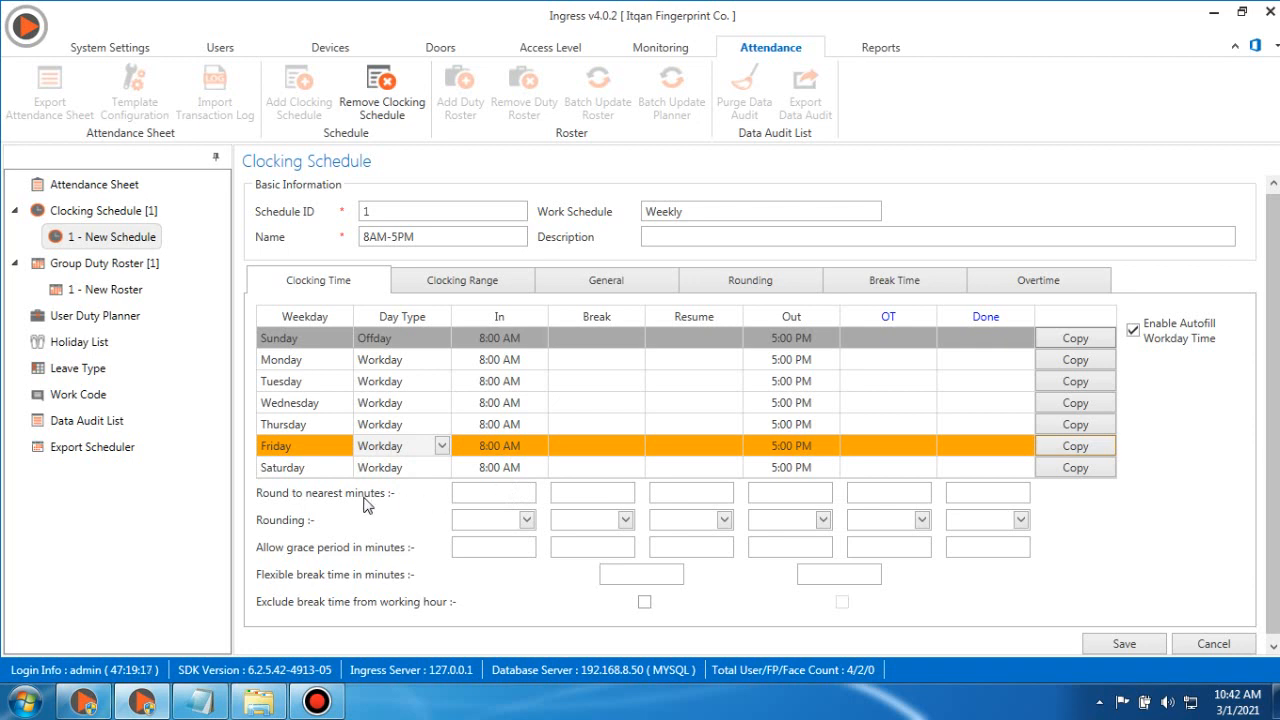
click(486, 496)
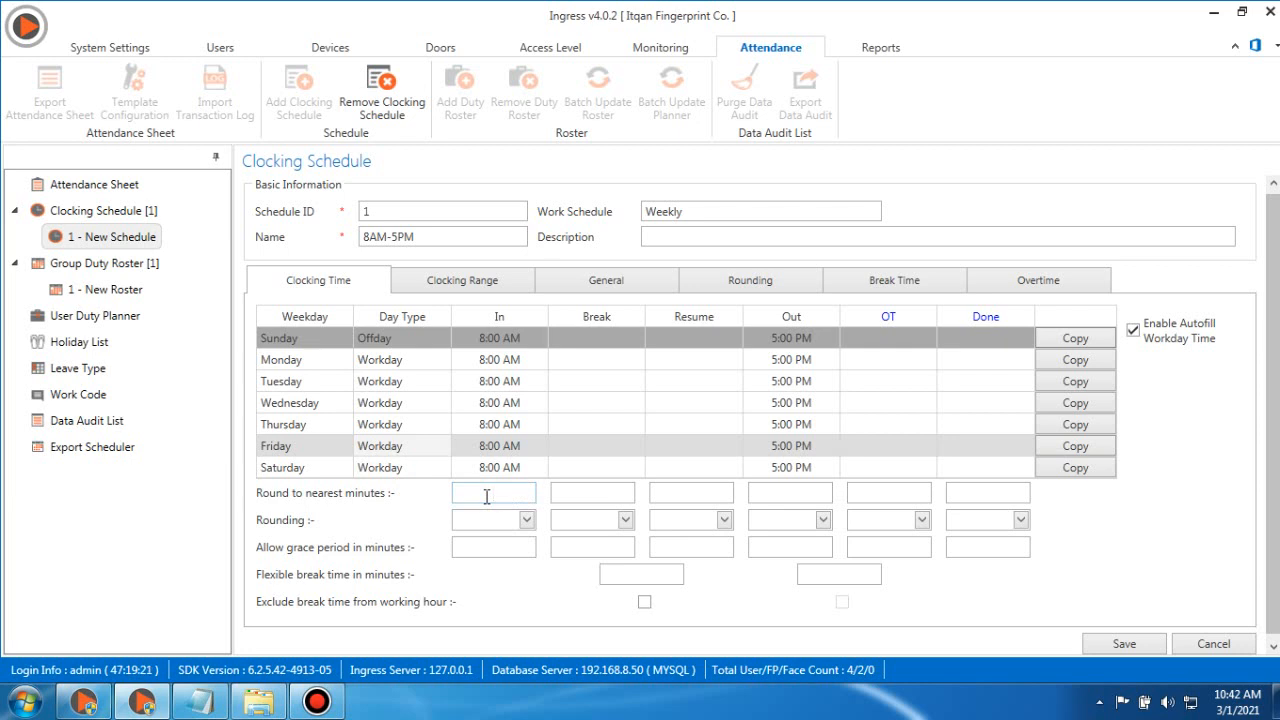
text(15)
click(526, 521)
click(487, 565)
click(525, 520)
click(472, 582)
double_click(478, 492)
key(BackSpace)
click(524, 522)
click(491, 545)
- Set the allowed grace period for the In clocking to 15 minutes
click(481, 549)
text(15)
click(484, 548)
click(446, 284)
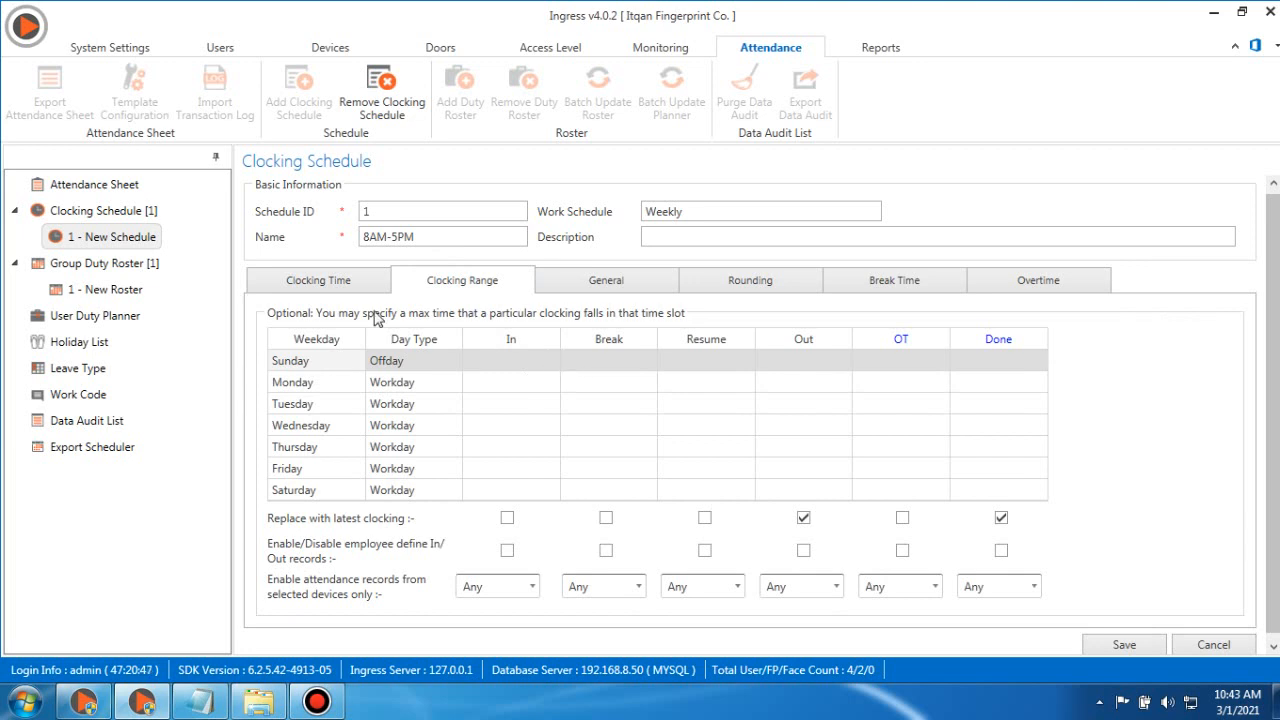
click(326, 284)
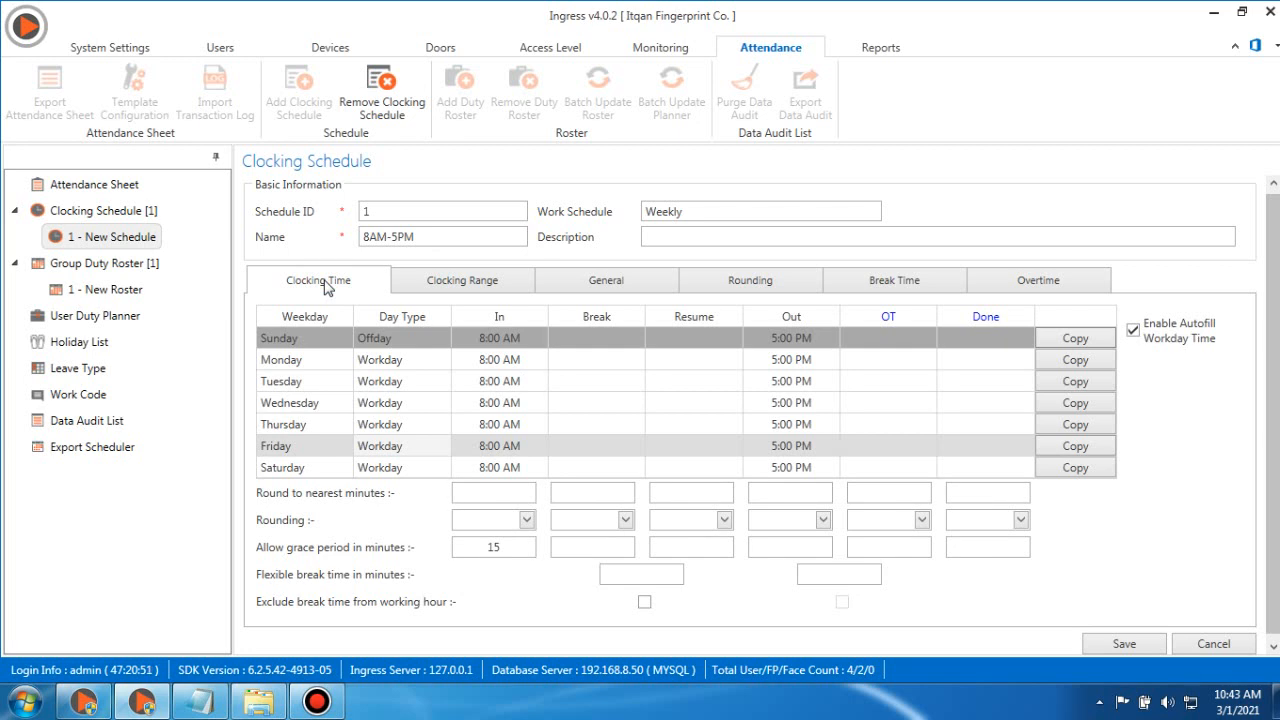
click(443, 281)
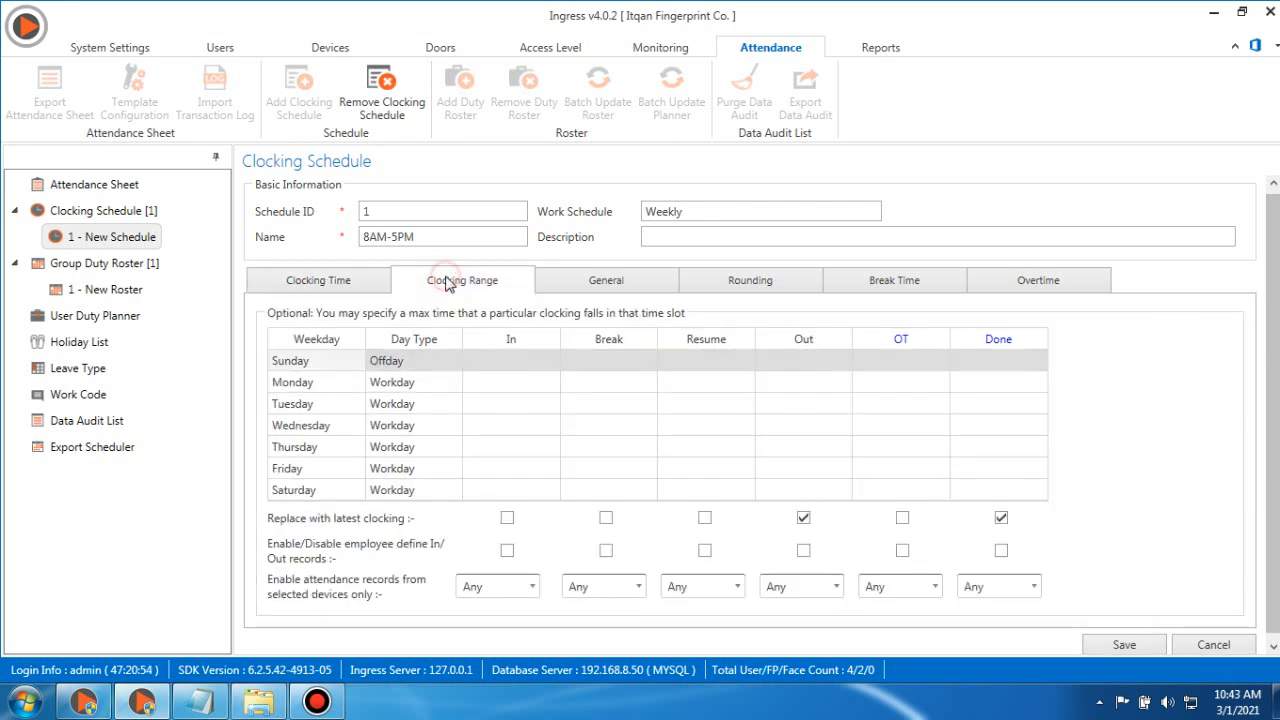
click(510, 360)
click(510, 360)
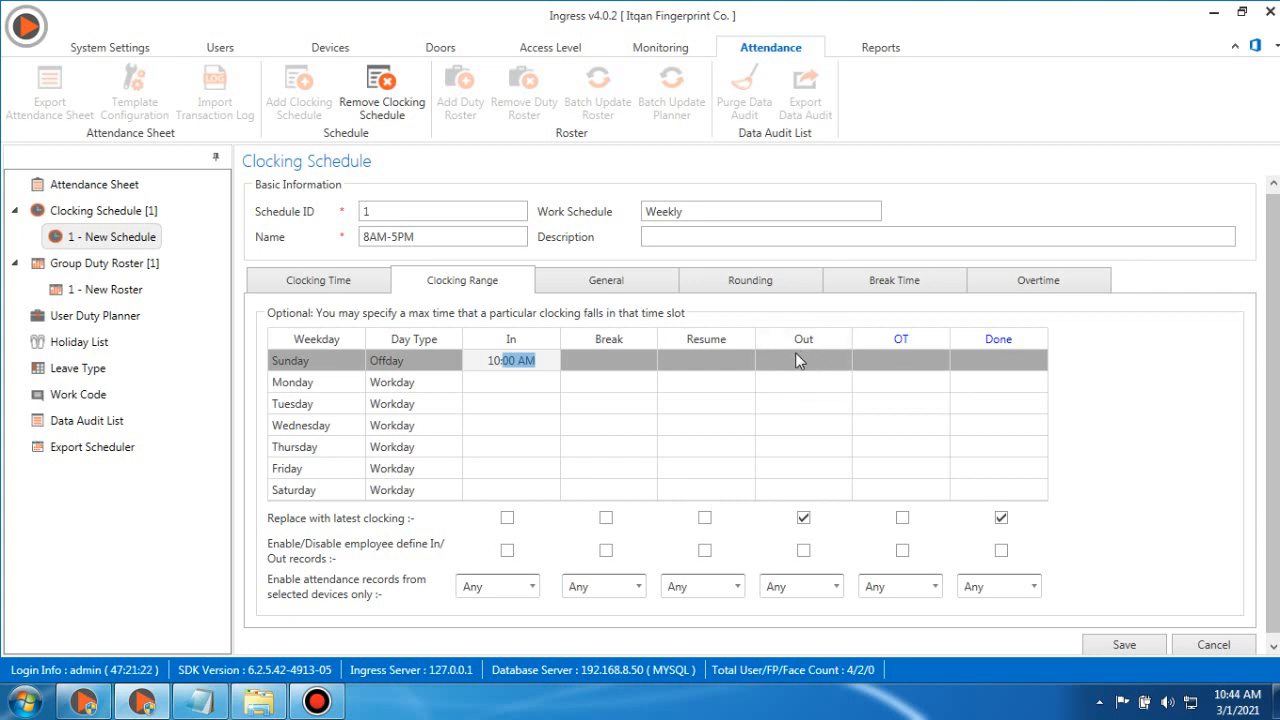
click(540, 360)
drag(540, 360, 475, 358)
key(BackSpace)
- Examine the schedule's General, Rounding, Break Time and Overtime settings, and where the user manual is found
click(608, 287)
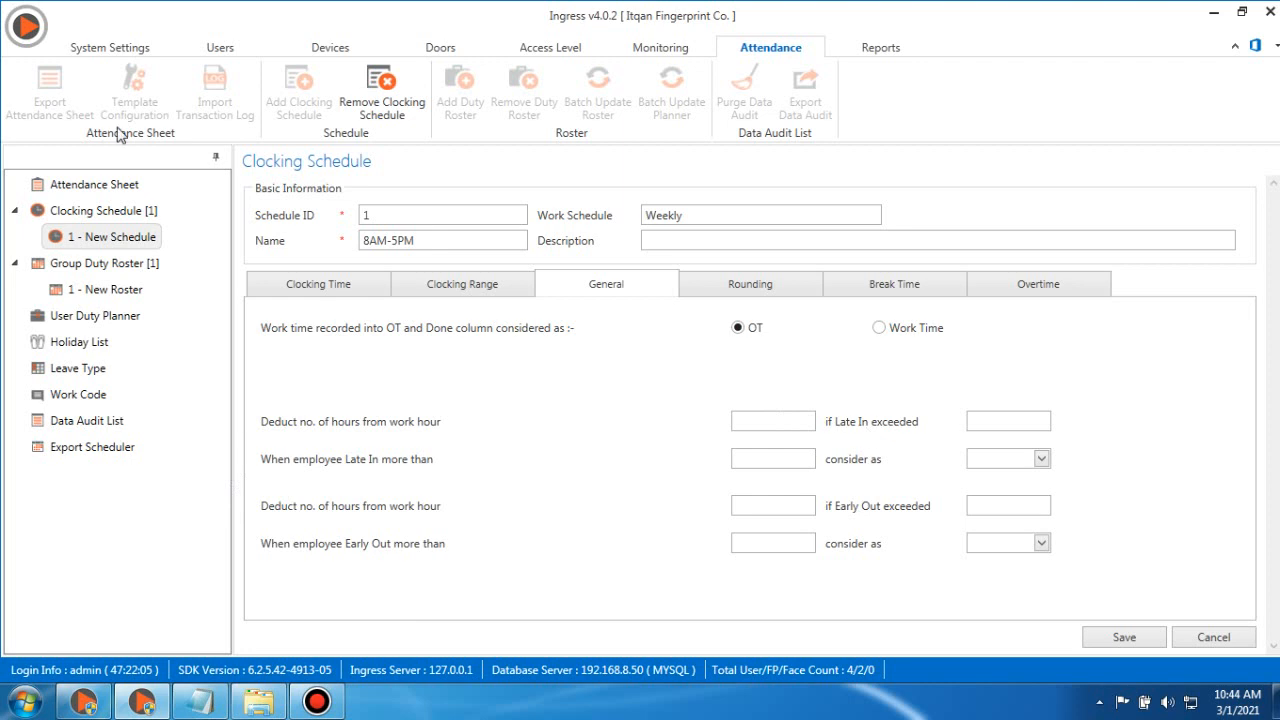
click(30, 36)
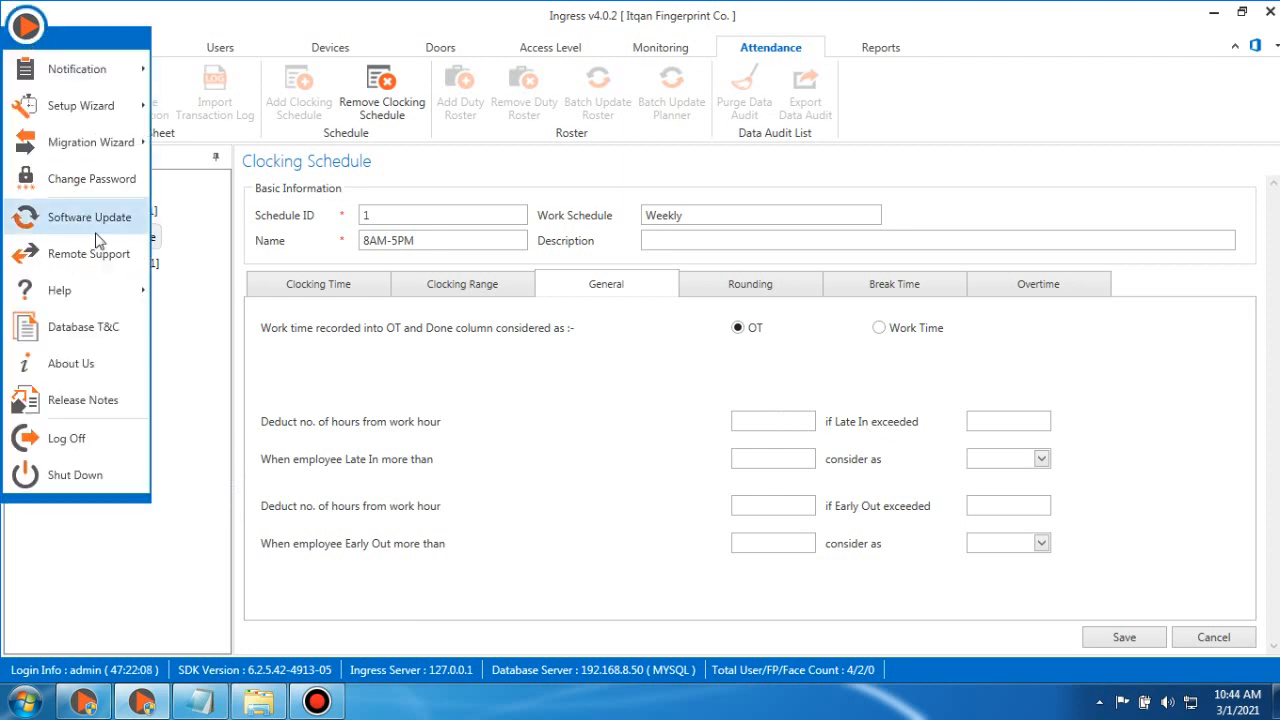
mouse_move(82, 300)
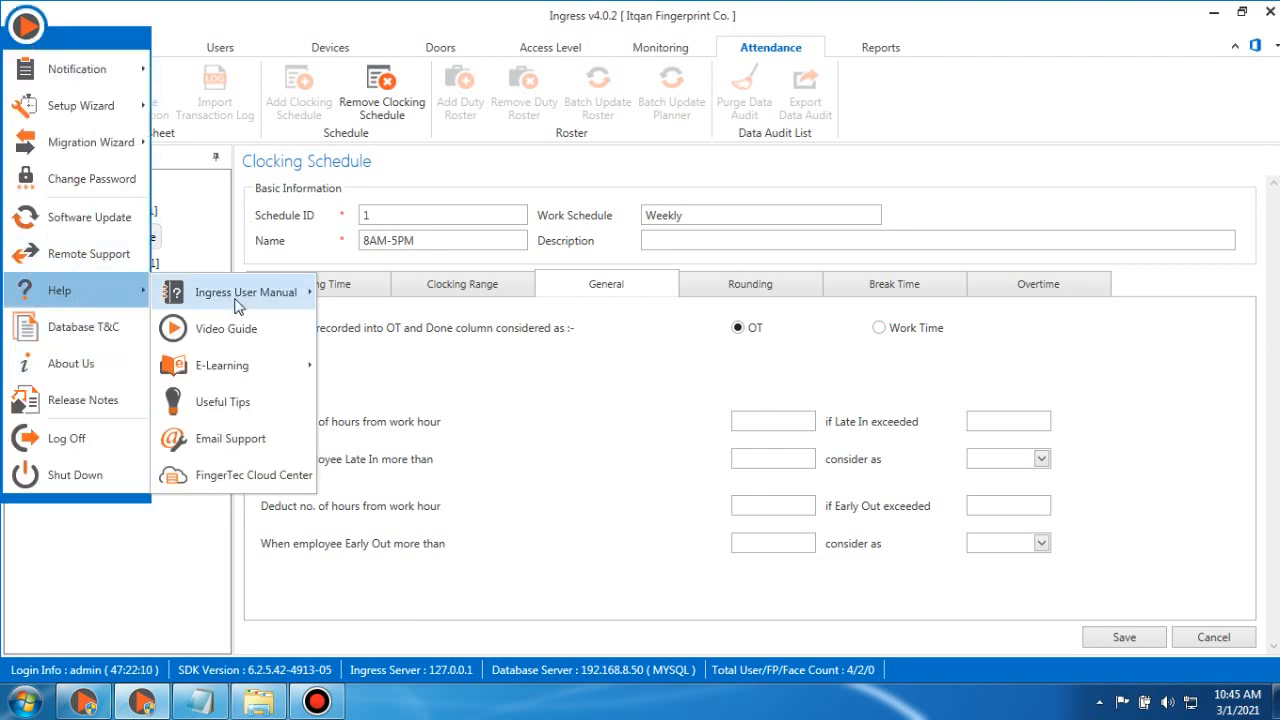
click(613, 468)
click(750, 287)
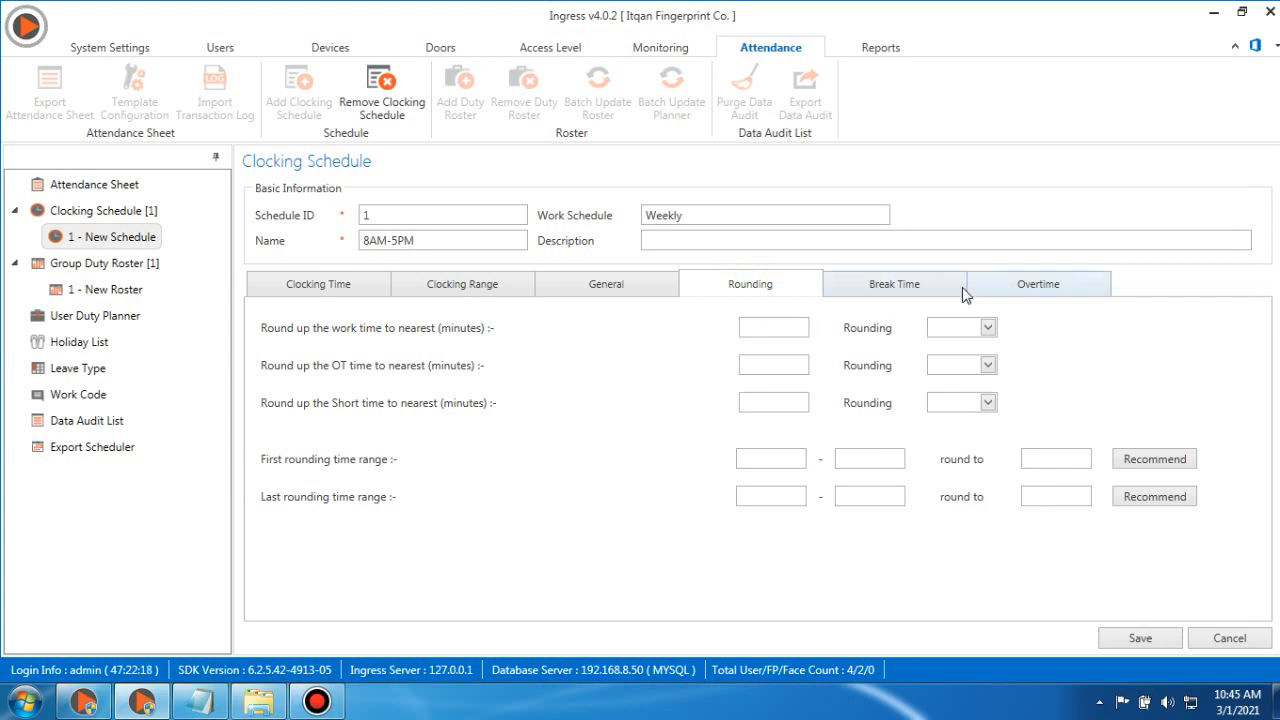
click(895, 288)
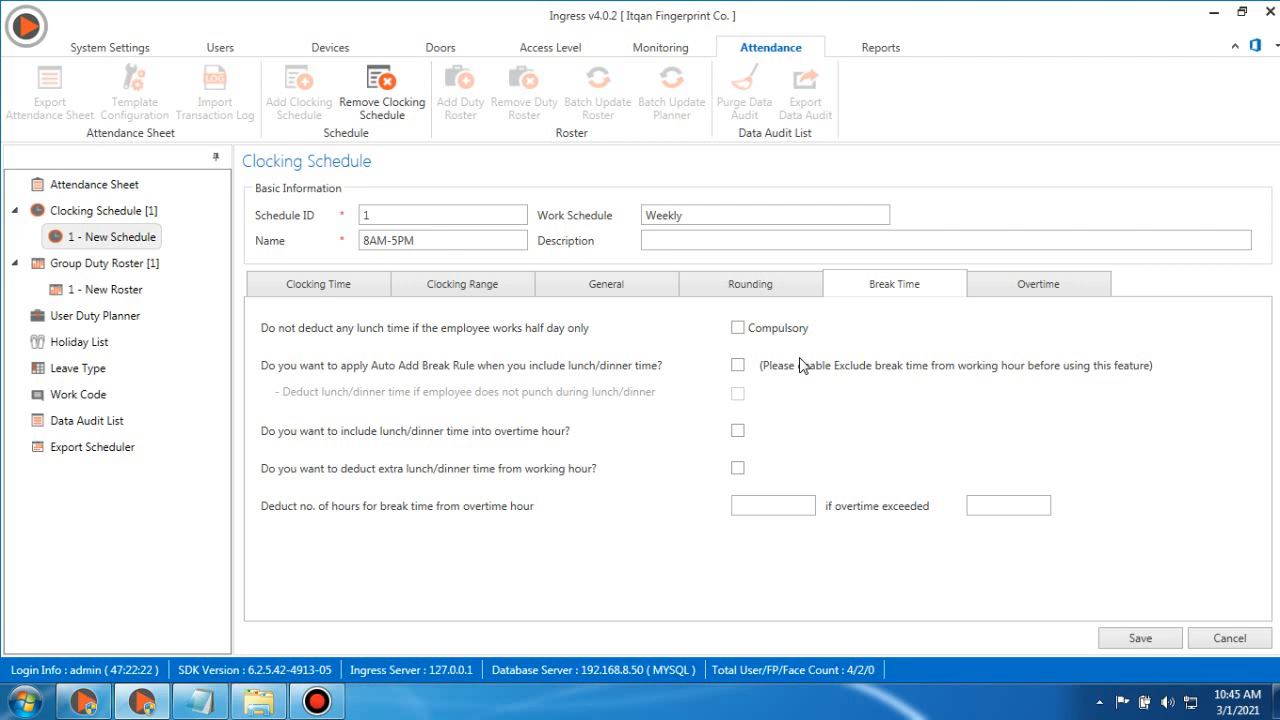
click(1045, 290)
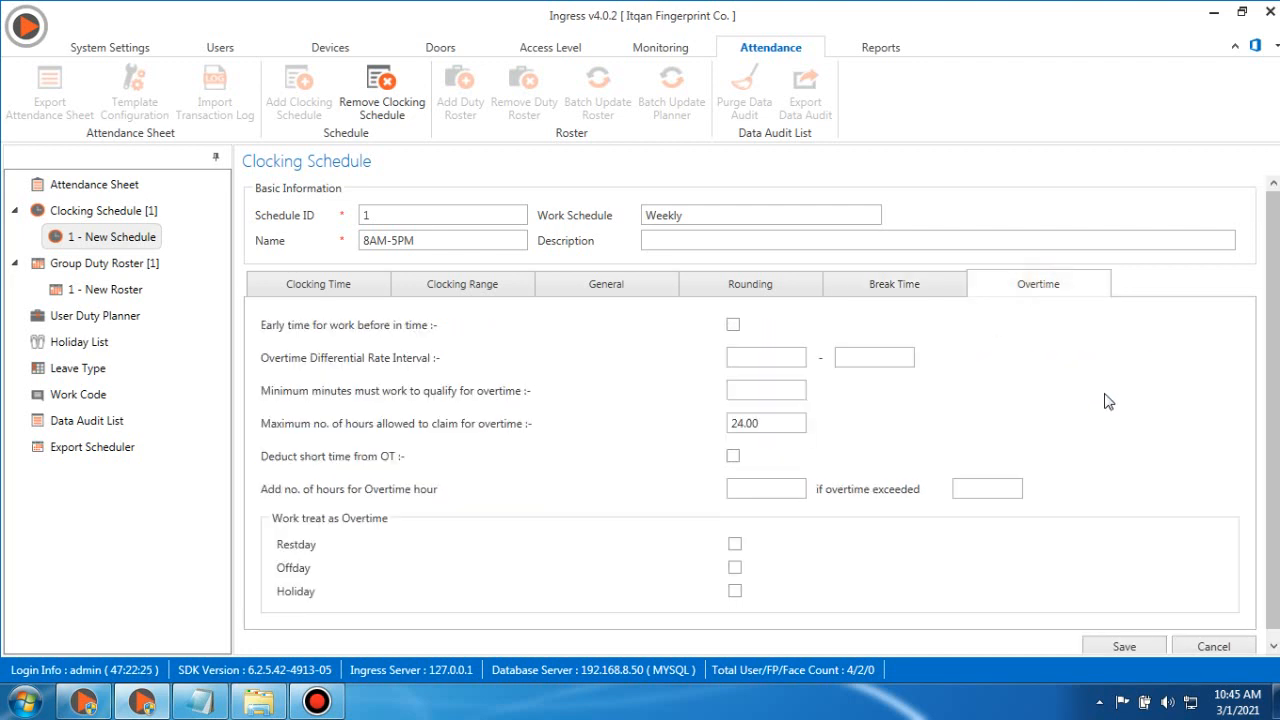
scroll(1108, 401, down, 1)
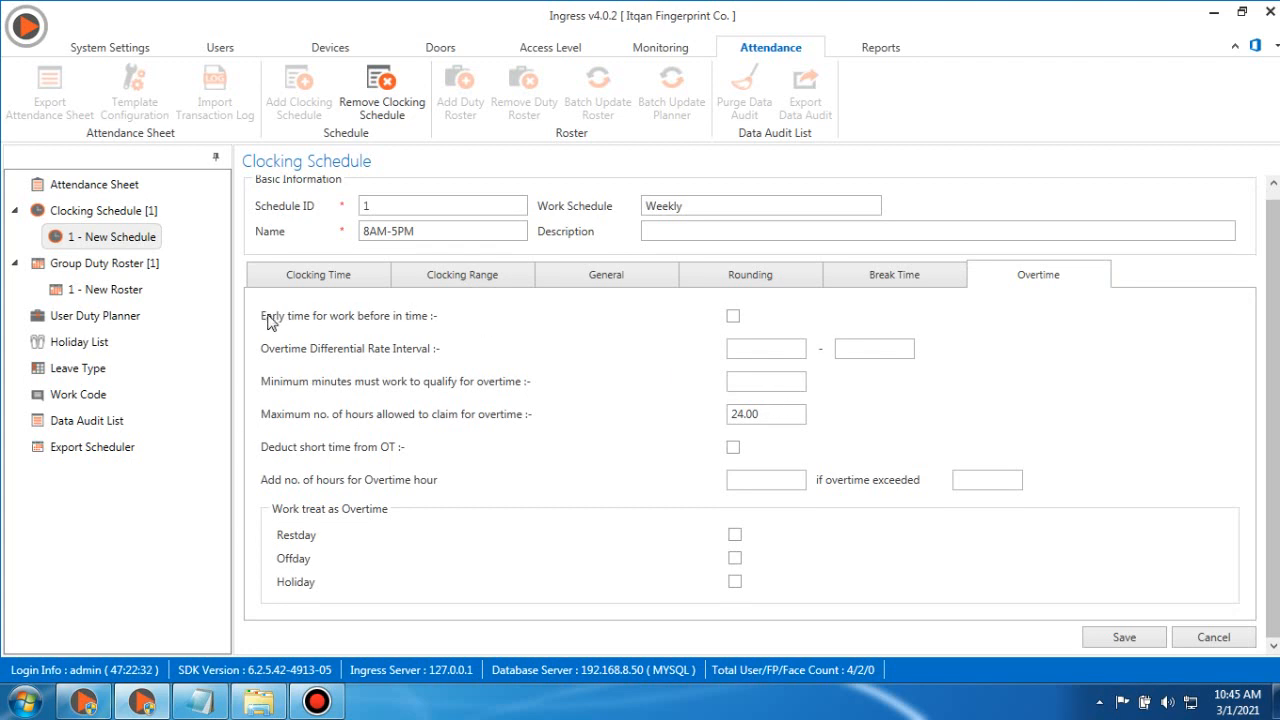
click(733, 317)
click(733, 317)
click(758, 348)
- Set the minimum work to qualify for overtime to 60 minutes and the maximum claimable overtime to 24.00 hours
click(769, 381)
text(60)
key(Tab)
text(8.00)
drag(771, 414, 588, 420)
text(24.00)
click(733, 449)
click(734, 450)
click(767, 481)
- Treat Offday work as overtime with short time excluded, and save the clocking schedule
click(735, 558)
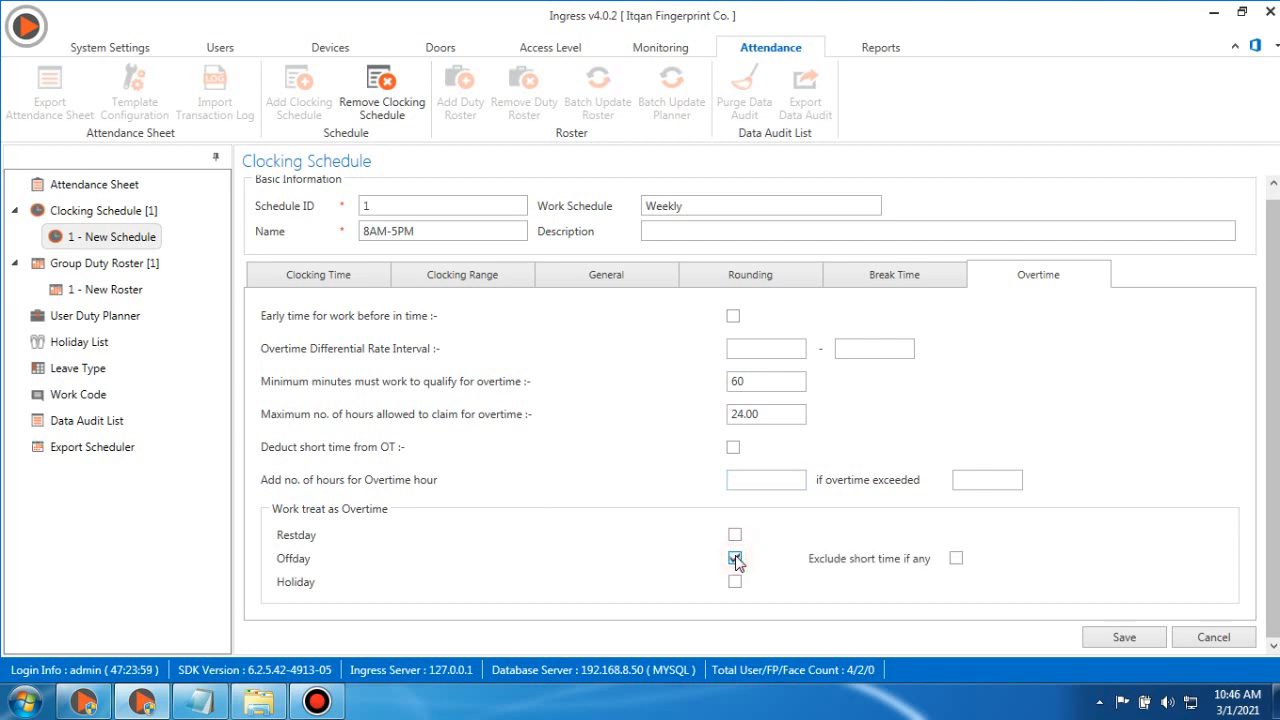
click(956, 560)
click(1122, 639)
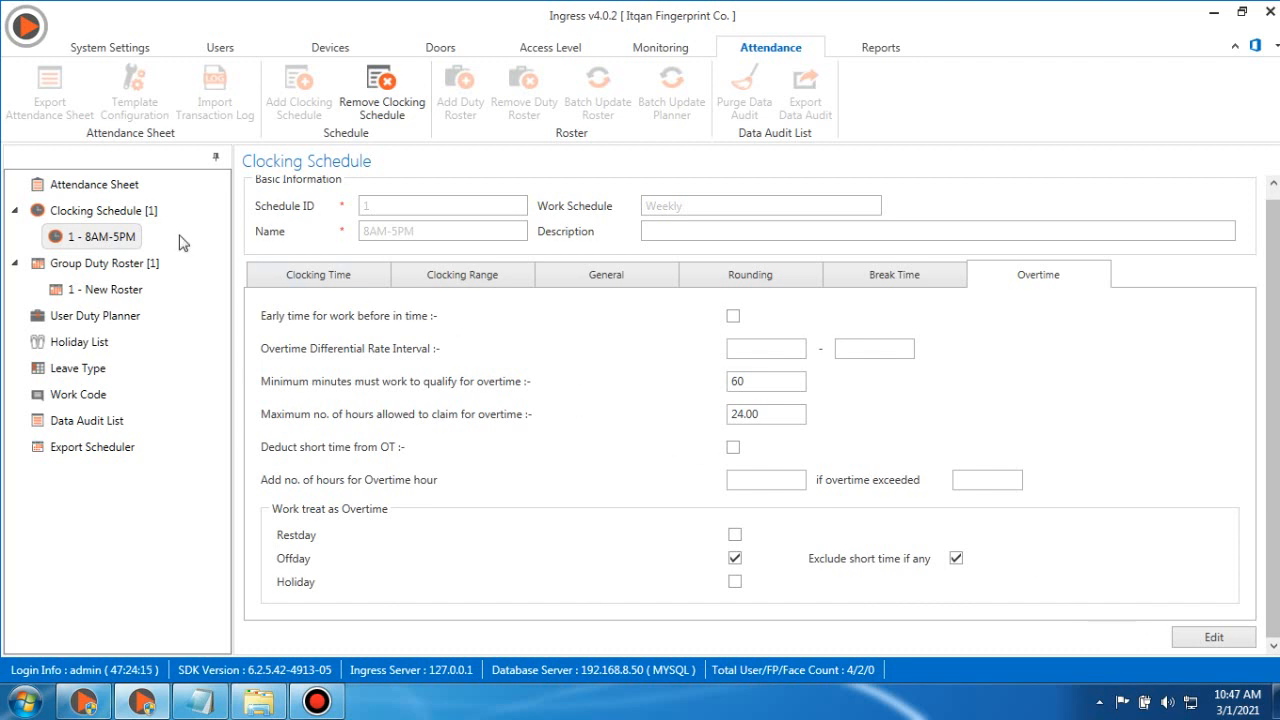
- Review the saved clocking times and the Notepad note, and open the New Roster group duty roster
click(308, 277)
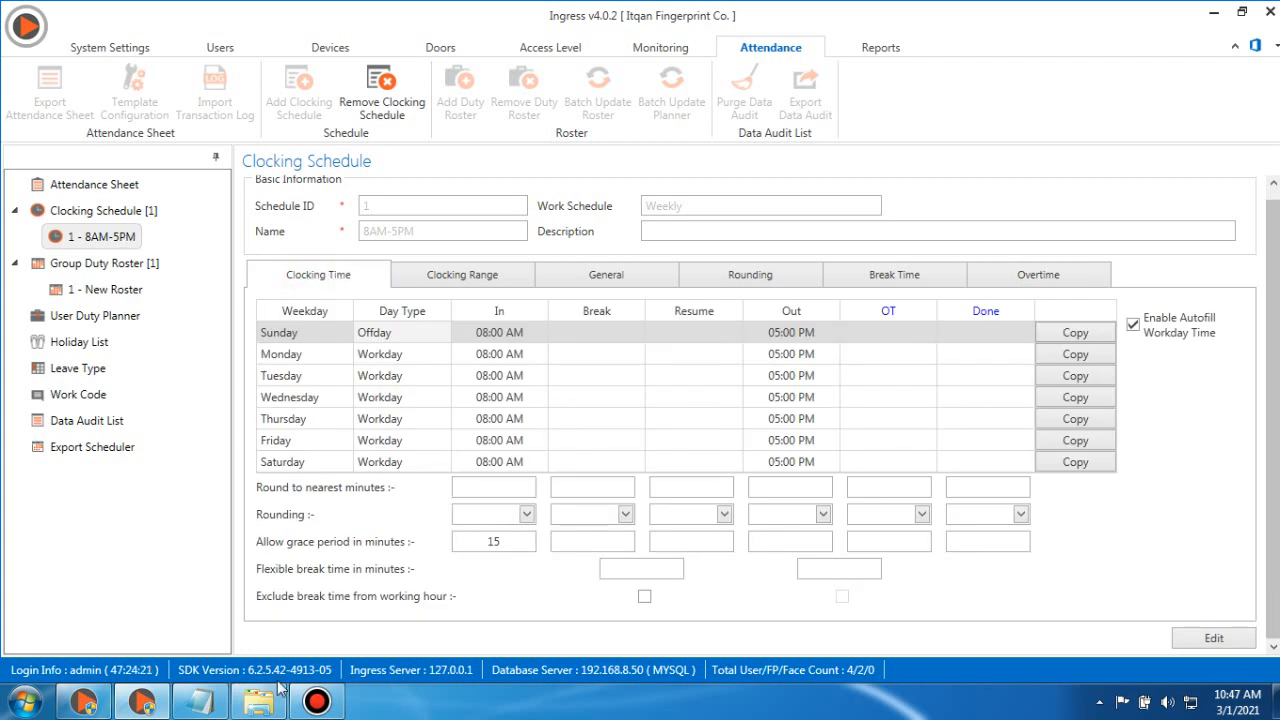
key(alt+Tab)
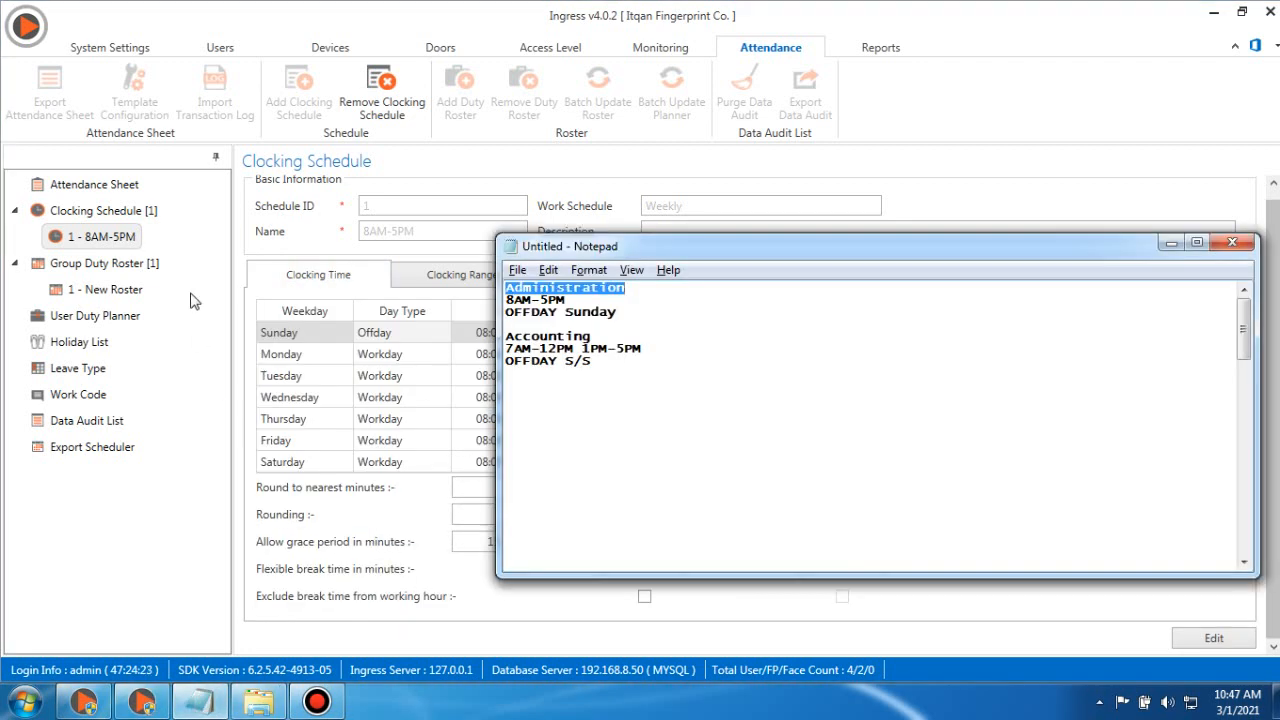
click(131, 291)
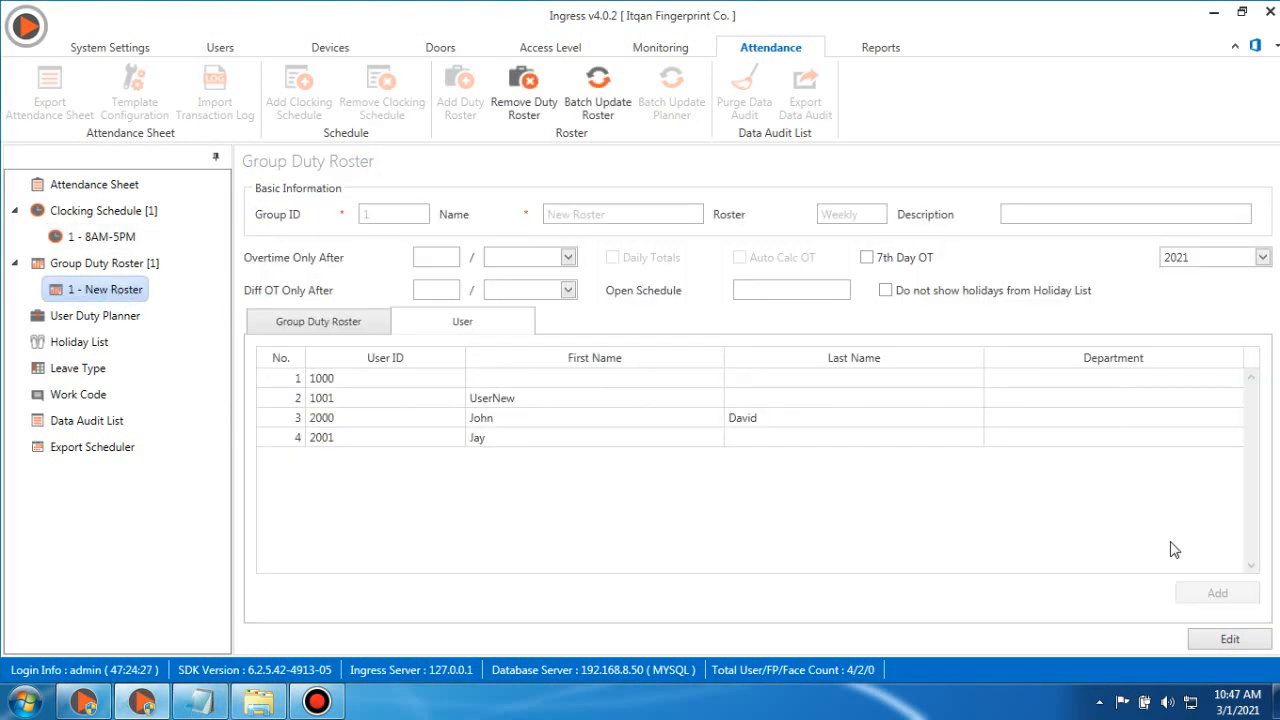
- Rename the New Roster group duty roster as Administration Roster
click(308, 324)
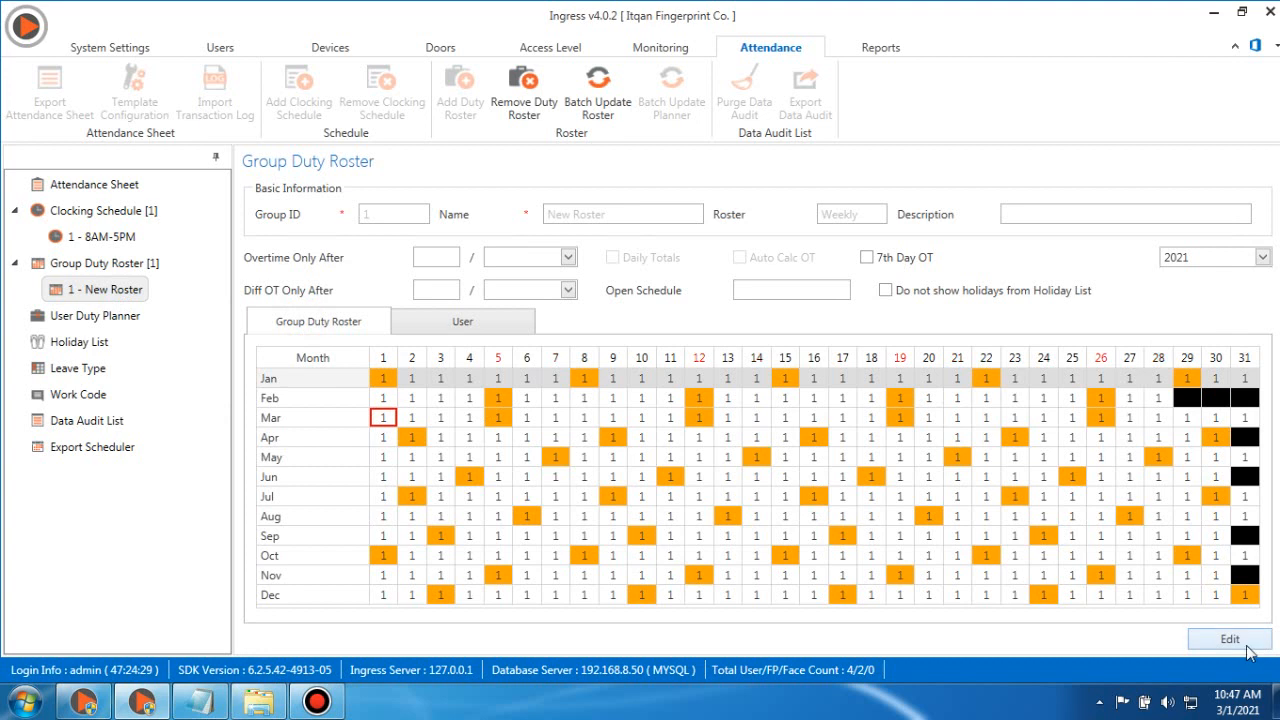
triple_click(623, 214)
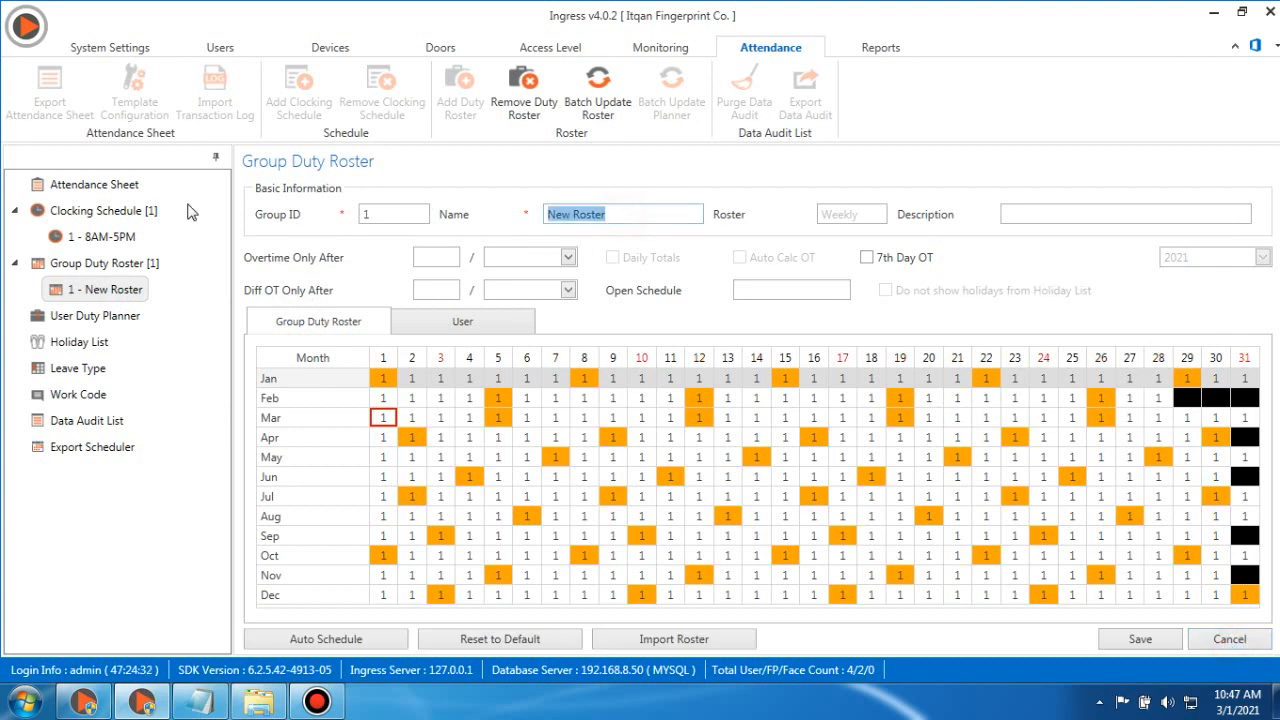
text(Admini)
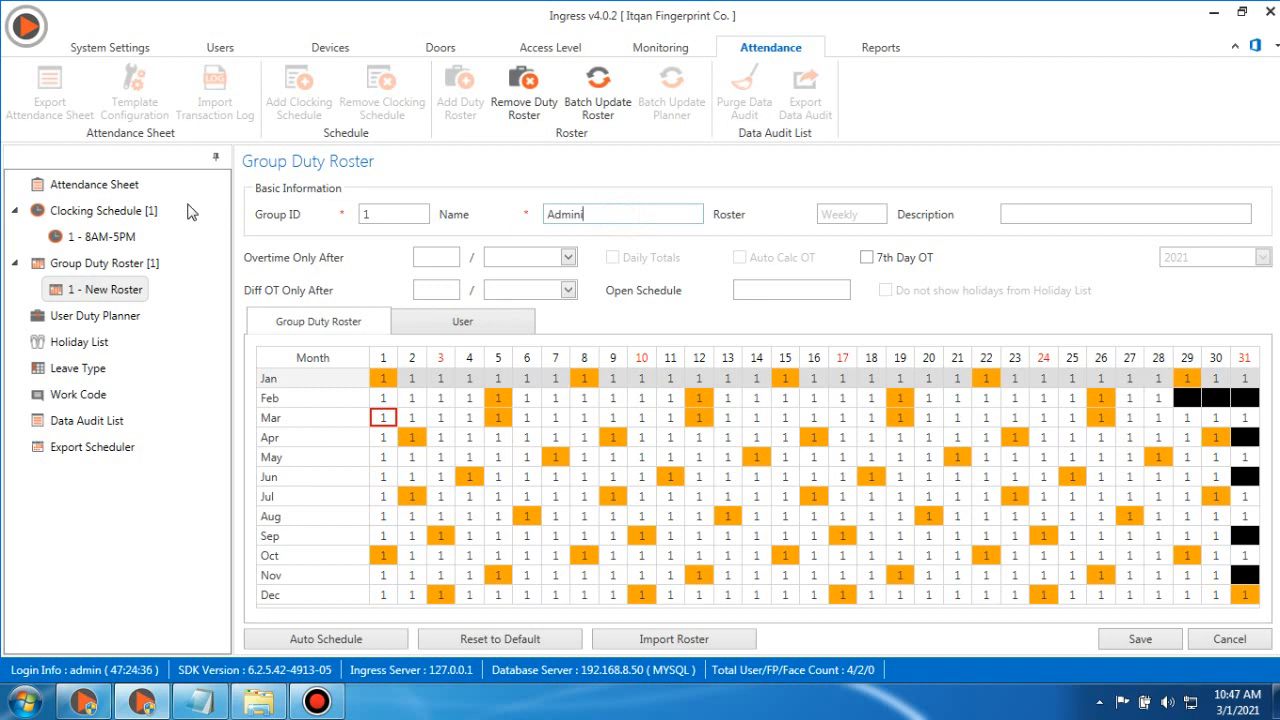
text(stration Roster)
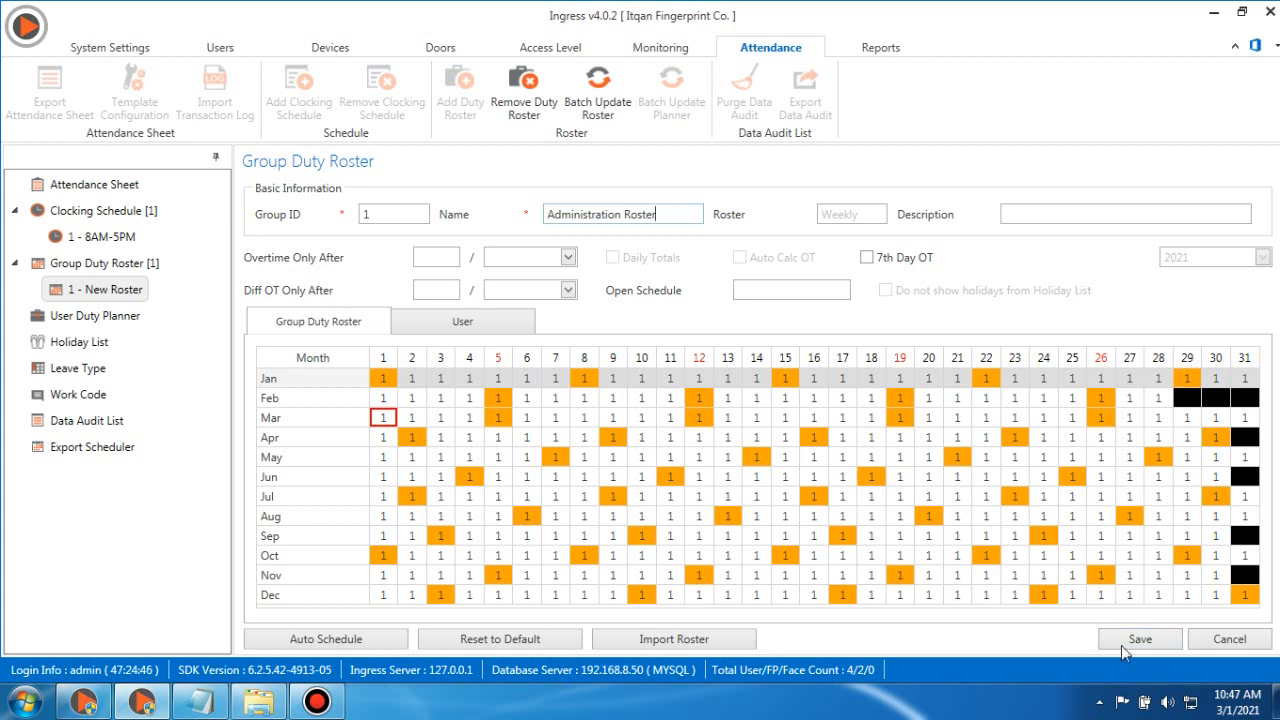
- Auto-schedule the roster from 01/01/2021 to 31/12/2021 using schedule 1 (8AM-5PM) with Sunday as Offday and the other days as Workday, and save it
click(345, 641)
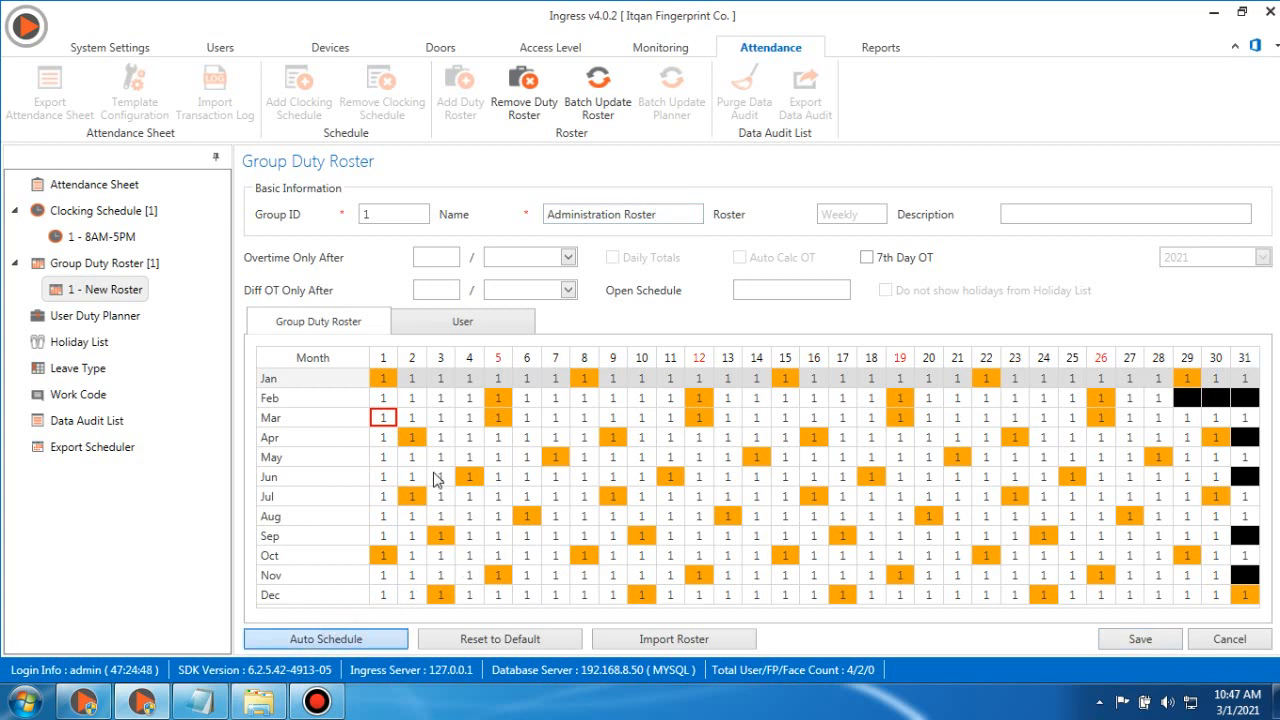
click(326, 640)
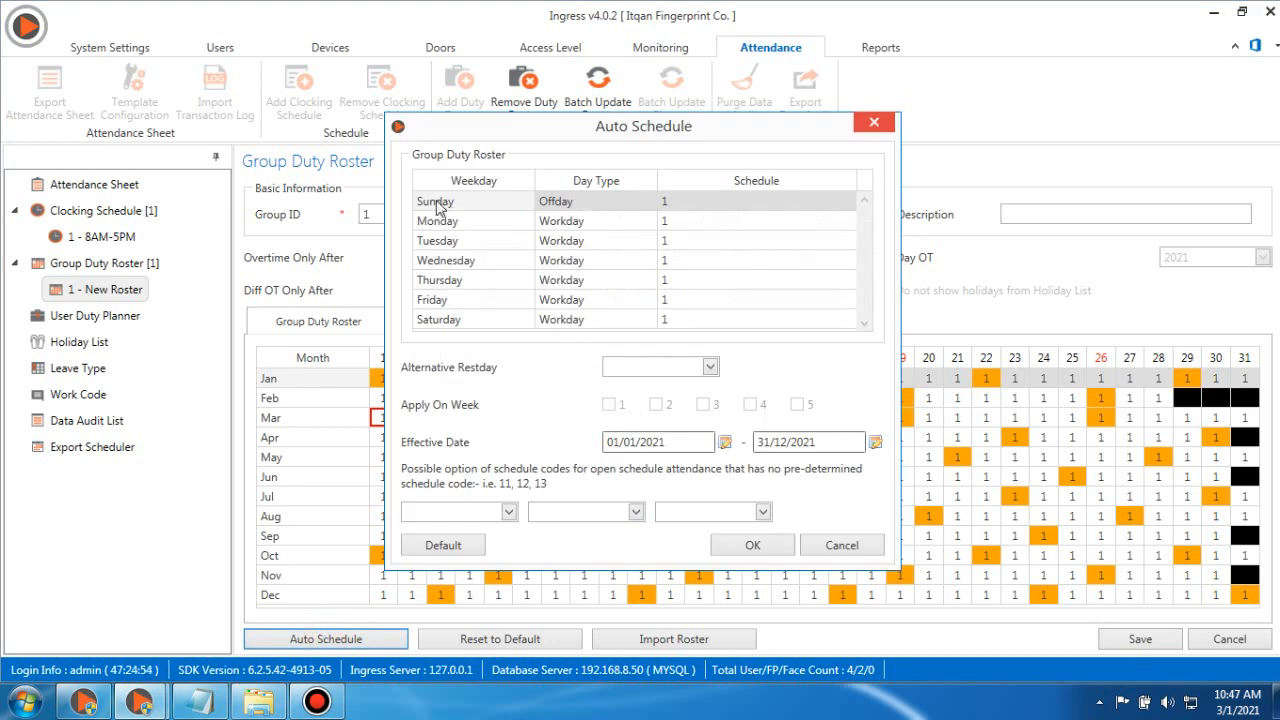
click(697, 203)
click(698, 203)
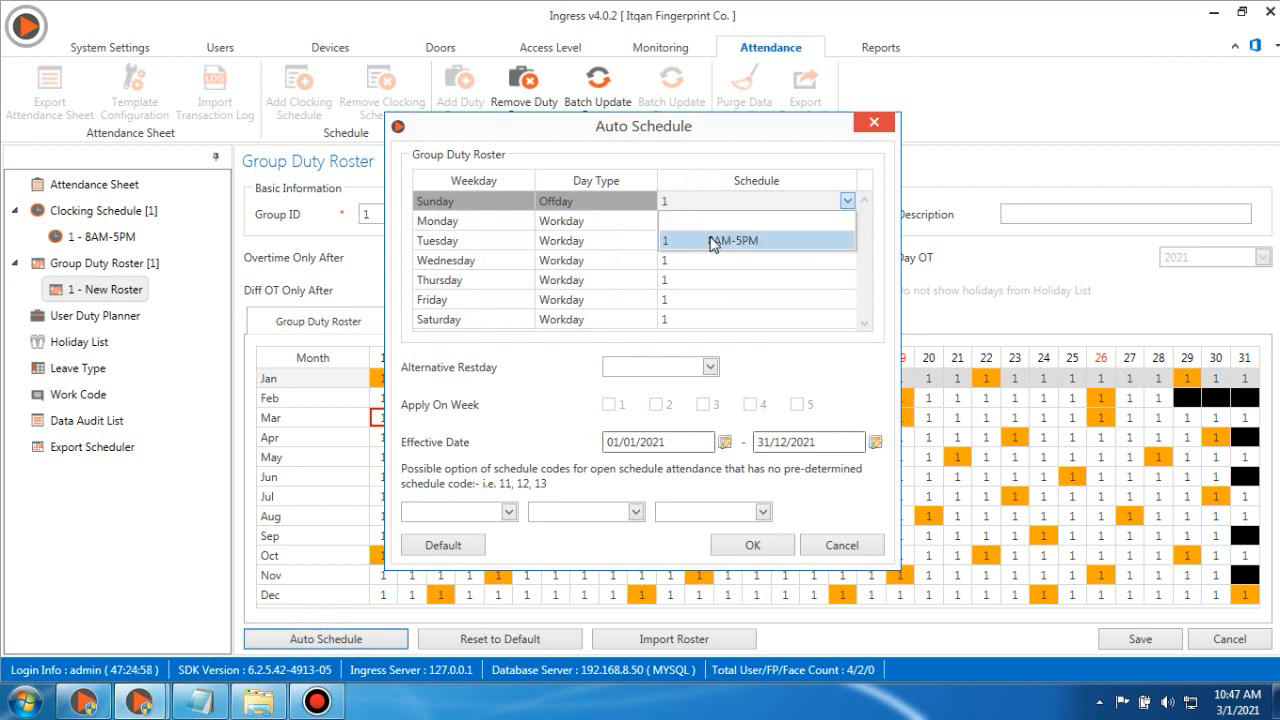
click(711, 243)
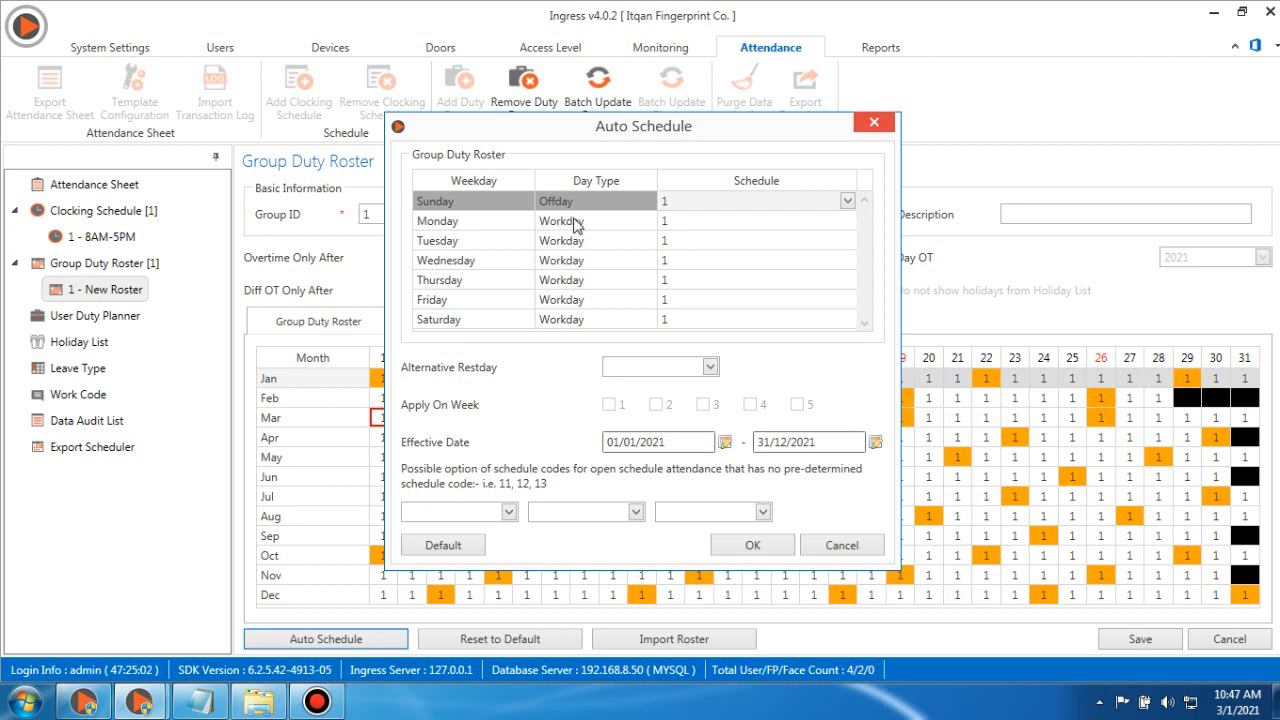
click(685, 221)
click(680, 221)
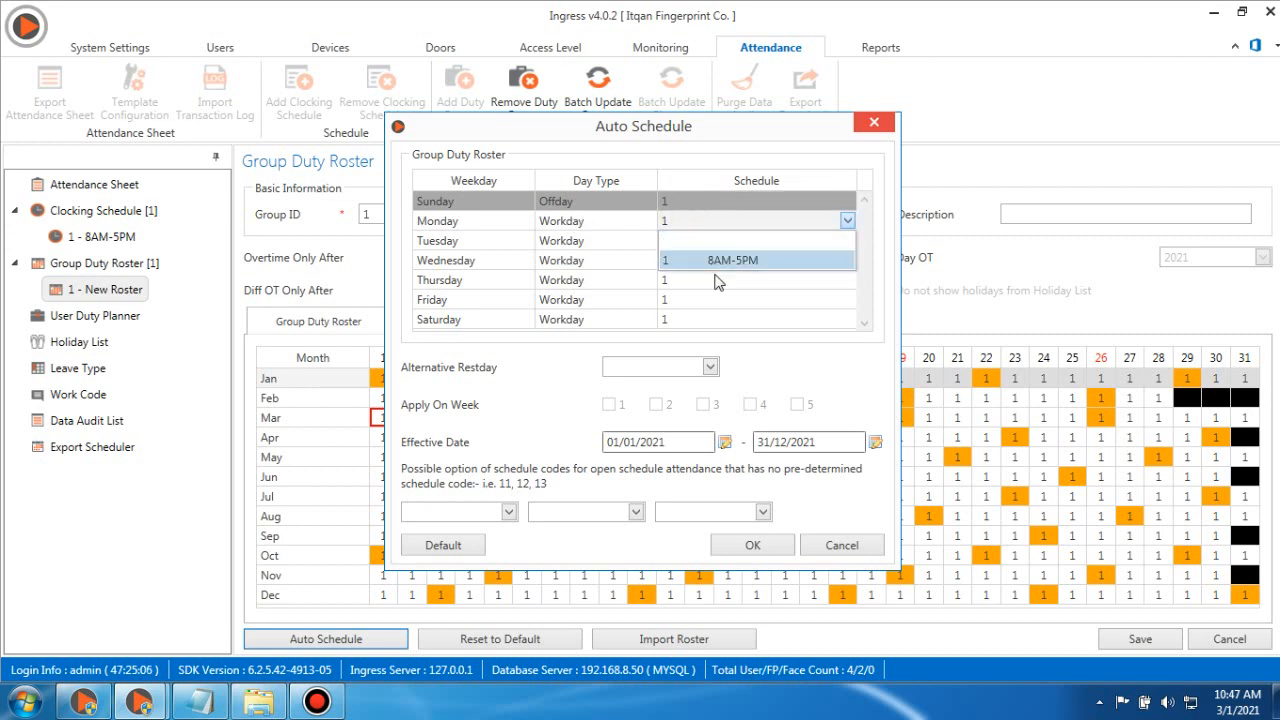
click(595, 362)
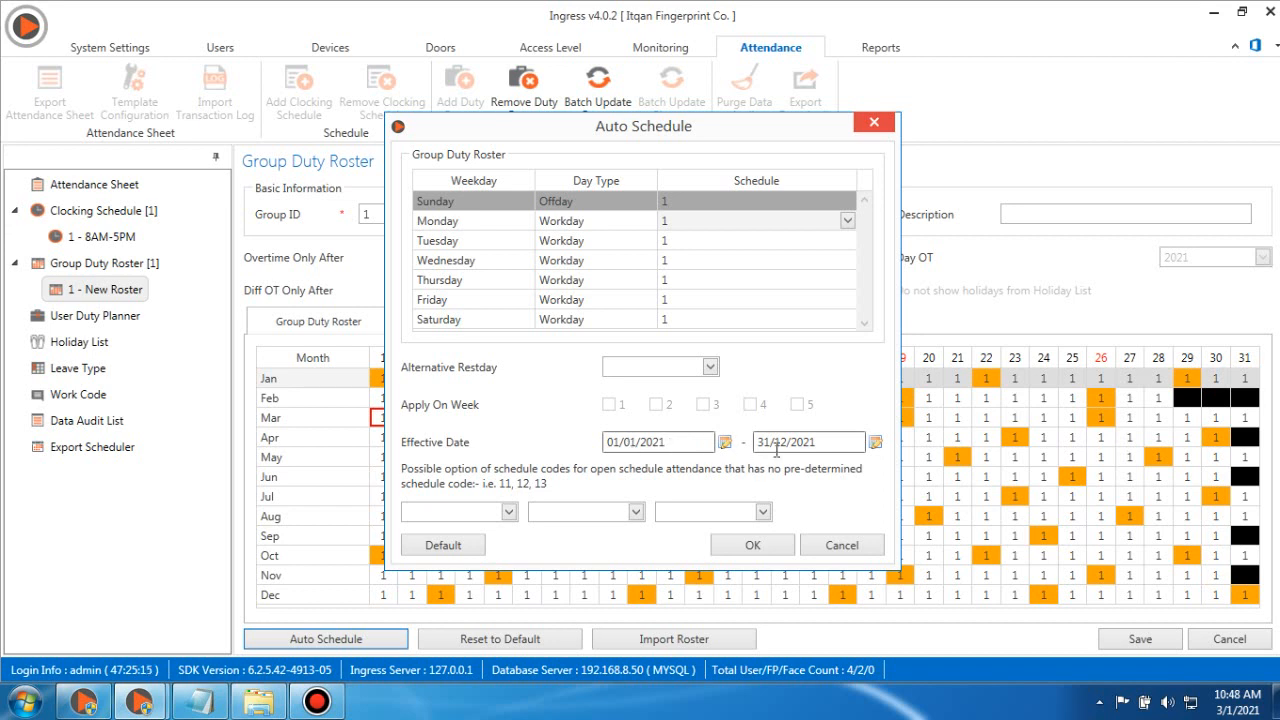
click(752, 548)
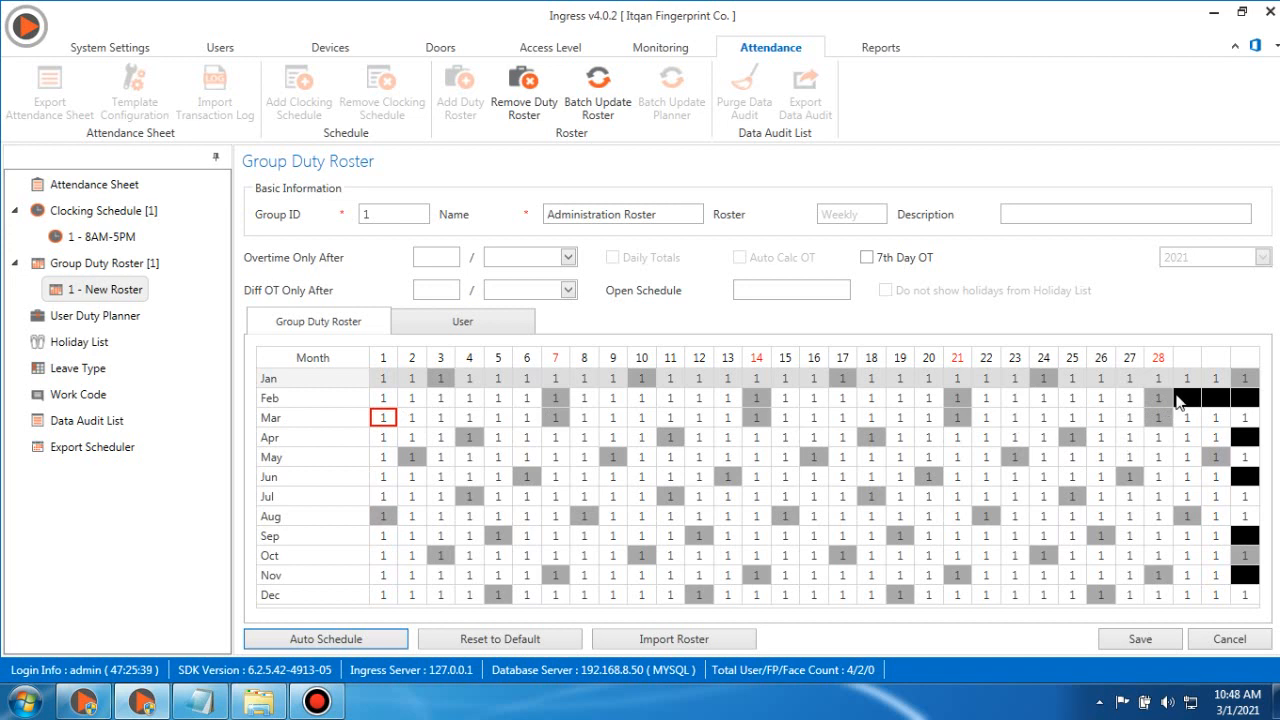
click(1151, 641)
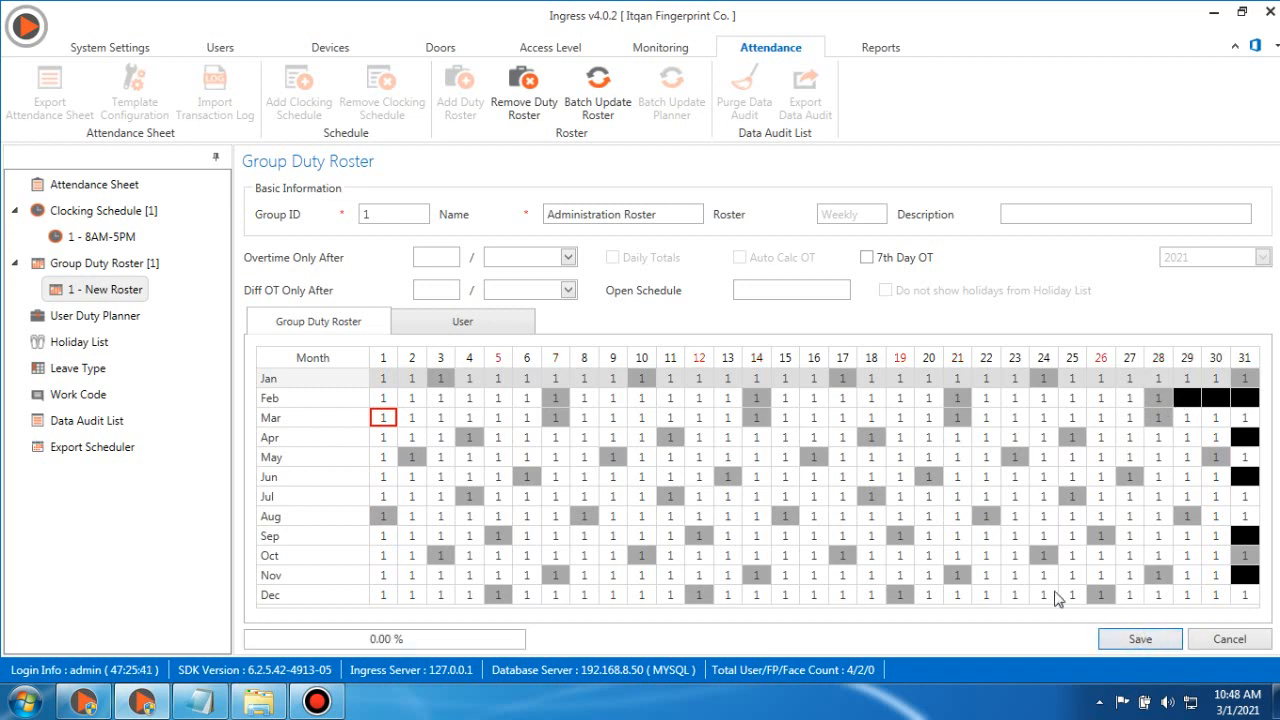
- Review the roster's users, the 8AM-5PM schedule, and the Administration and Accounting hours and off days in the Notepad note
click(465, 323)
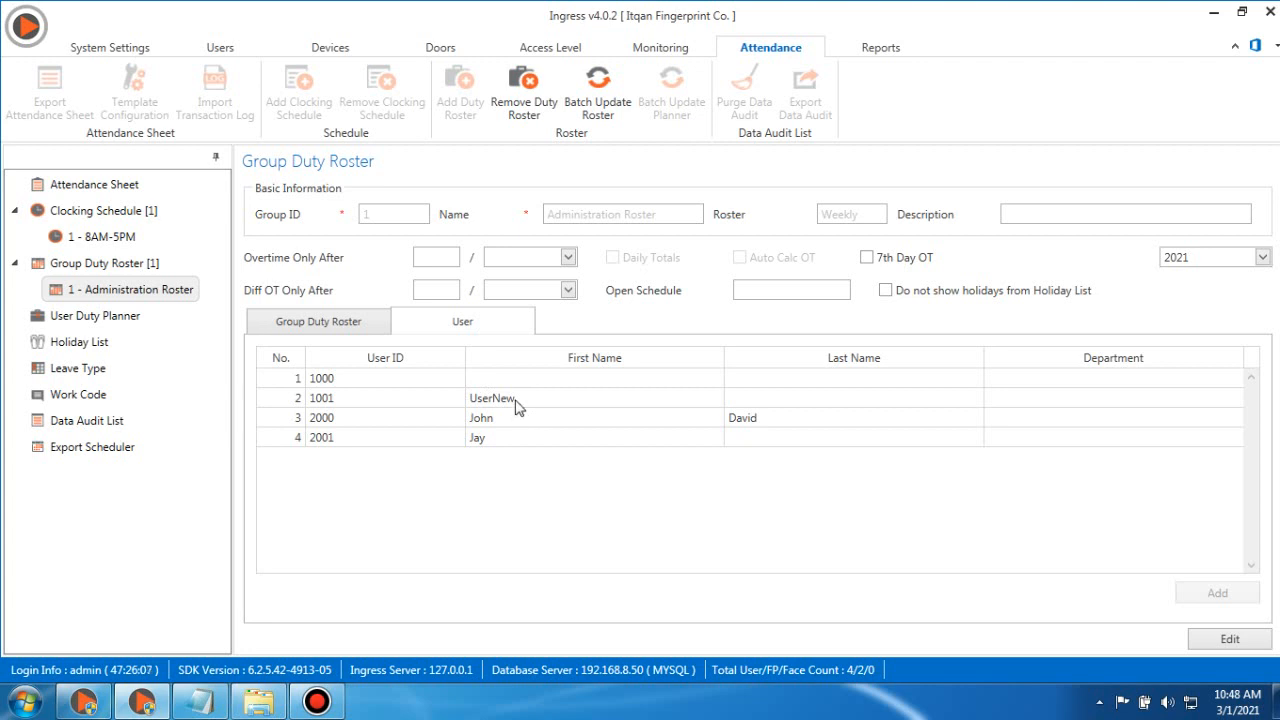
click(108, 236)
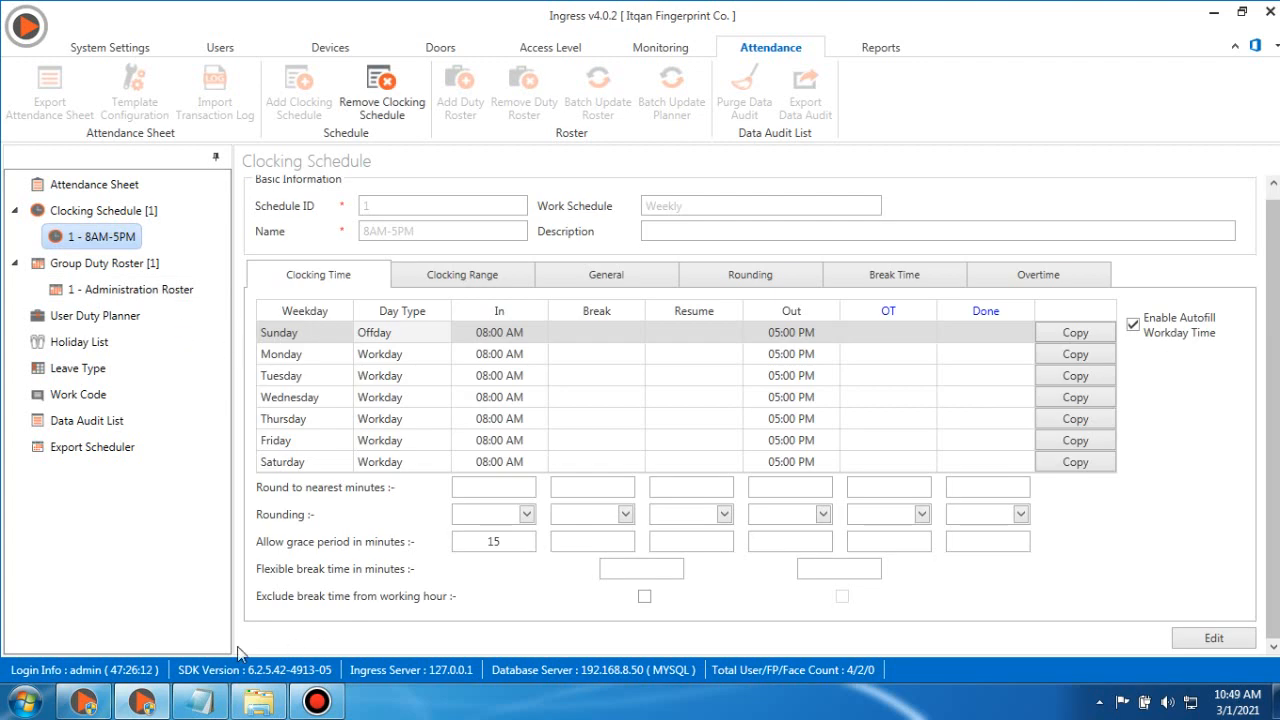
click(200, 702)
shift+click(619, 312)
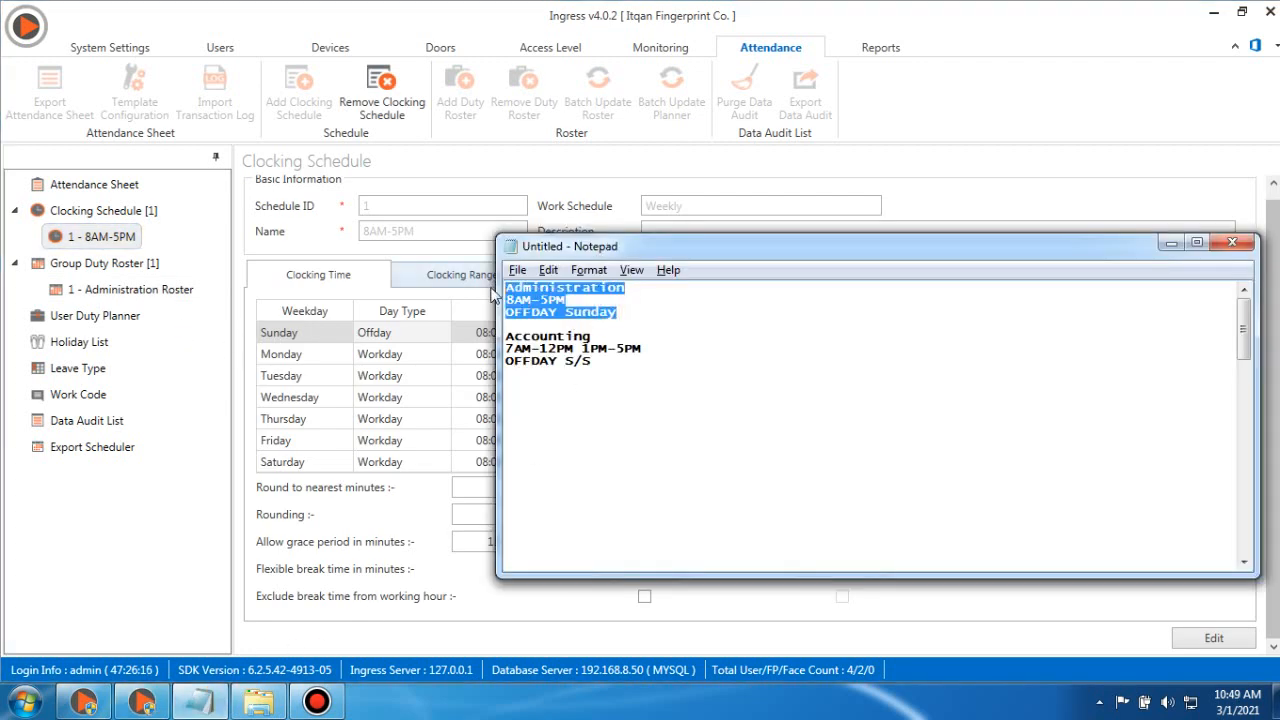
click(126, 212)
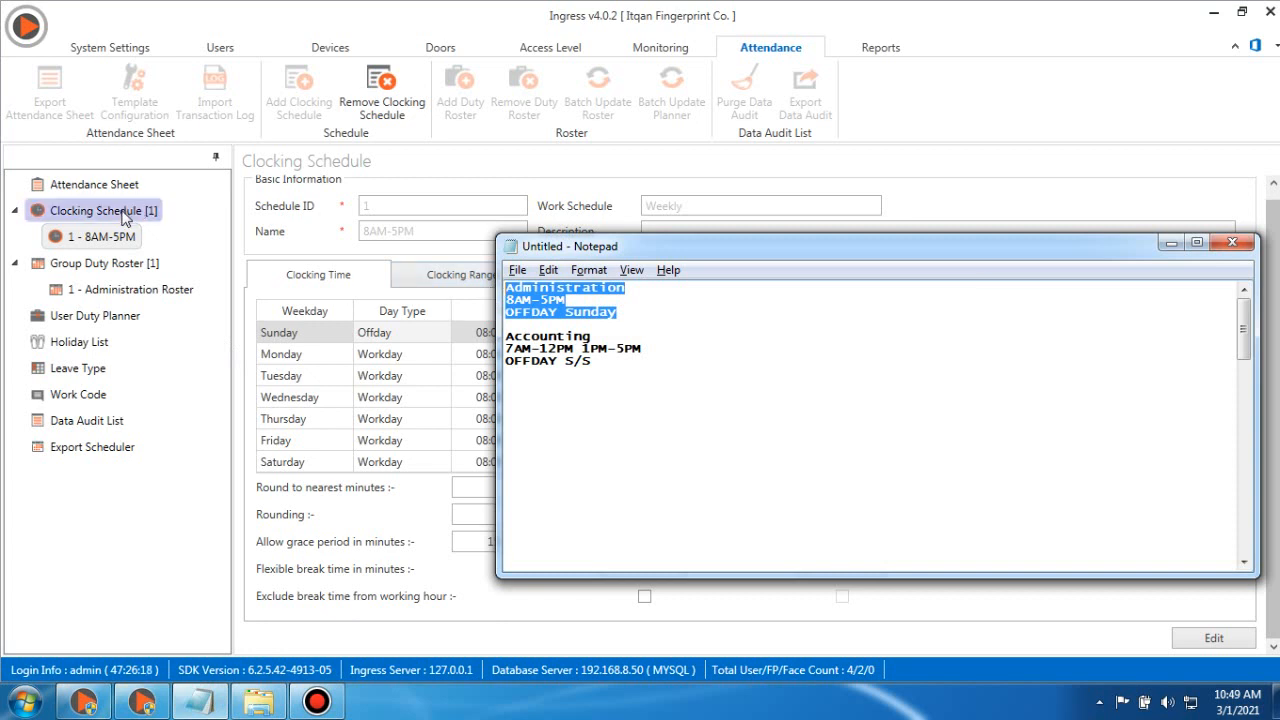
drag(666, 349, 506, 356)
drag(603, 362, 498, 364)
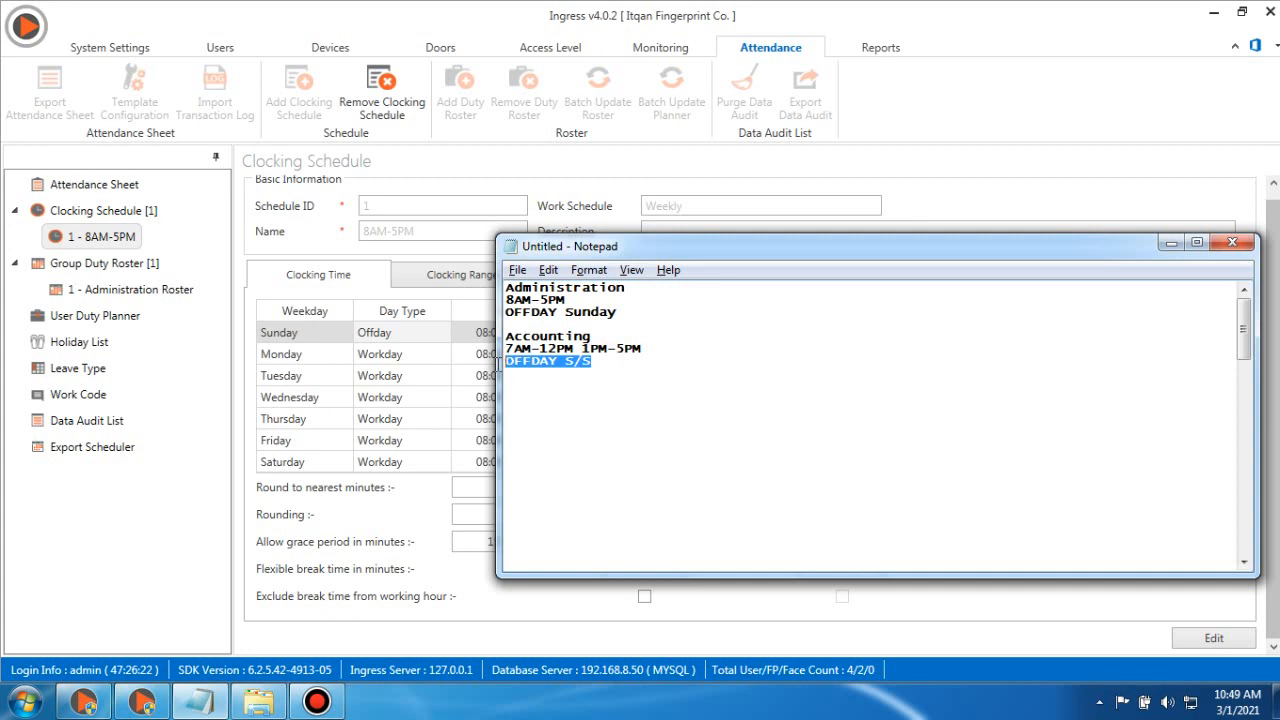
- Add a weekly clocking schedule with ID 2 named 7AM-12PM 1PM-5PM
click(127, 217)
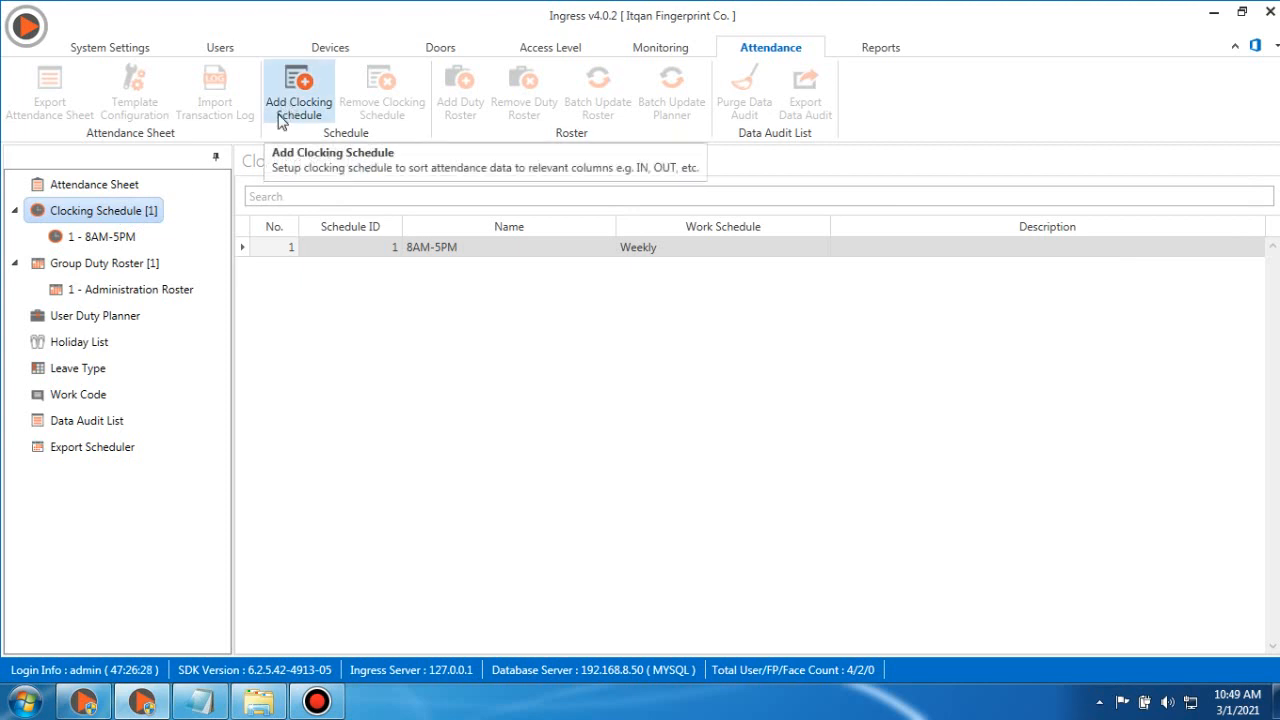
right_click(142, 212)
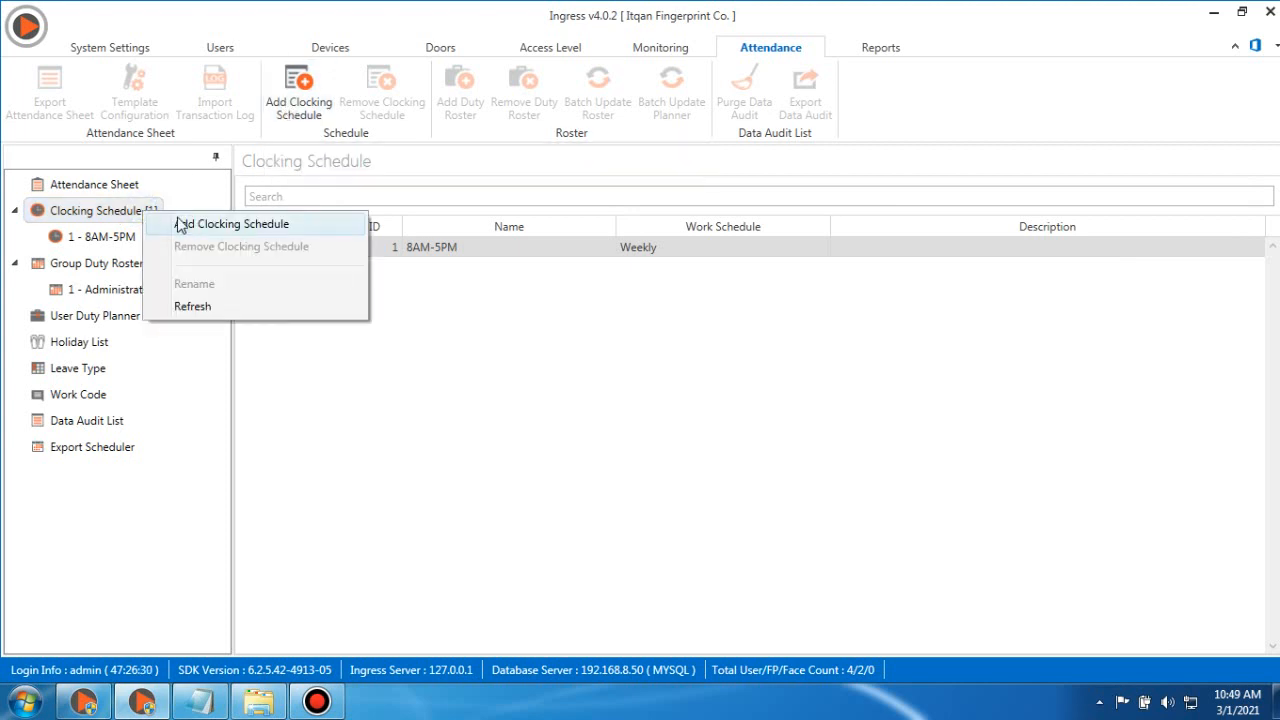
click(186, 226)
text(7)
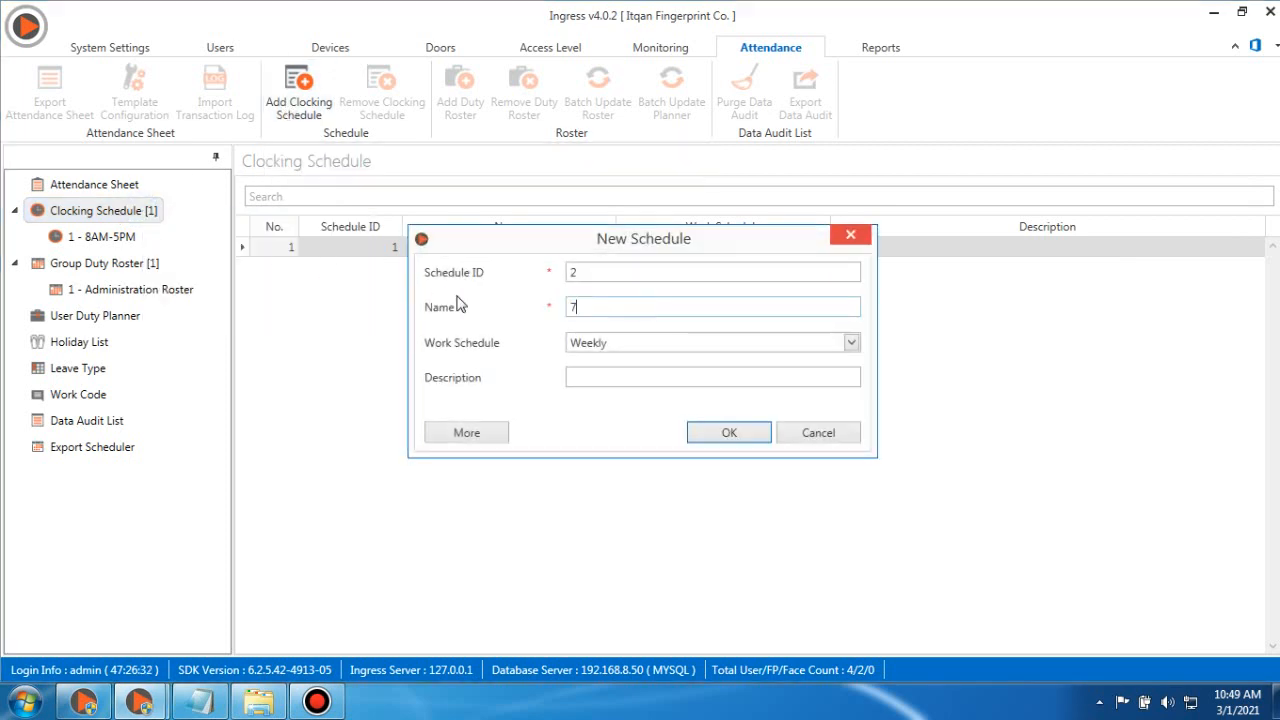
text(AM-12PM 1PM-5PM)
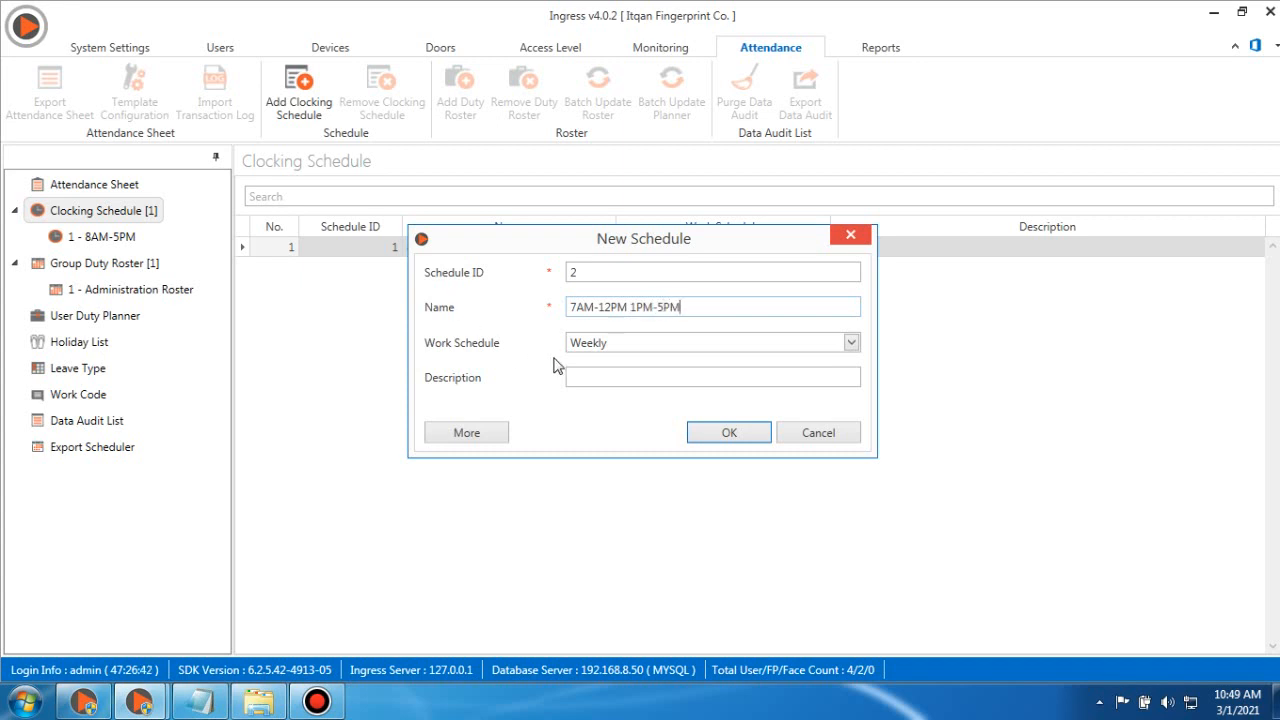
click(609, 345)
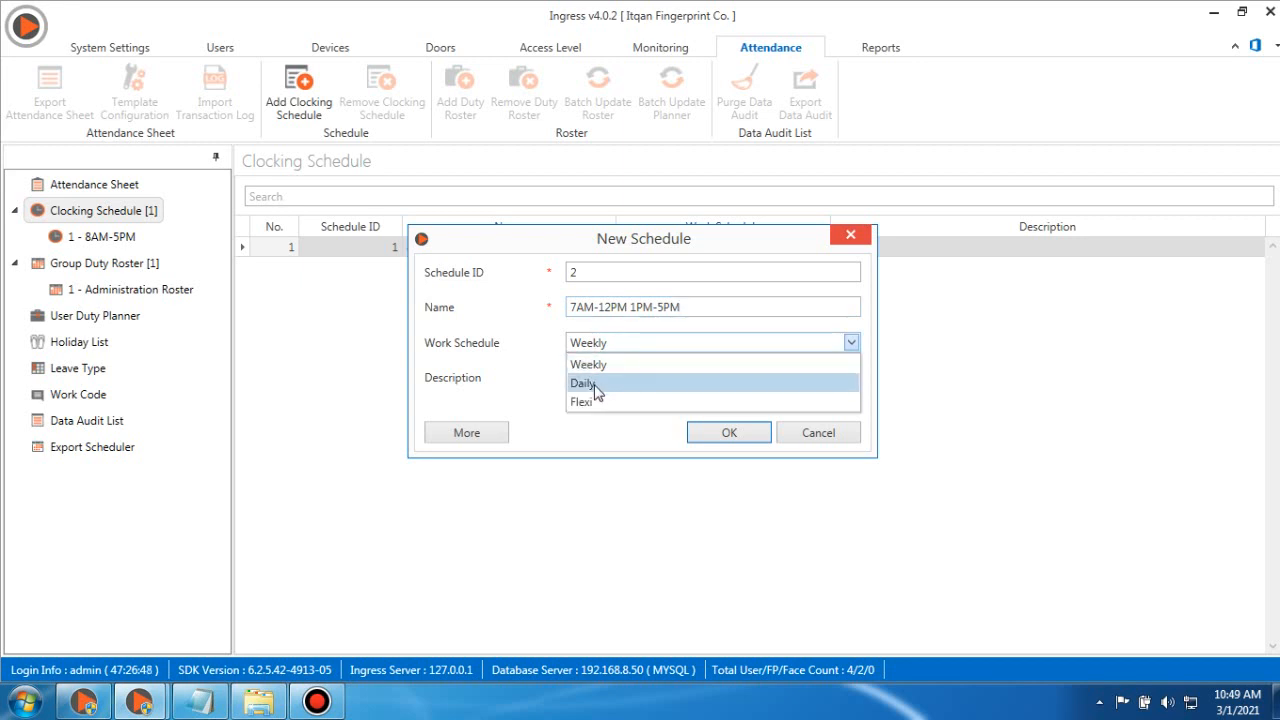
click(603, 430)
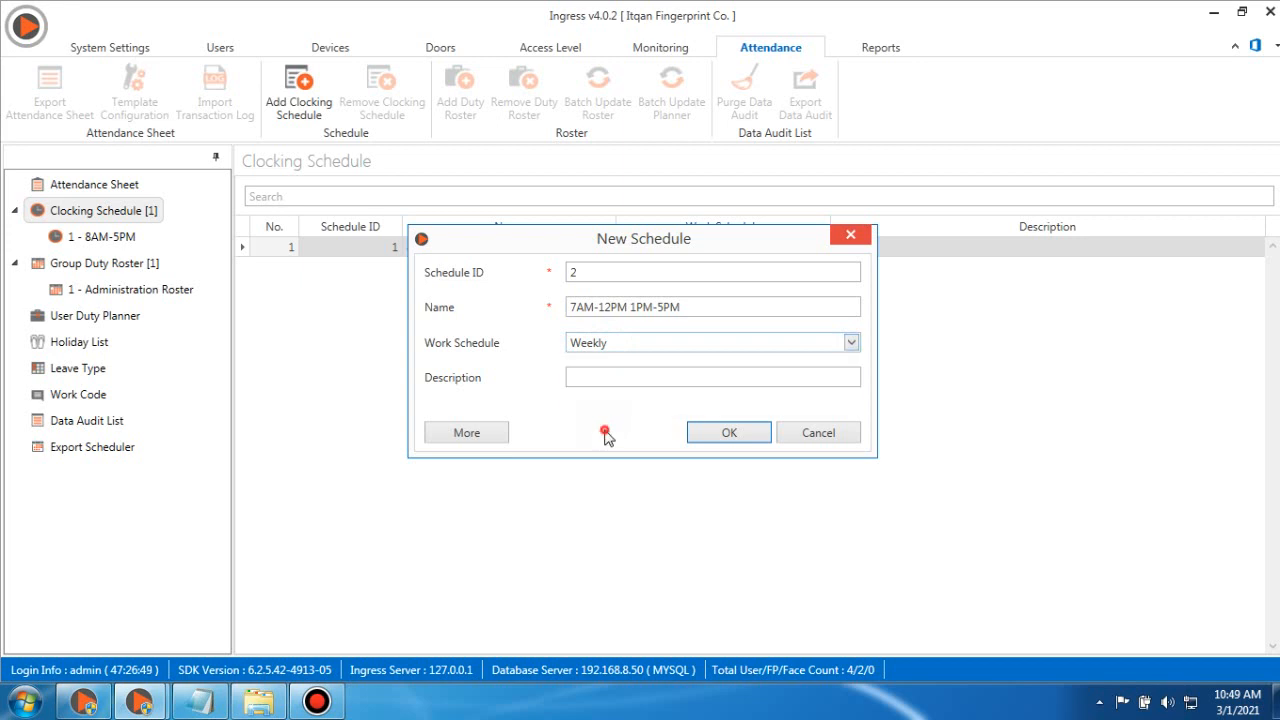
click(737, 443)
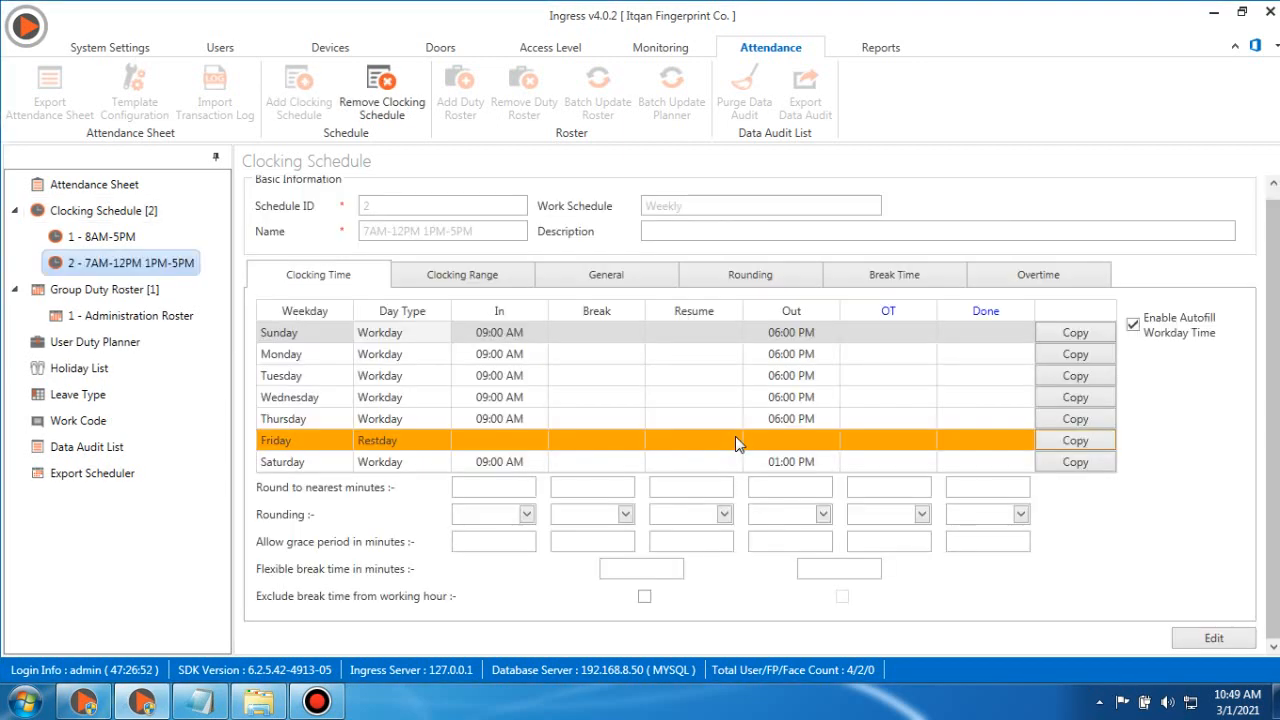
- Edit the new schedule and set Sunday's In time to 7:00 AM and Break time to 12:00 PM
click(1196, 640)
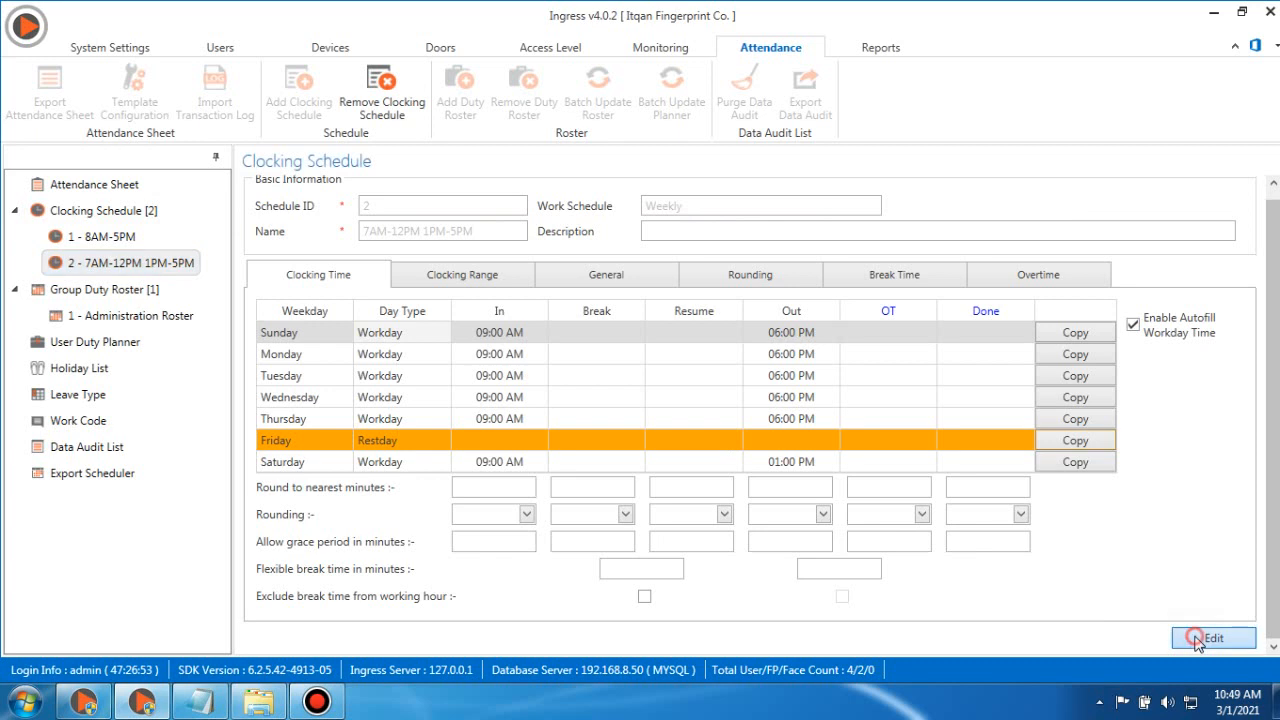
click(478, 333)
drag(475, 332, 530, 332)
text(7)
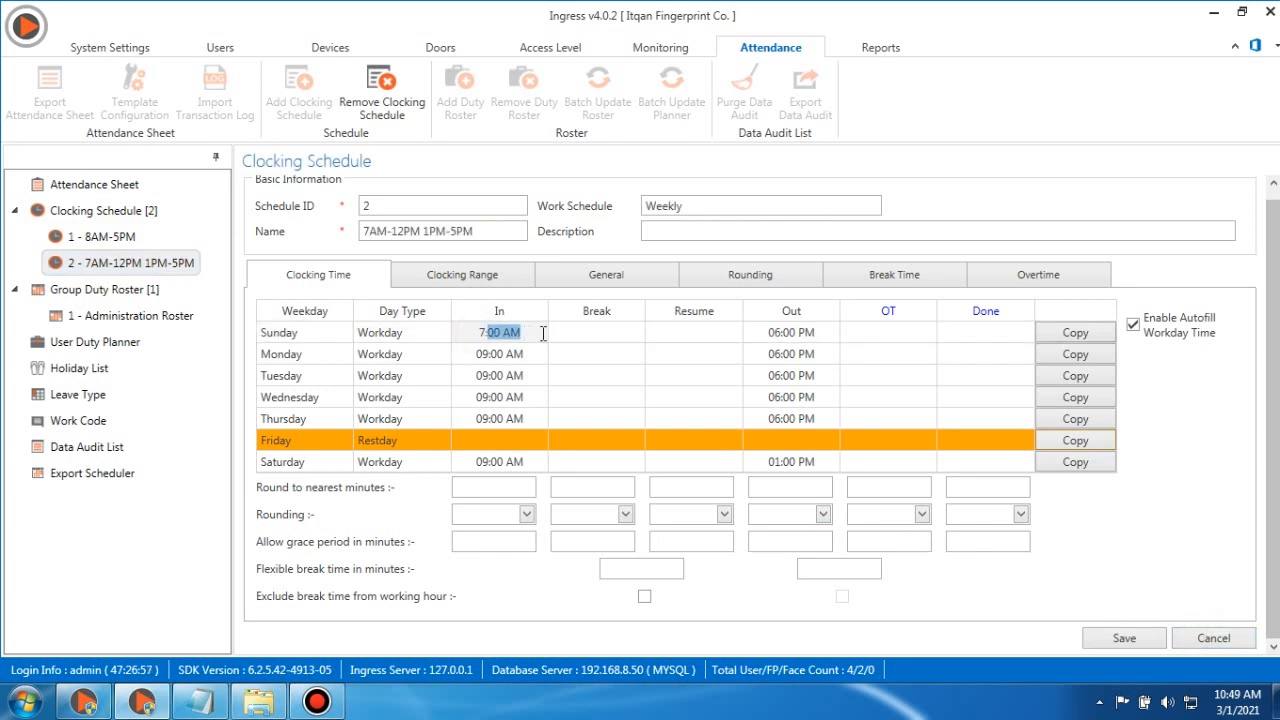
click(586, 333)
text(12:00 AM)
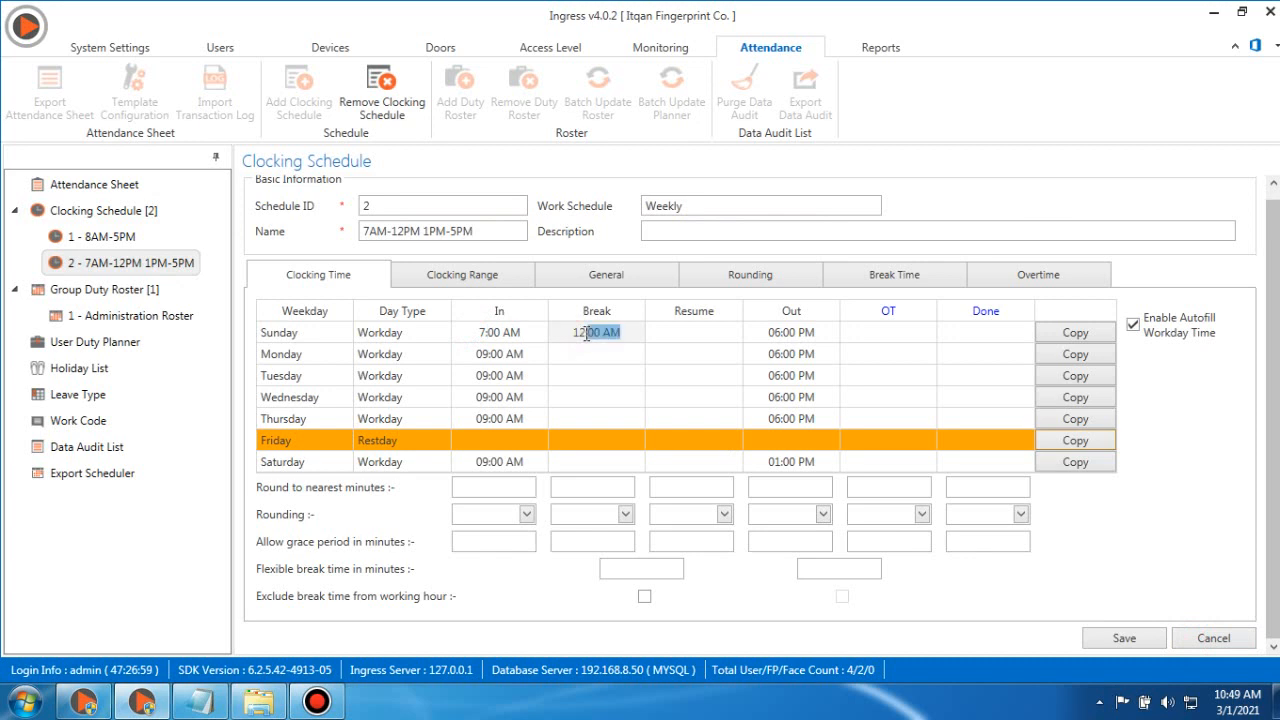
text(p)
- Set Sunday's Resume time to 1:00 PM and Out time to 5:00 PM
click(692, 332)
click(692, 332)
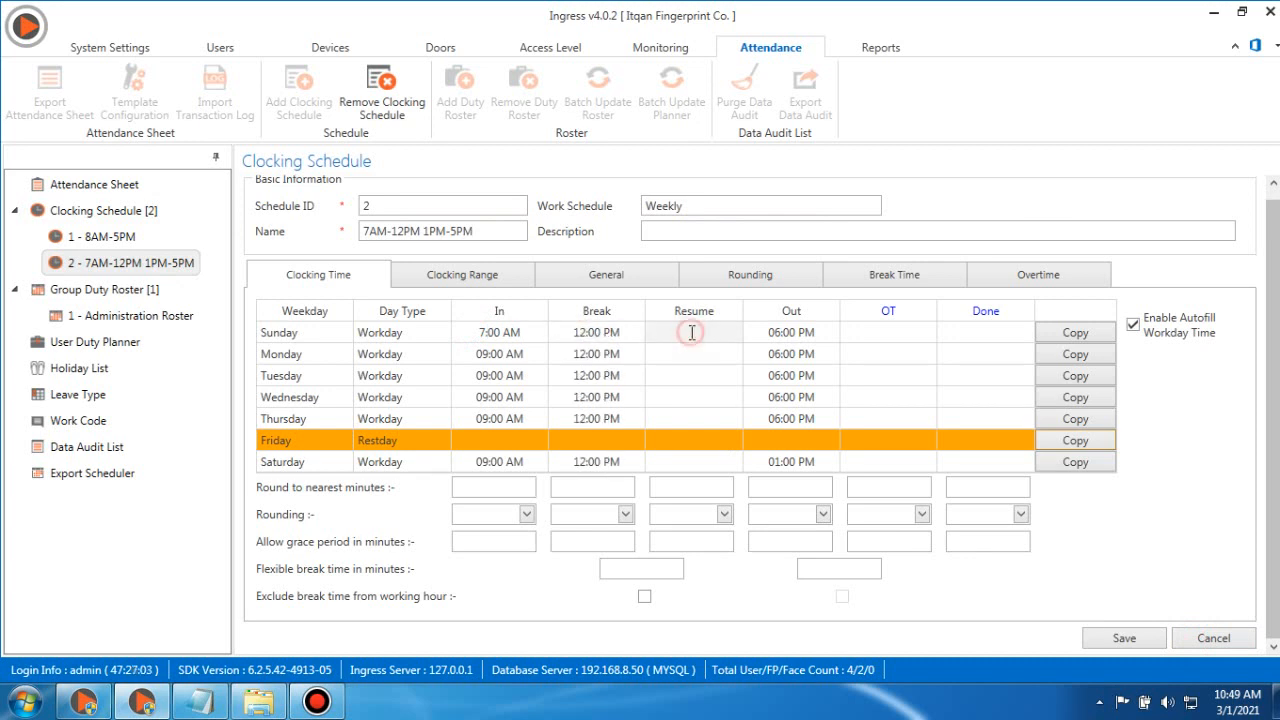
text(1:00 PM)
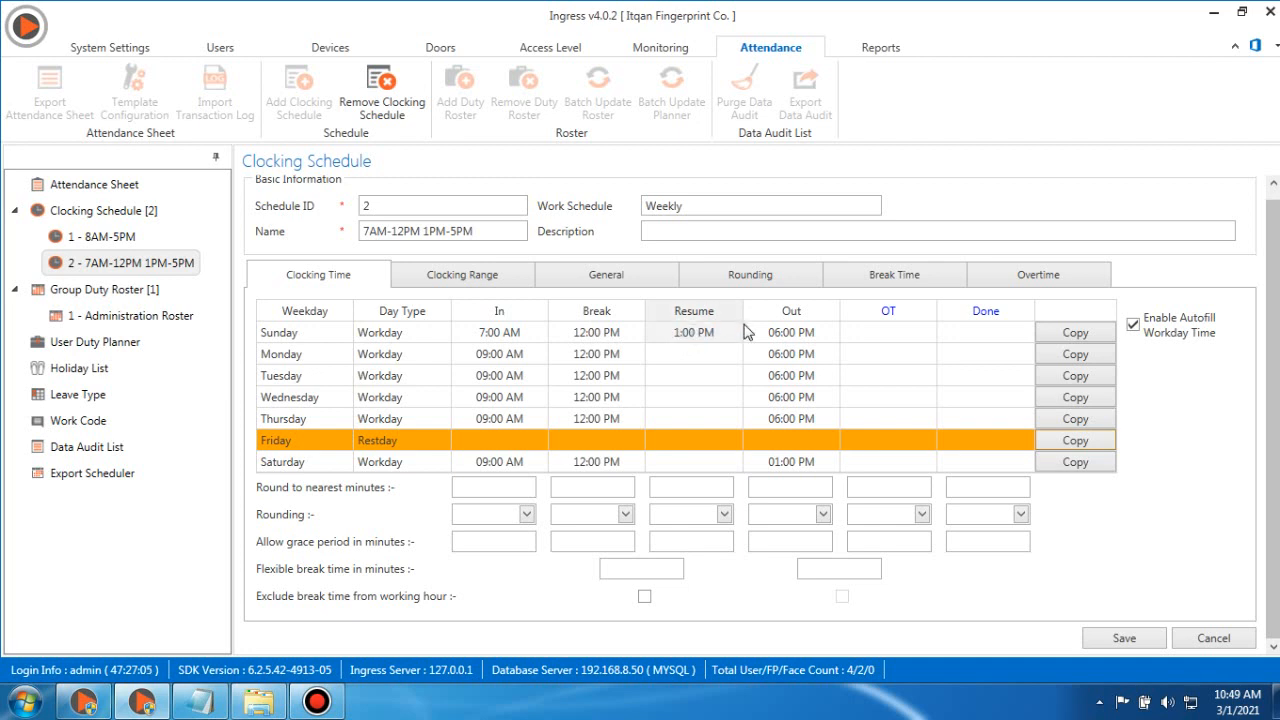
click(764, 335)
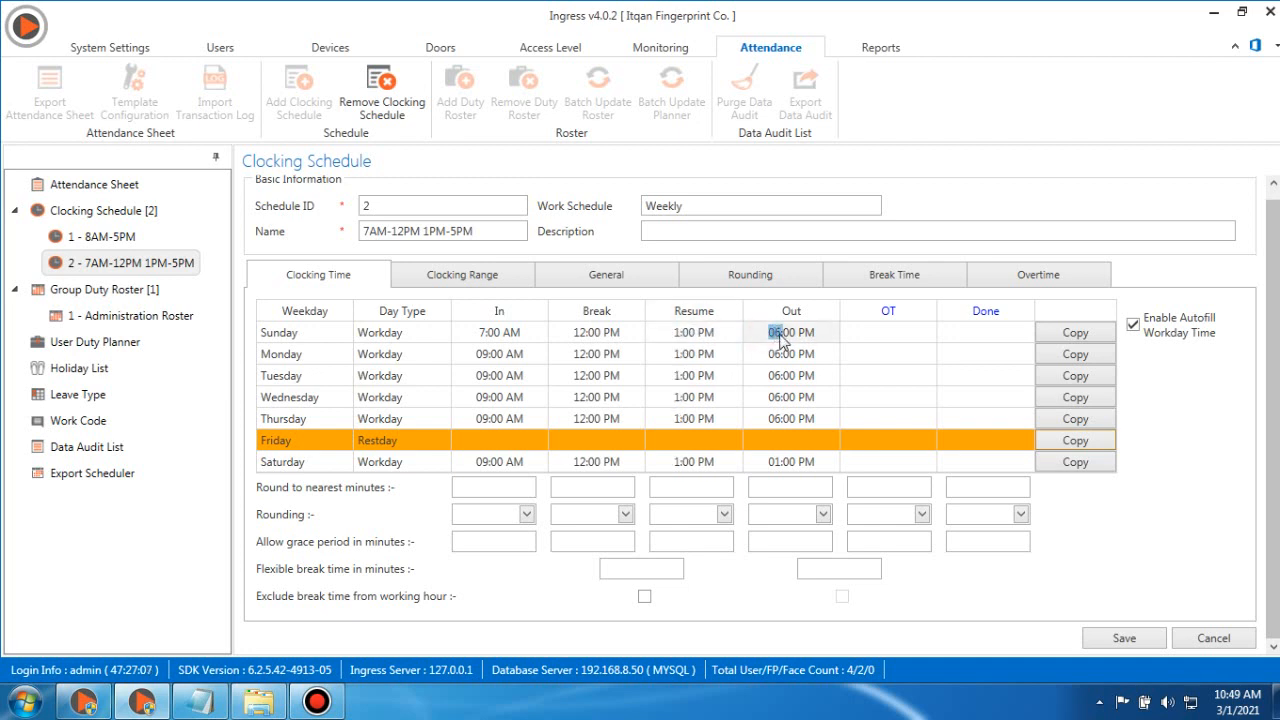
text(5)
click(887, 334)
- Copy Sunday's clocking times down to each day from Monday through Saturday
click(1048, 356)
click(1064, 376)
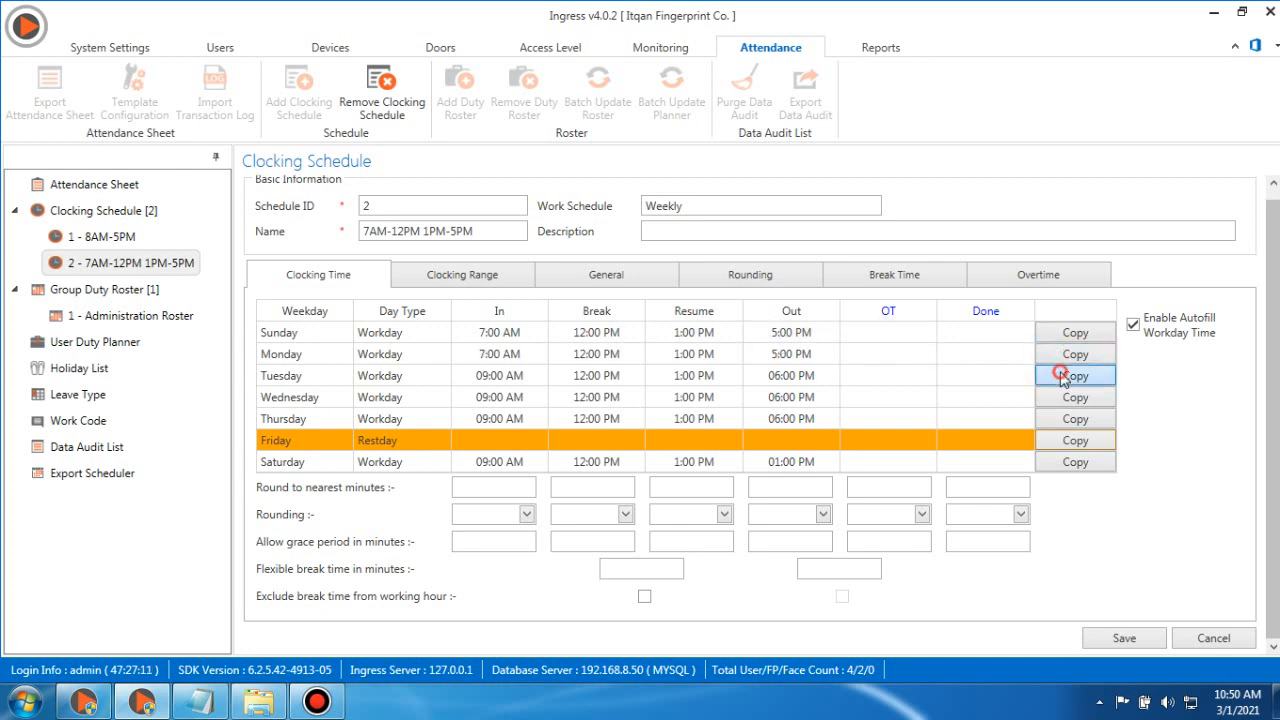
click(1070, 398)
click(1074, 419)
click(1078, 440)
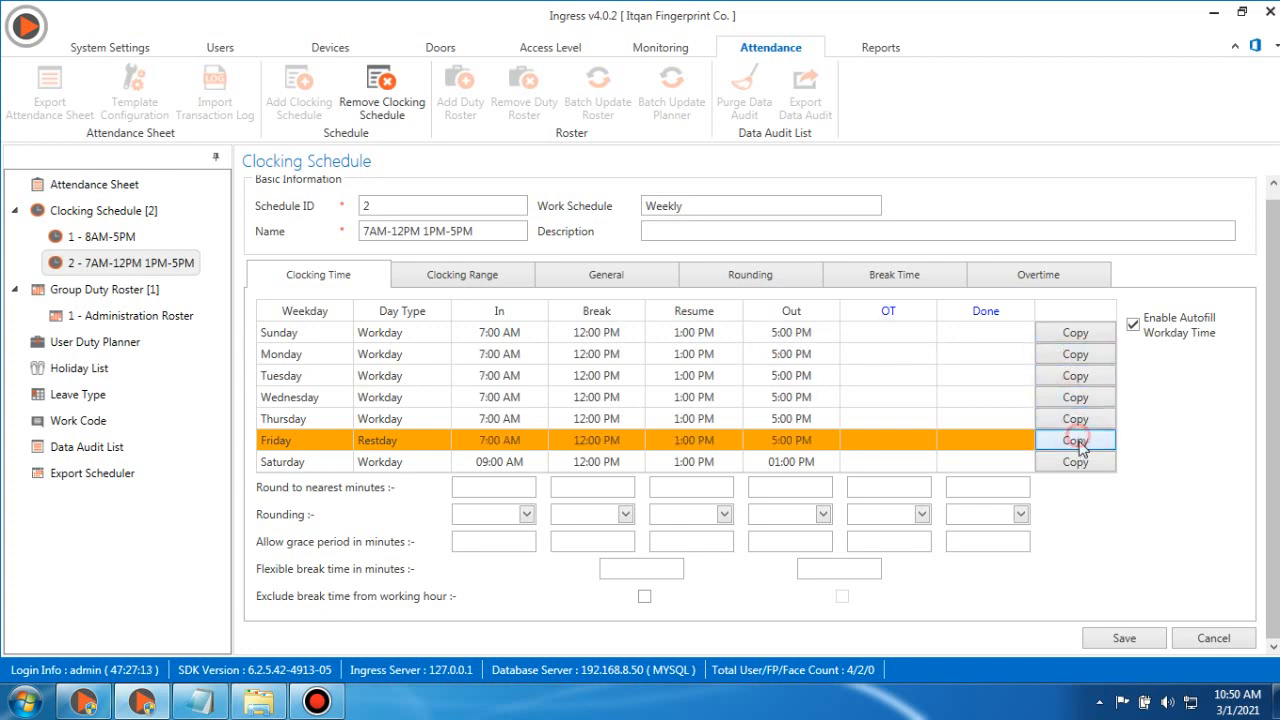
click(1080, 464)
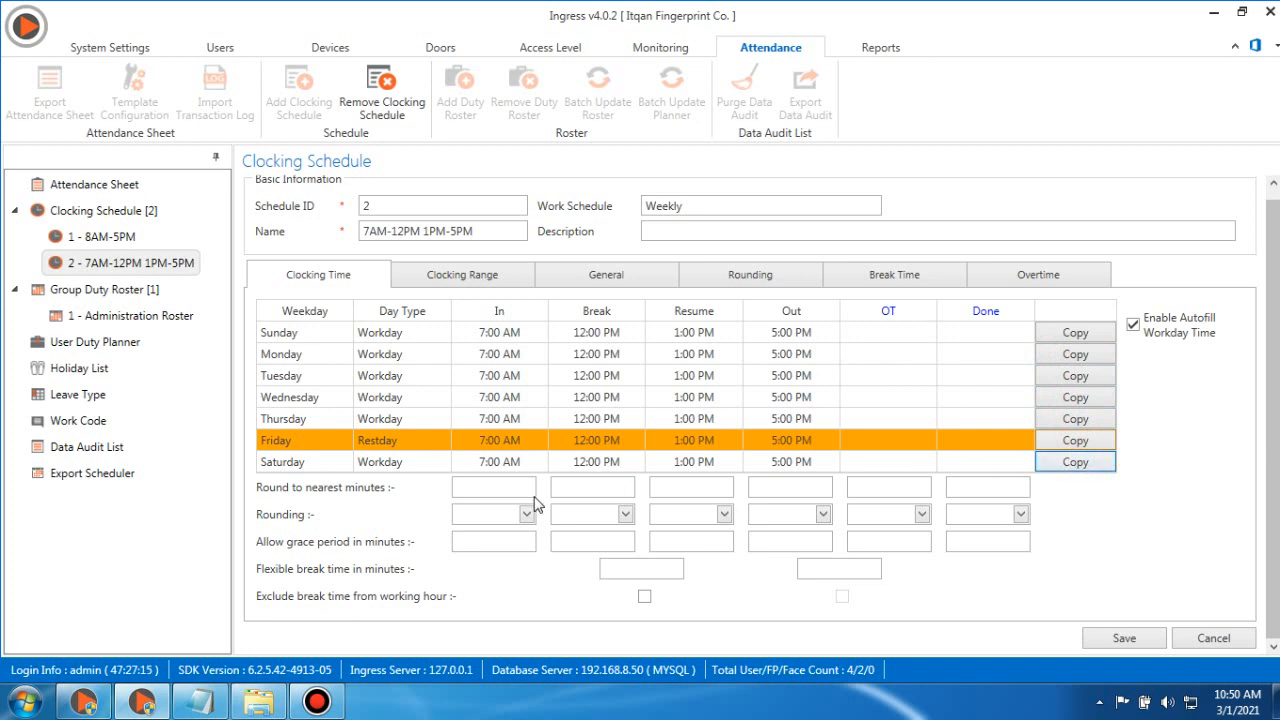
- Set Friday's day type to Workday and mark both Saturday and Sunday as Offday in the schedule
click(414, 446)
click(405, 460)
click(410, 464)
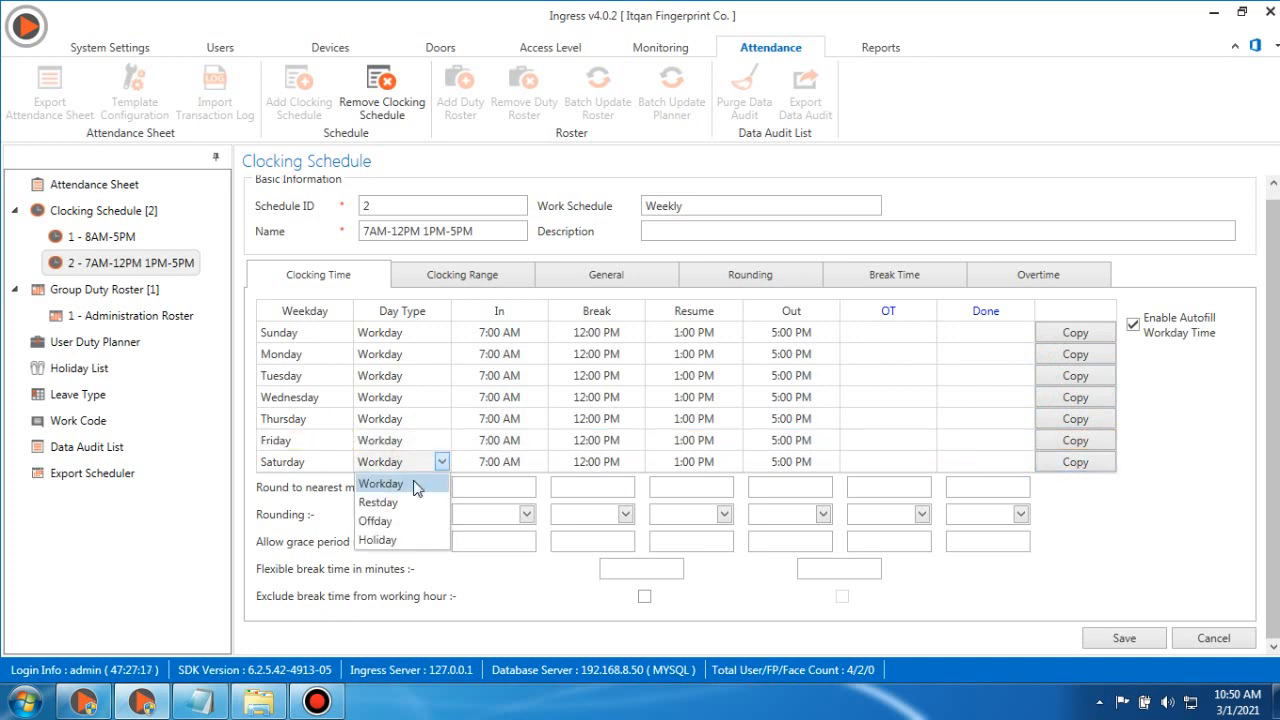
click(400, 520)
click(398, 332)
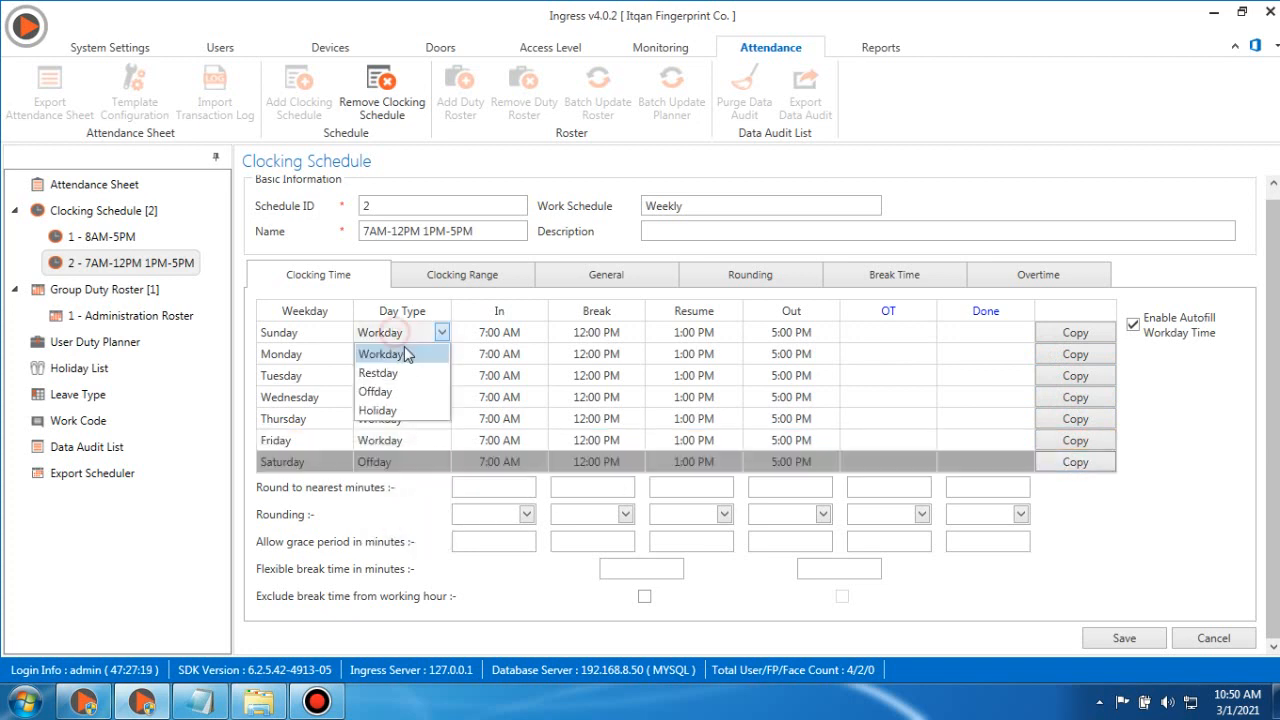
click(400, 396)
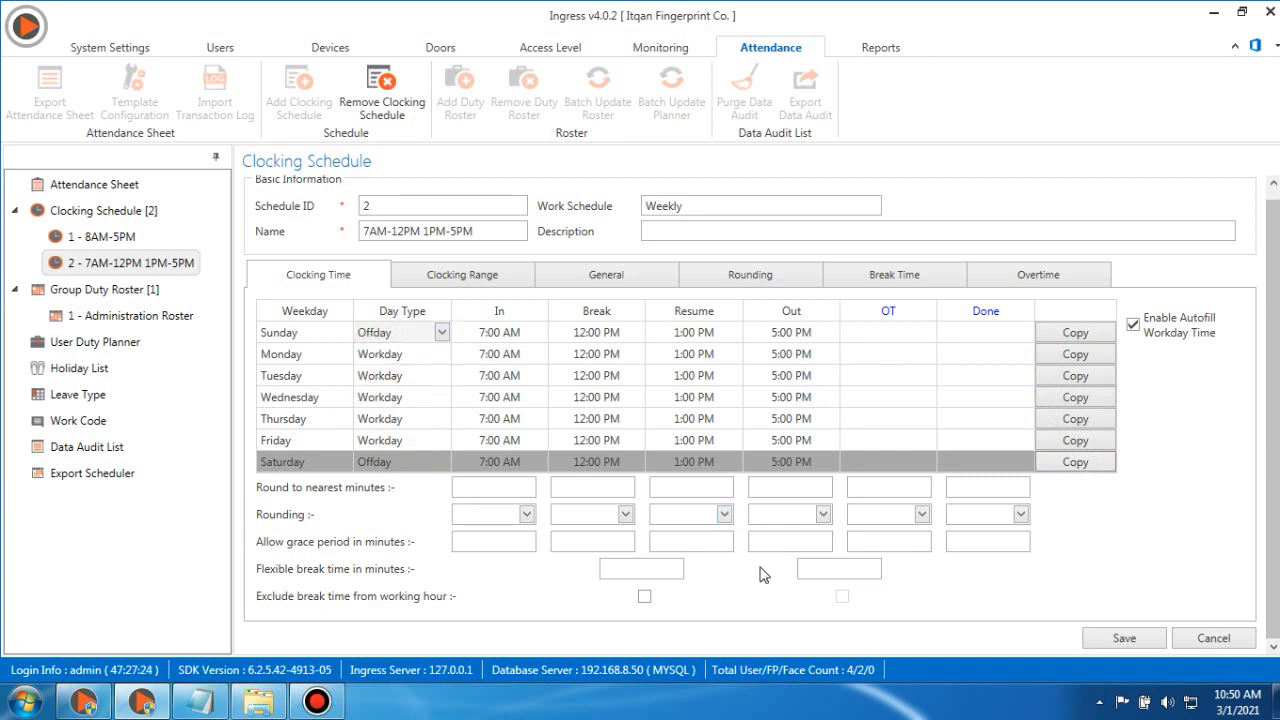
- Set the flexible break time between Break and Resume to 60 minutes and exclude break time from working hours
click(489, 544)
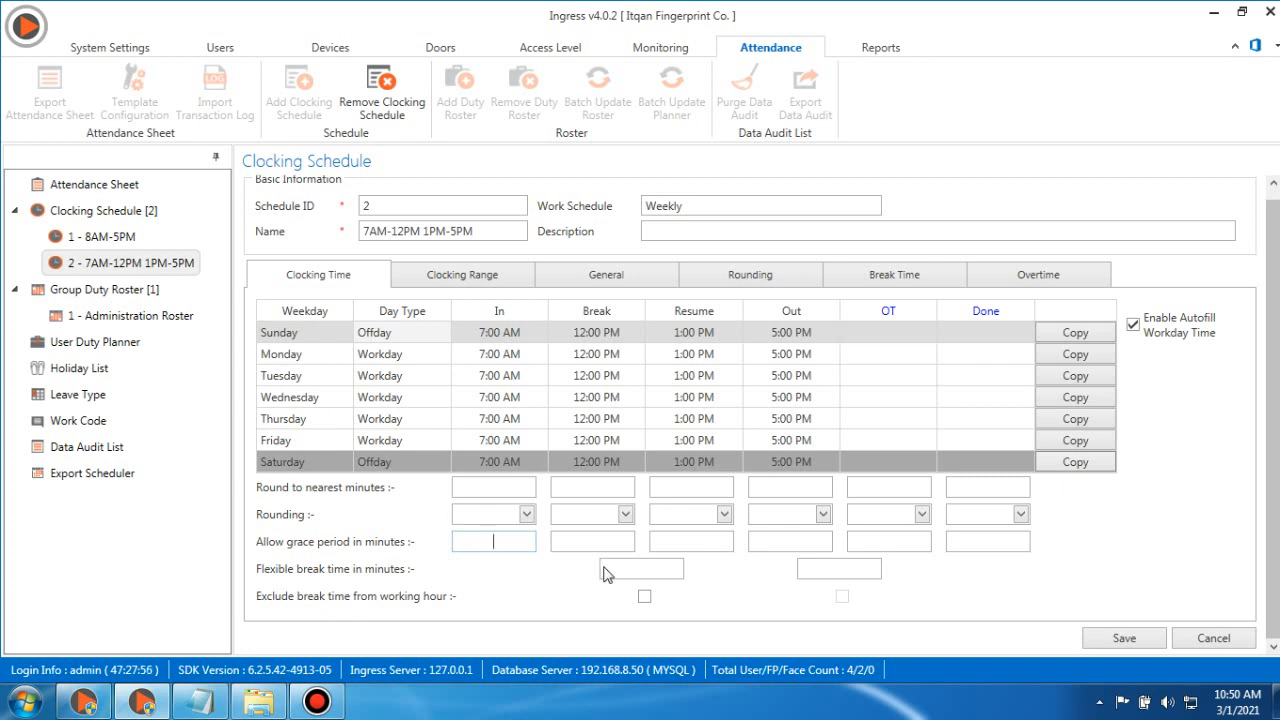
click(642, 568)
text(60)
click(645, 598)
drag(622, 568, 658, 568)
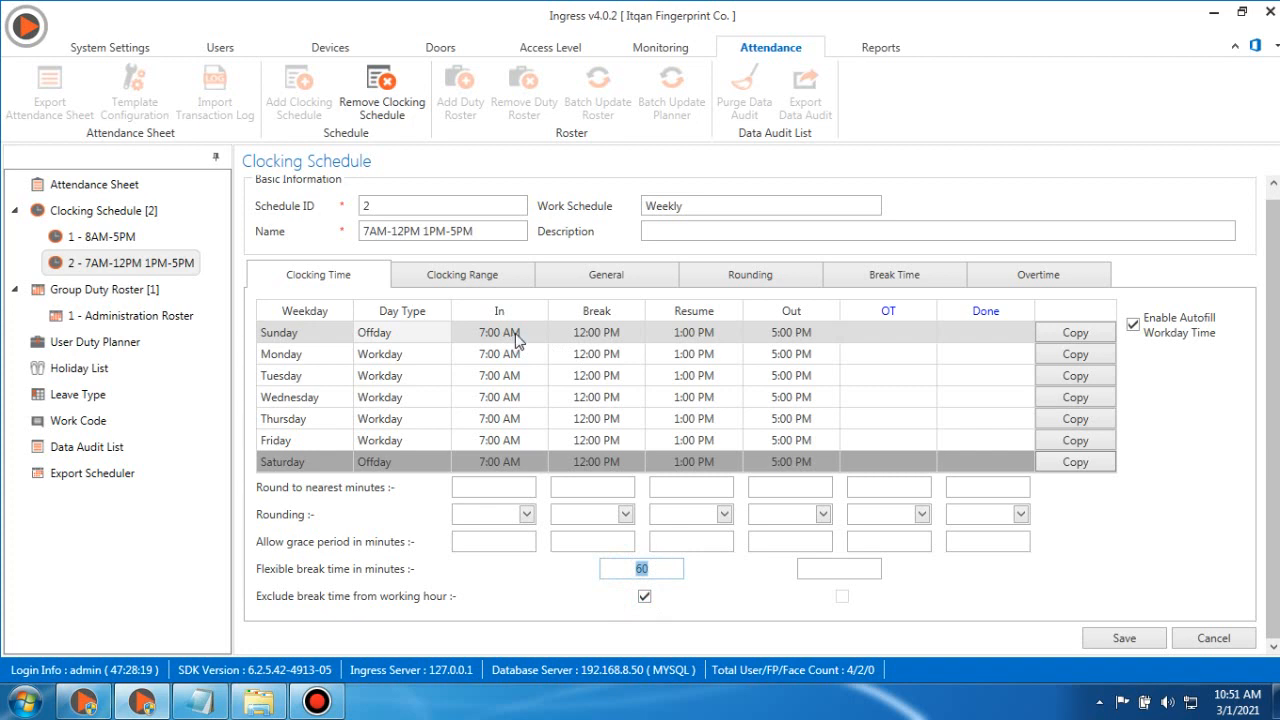
- Treat work on an Offday as overtime in the schedule's overtime rules and exclude short time if any
click(460, 276)
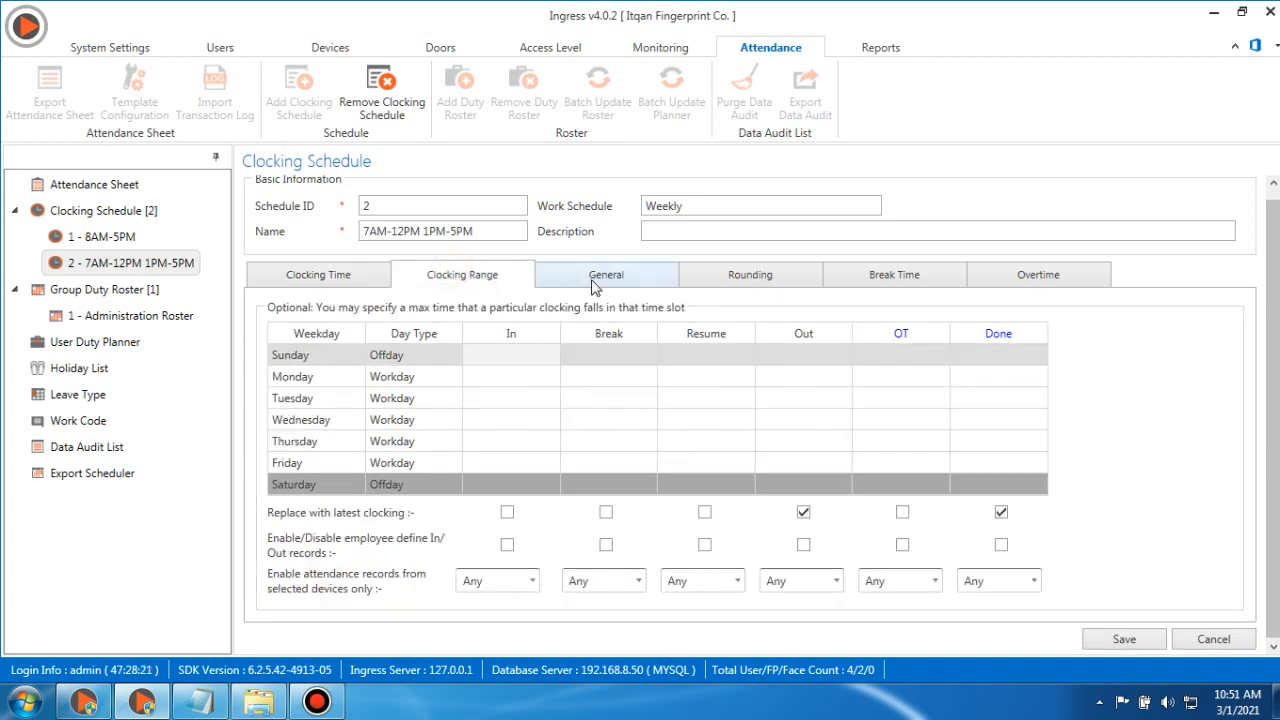
click(596, 284)
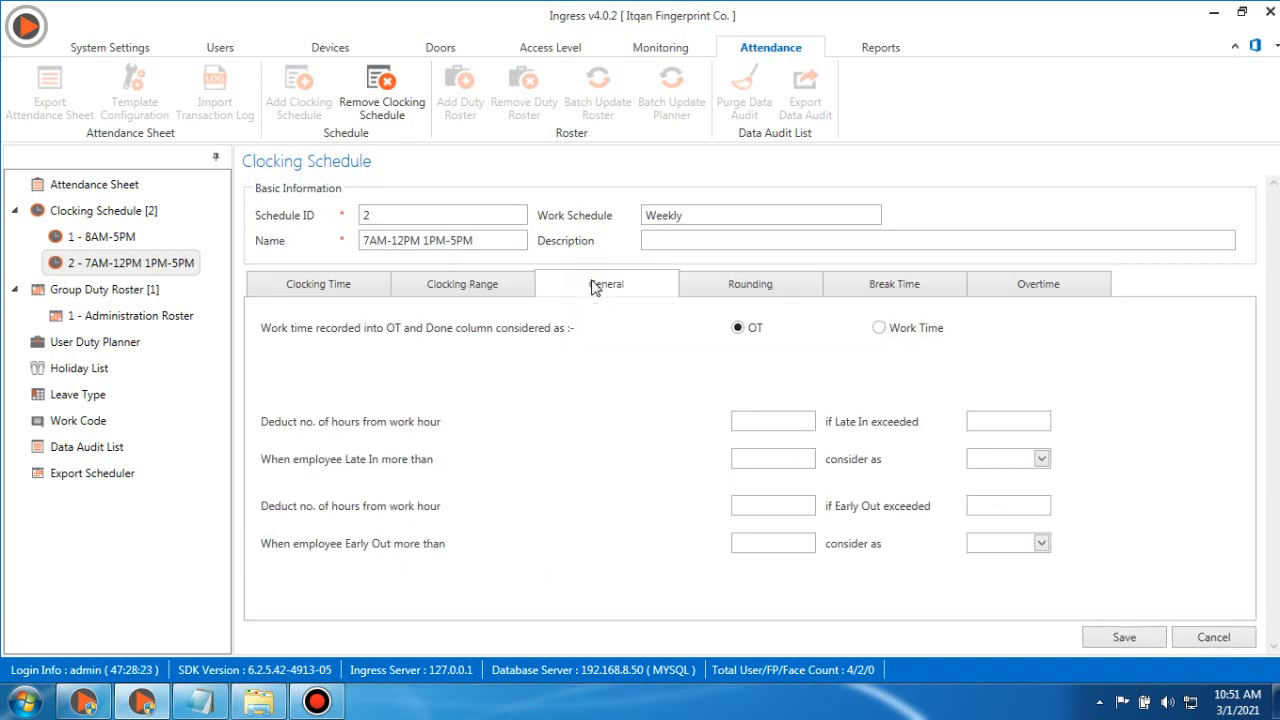
click(730, 287)
click(860, 297)
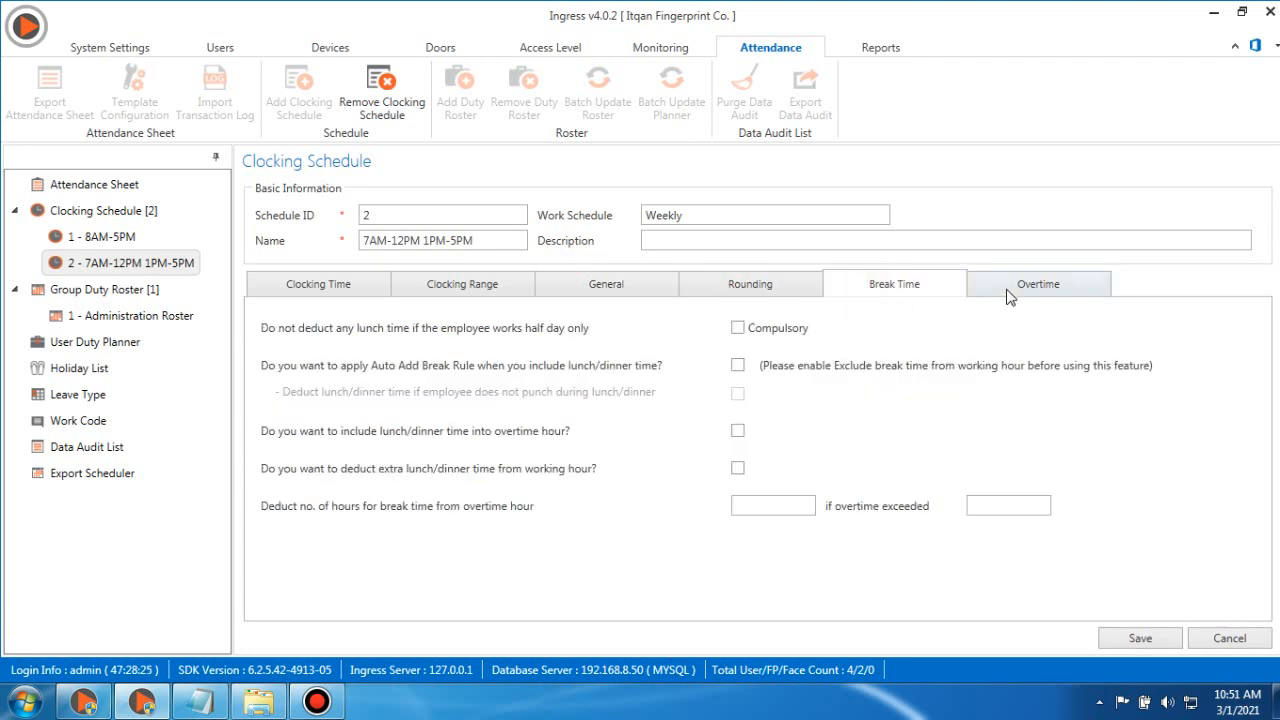
click(1009, 289)
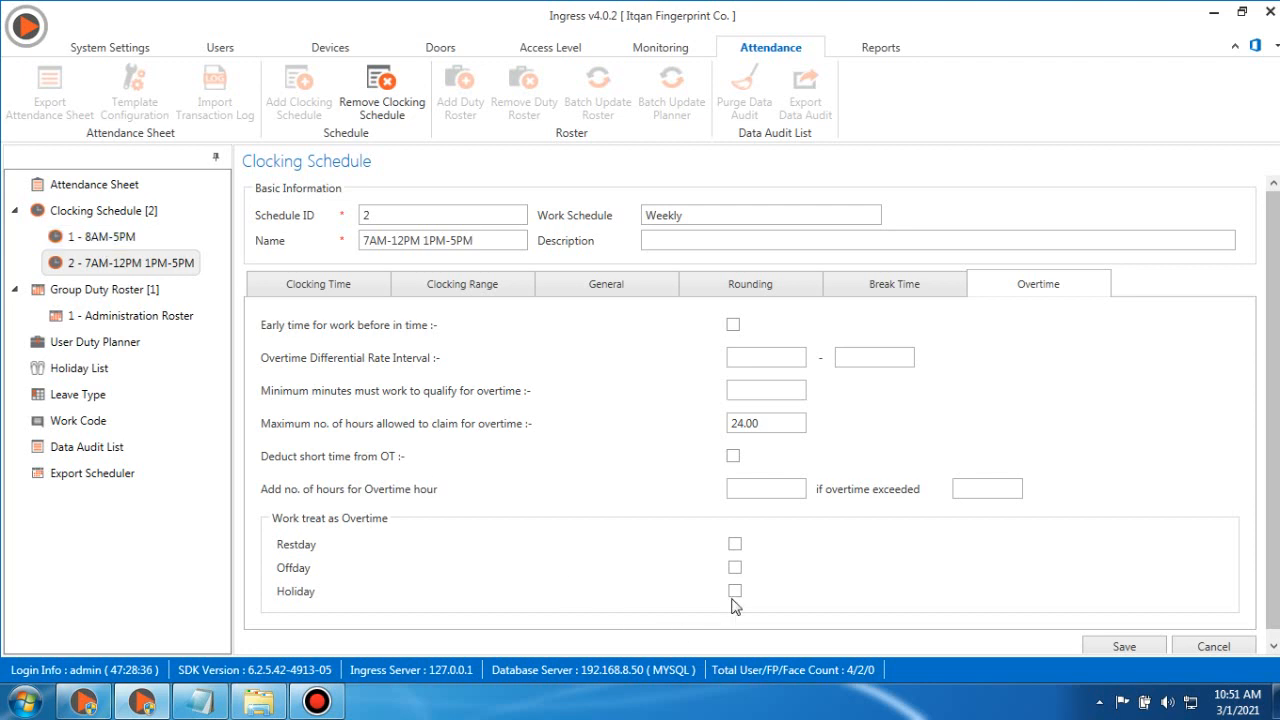
click(735, 567)
click(957, 569)
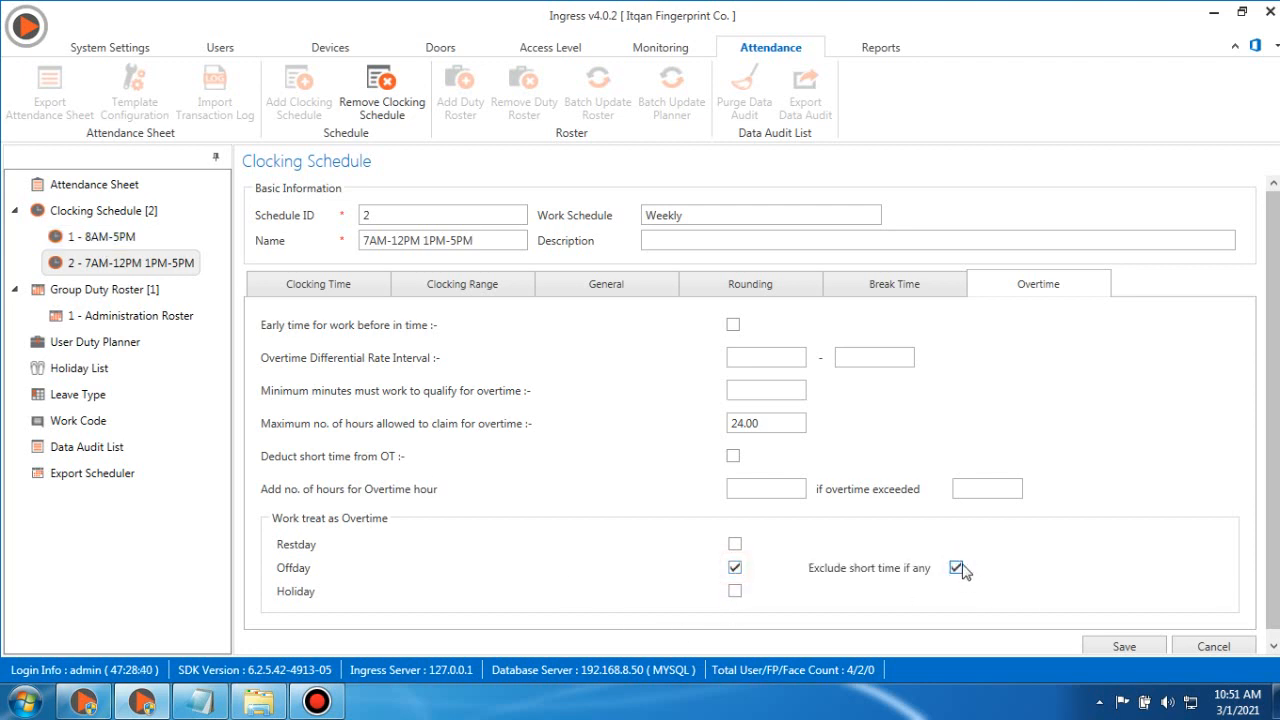
- Set the minimum minutes that must be worked to qualify for overtime to 30 and save the clocking schedule
click(757, 394)
text(30)
scroll(925, 444, down, 1)
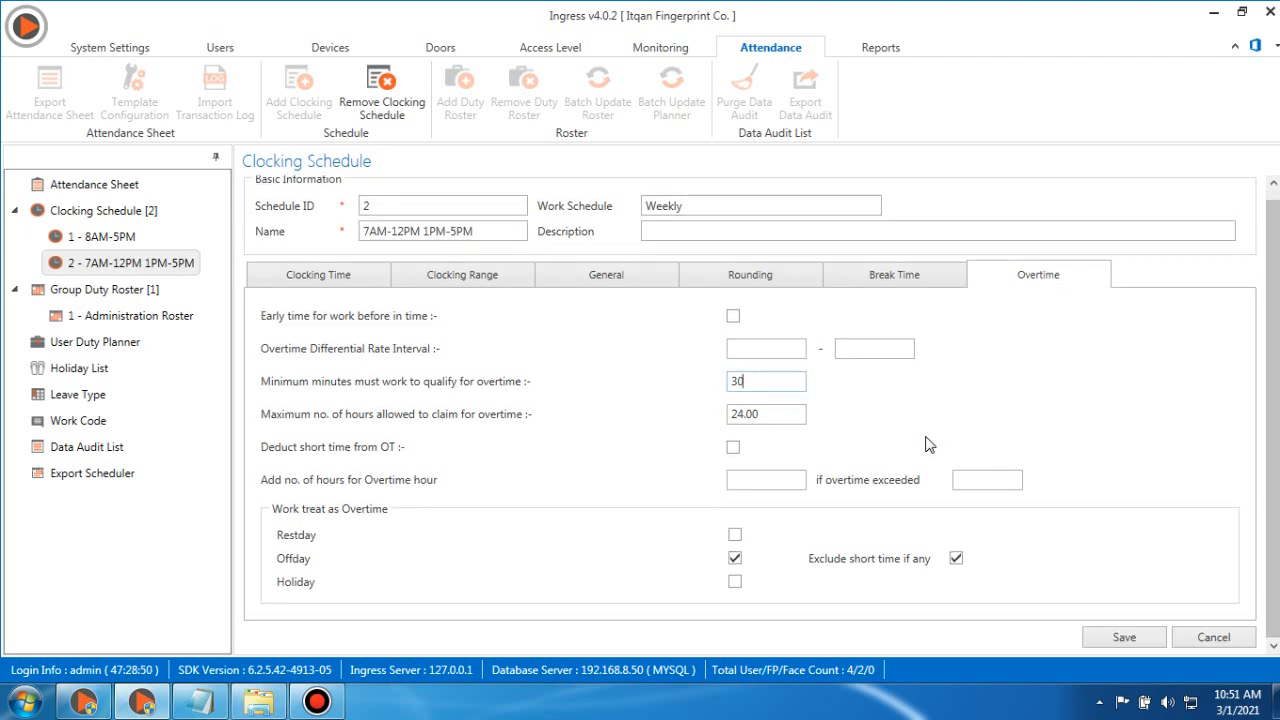
click(1124, 636)
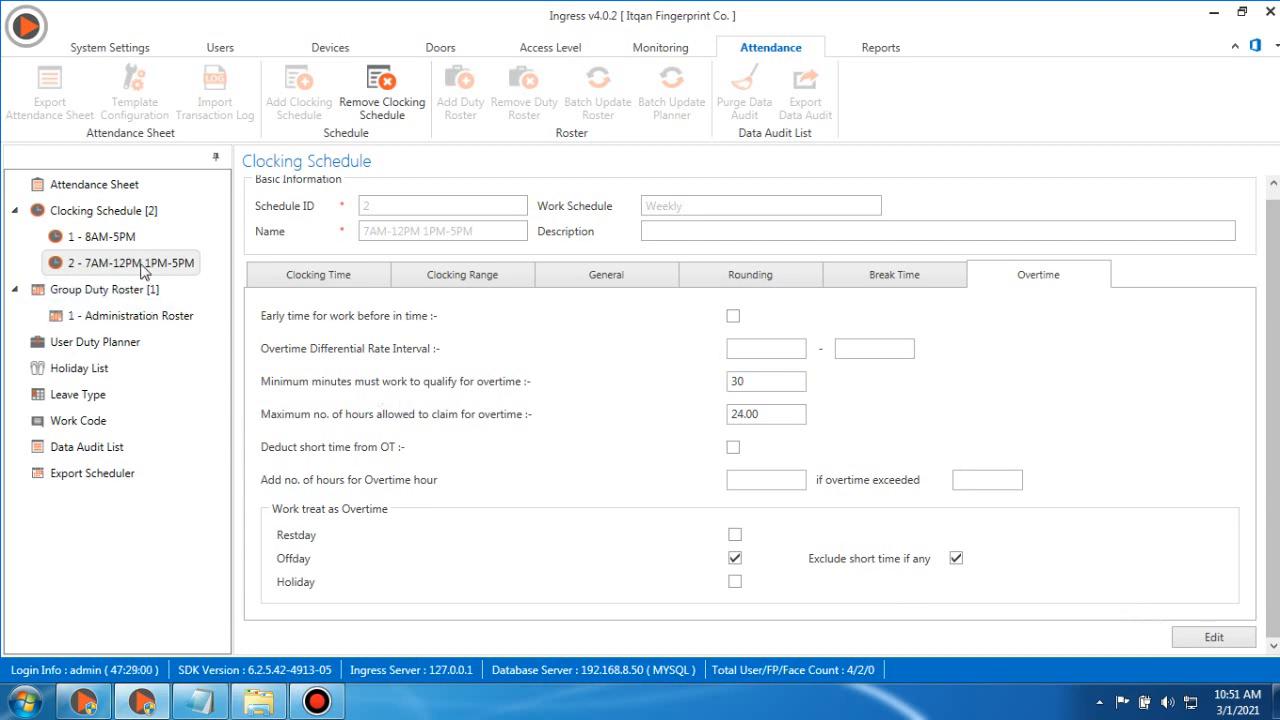
- Check the Accounting hours in the Notepad notes and add a weekly group duty roster named Accounting Roster
click(205, 702)
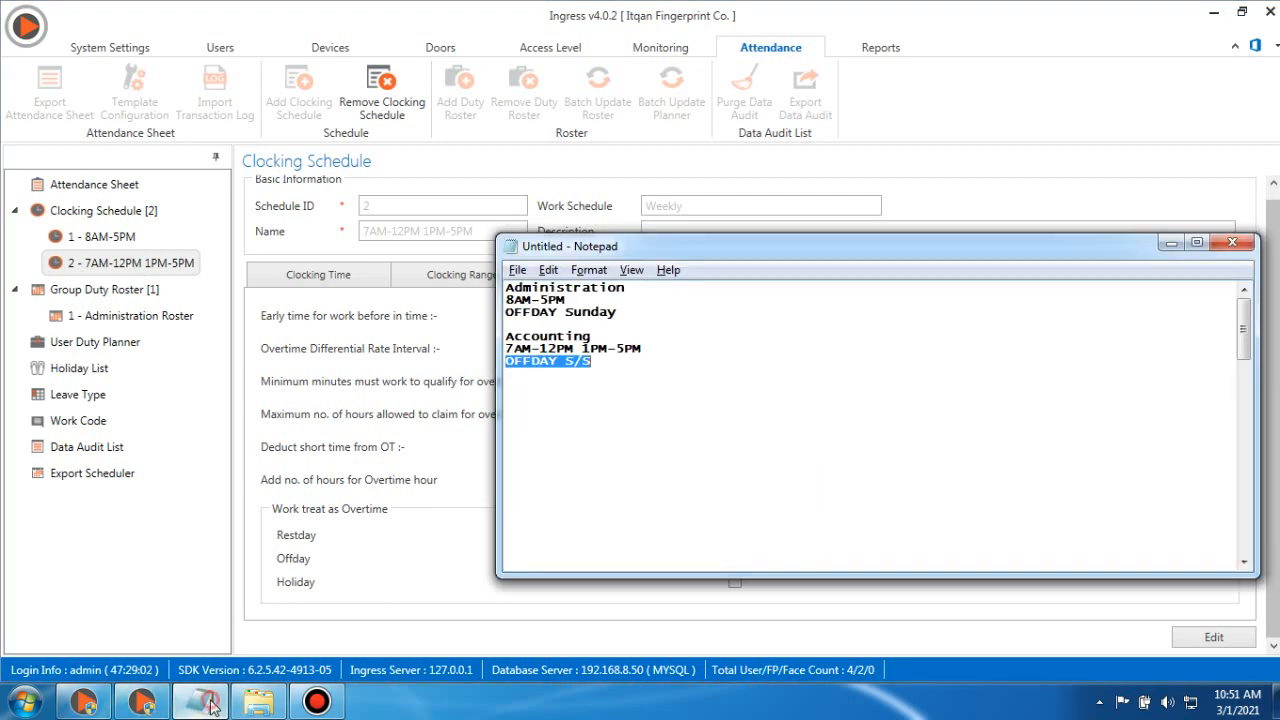
click(205, 702)
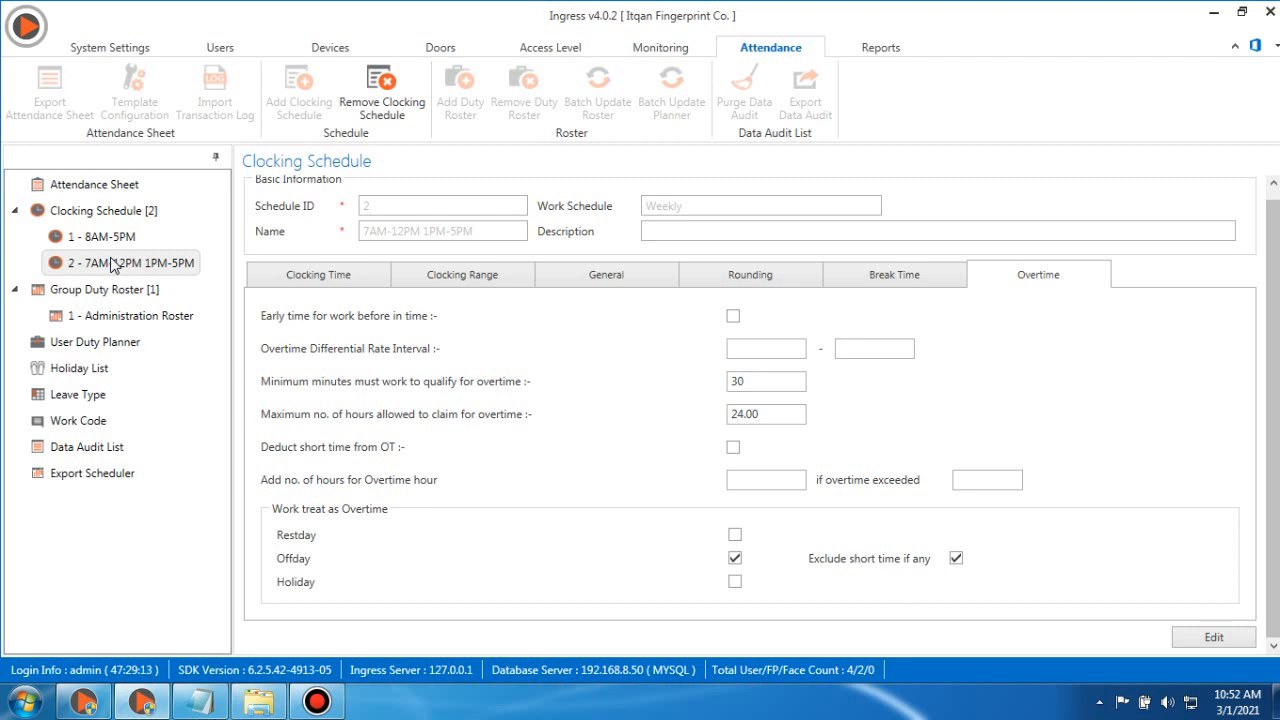
click(118, 292)
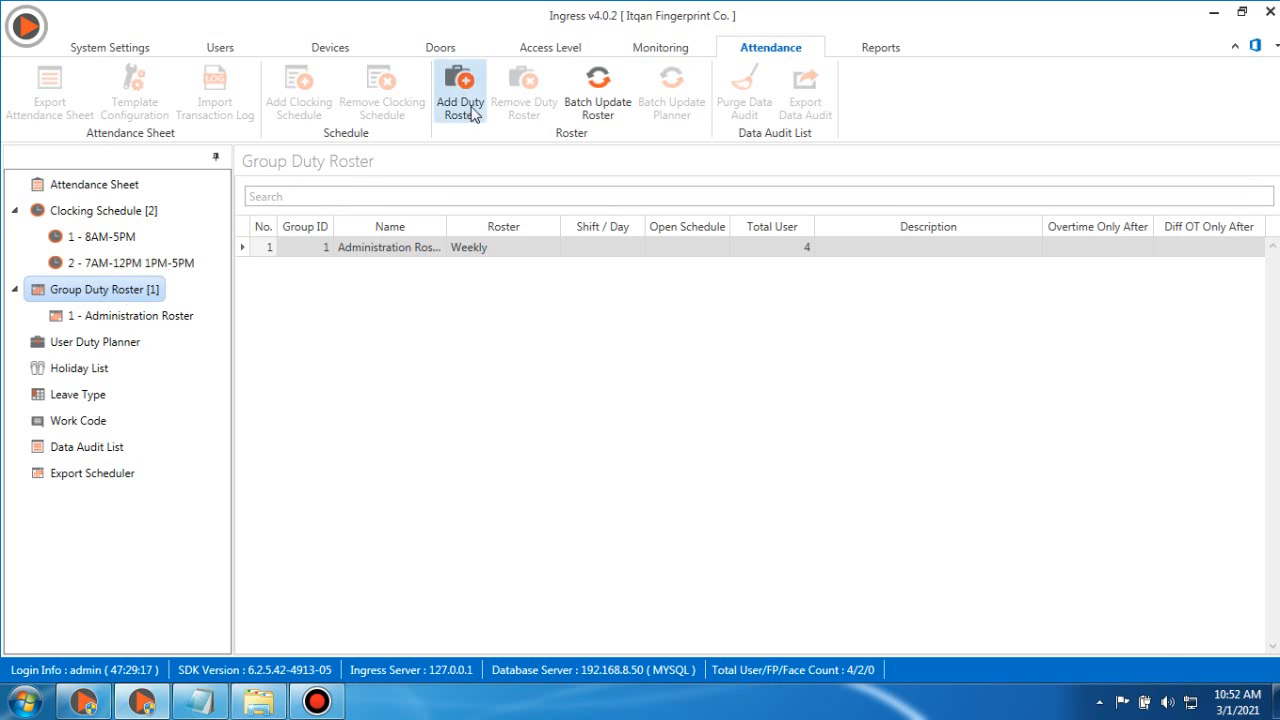
right_click(106, 292)
click(178, 308)
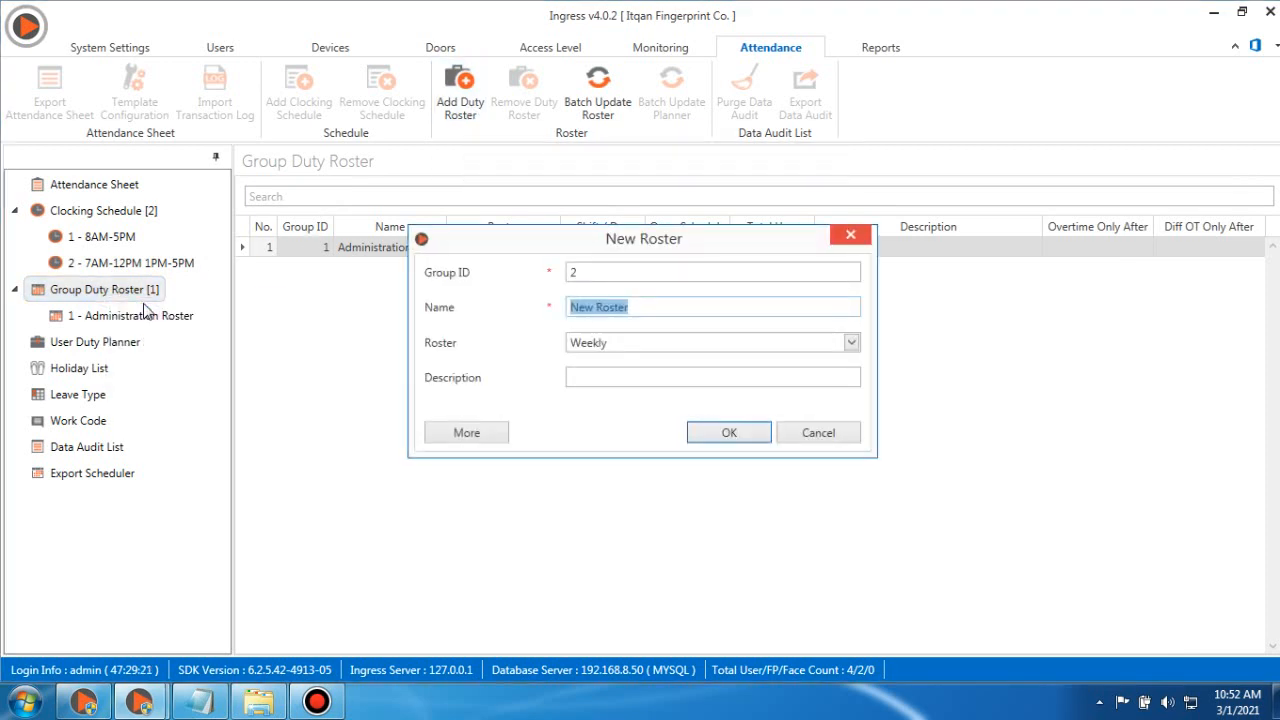
text(aCCOUN)
key(BackSpace)
key(BackSpace)
key(BackSpace)
key(BackSpace)
key(BackSpace)
key(BackSpace)
text(Accounting Roste)
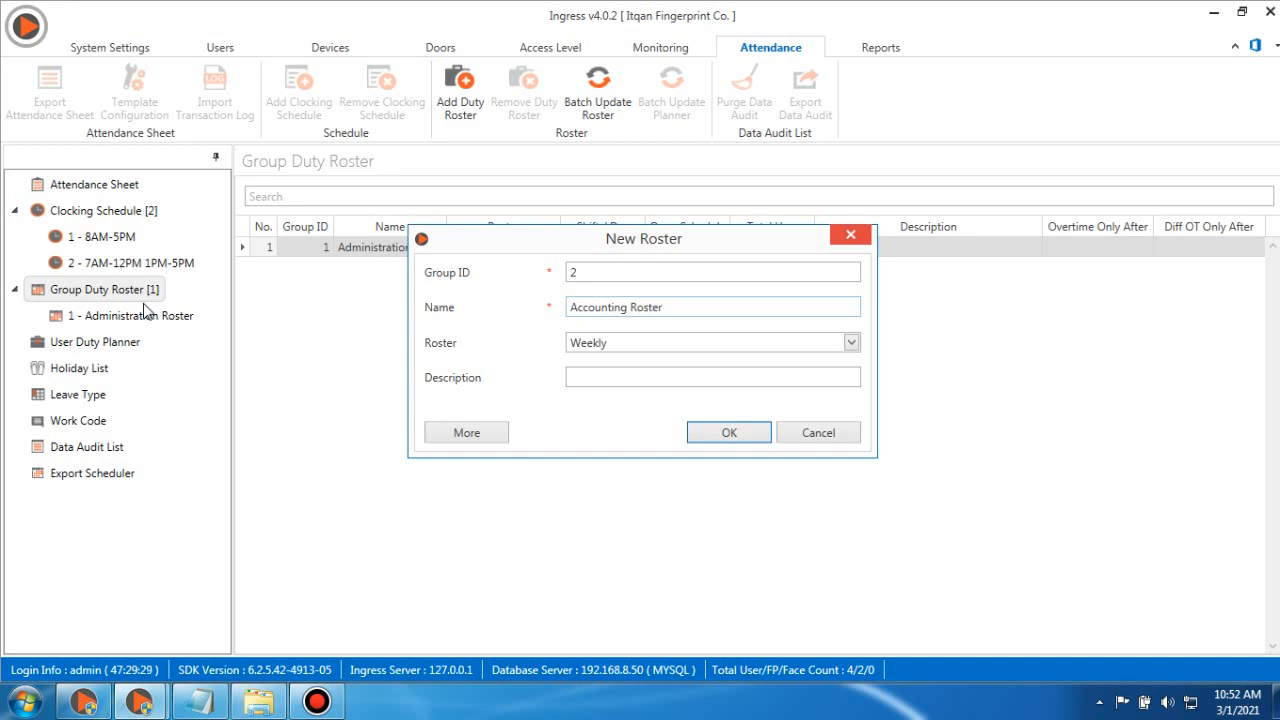
click(600, 344)
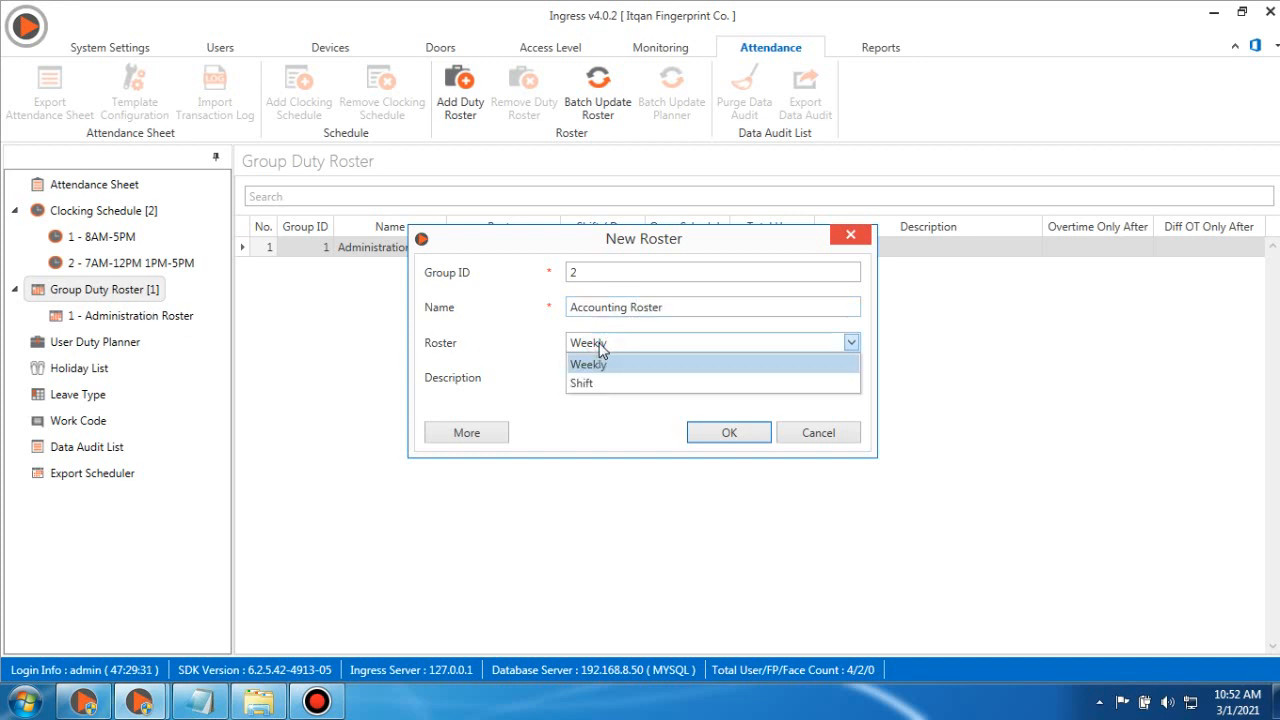
click(600, 344)
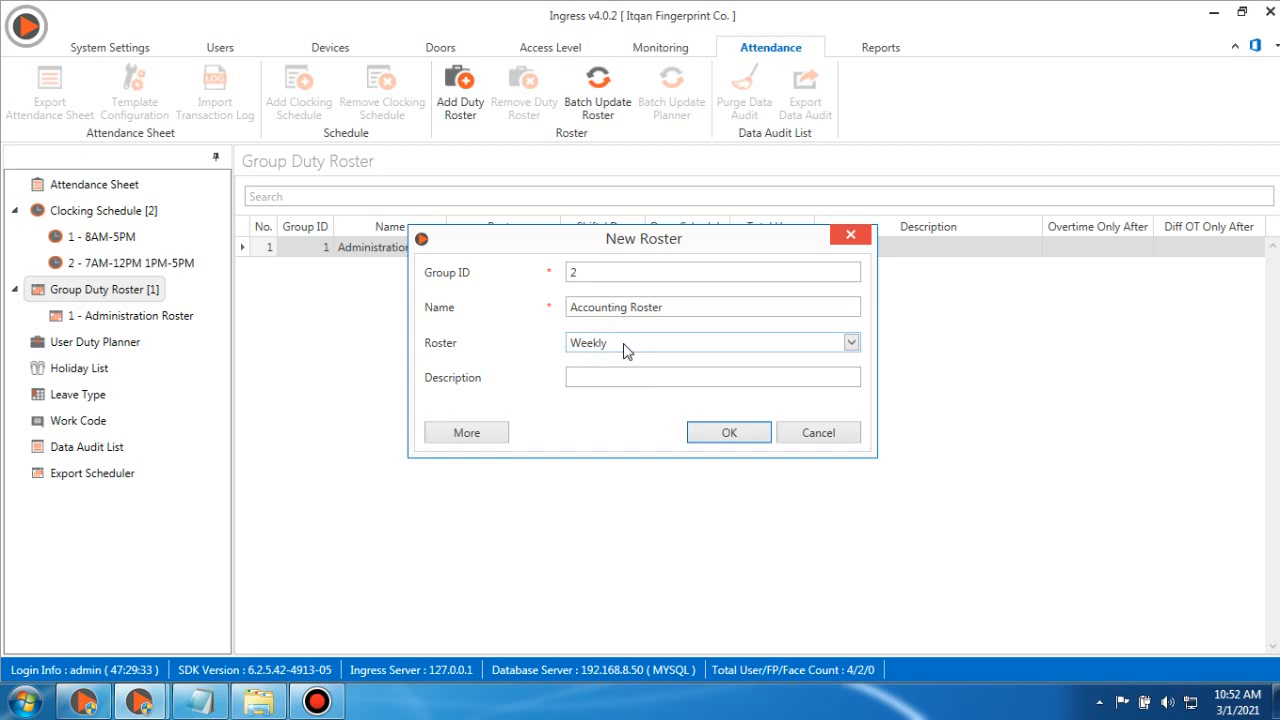
click(729, 433)
click(729, 437)
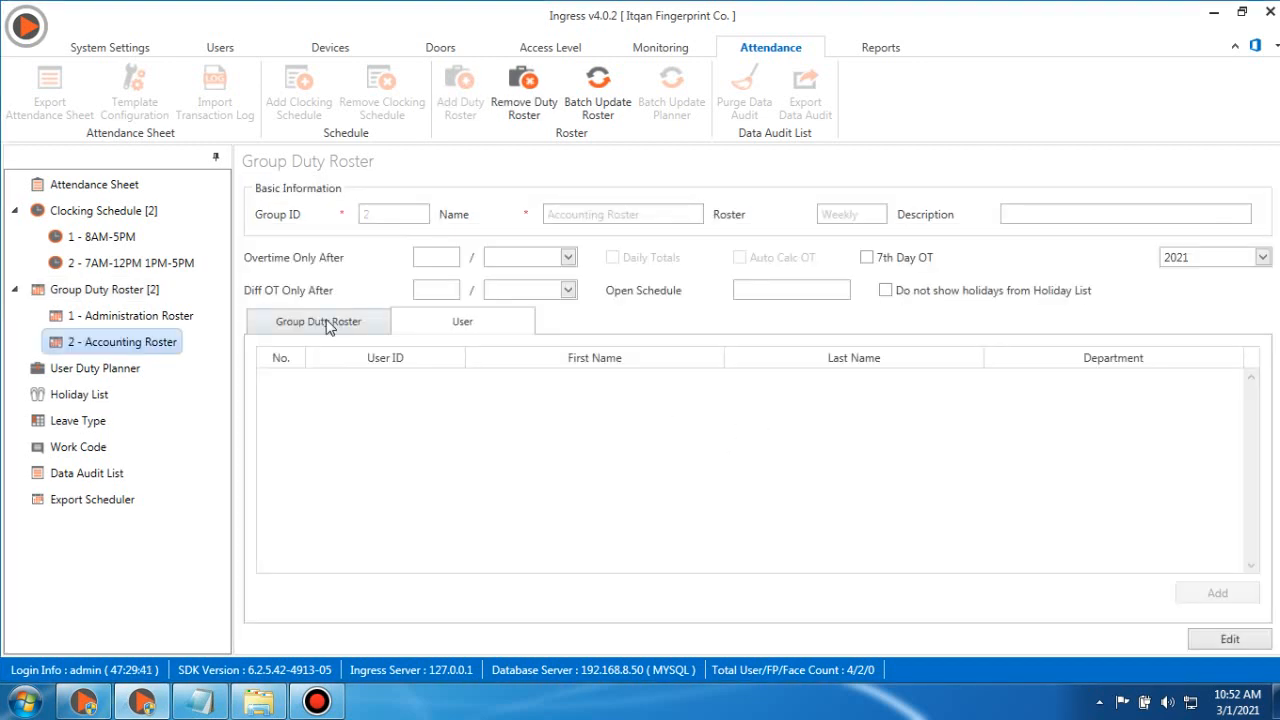
click(330, 325)
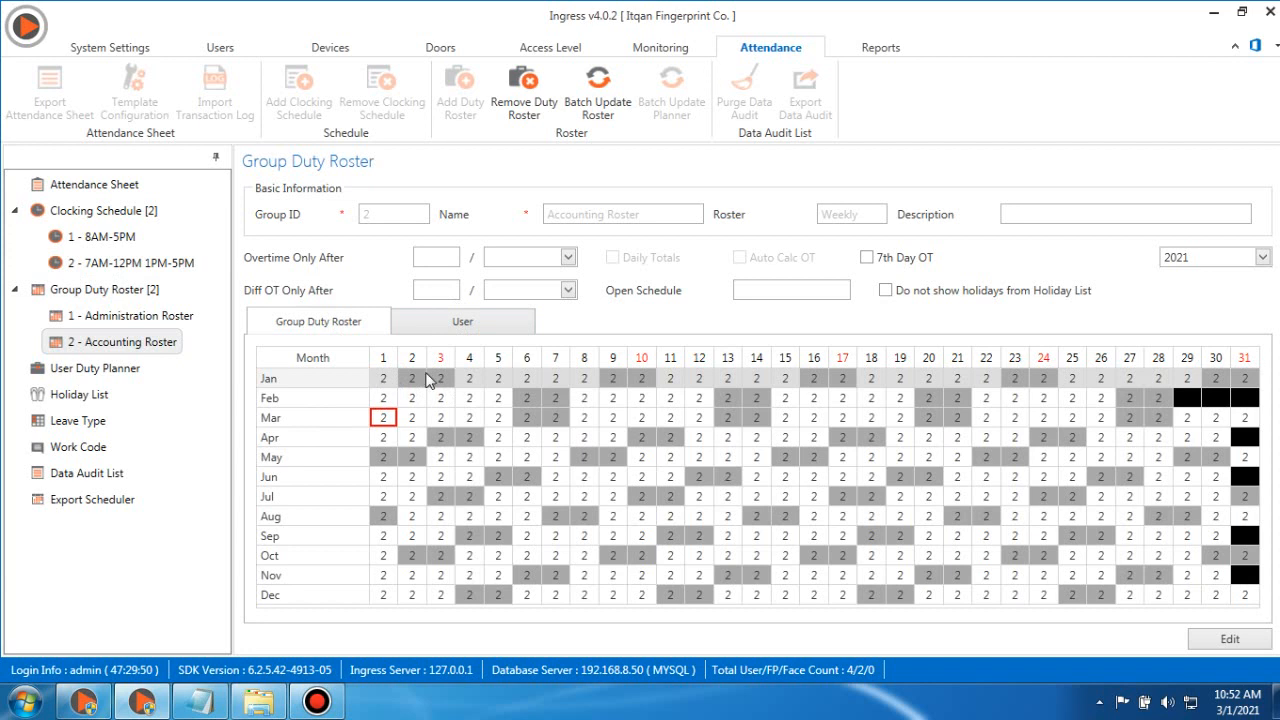
click(1229, 639)
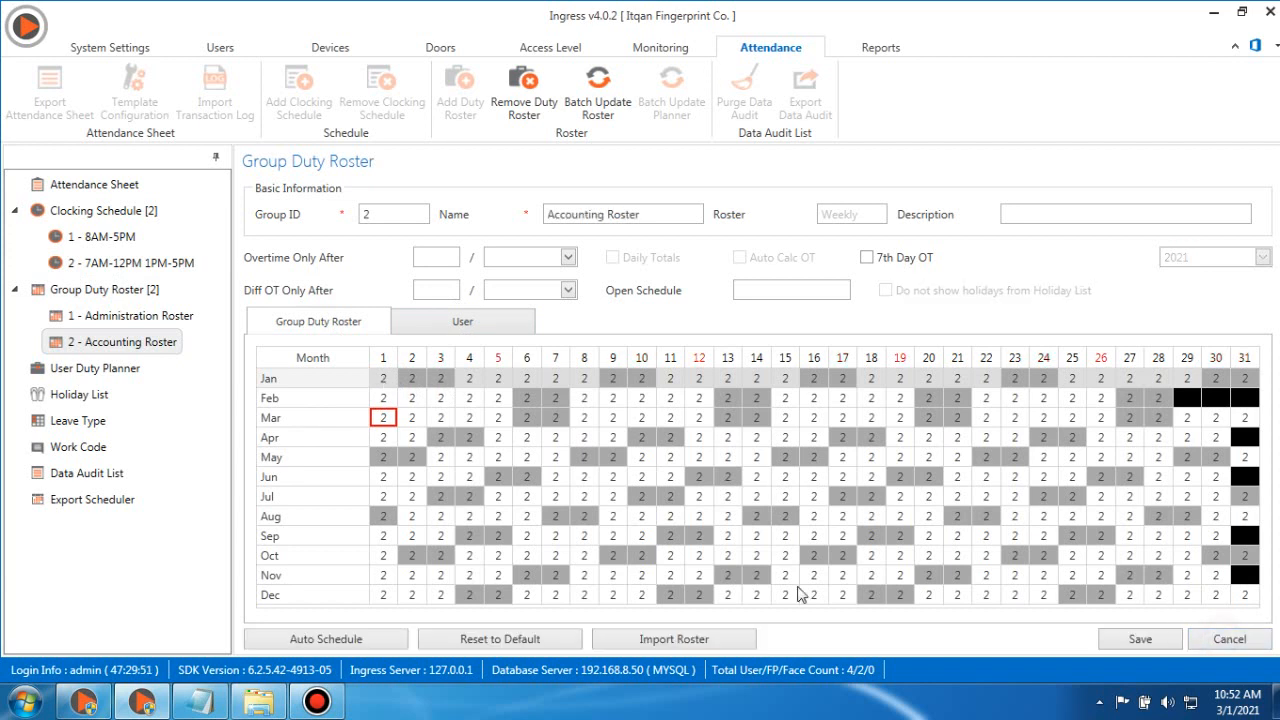
click(326, 639)
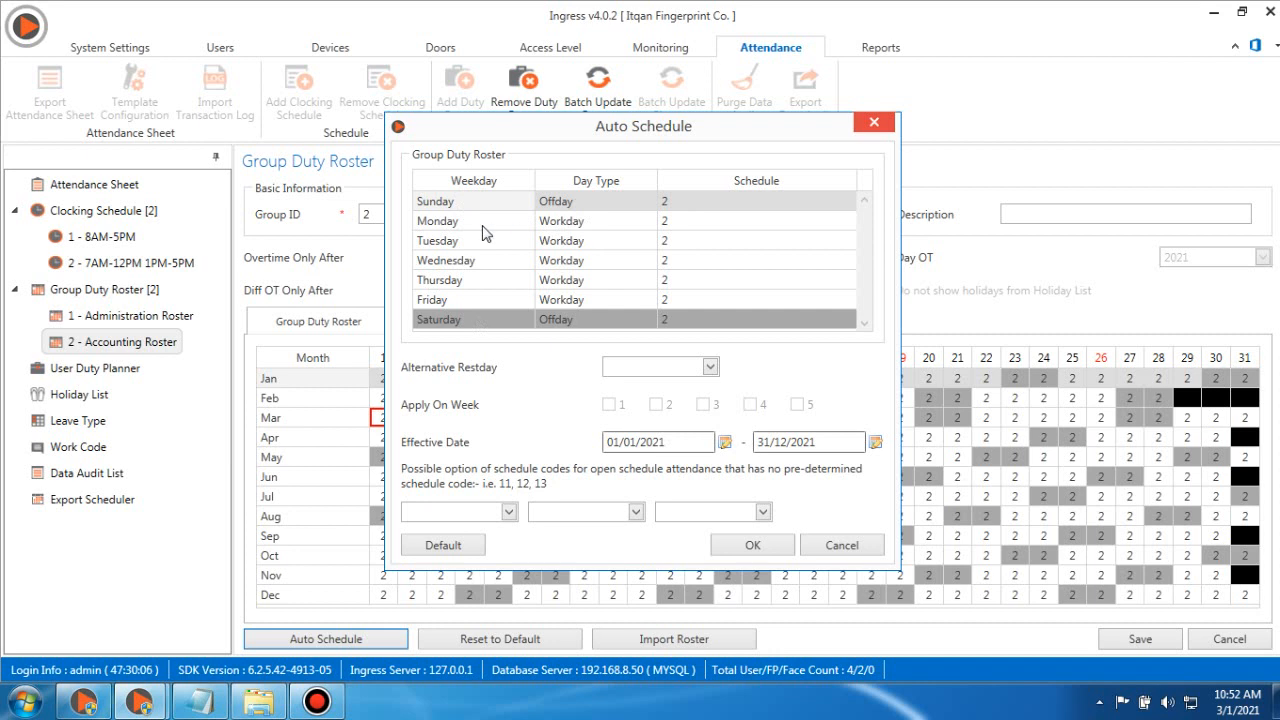
click(691, 220)
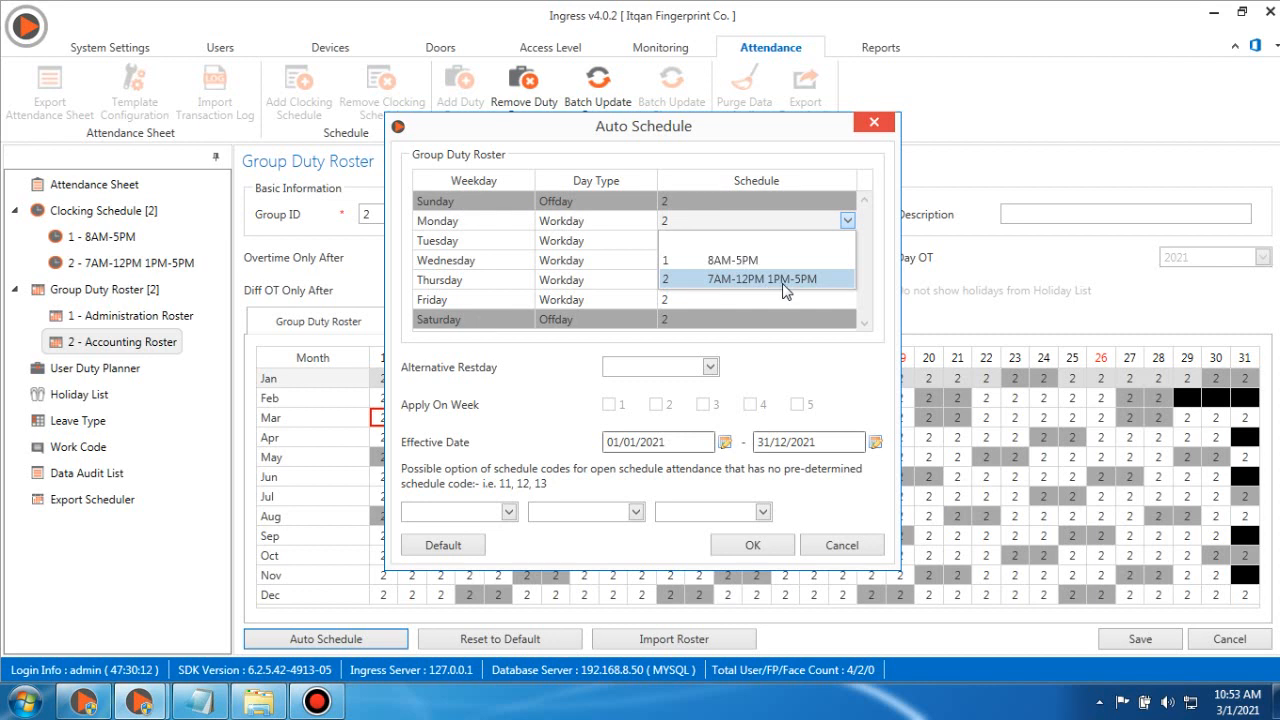
click(613, 172)
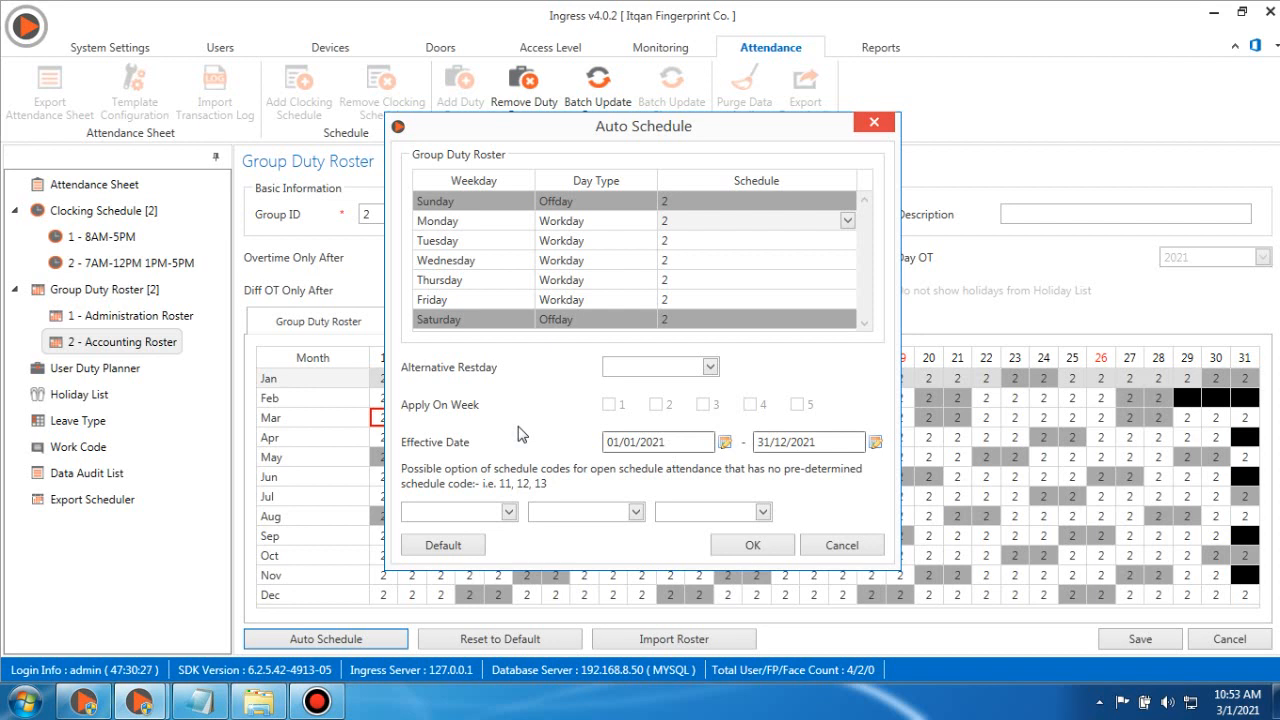
click(727, 451)
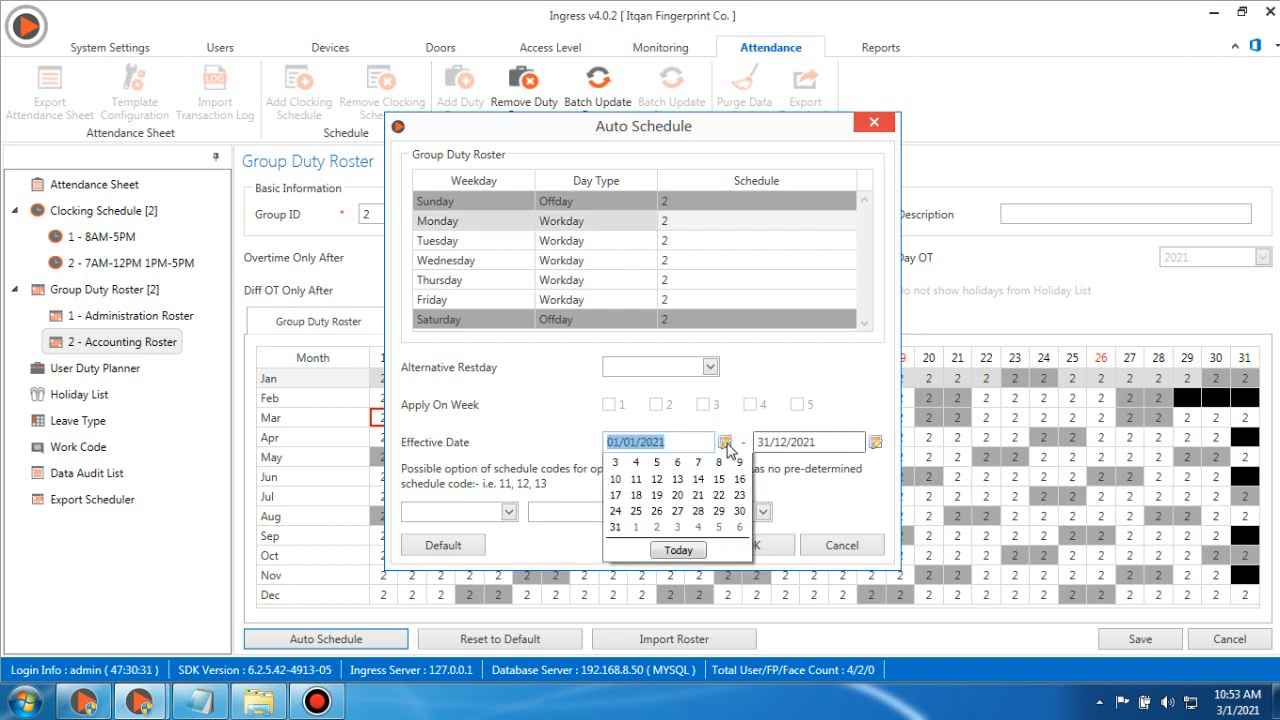
click(675, 465)
click(675, 465)
click(675, 465)
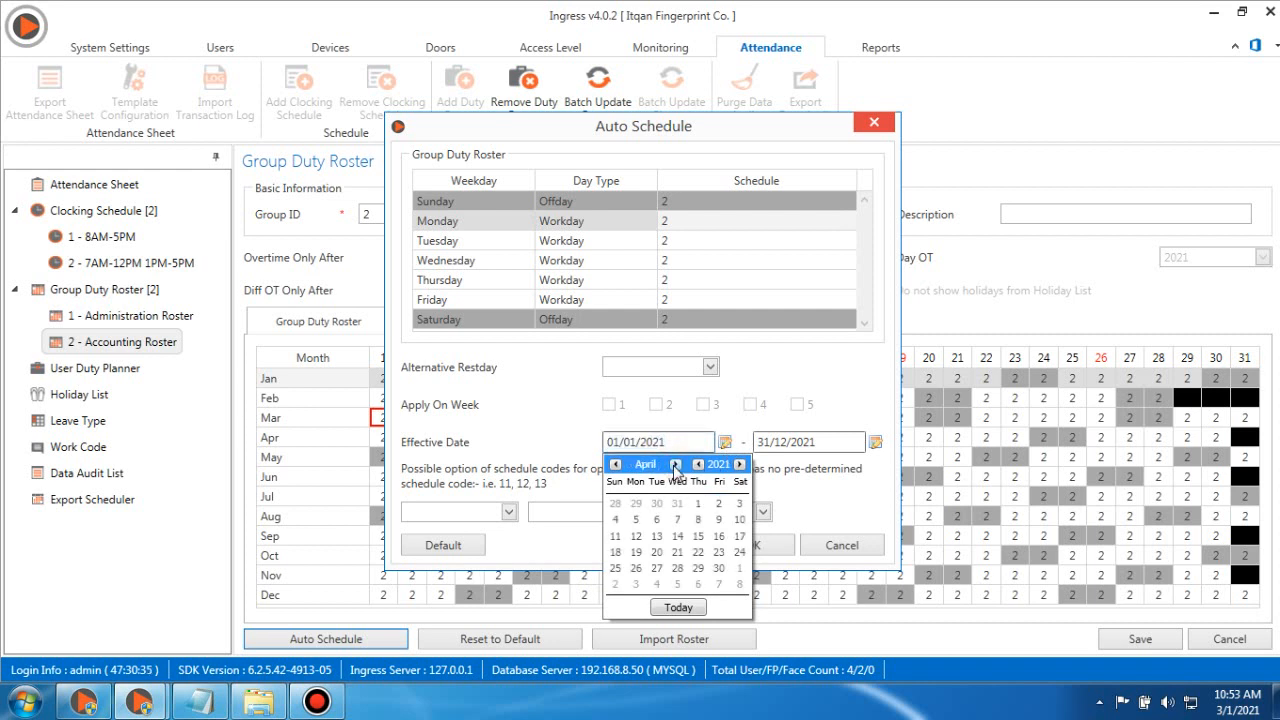
click(698, 504)
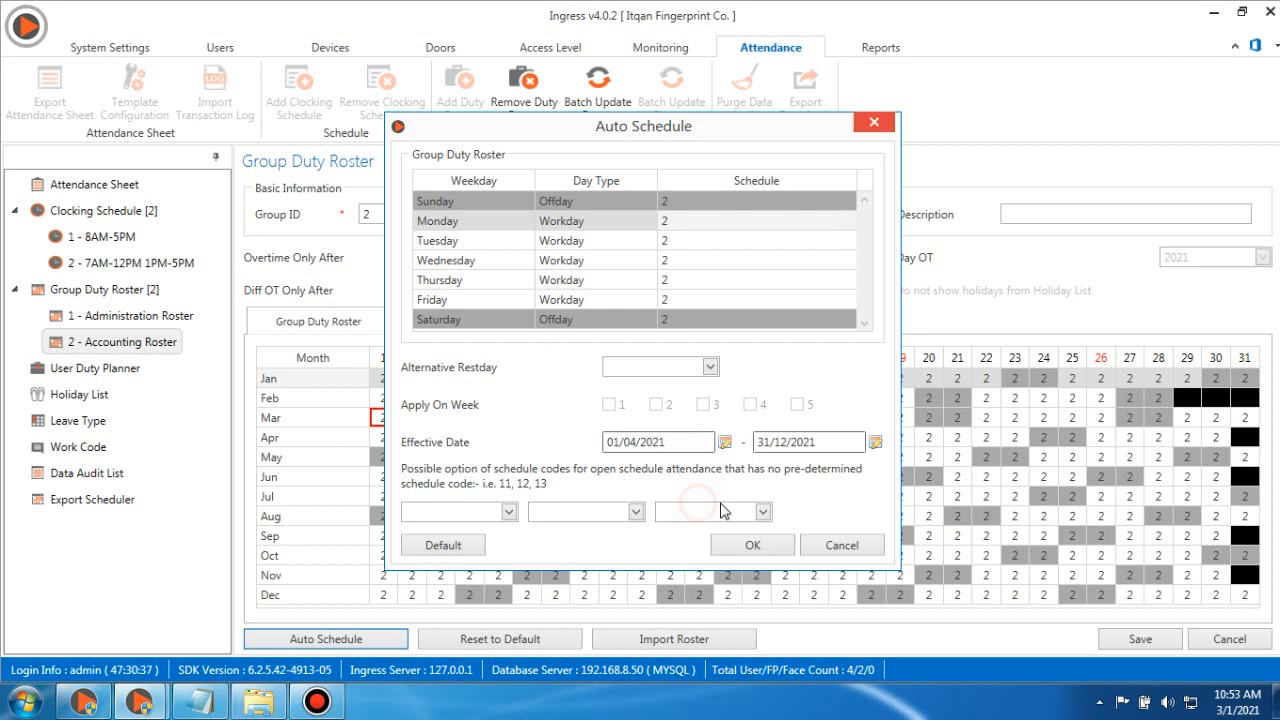
- Set the auto schedule's effective end date to 30/04/2021
click(876, 443)
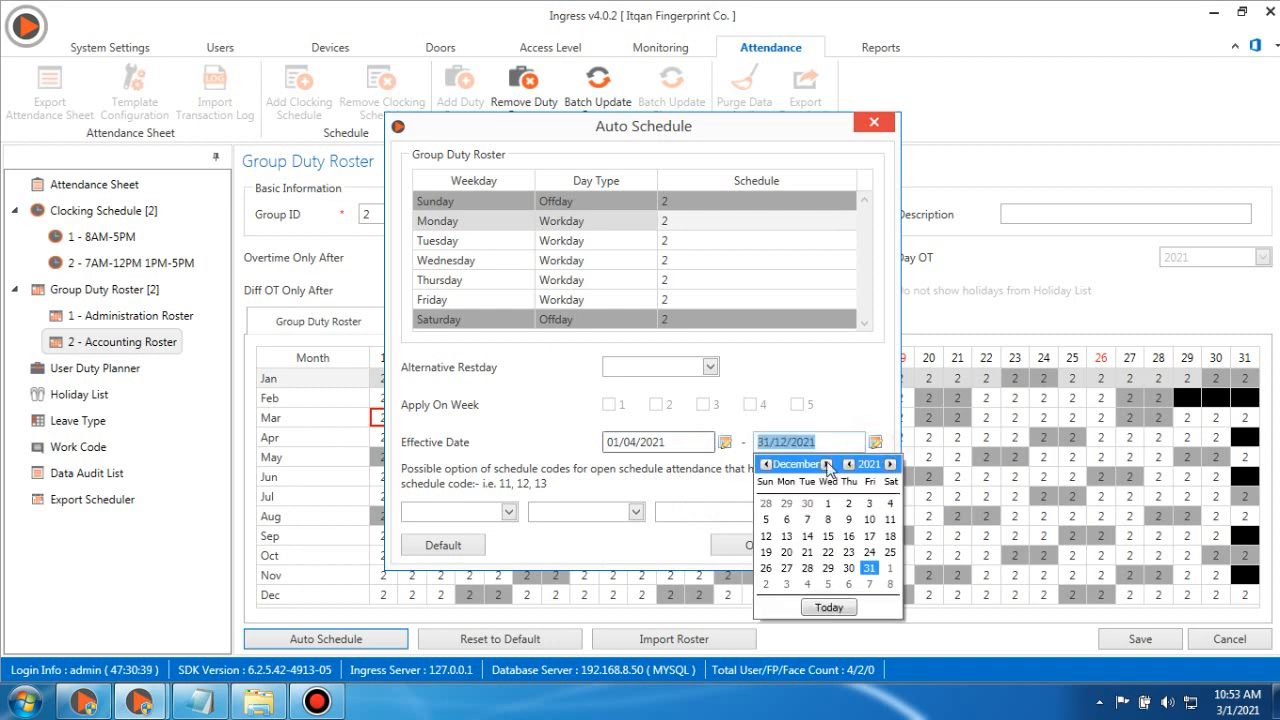
click(766, 464)
click(766, 464)
click(766, 464)
click(766, 464)
click(766, 464)
click(766, 464)
click(766, 464)
click(766, 464)
click(869, 568)
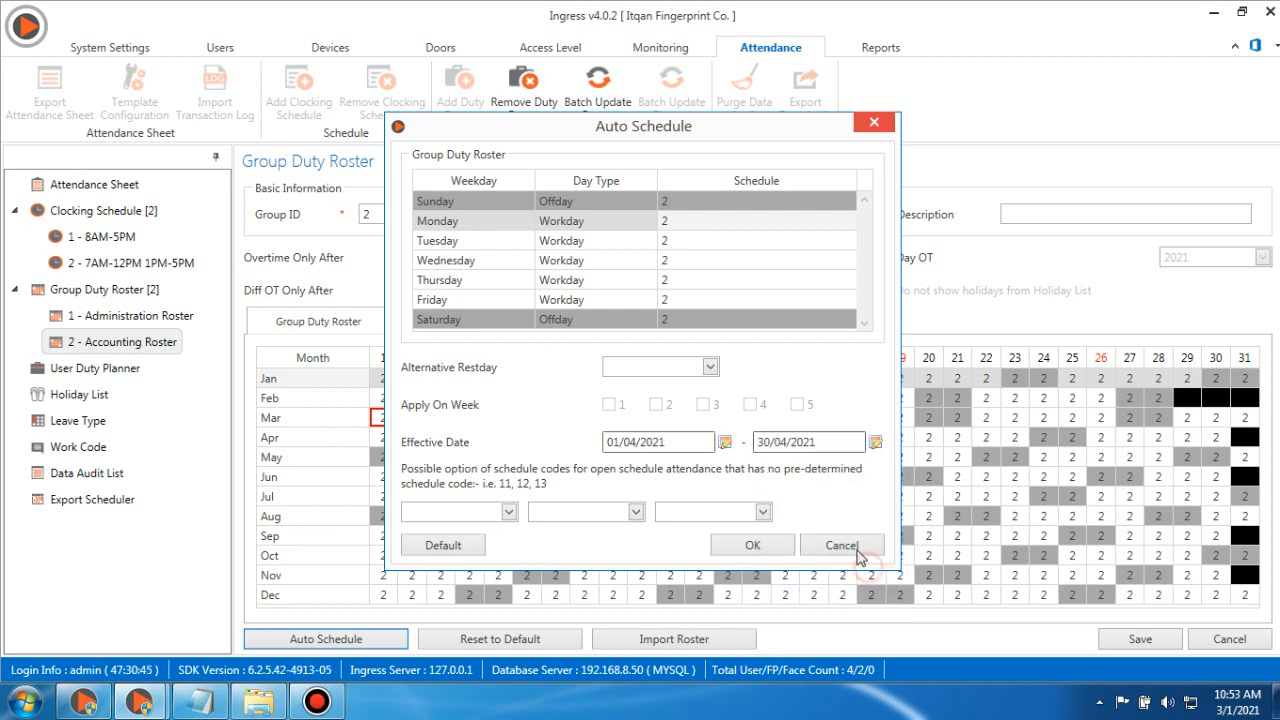
- Assign schedule 1 (8AM-5PM) to every day from Sunday to Saturday, apply the auto schedule and save the roster
click(686, 210)
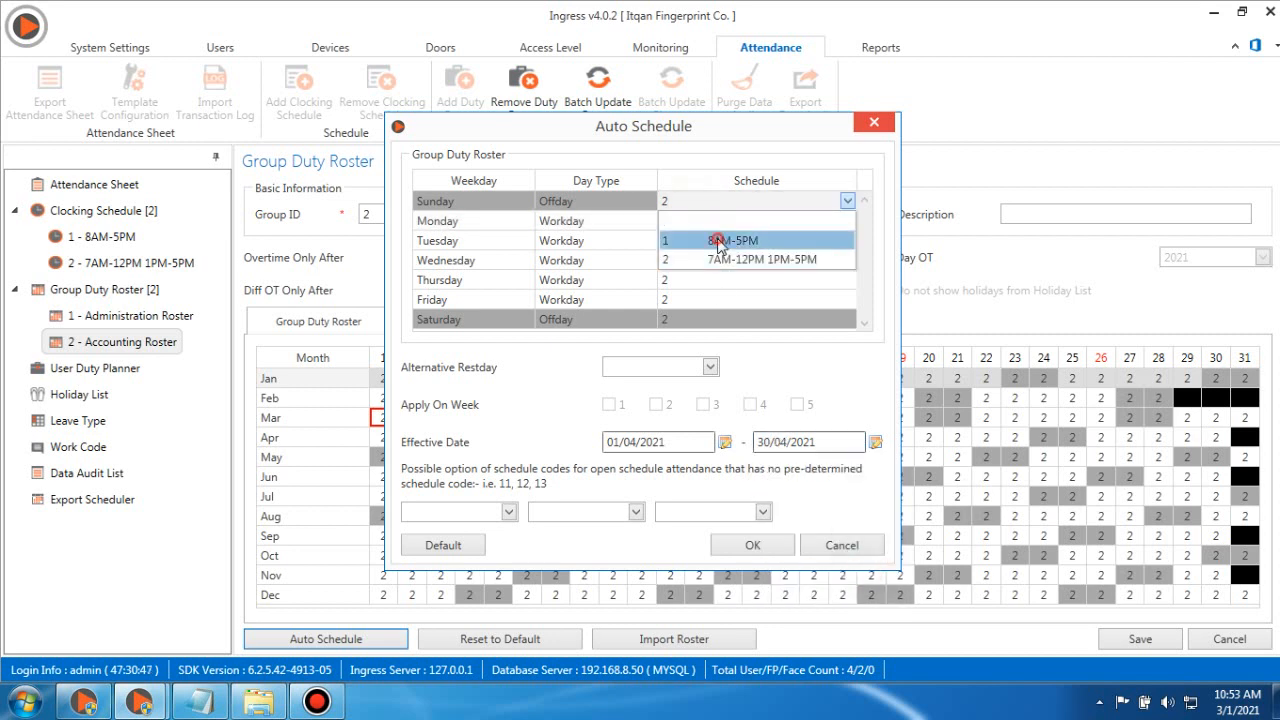
click(690, 240)
click(678, 220)
click(713, 261)
click(686, 241)
click(682, 280)
click(680, 260)
click(695, 305)
click(680, 280)
click(680, 319)
click(687, 300)
click(705, 343)
click(688, 320)
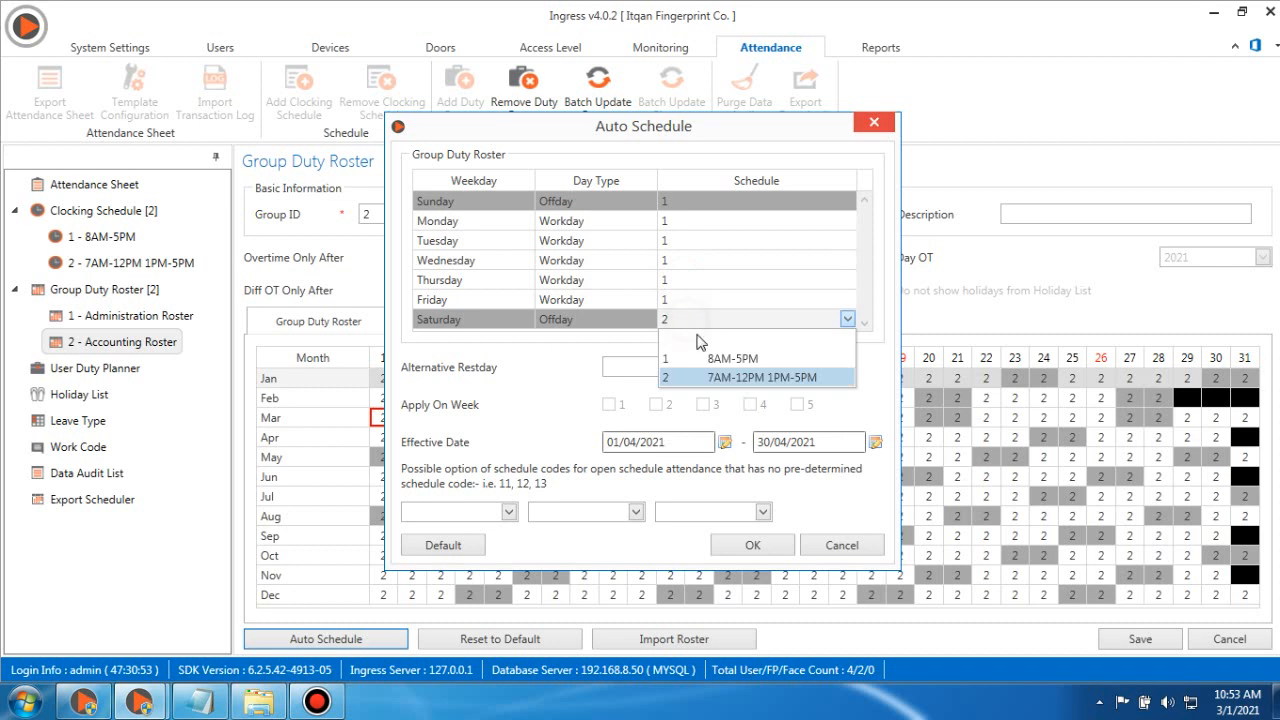
click(700, 360)
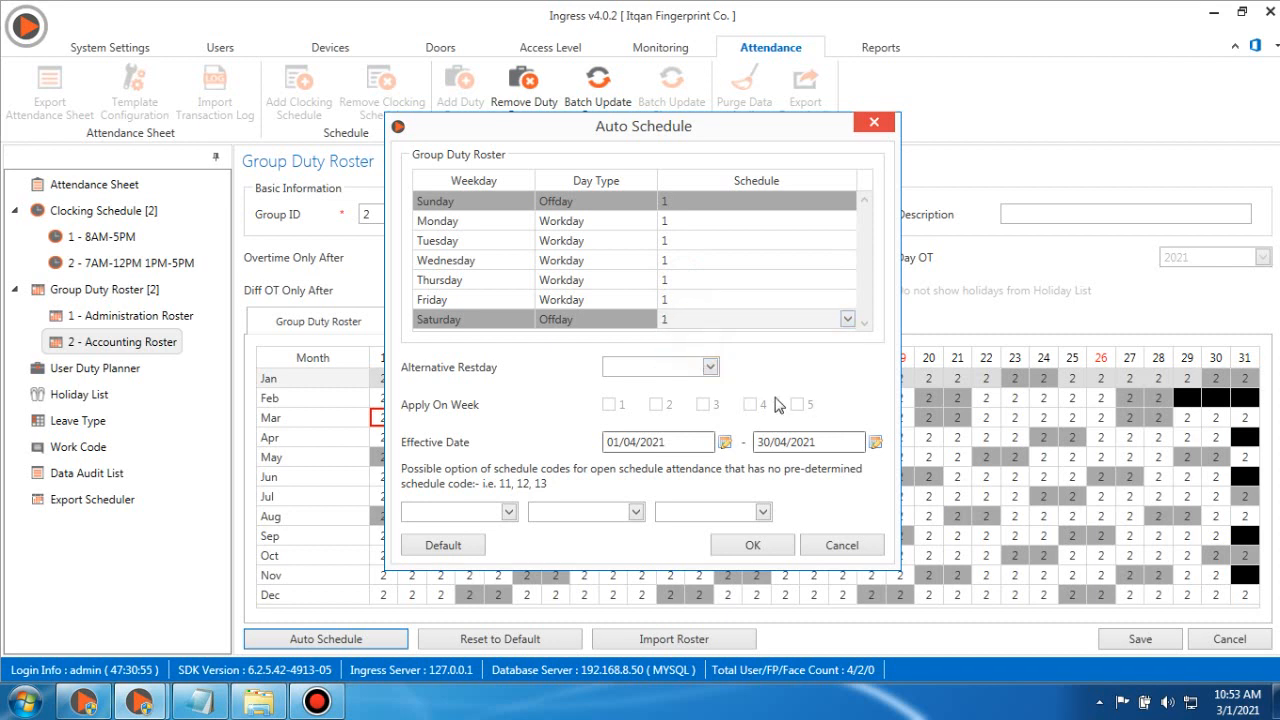
click(753, 548)
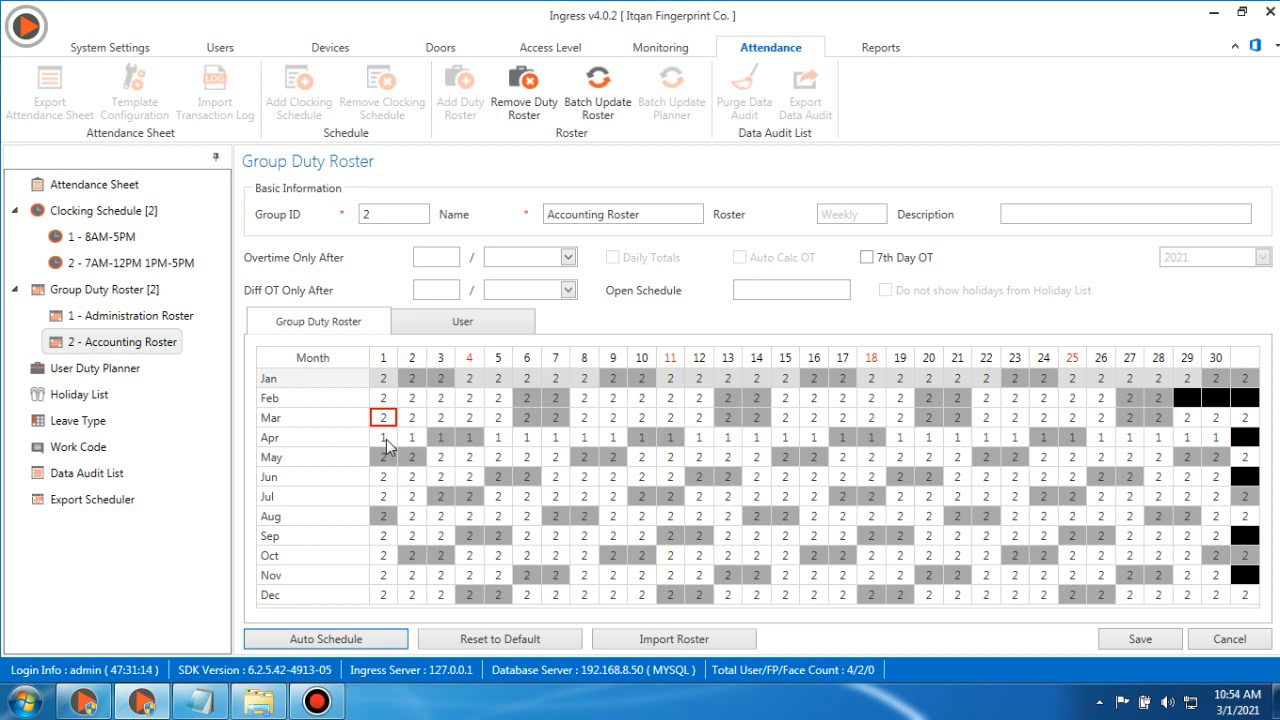
click(1138, 640)
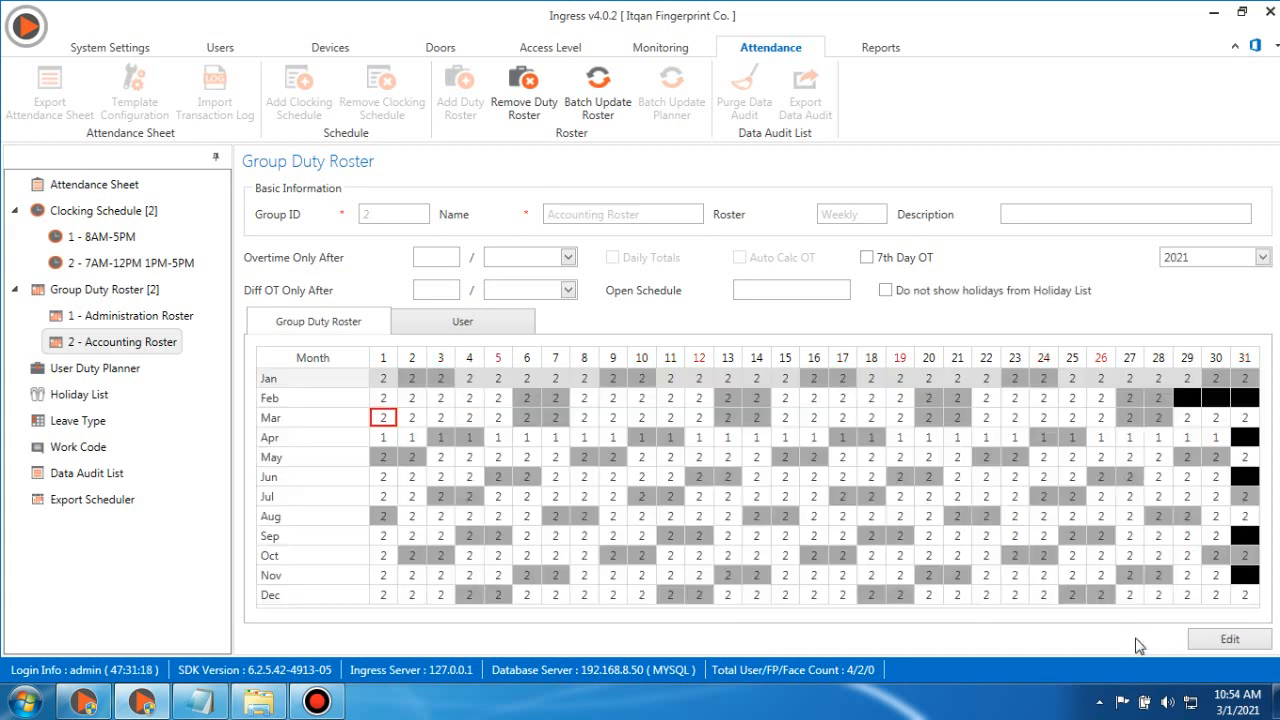
- Edit the Accounting Roster's user assignments and add the first two users from the New User group
click(460, 322)
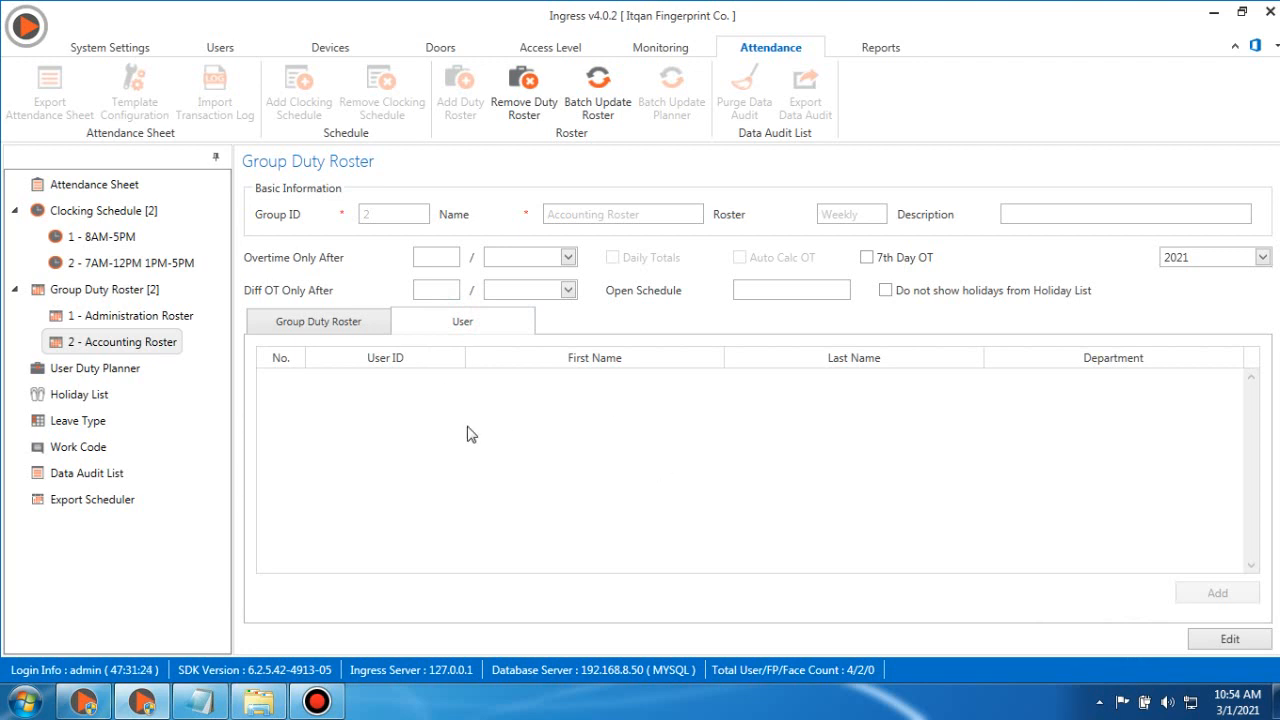
click(1200, 640)
click(1214, 596)
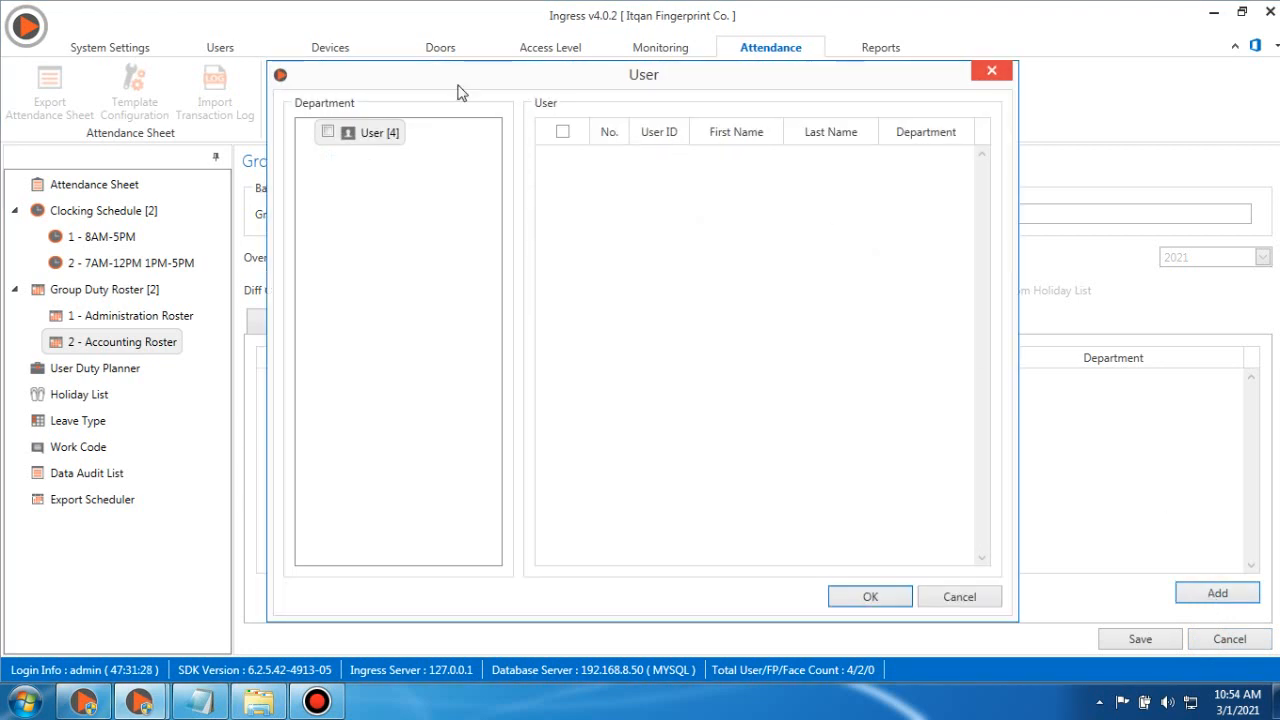
click(328, 134)
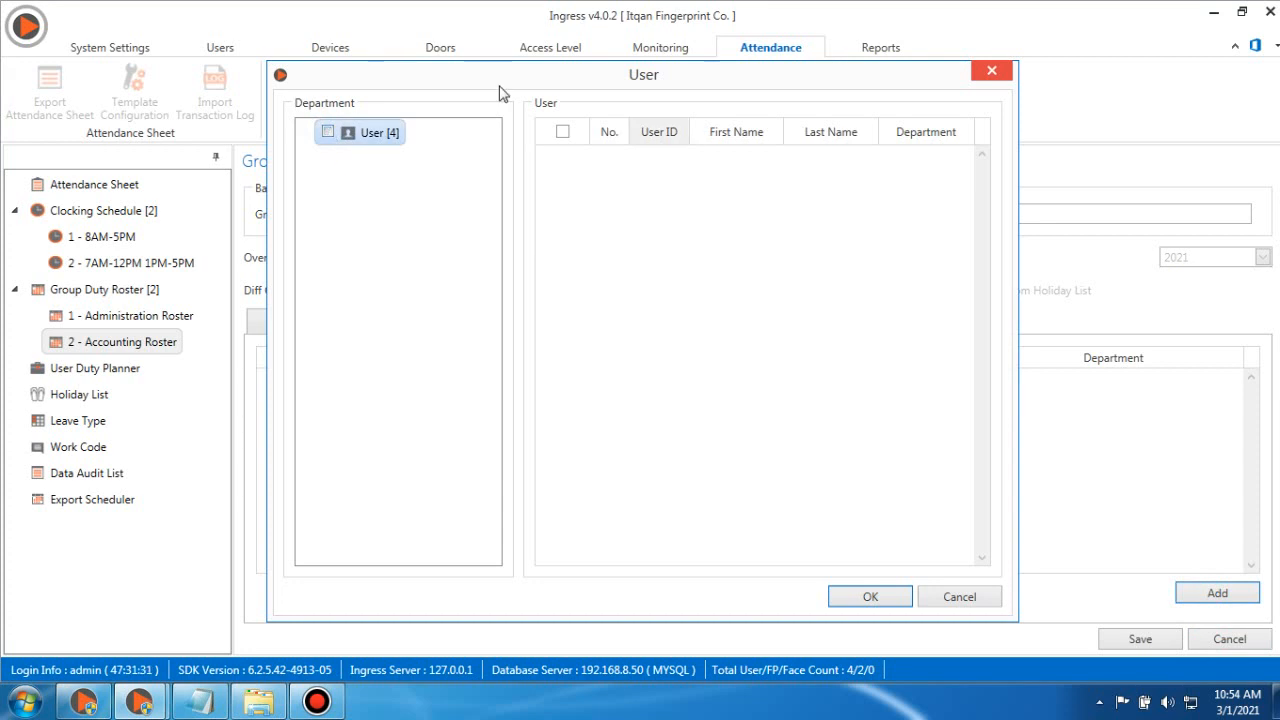
click(327, 133)
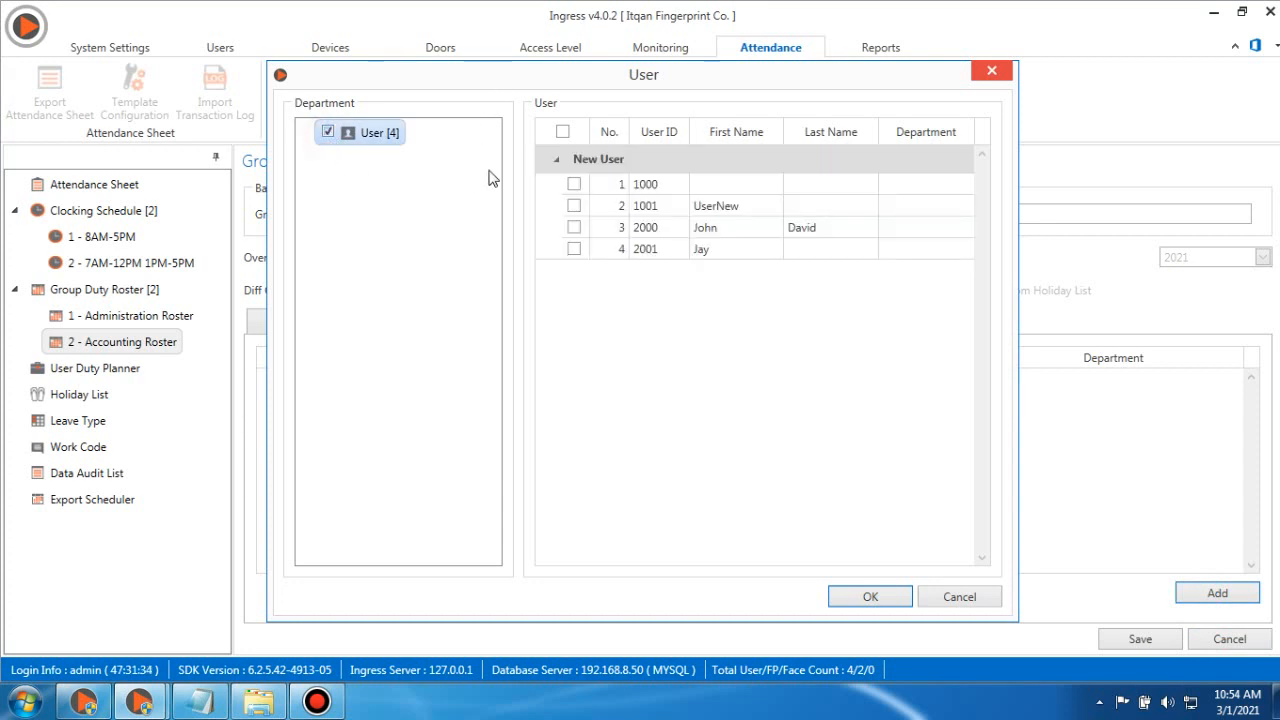
click(574, 184)
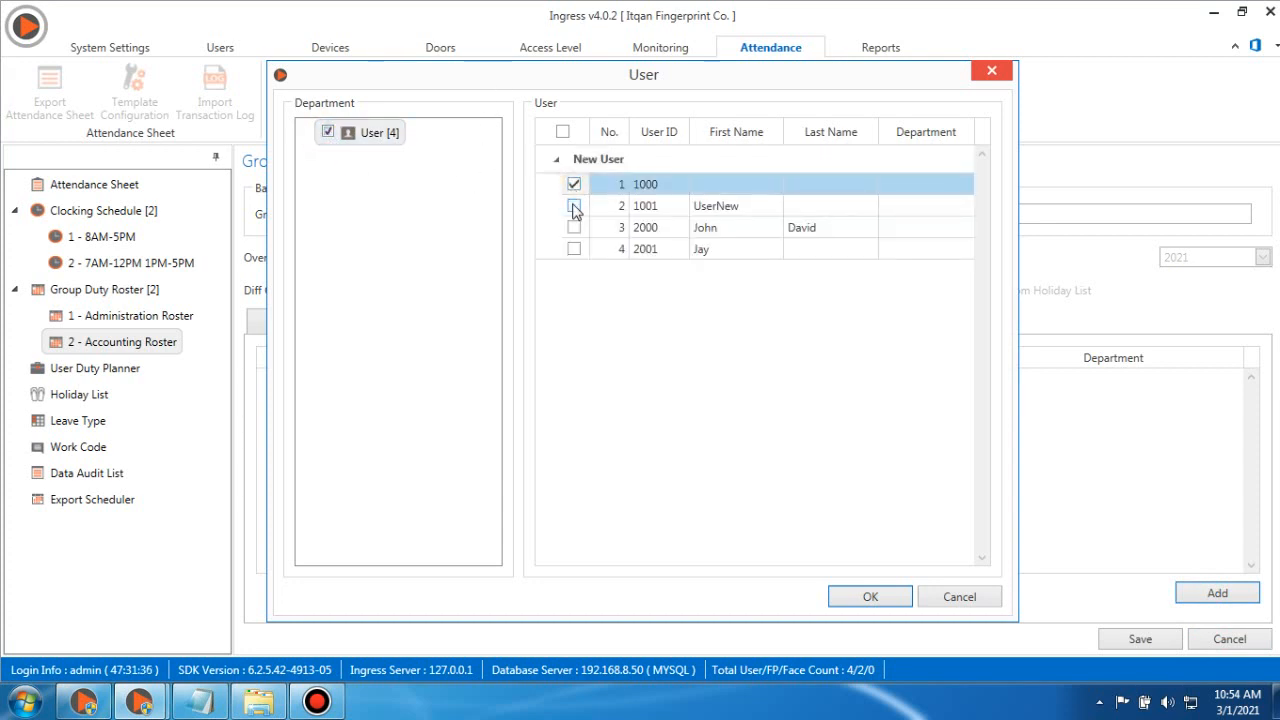
click(574, 207)
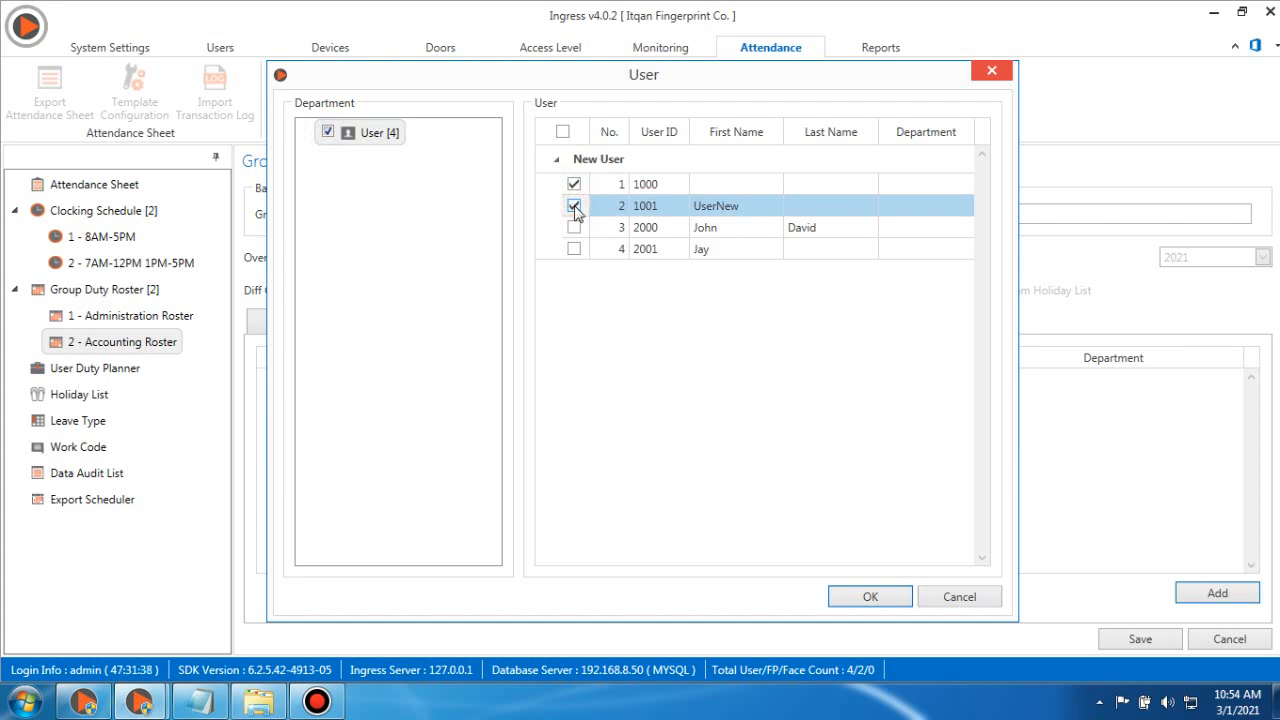
click(869, 604)
- Save the Accounting Roster and apply the change to the date range 01/01/2021 to 31/12/2021, keeping user changed data
click(1117, 642)
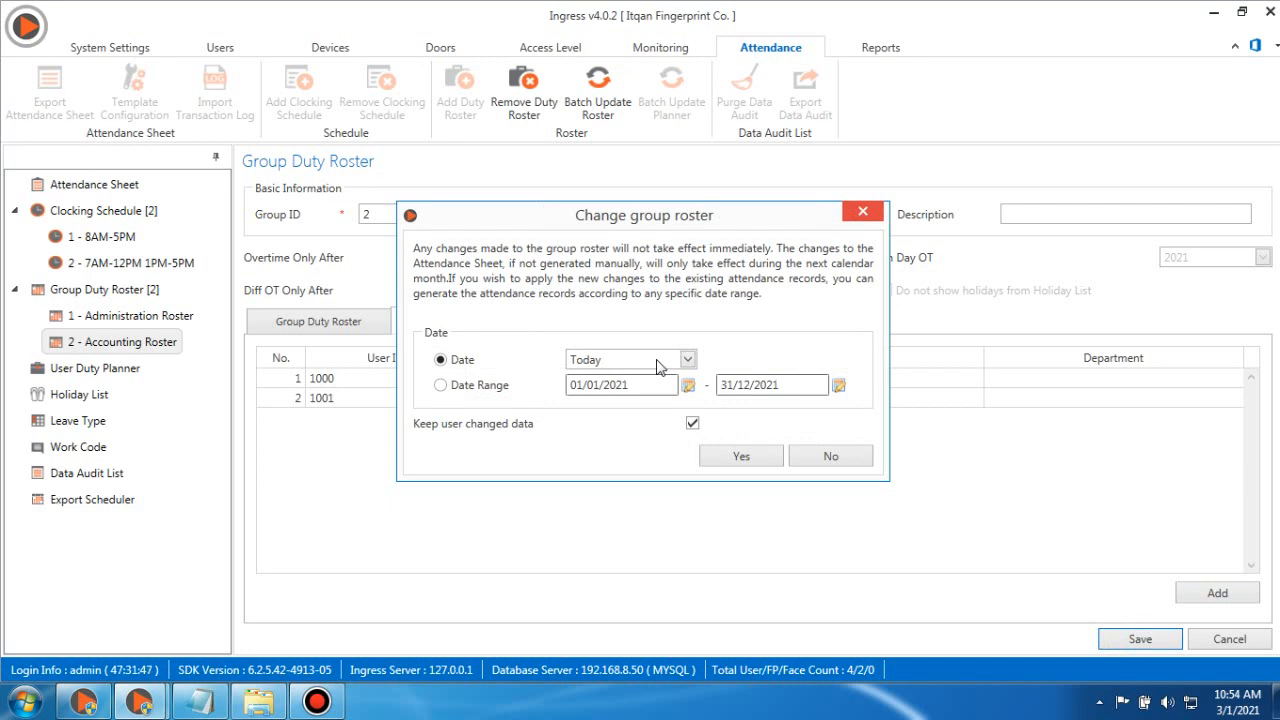
click(441, 385)
click(750, 456)
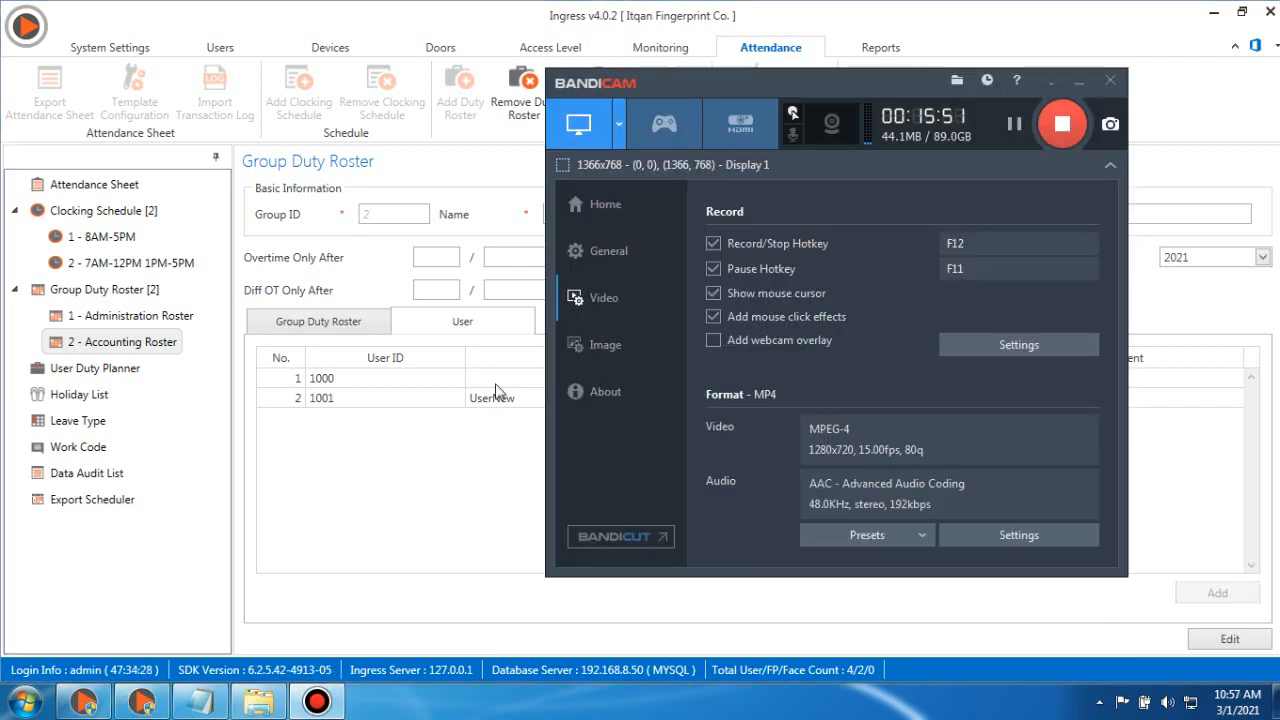
click(460, 470)
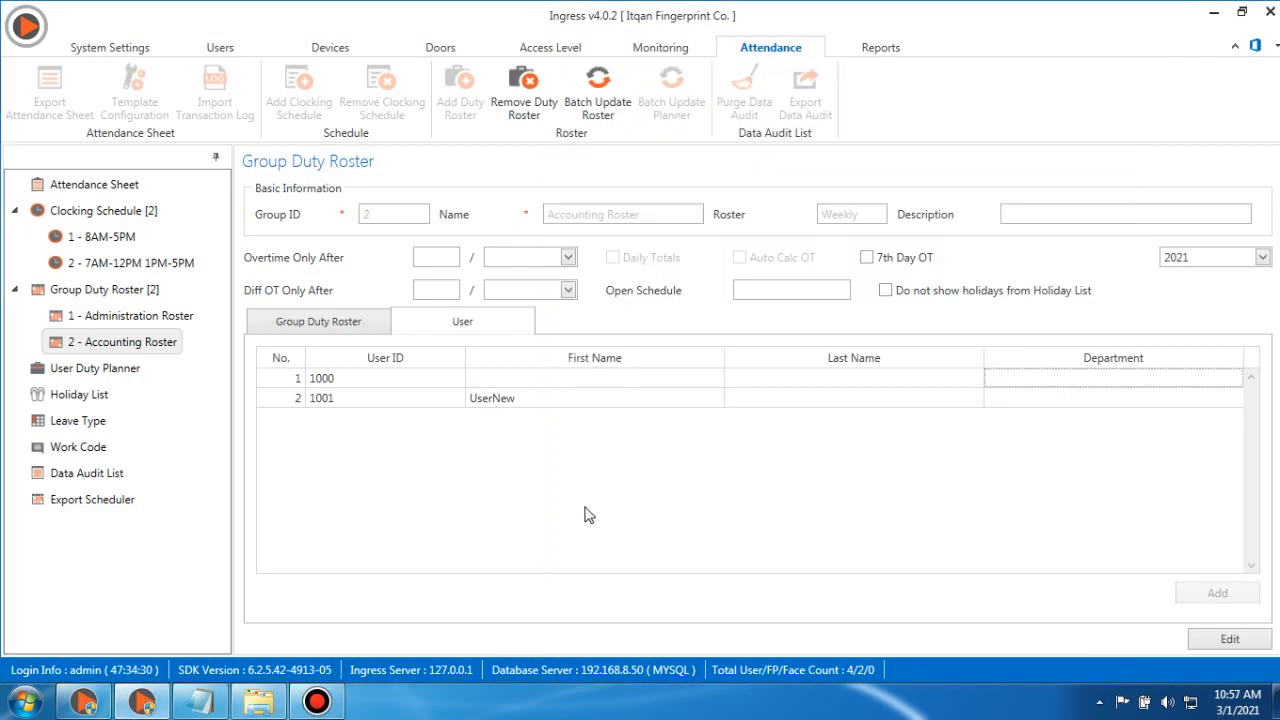
- Review the attendance sheet for this month with all users selected, checking each user's schedule and day types
click(124, 186)
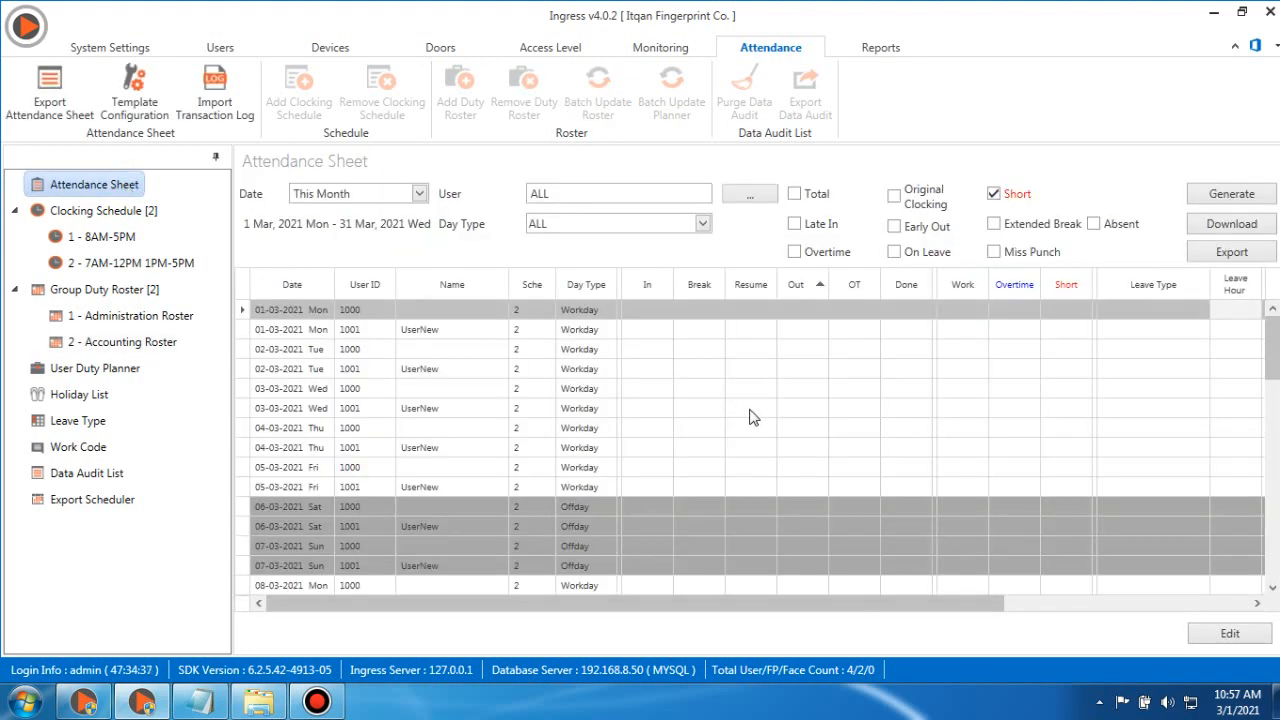
scroll(758, 414, down, 15)
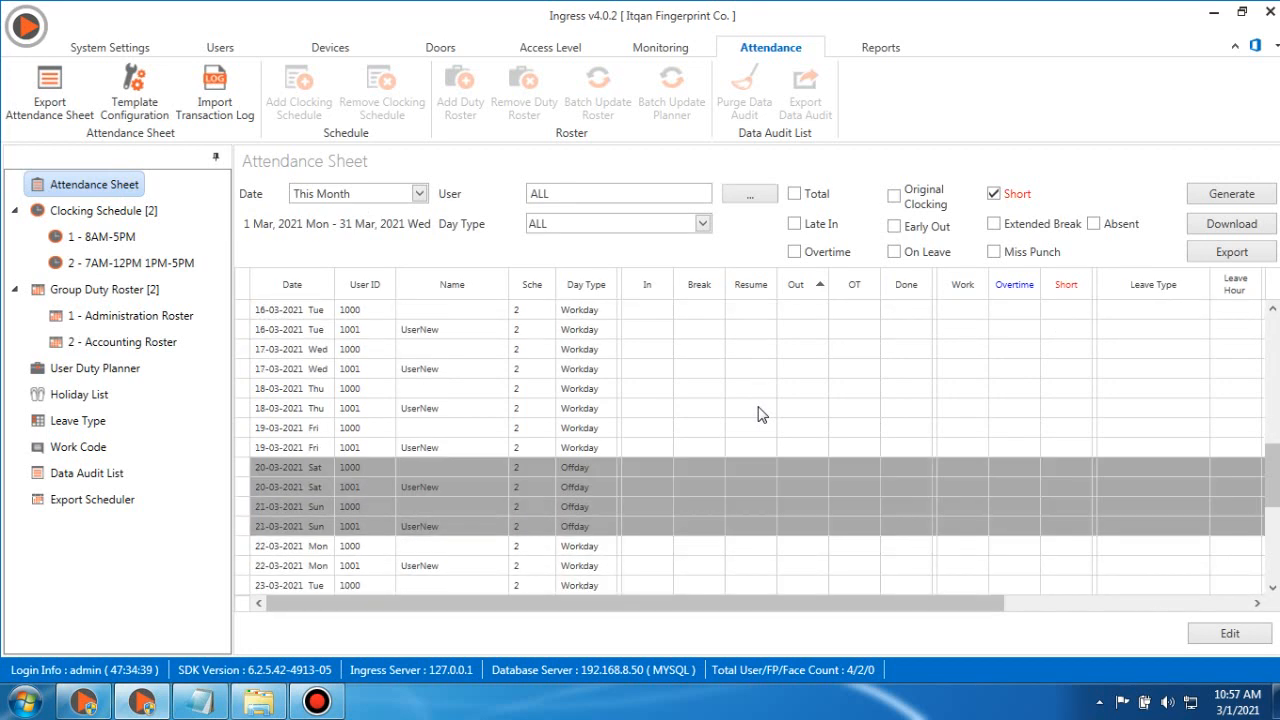
scroll(758, 414, up, 15)
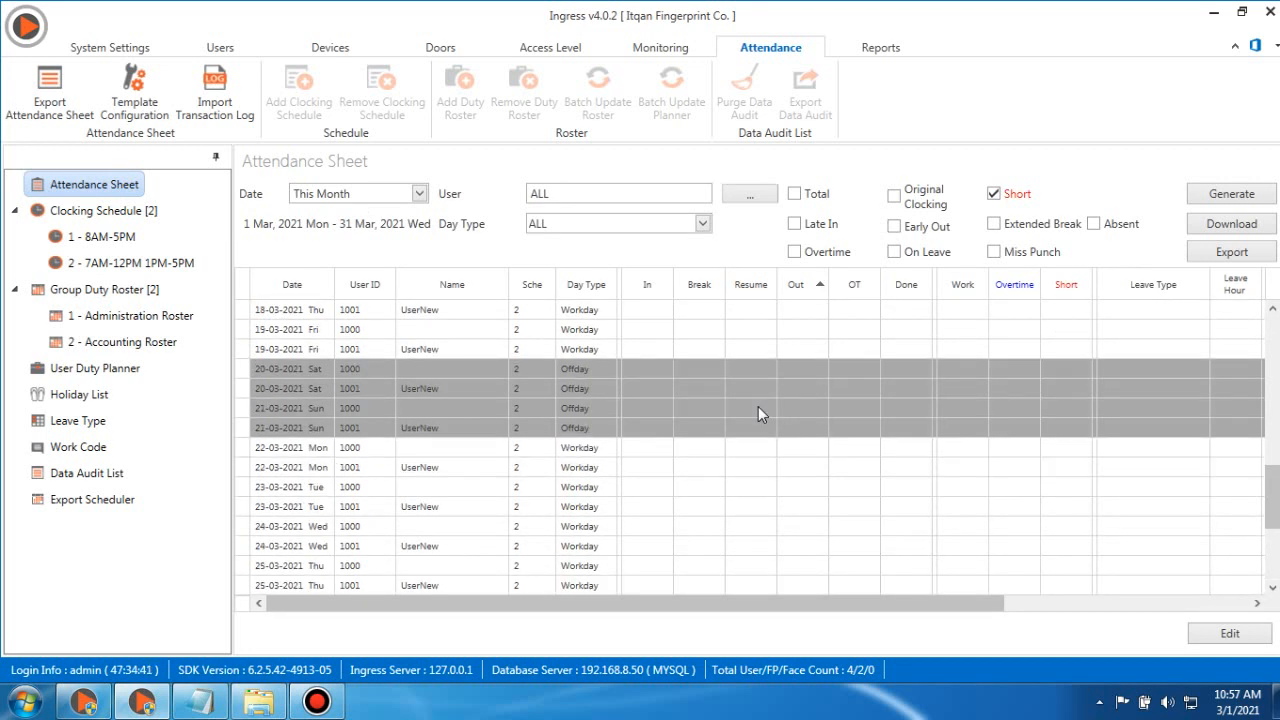
click(745, 193)
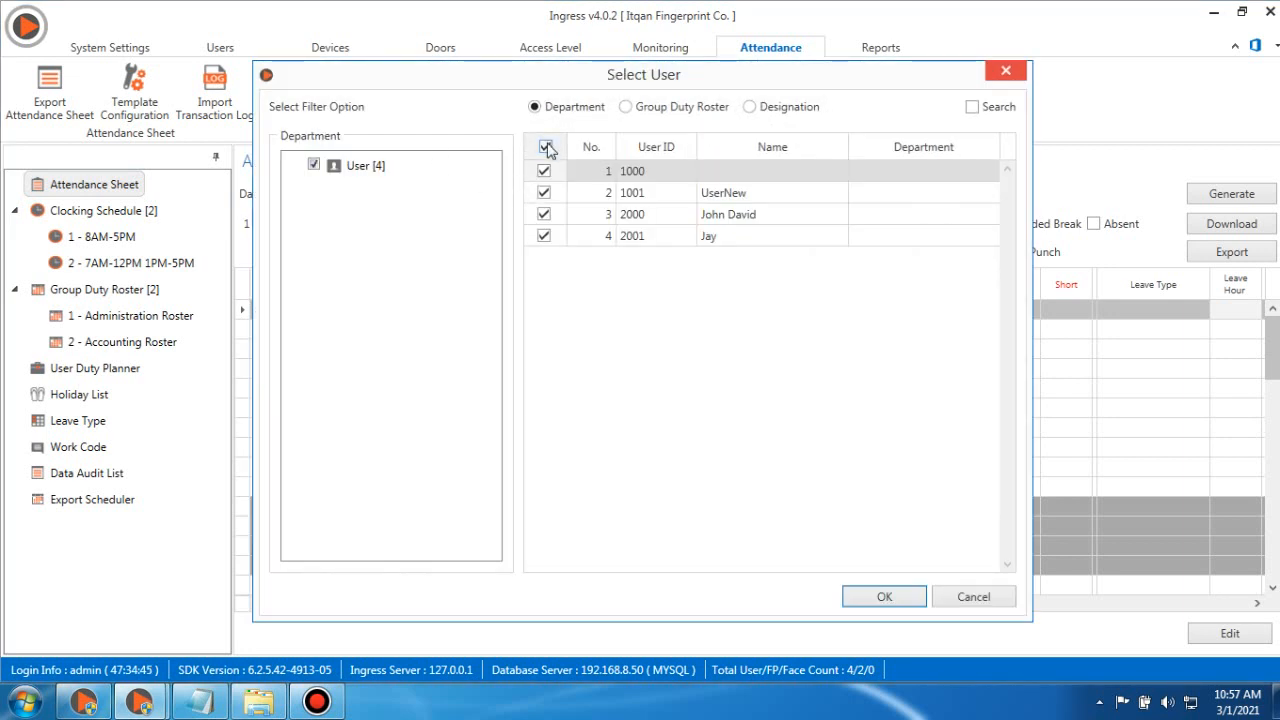
click(884, 596)
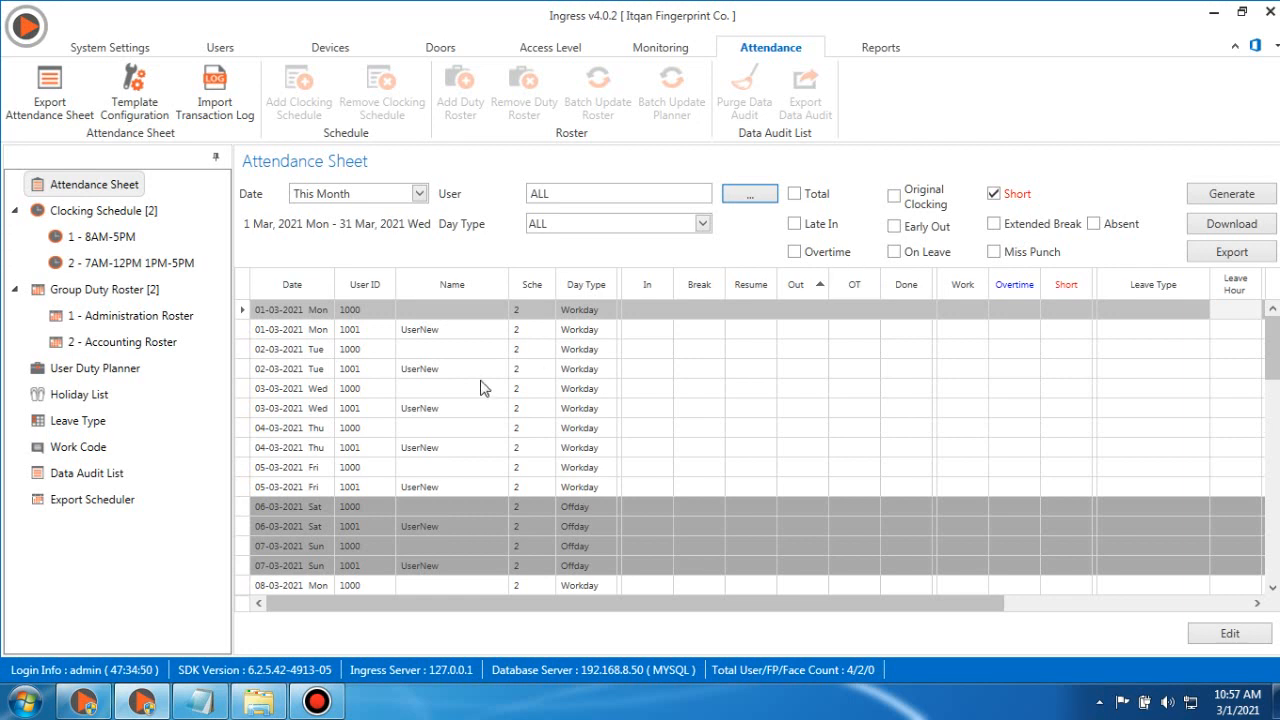
click(338, 703)
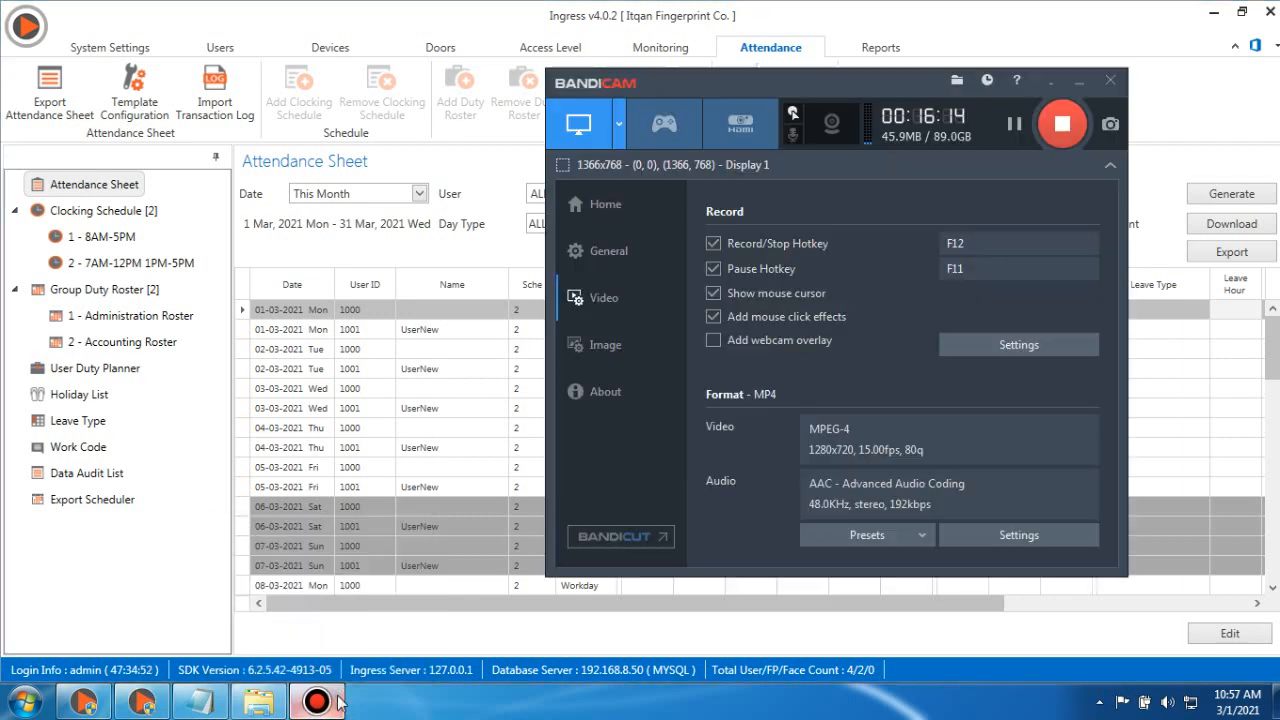
click(338, 703)
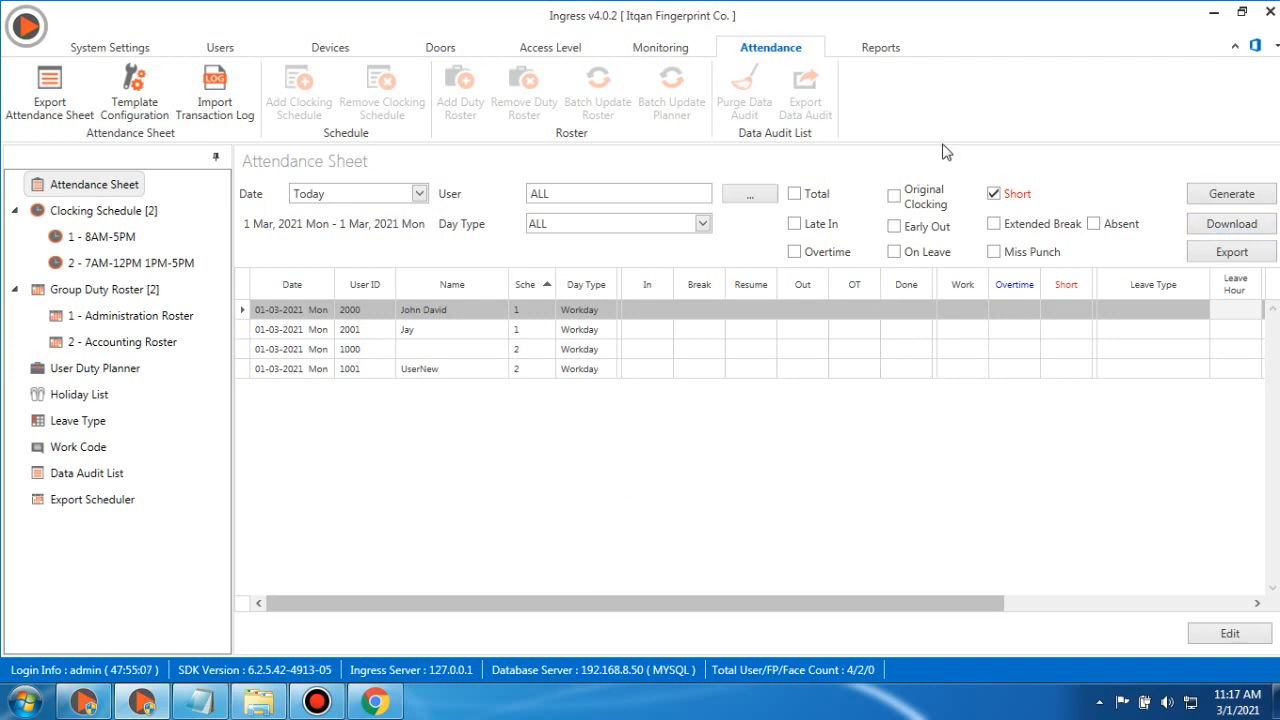
- Download the transaction log from the Attendance TA100c device only and continue with generating attendance
click(1230, 224)
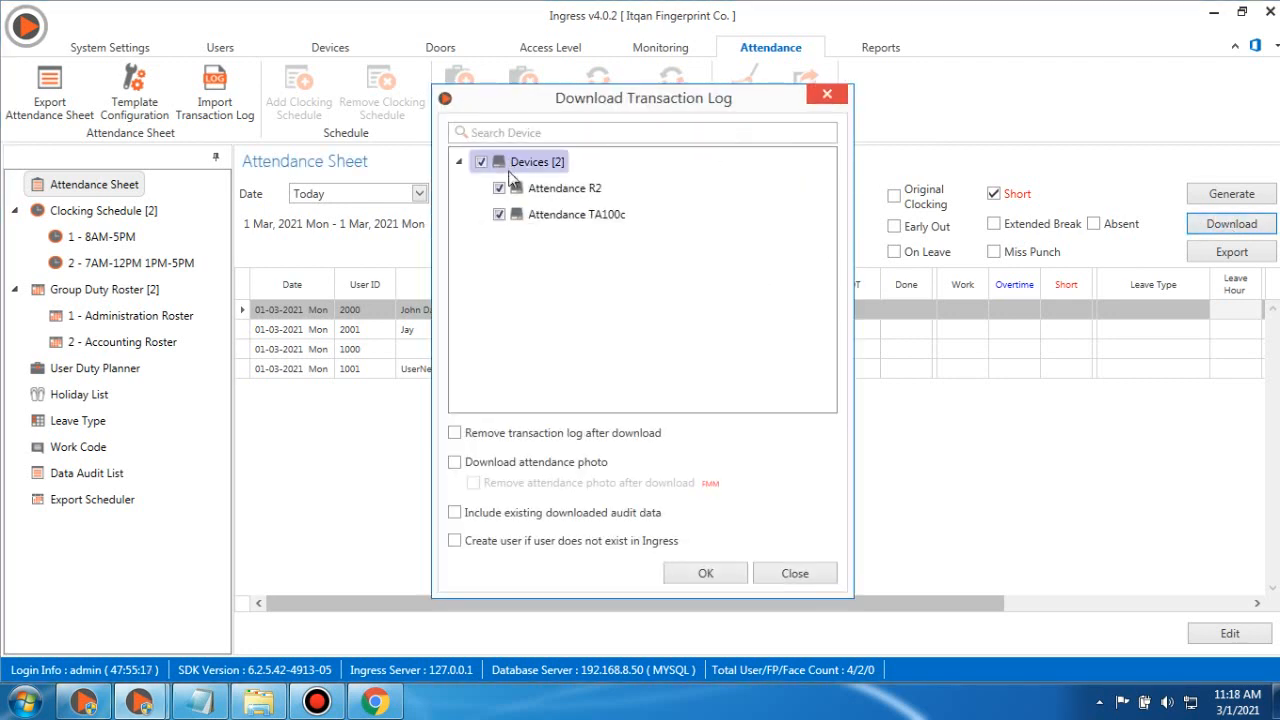
click(499, 188)
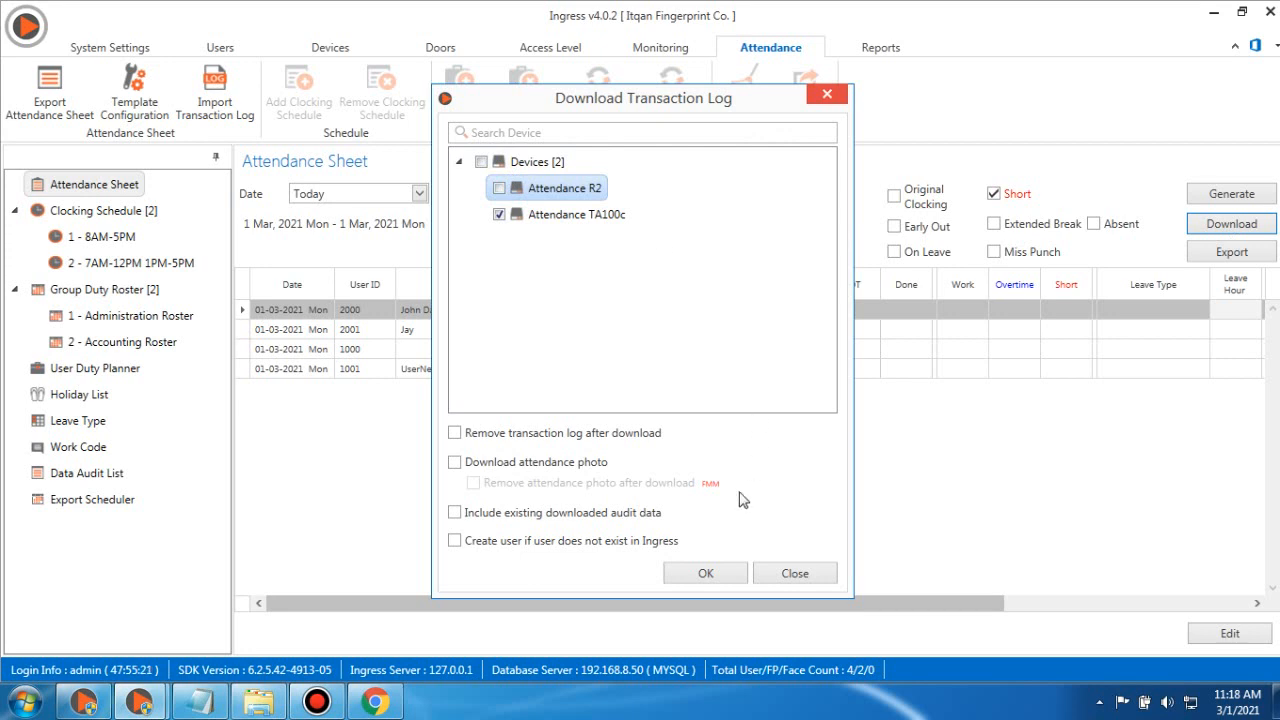
click(708, 575)
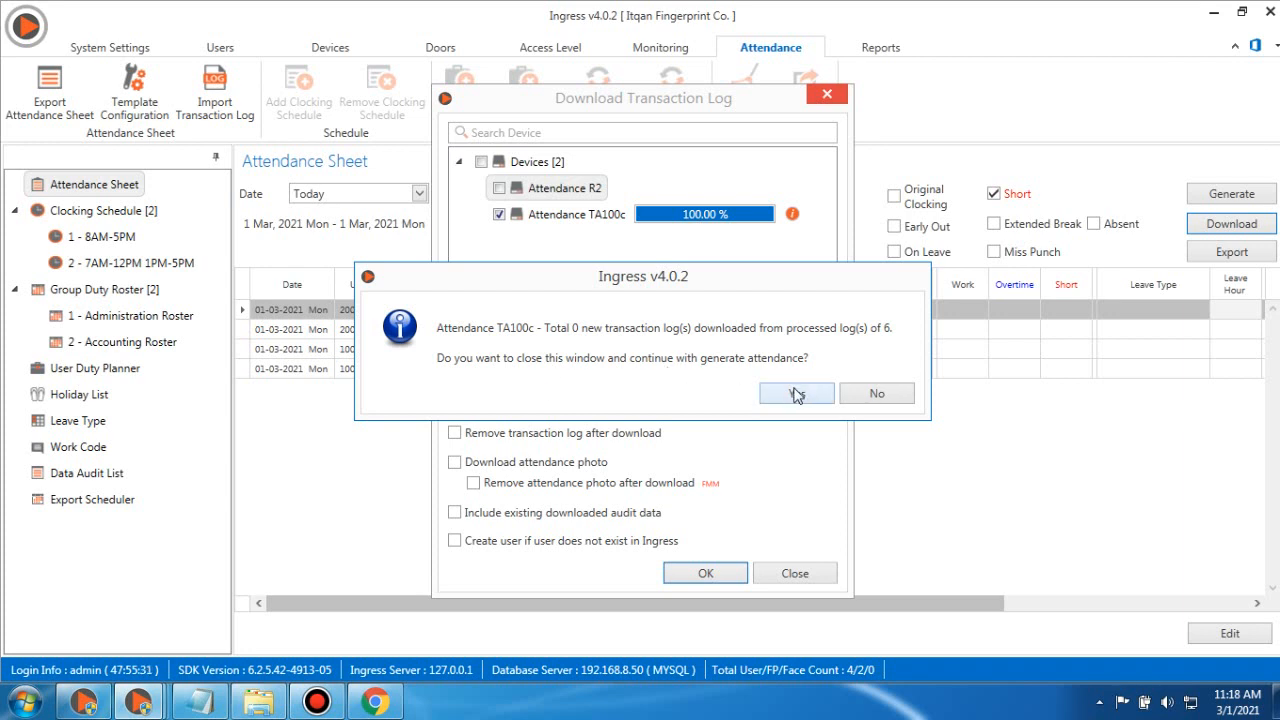
click(798, 393)
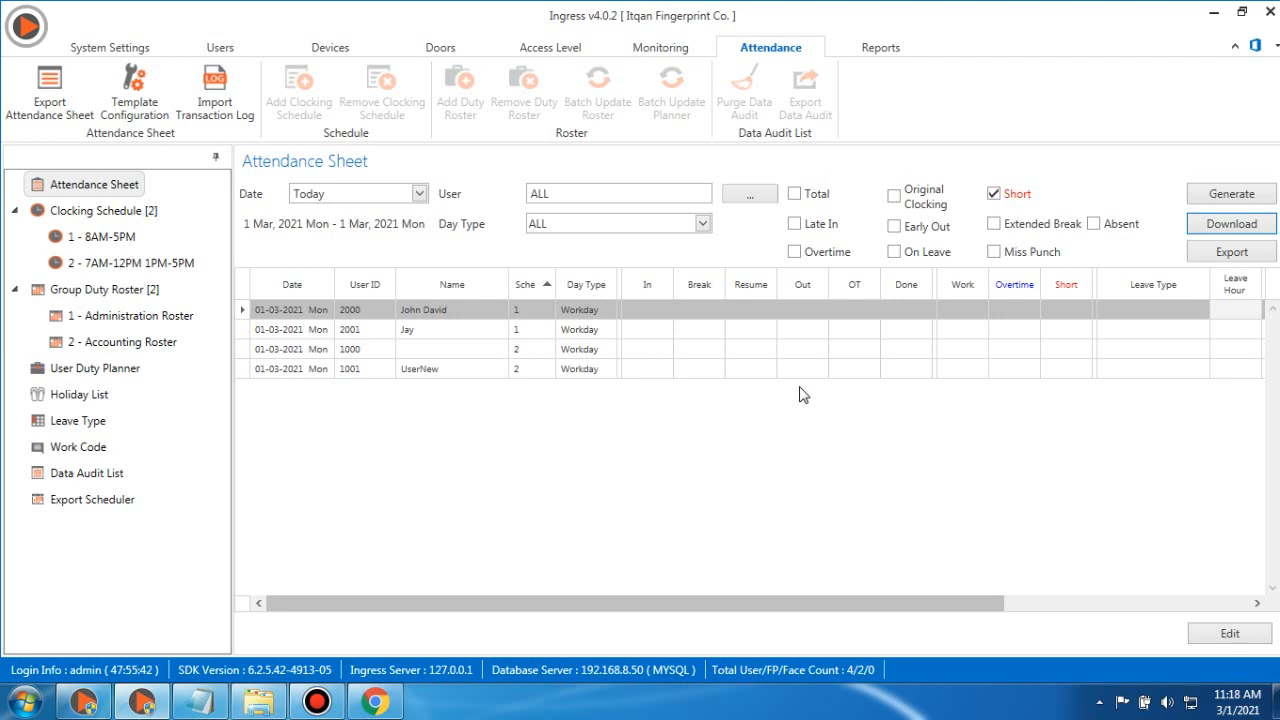
- Filter the attendance sheet to Yesterday and examine the clocking records
click(420, 196)
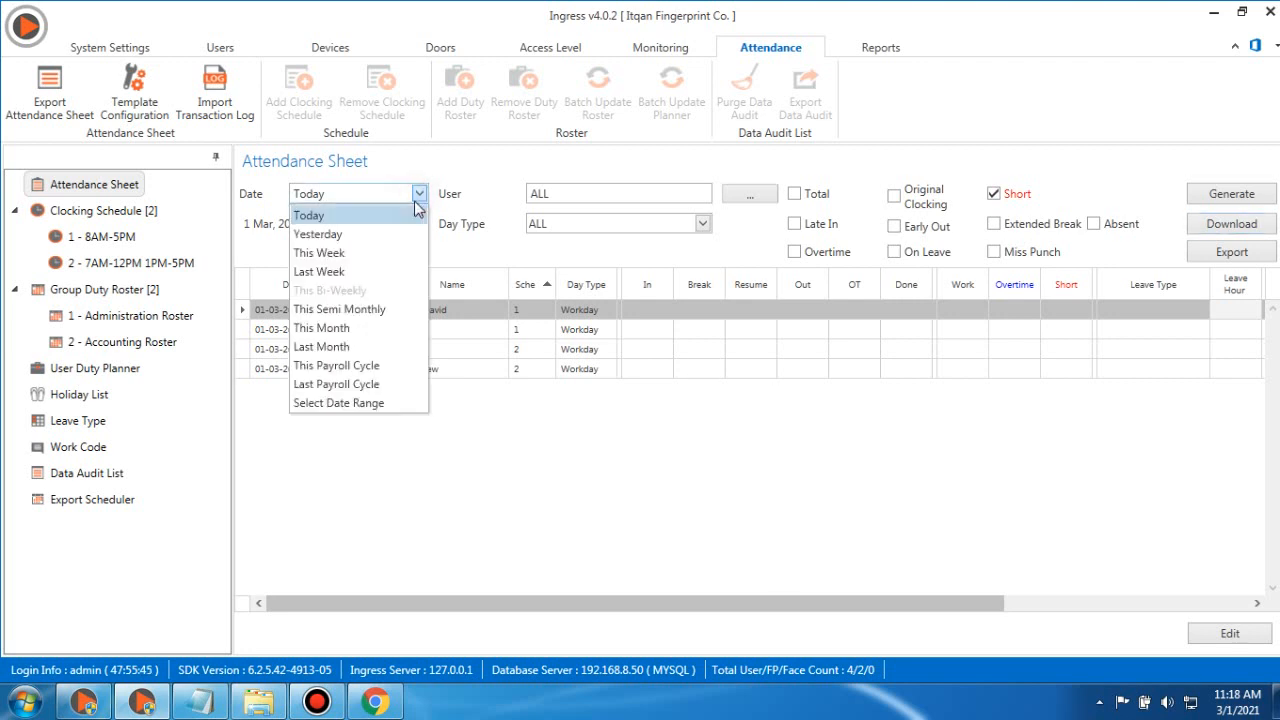
click(349, 237)
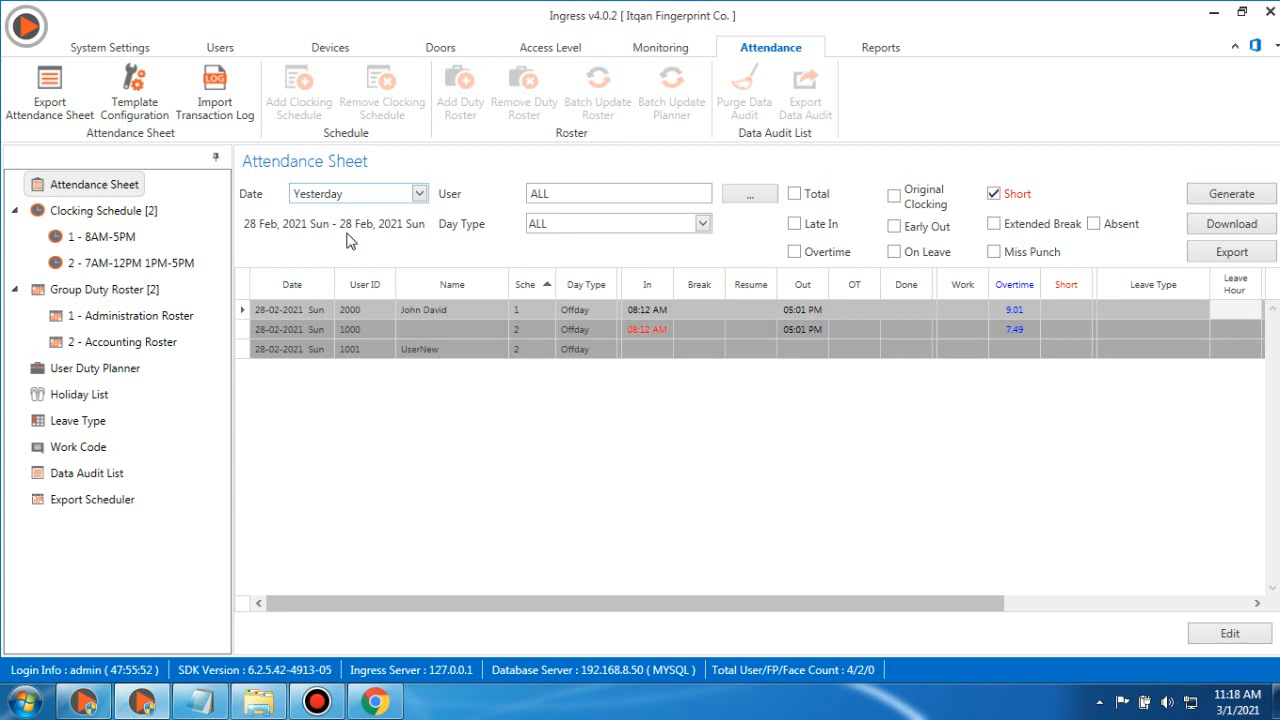
click(580, 471)
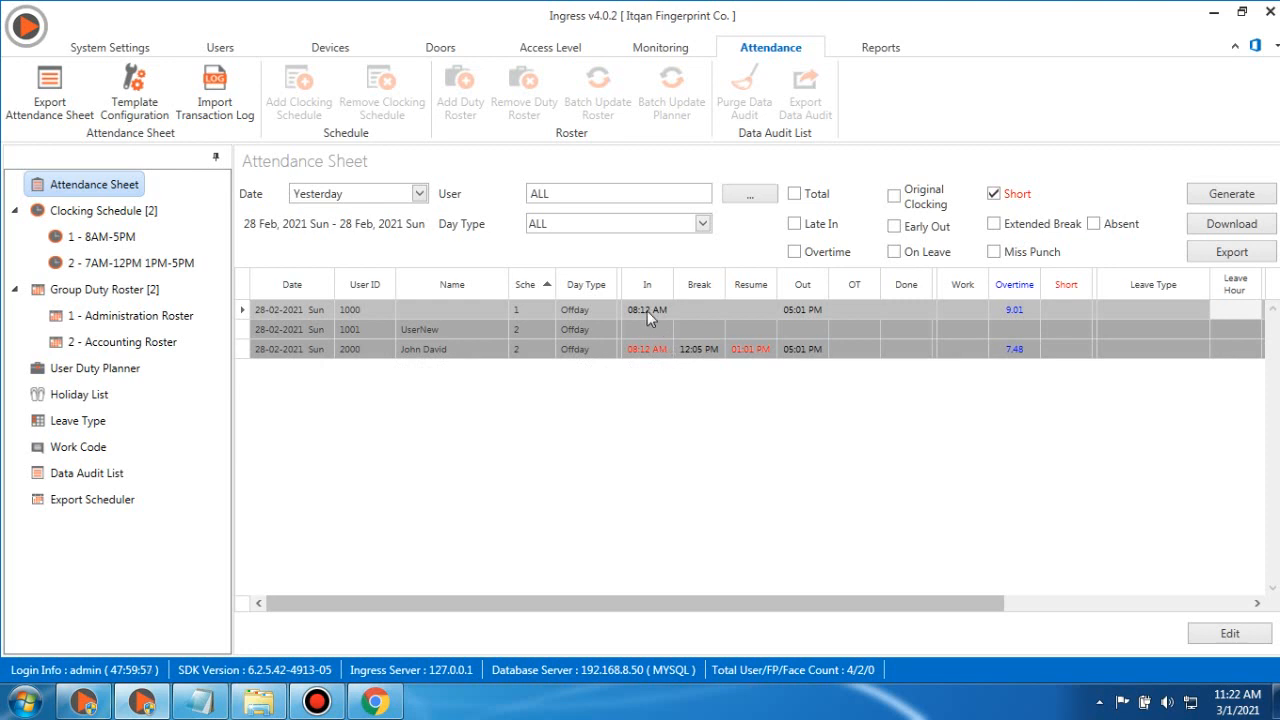
- Compare yesterday's clocking records with the times, grace period and break settings of schedules 8AM-5PM and 7AM-12PM 1PM-5PM
click(108, 237)
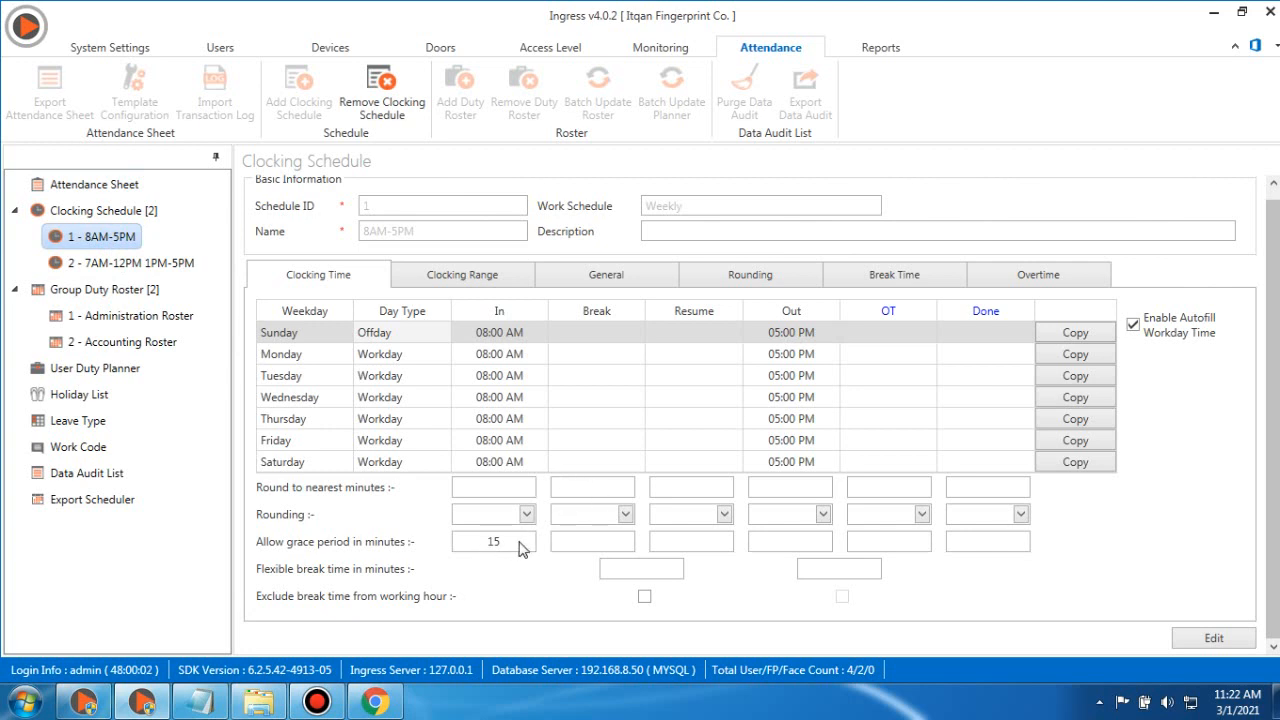
click(135, 262)
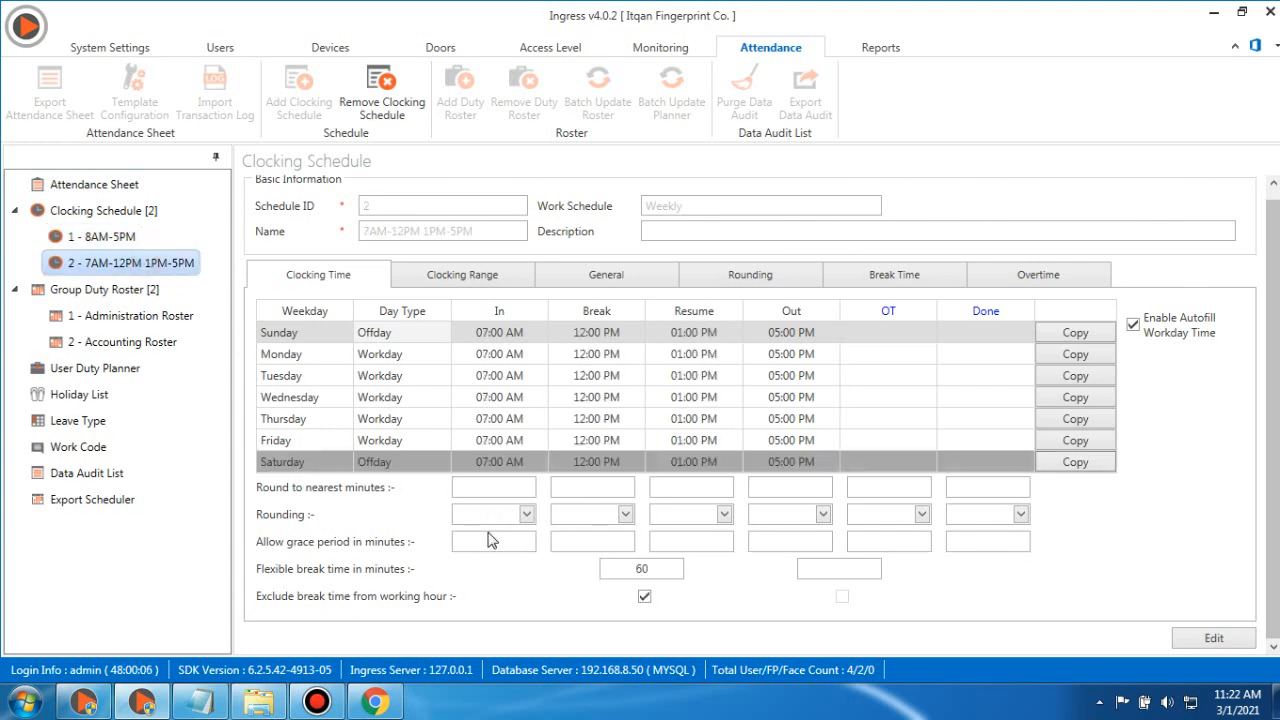
click(92, 185)
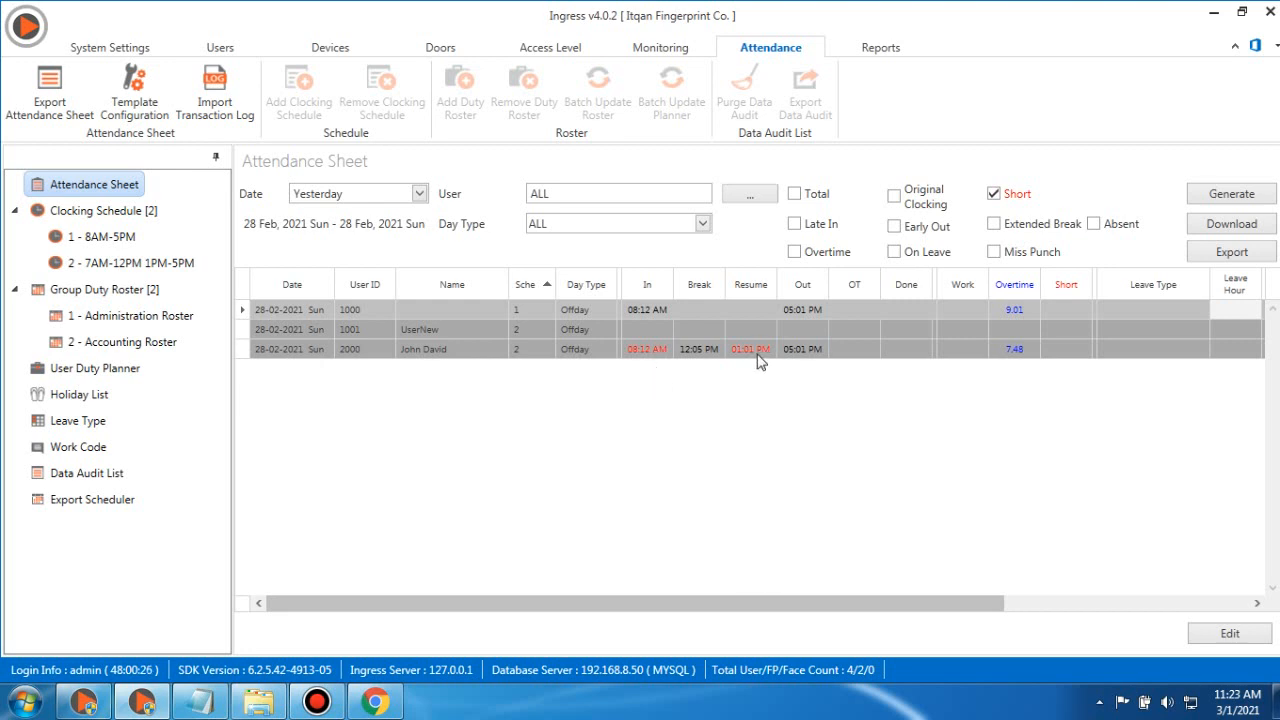
click(133, 262)
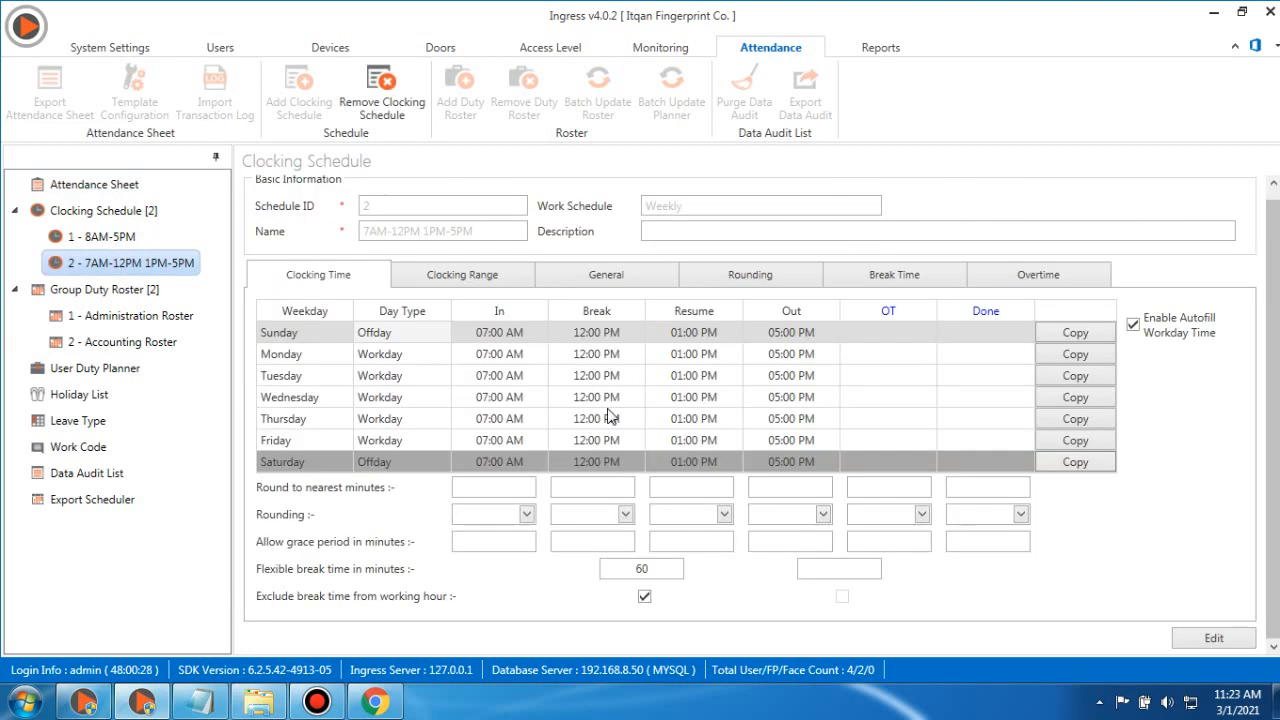
click(116, 181)
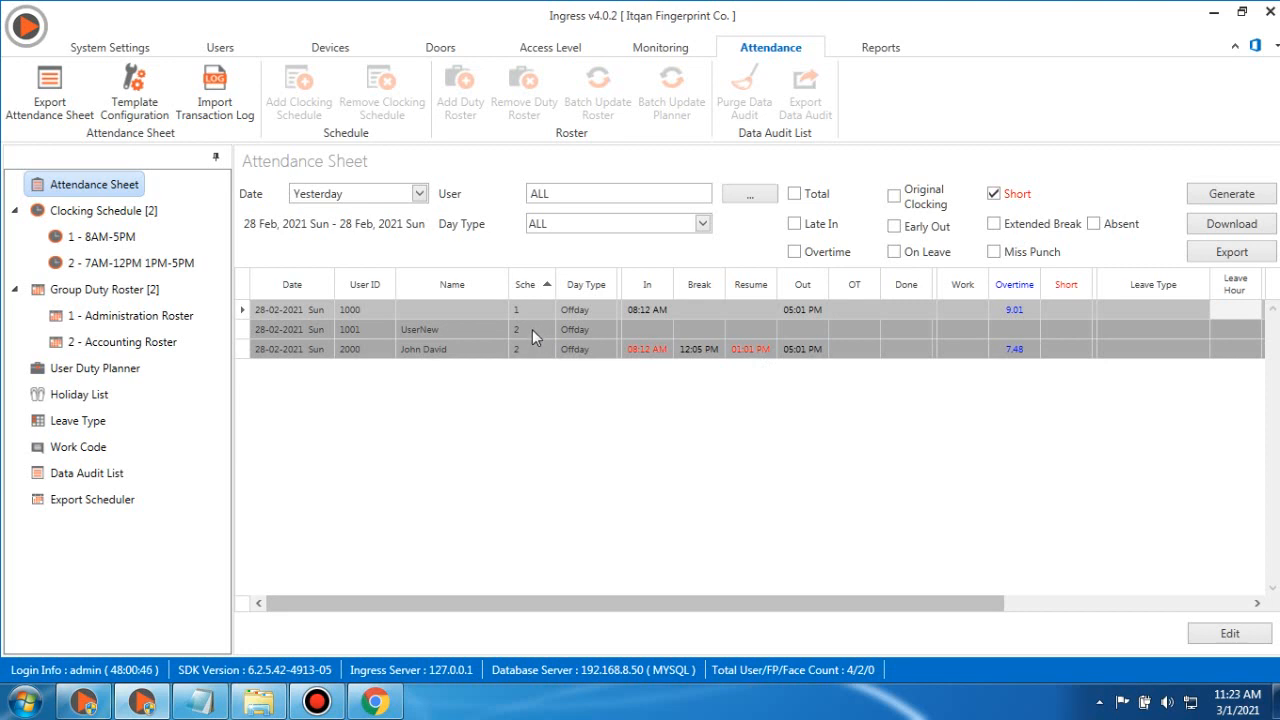
click(102, 238)
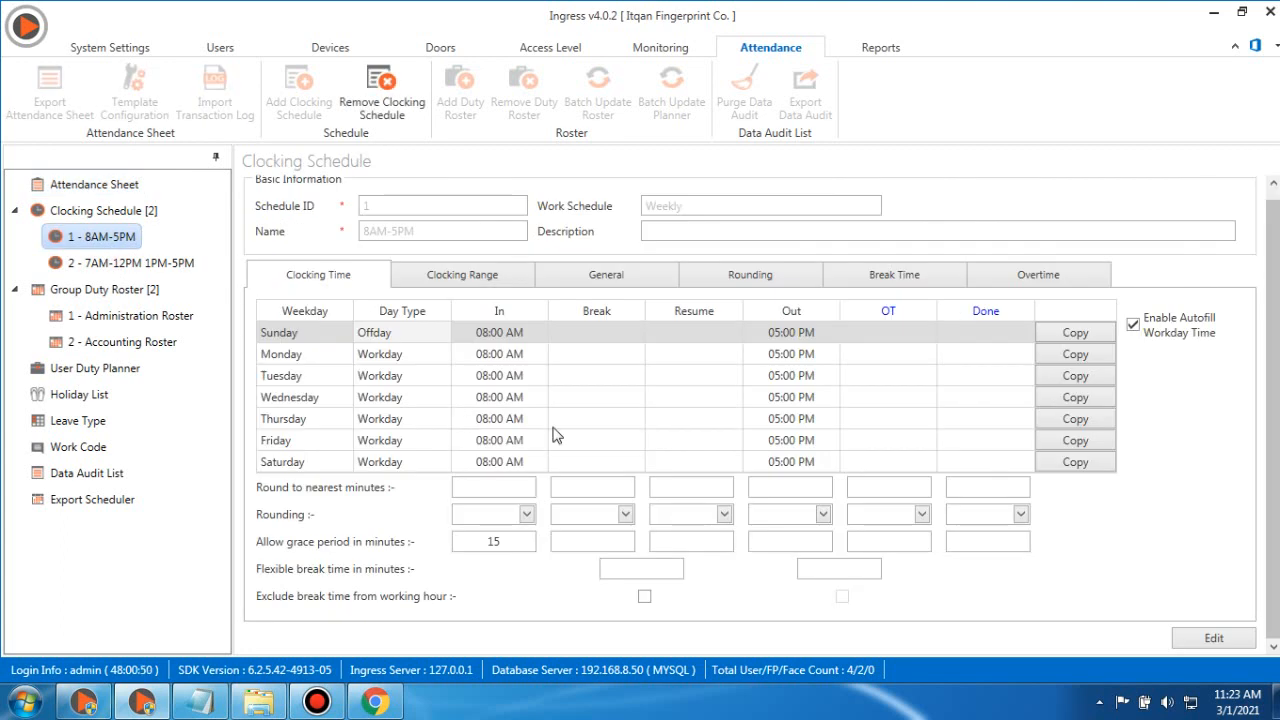
click(1213, 637)
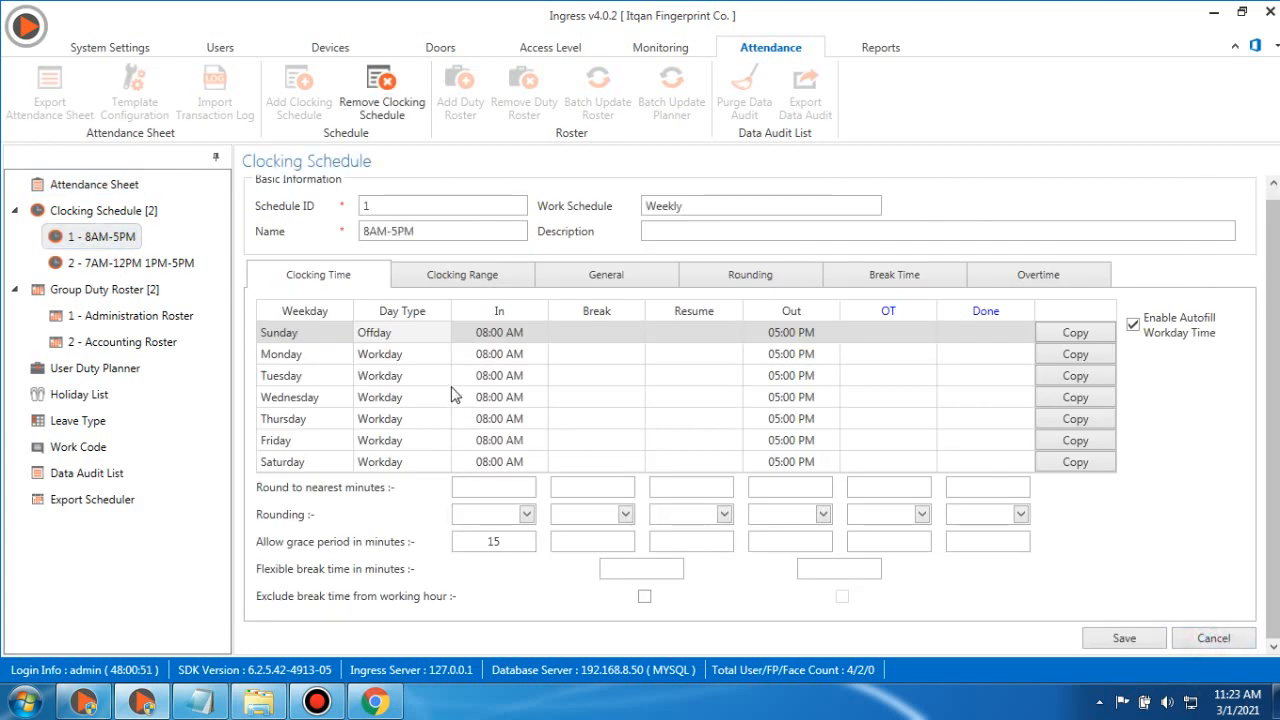
click(1214, 638)
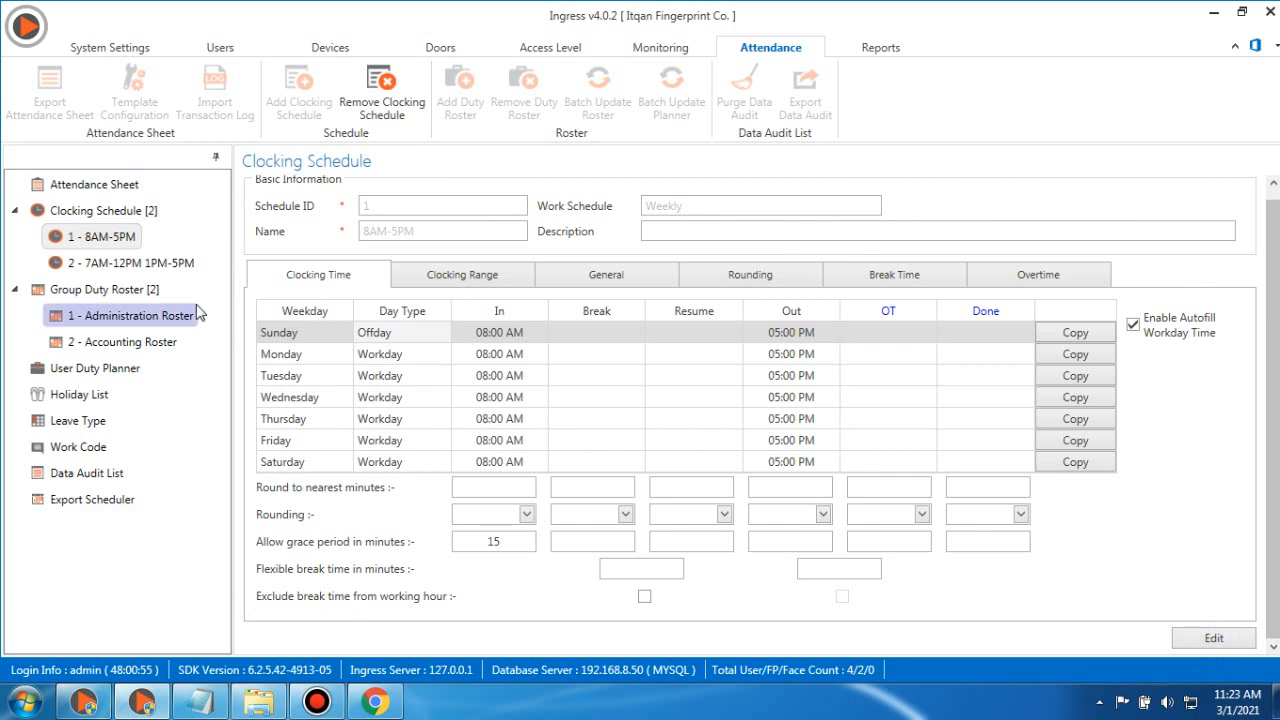
- Set 28 February 2021 to Workday in the first-listed user's duty planner, save it and return to the user list
click(128, 368)
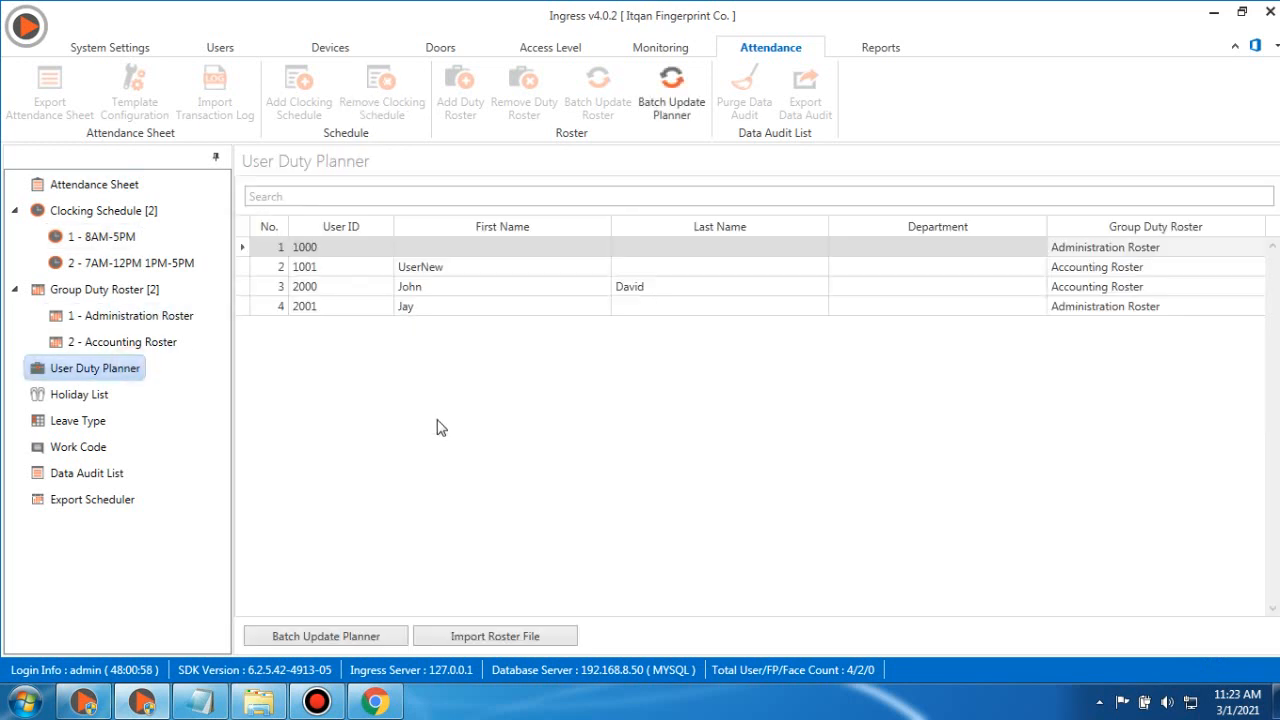
click(357, 253)
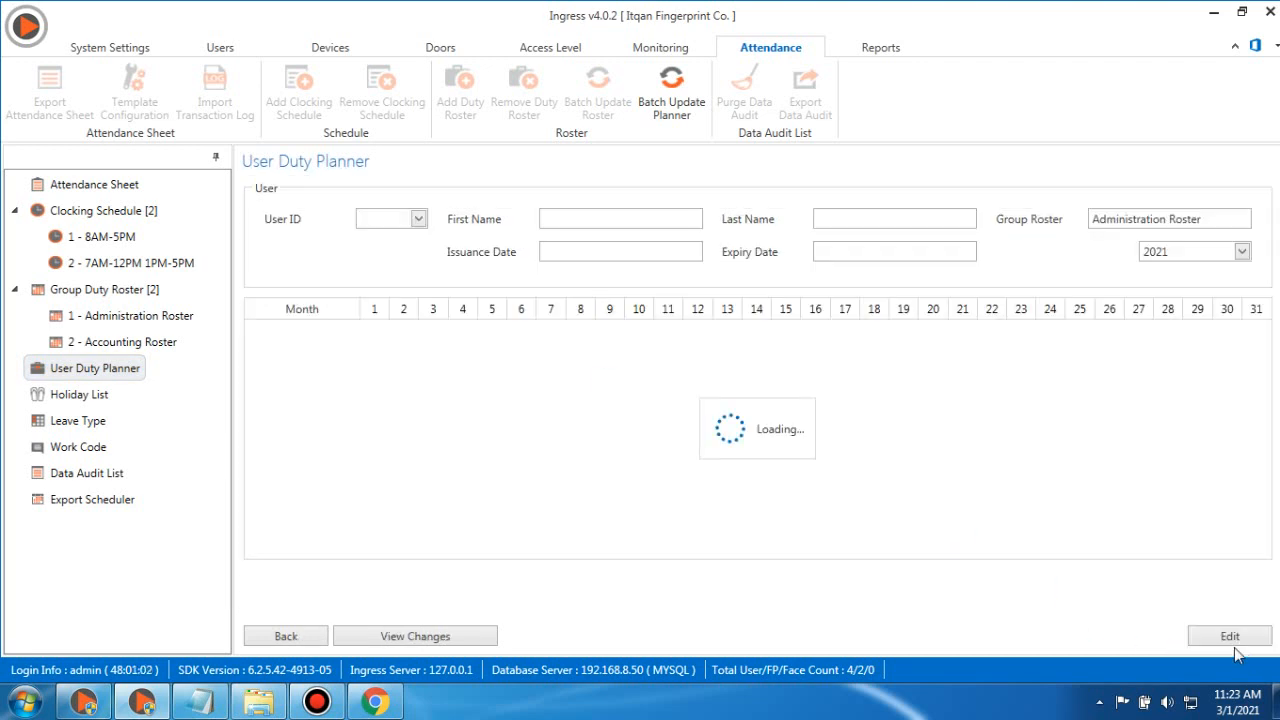
click(1228, 640)
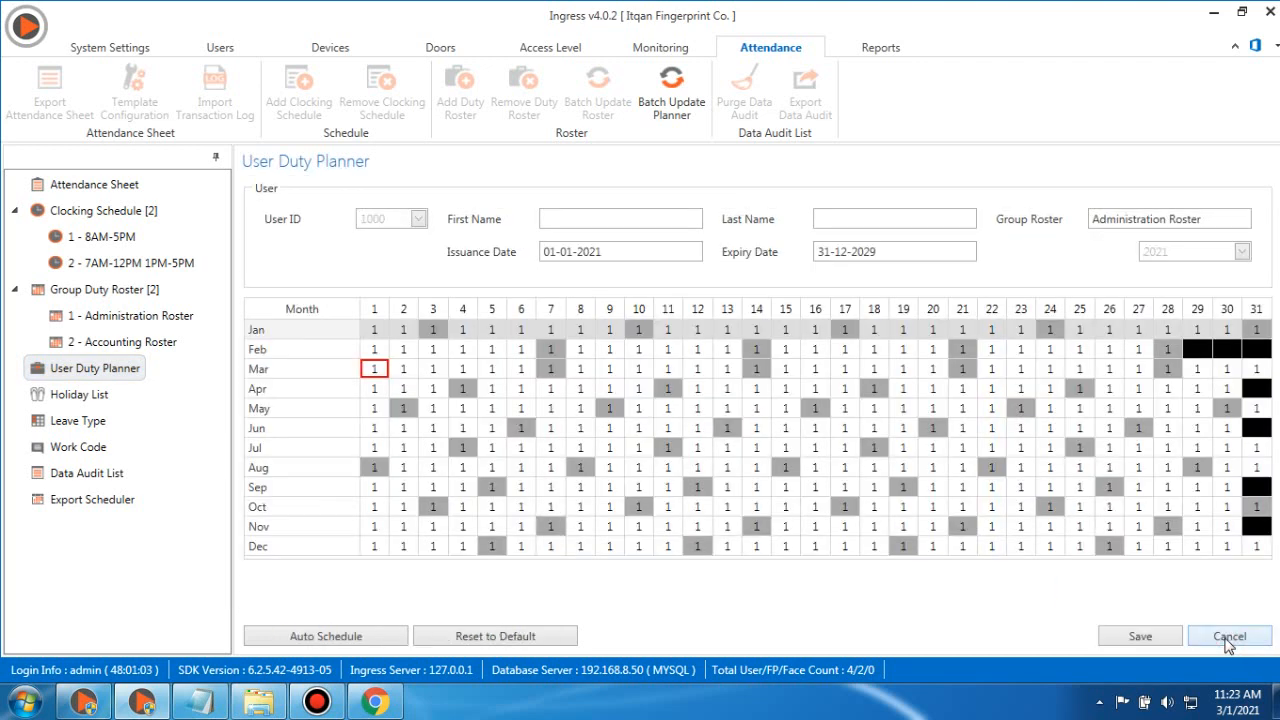
click(1171, 352)
right_click(1171, 352)
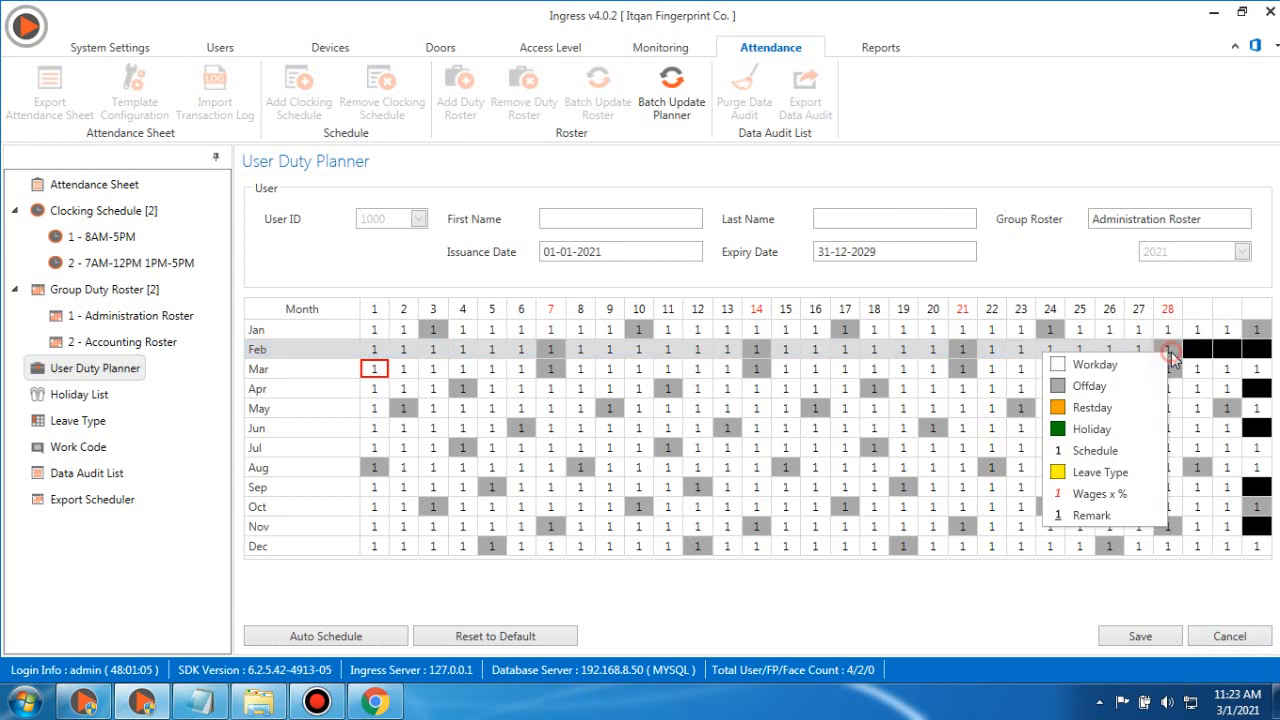
click(1105, 364)
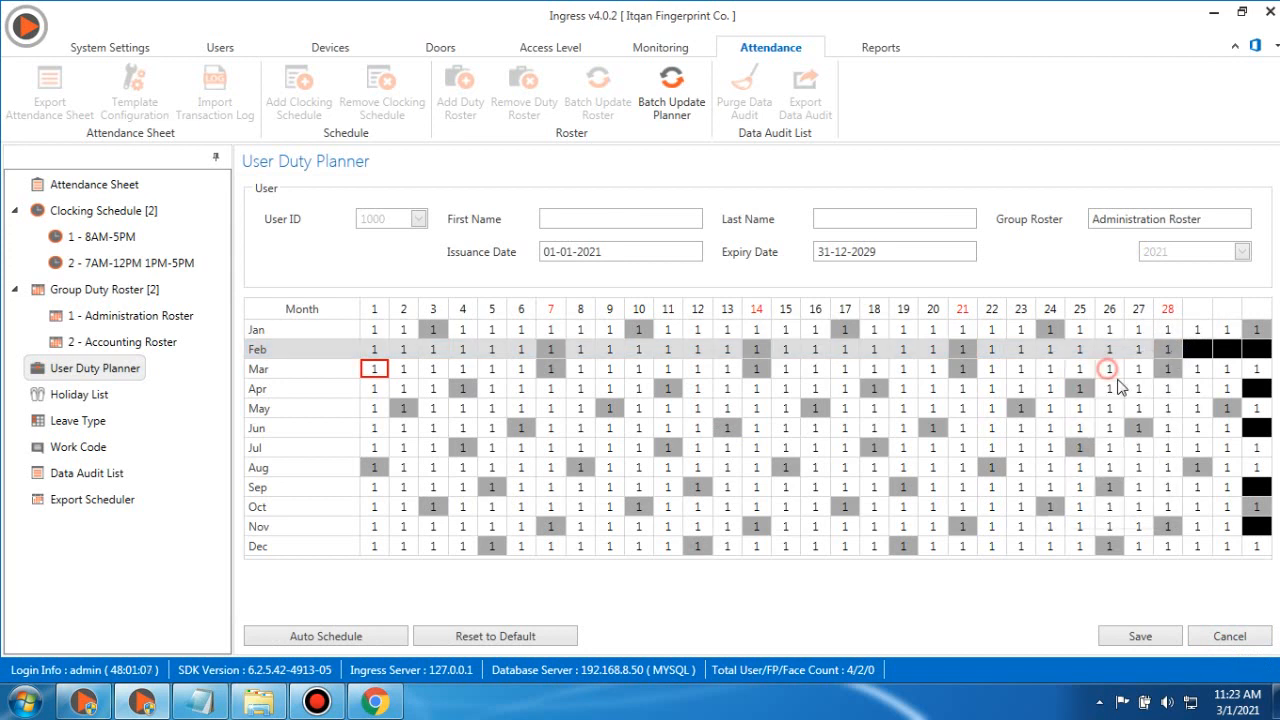
click(1160, 640)
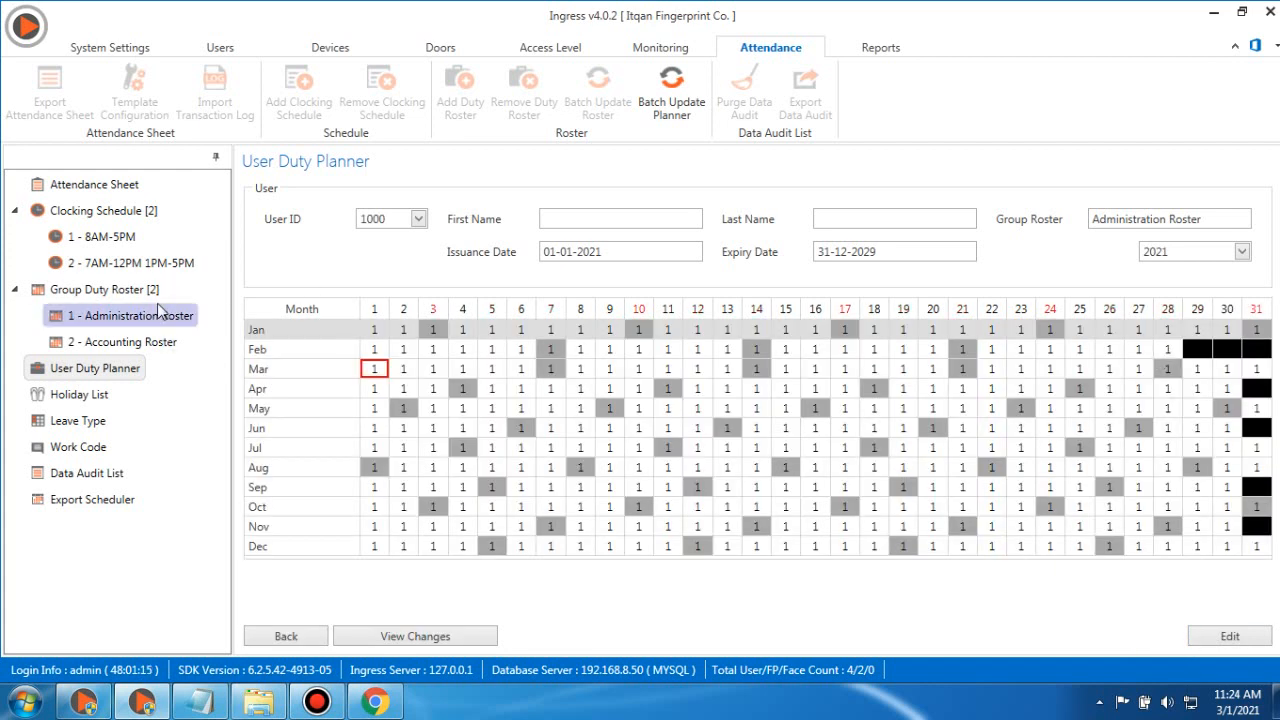
click(60, 368)
click(312, 637)
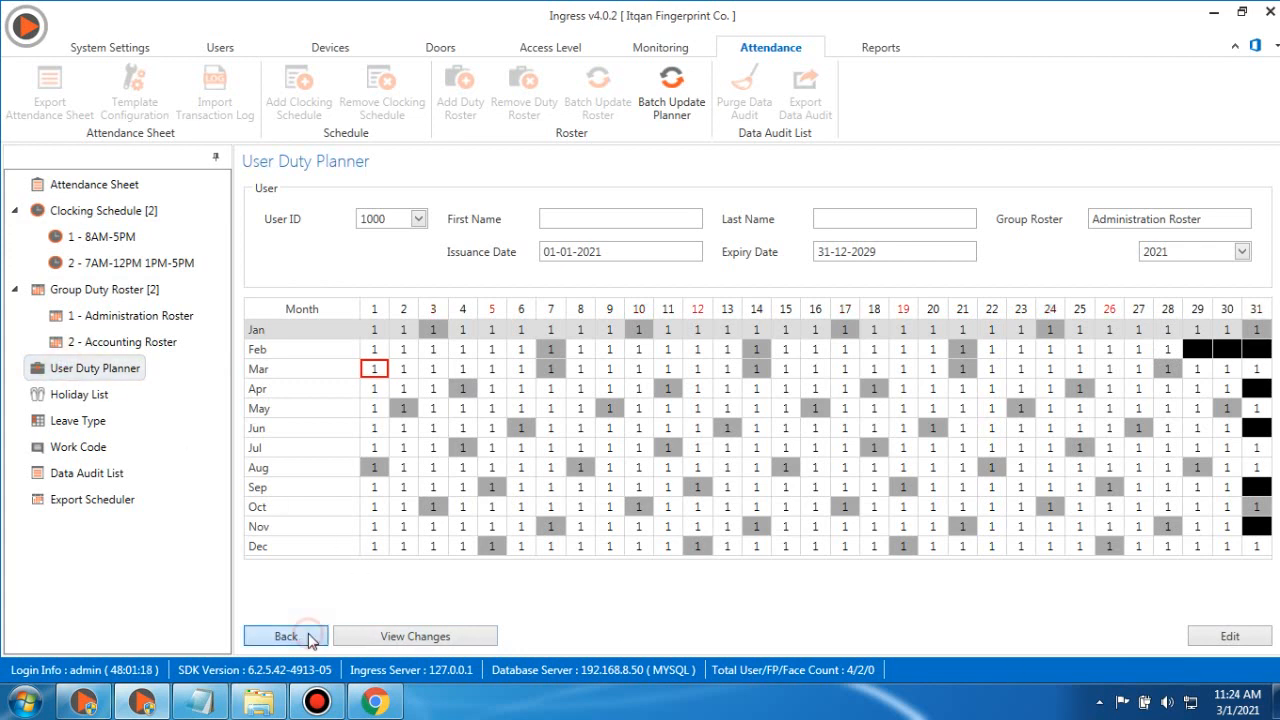
- Set 28 February 2021 to Workday in the third-listed user's Accounting Roster duty planner and save it
double_click(325, 288)
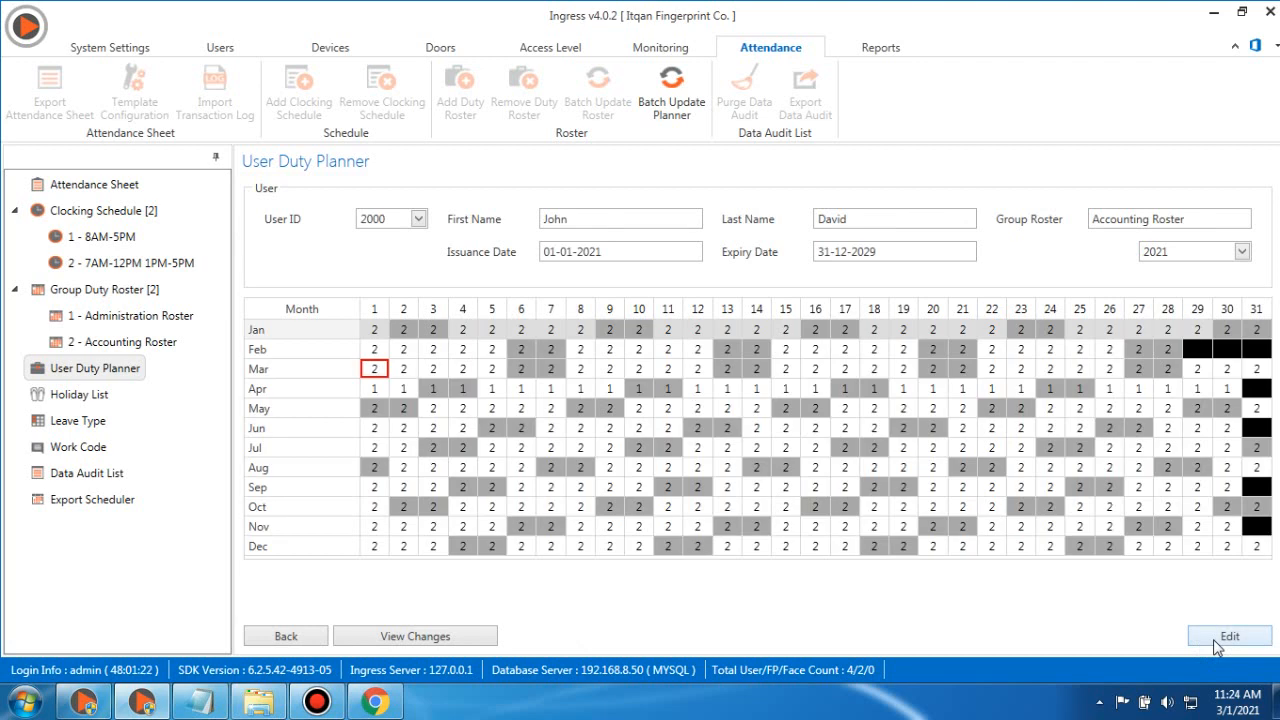
click(1217, 647)
click(1168, 352)
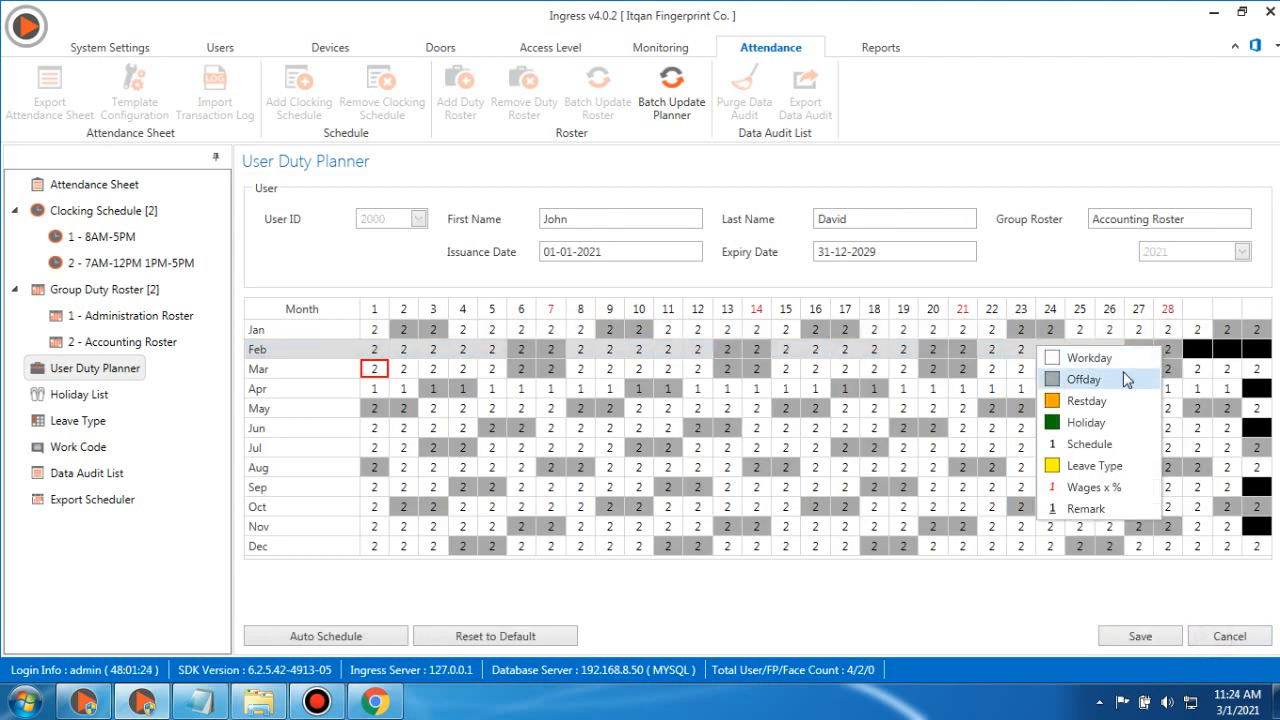
click(1090, 358)
click(1145, 637)
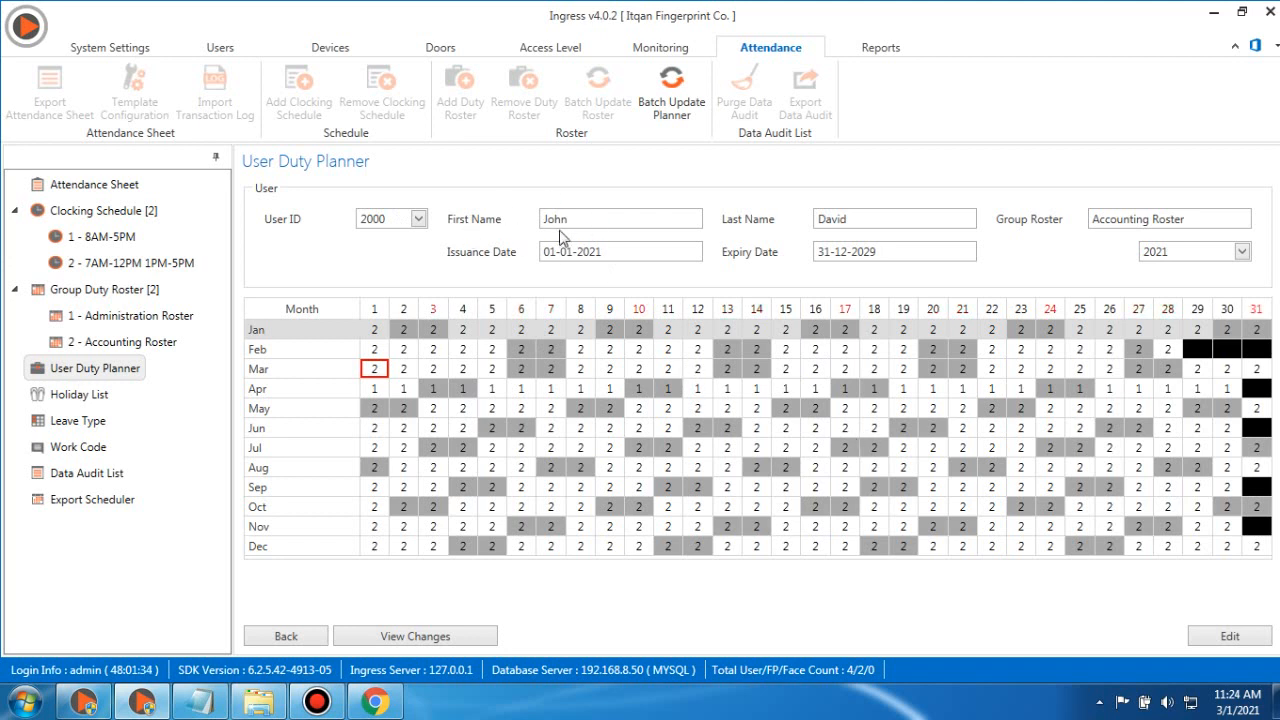
- Review the duty planners of the second-listed and fourth-listed users for 2021
click(418, 219)
click(389, 262)
click(418, 219)
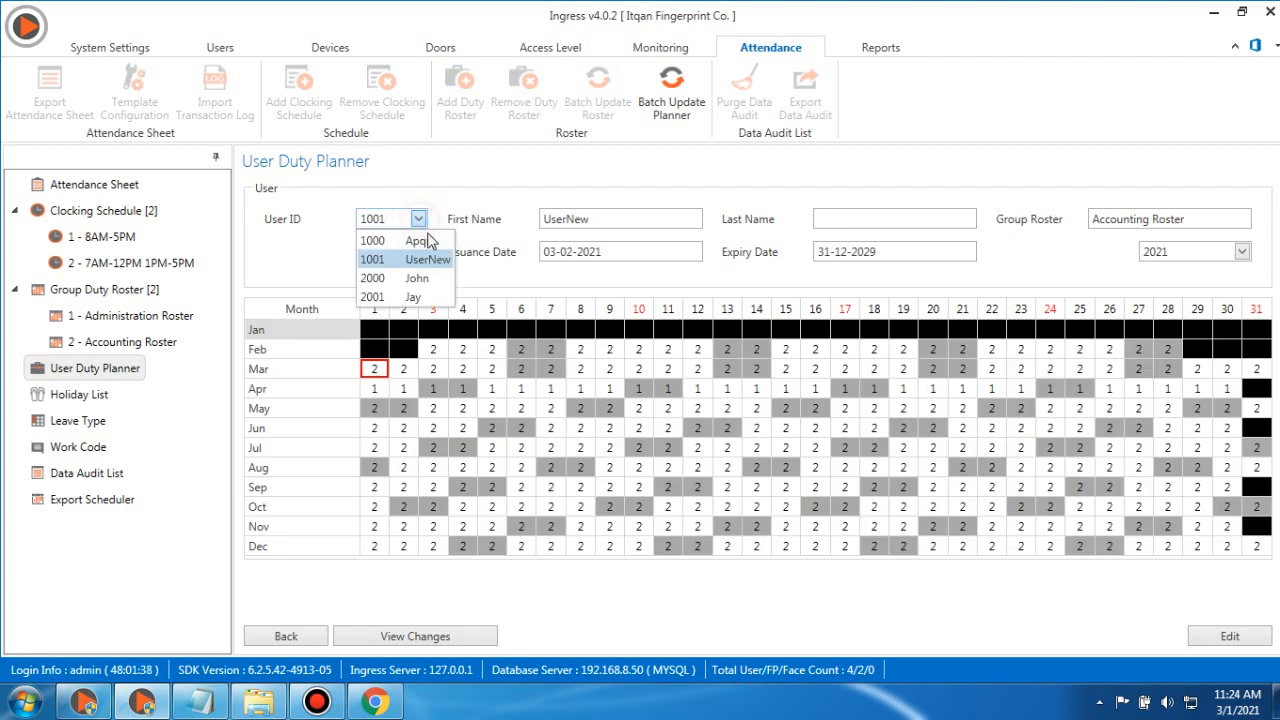
click(385, 297)
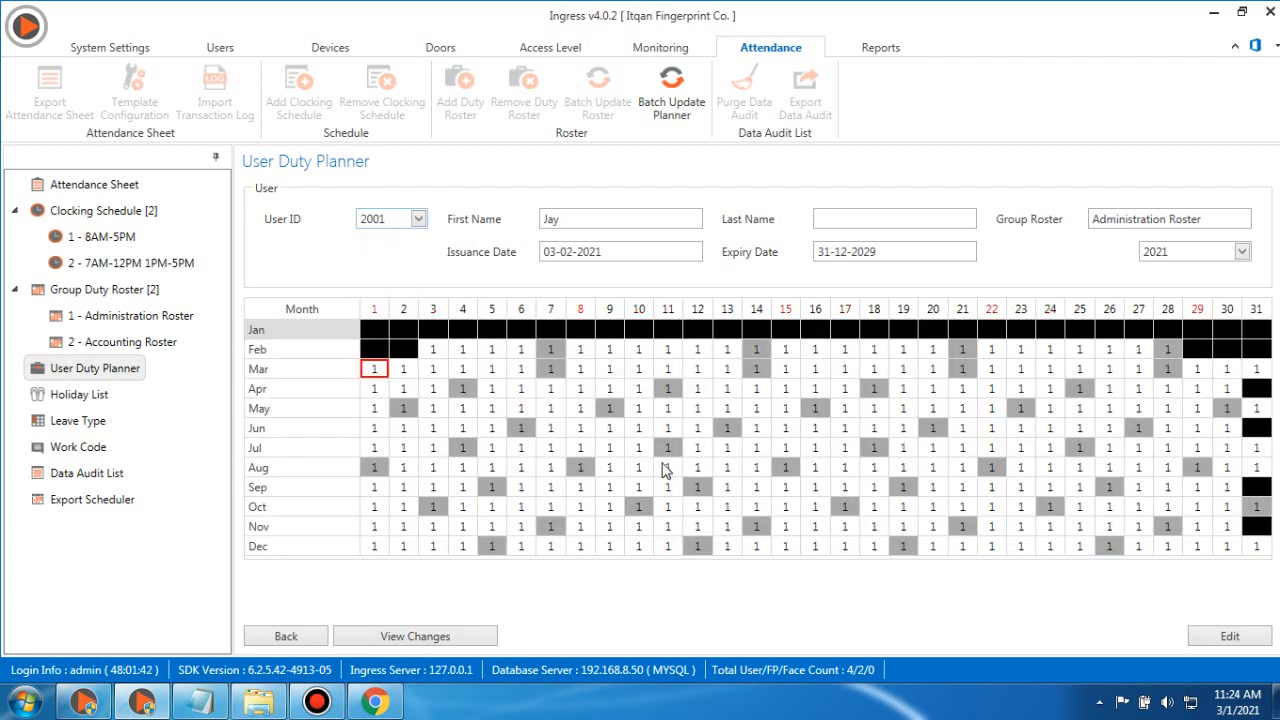
- Try to assign a leave type to 2 March 2021 in the fourth-listed user's duty planner and cancel the edit
click(1230, 638)
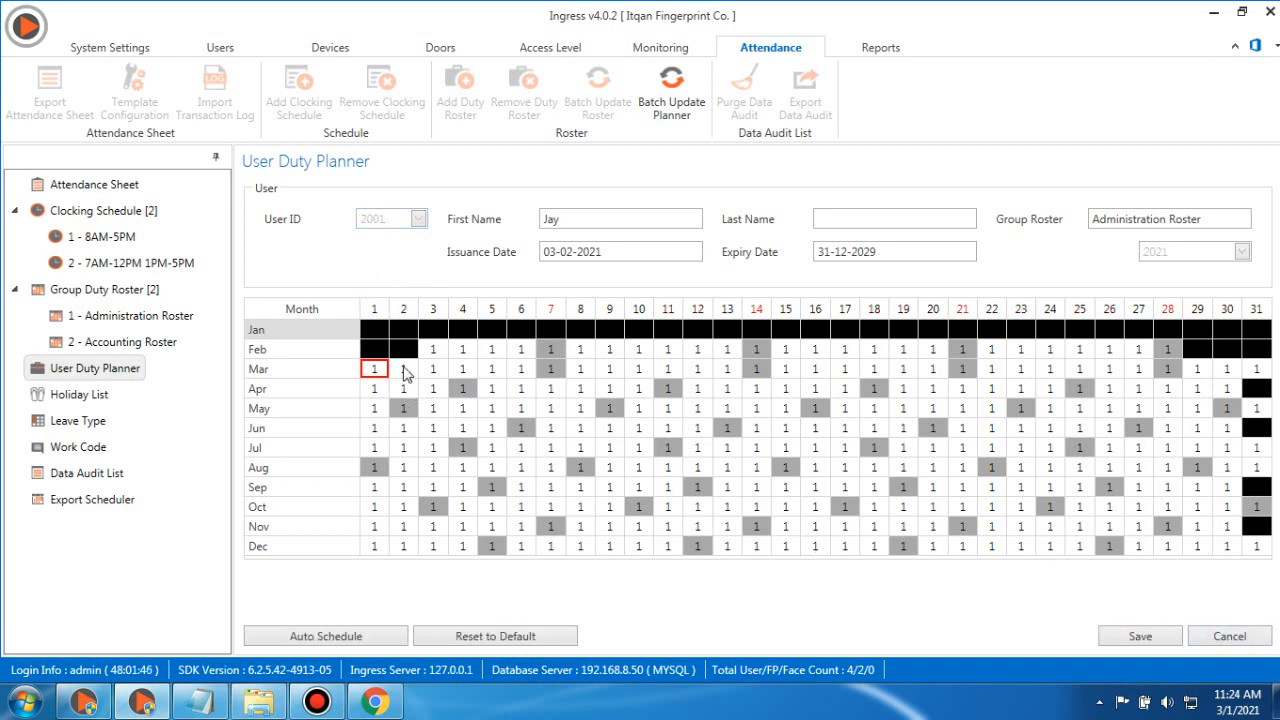
right_click(404, 370)
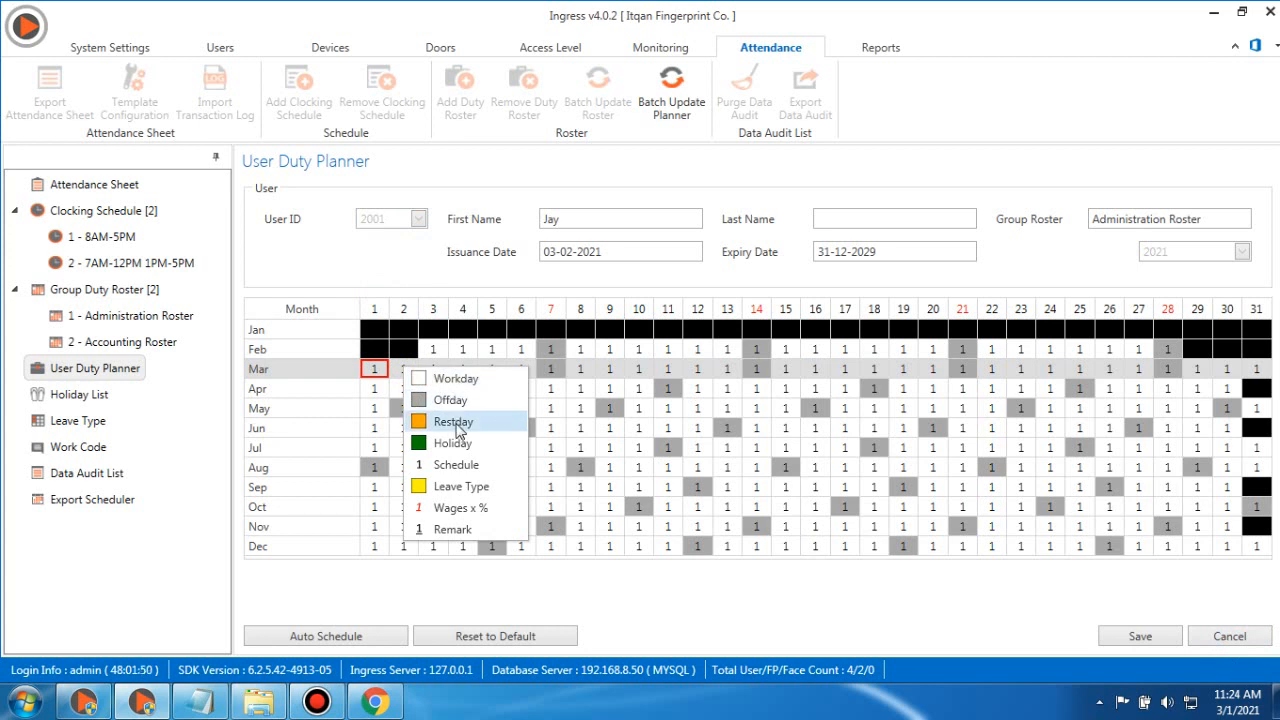
click(472, 490)
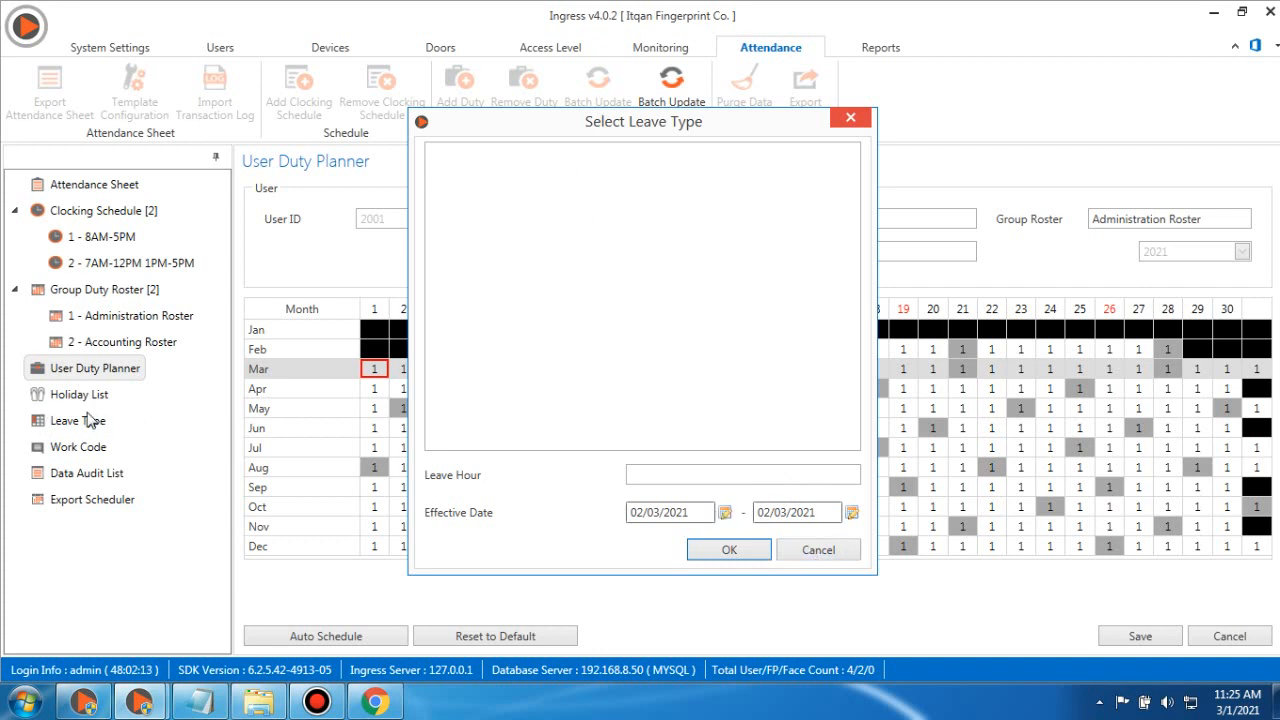
click(801, 549)
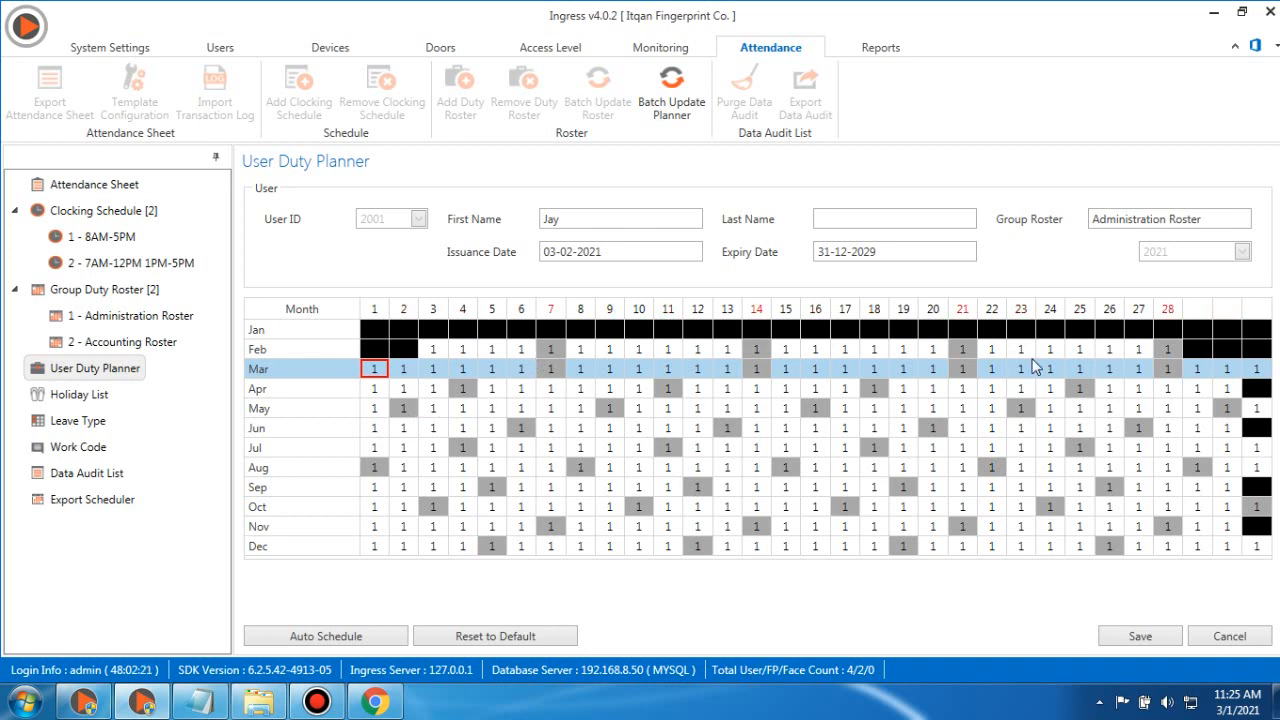
click(1230, 636)
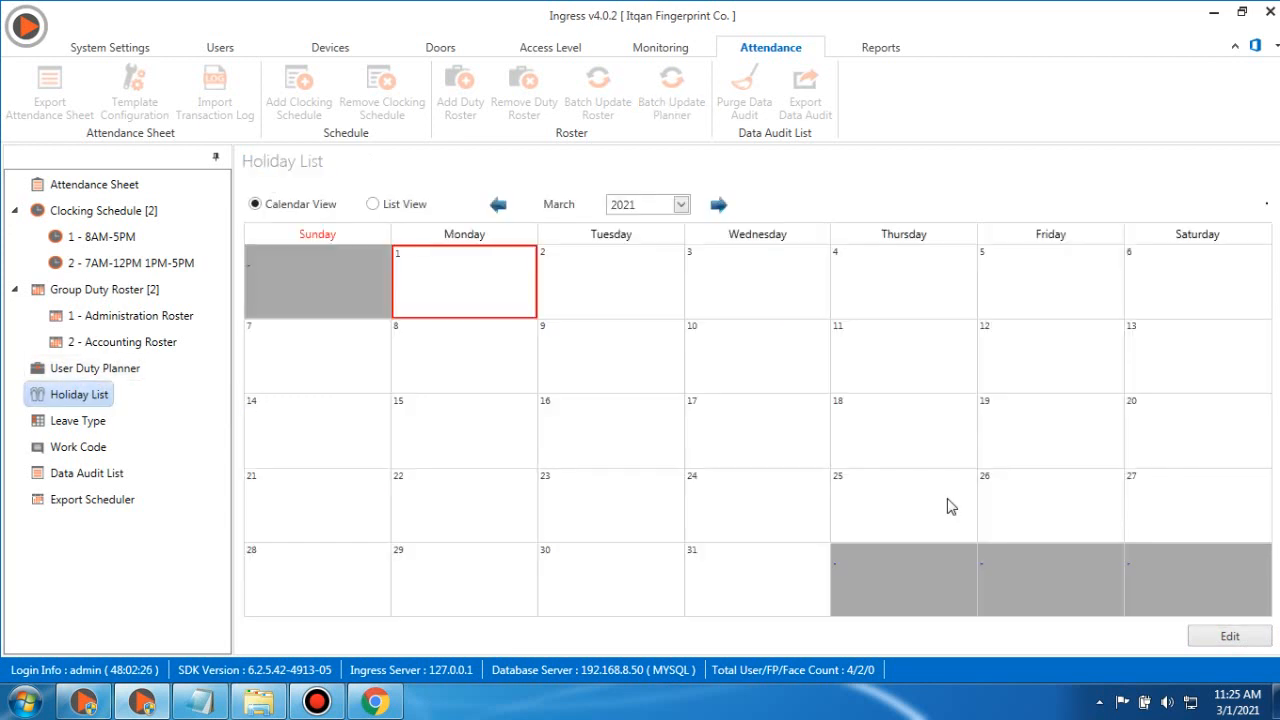
- Add a New Year holiday on 1 March to the 2021 holiday list, save it, and check that date in the first-listed user's duty planner
click(373, 205)
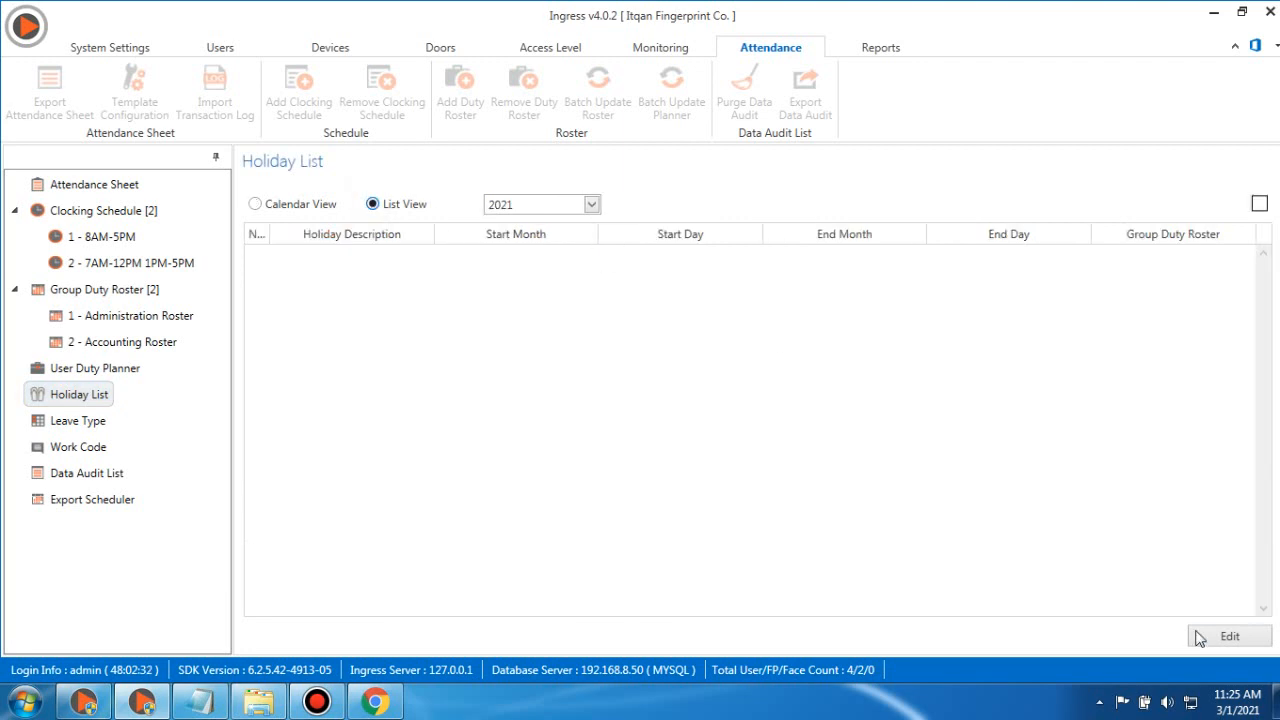
click(1216, 638)
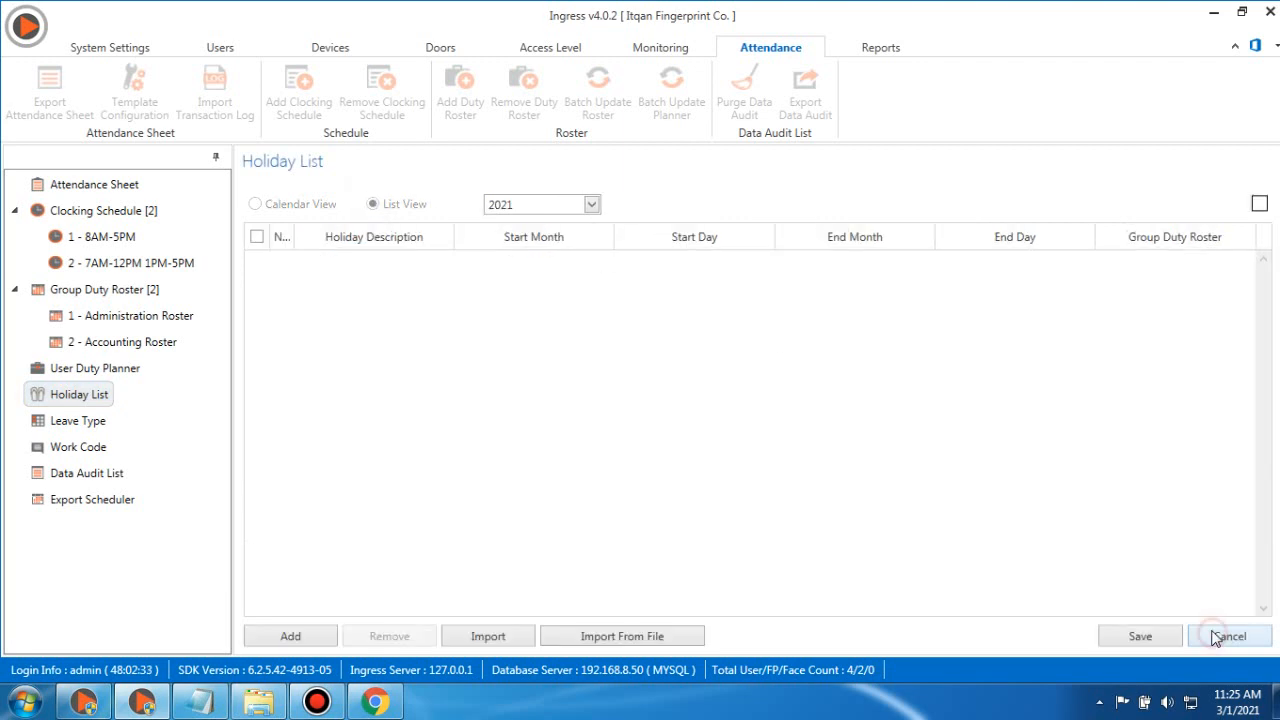
click(292, 637)
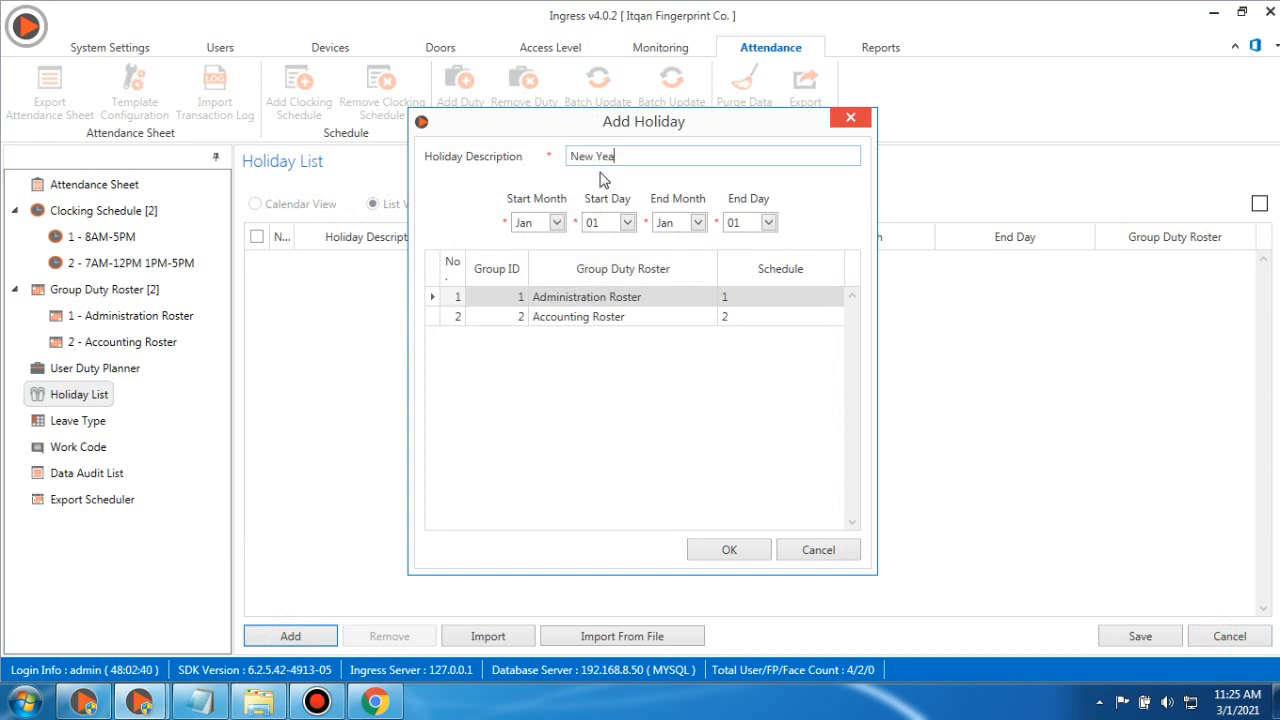
click(560, 223)
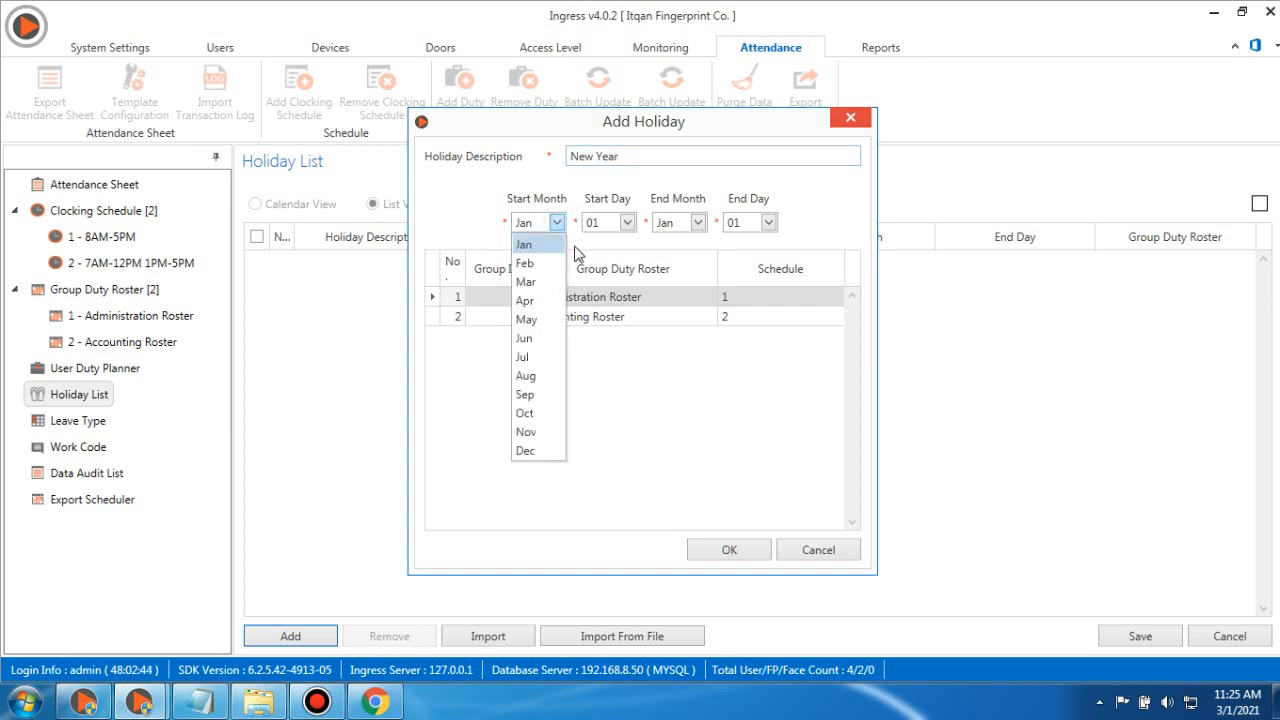
click(525, 282)
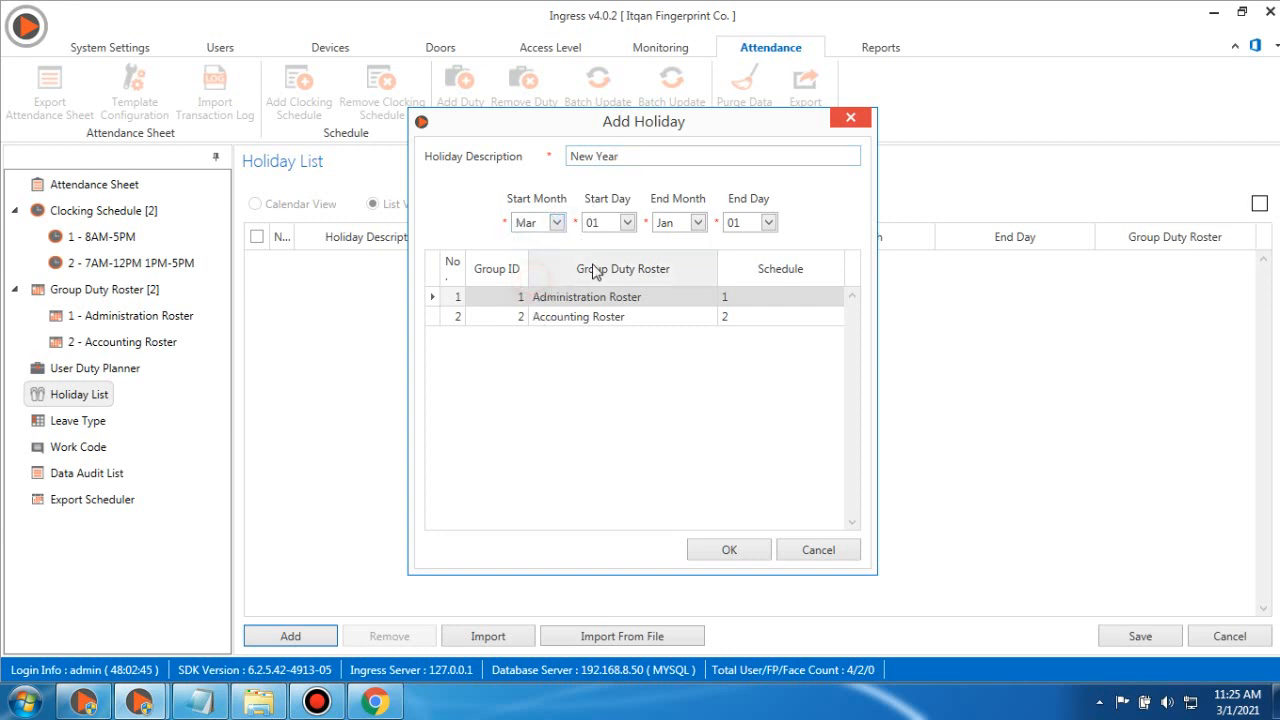
click(699, 223)
click(690, 281)
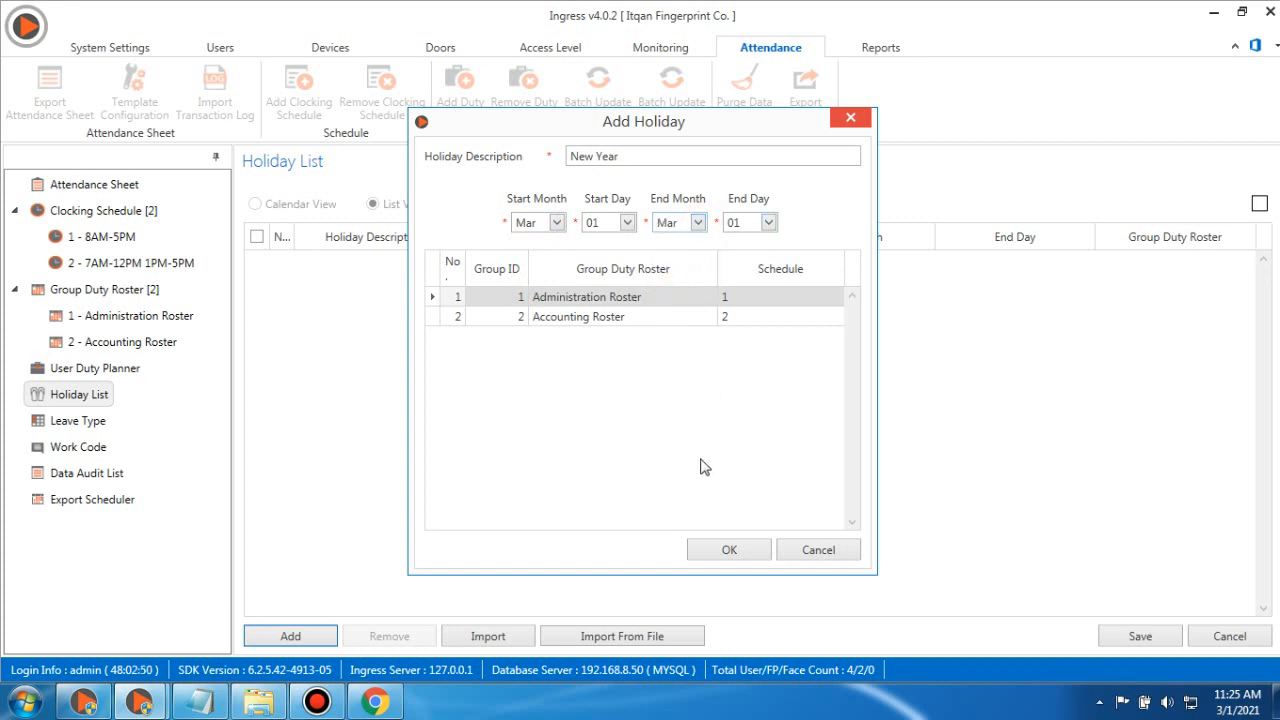
click(733, 551)
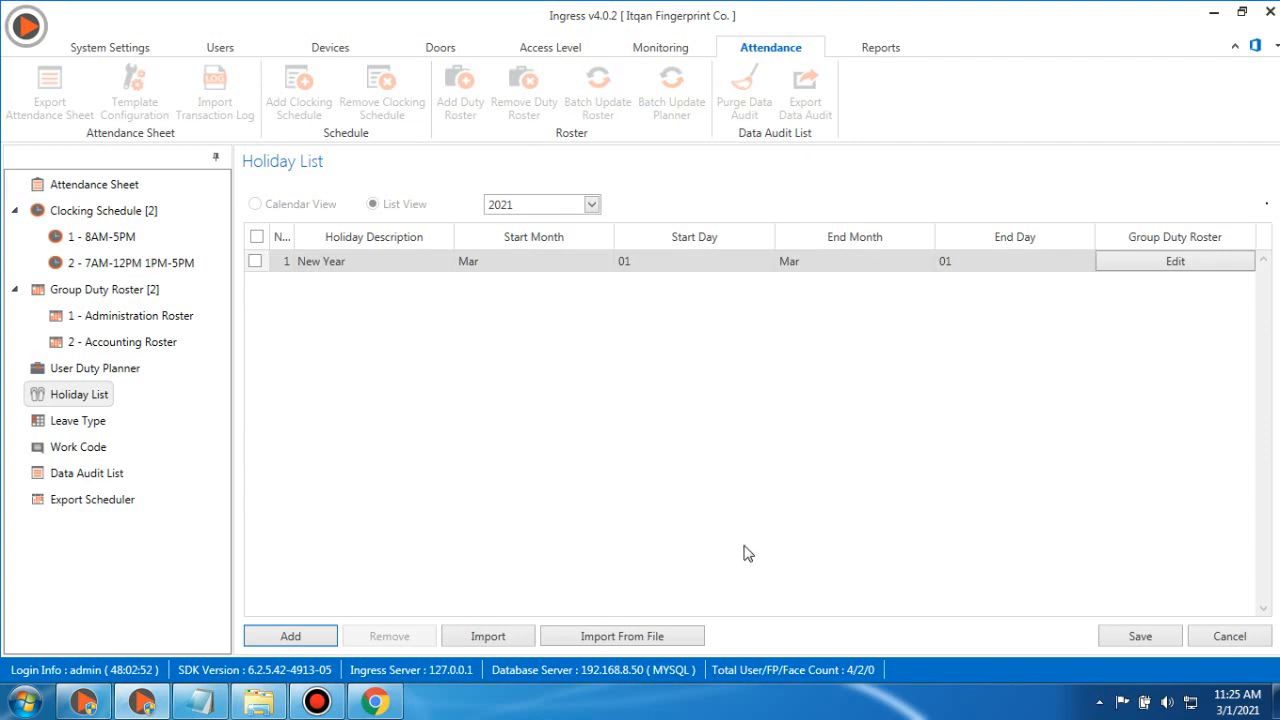
click(1140, 636)
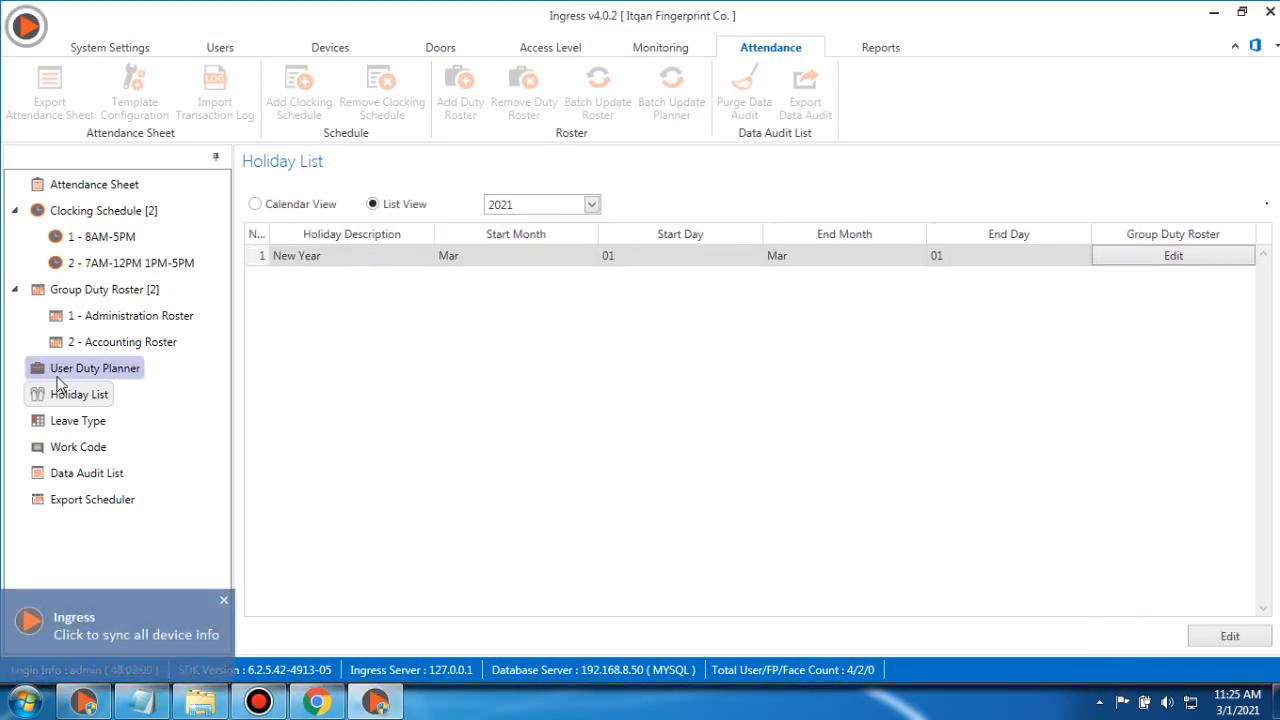
click(72, 370)
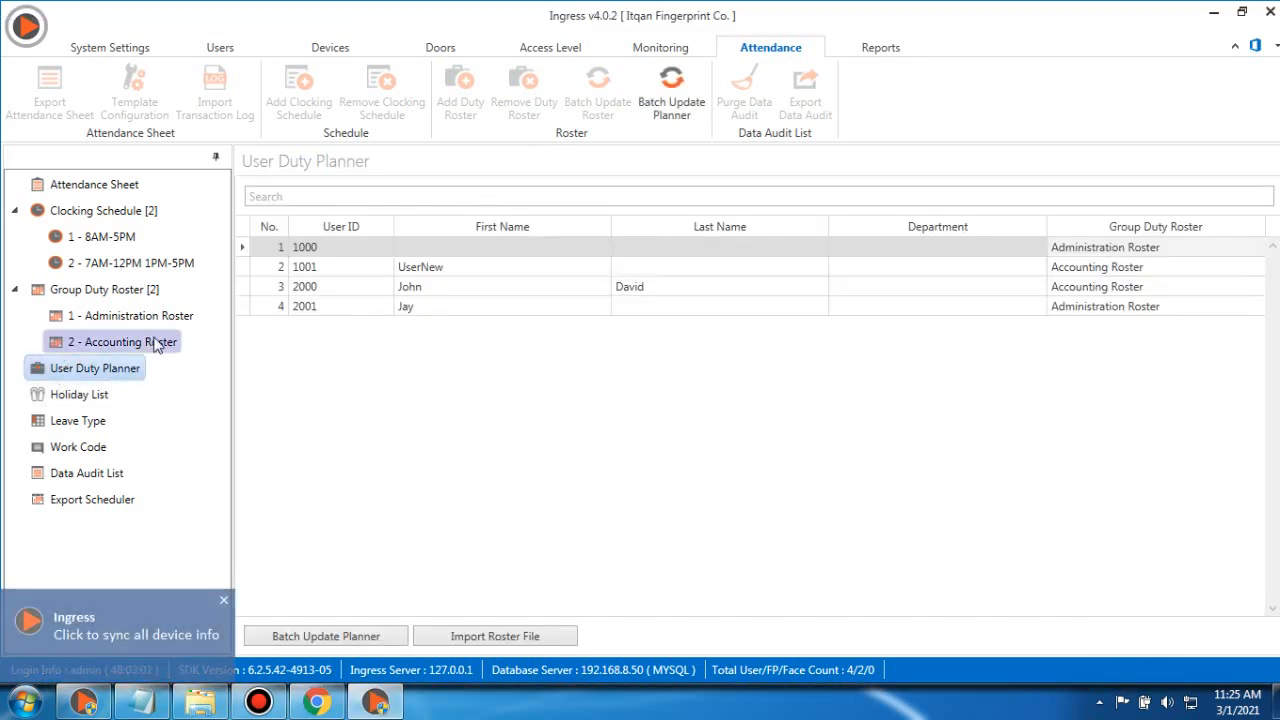
click(356, 249)
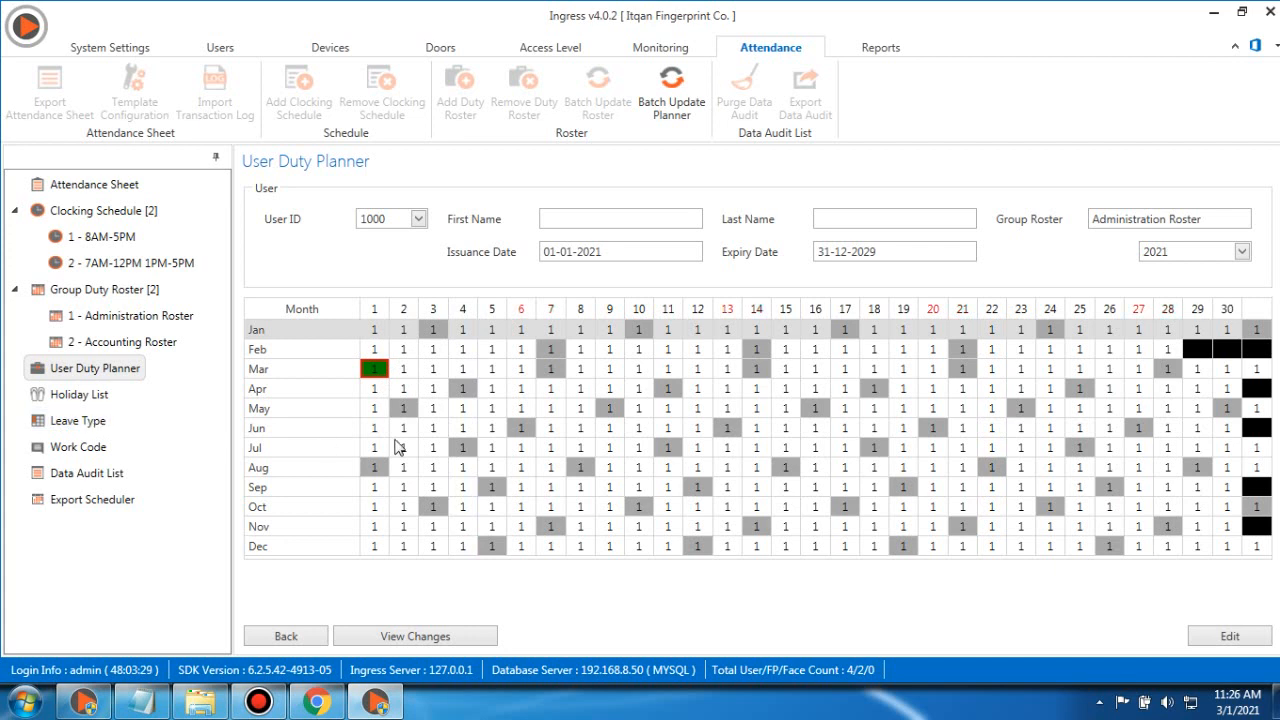
- Start generating attendance records from the attendance sheet, selecting all users and the Date Range option
click(113, 188)
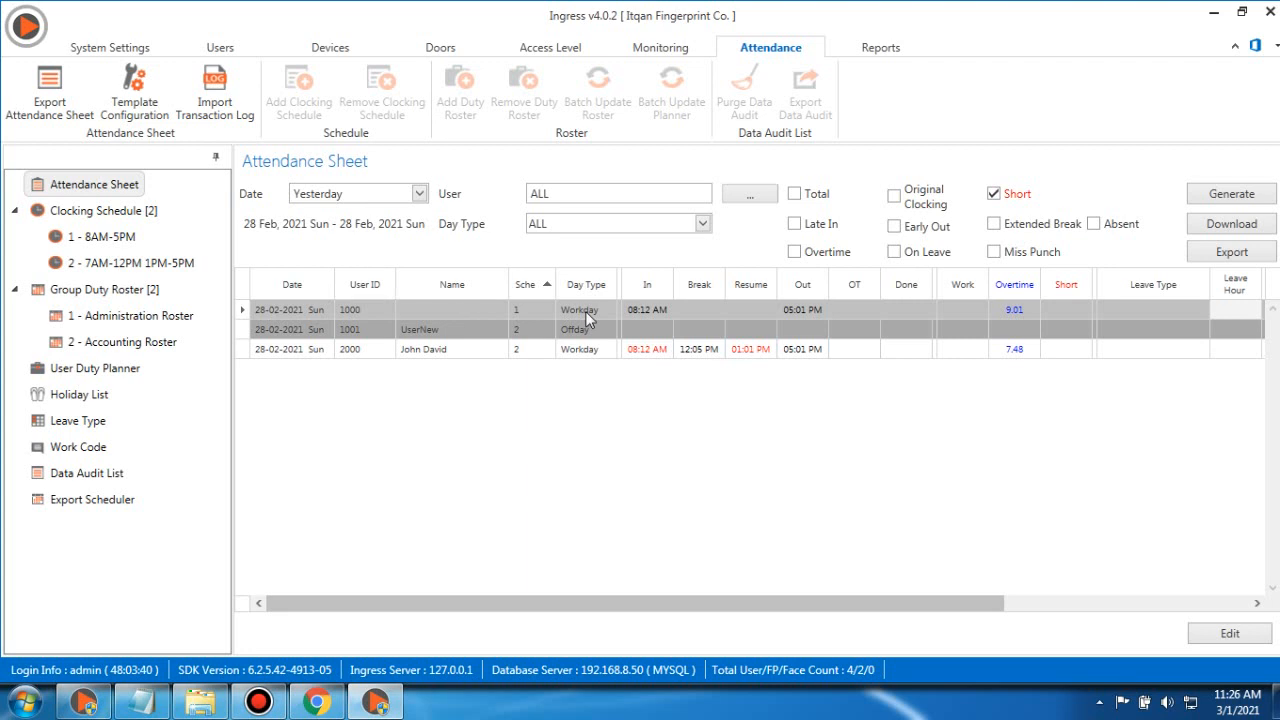
click(1237, 198)
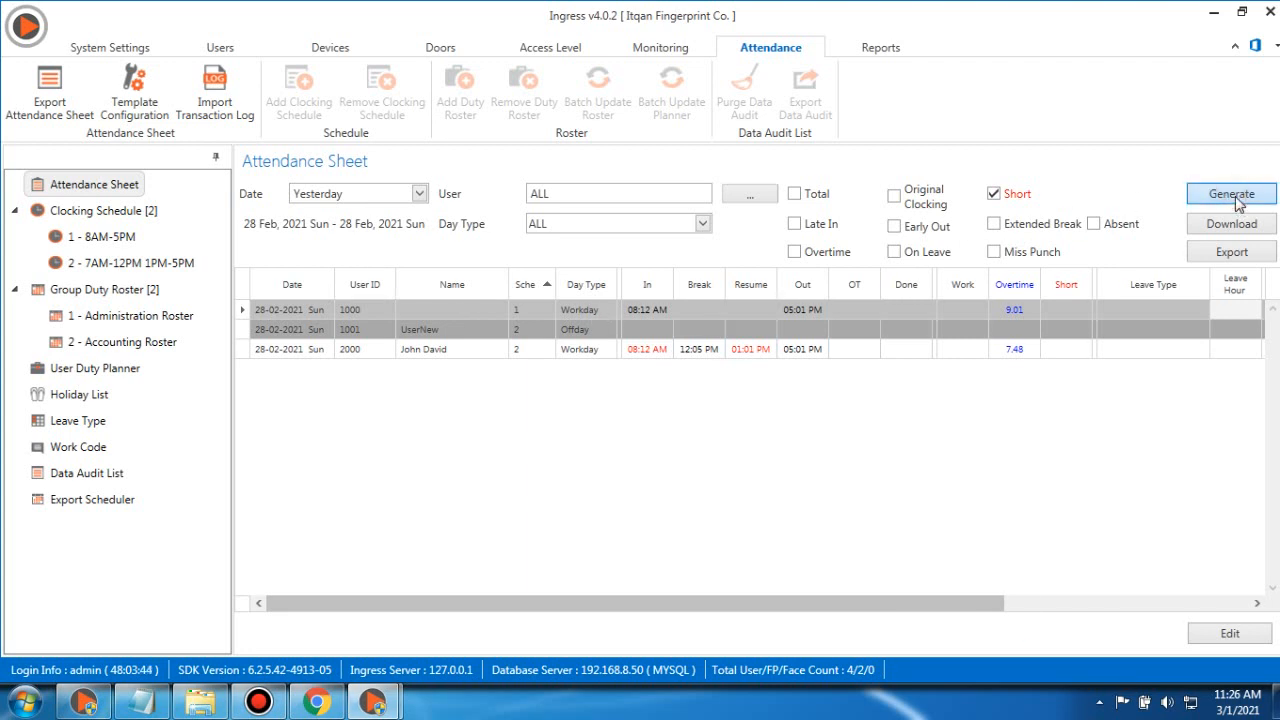
click(568, 192)
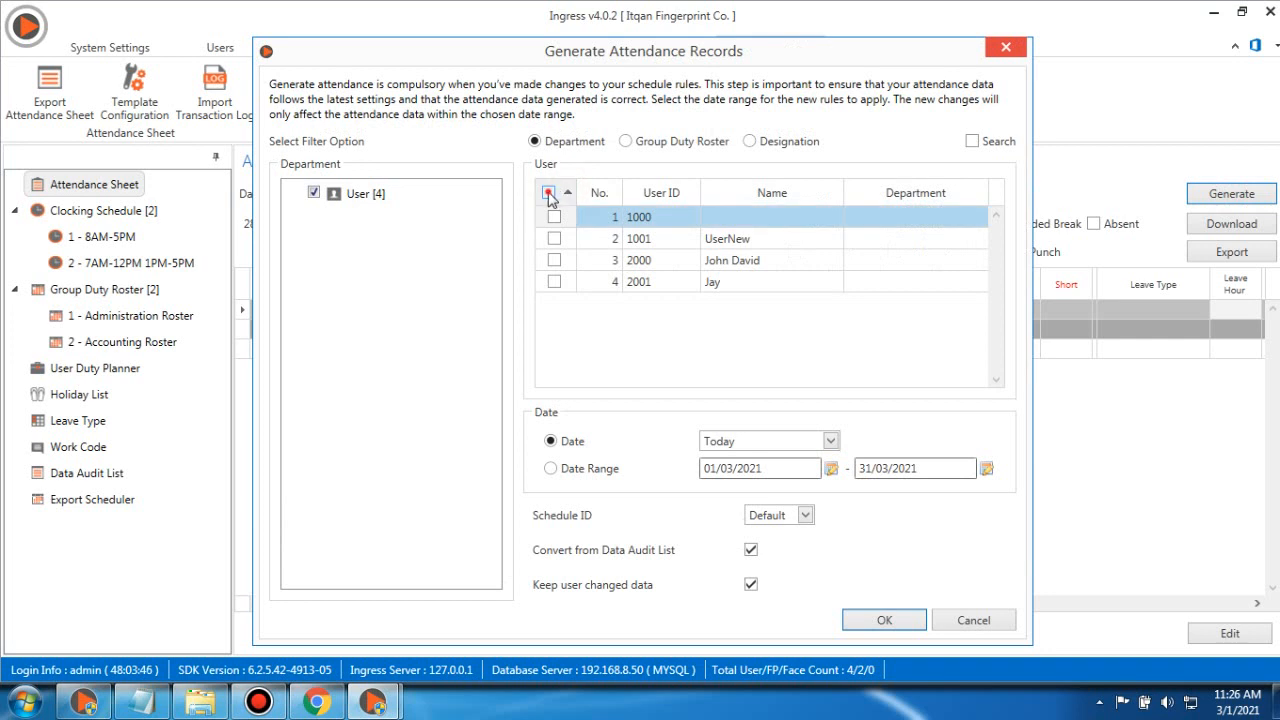
click(556, 192)
click(552, 468)
- Set the date range from 28/02/2021 to 28/02/2021 and generate the attendance records
click(831, 469)
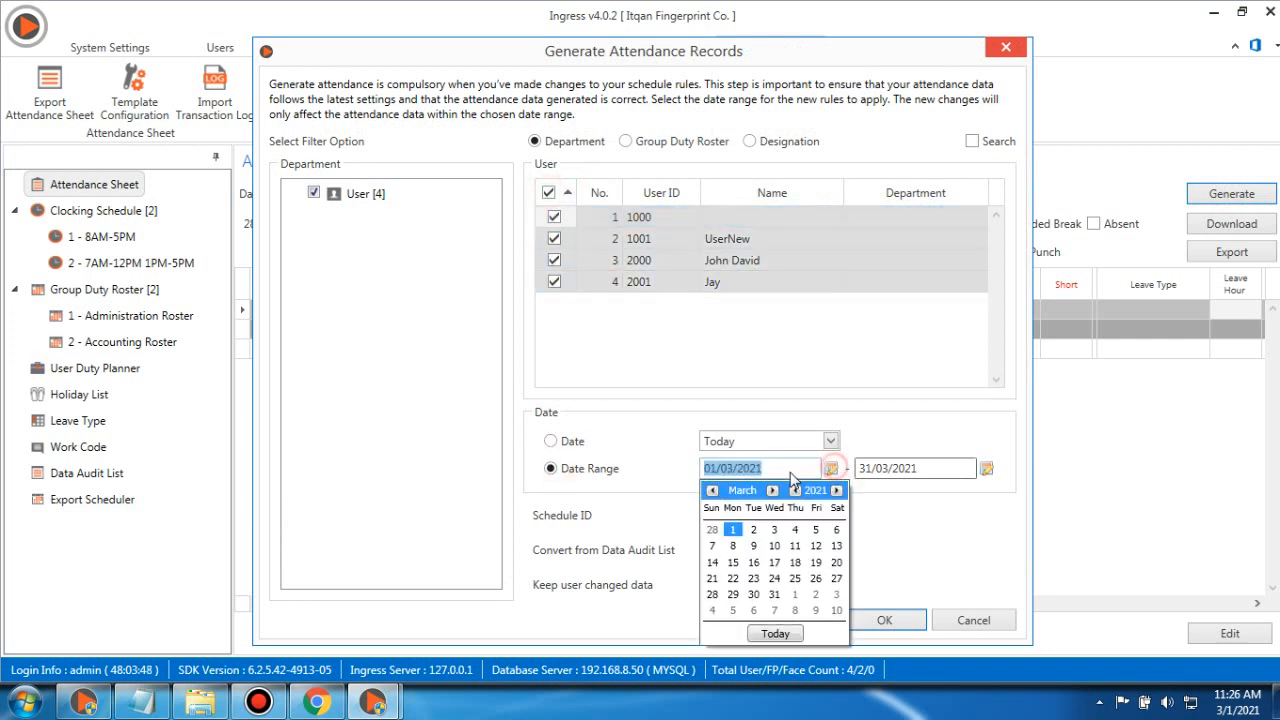
click(712, 490)
click(712, 490)
click(772, 490)
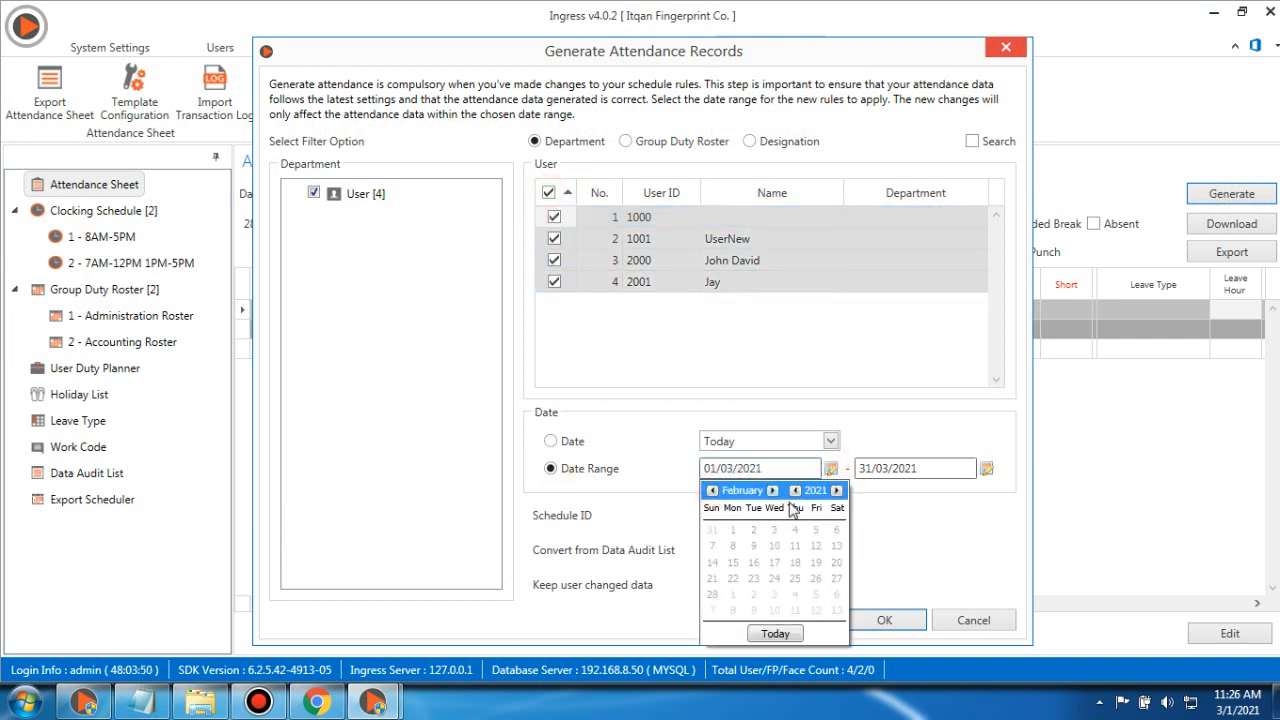
click(712, 594)
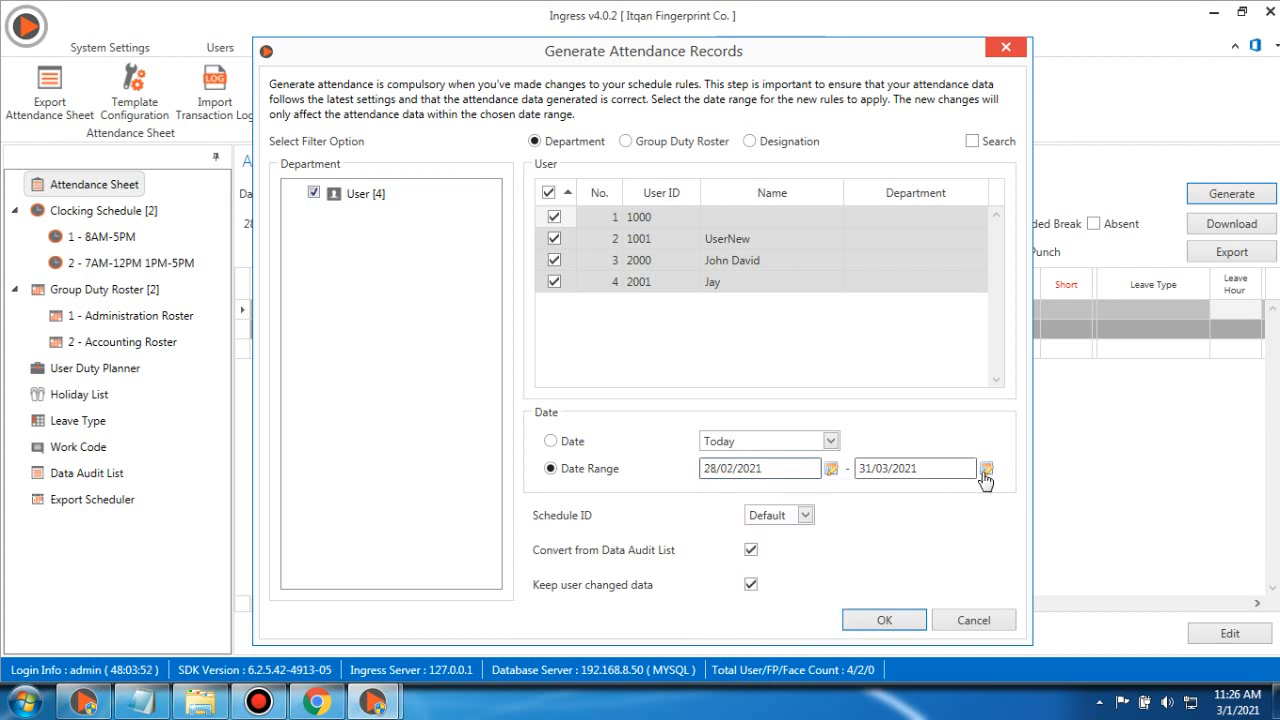
click(986, 469)
click(867, 490)
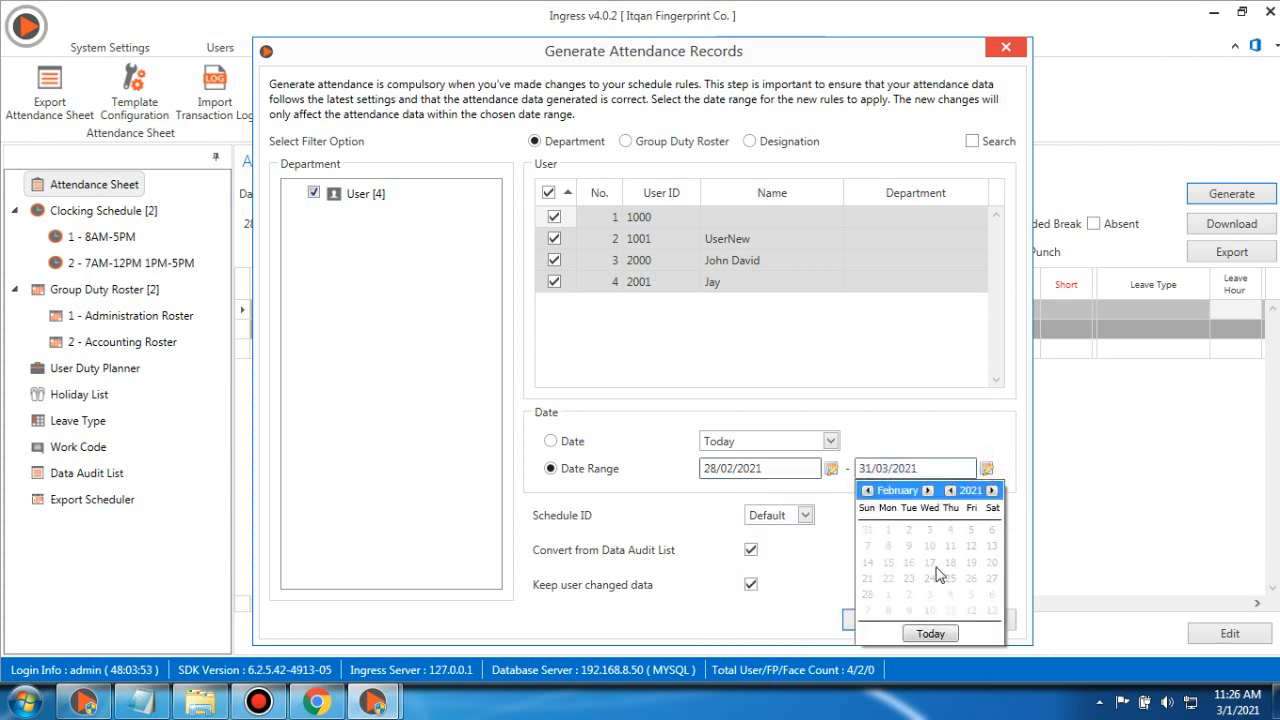
click(867, 594)
click(872, 628)
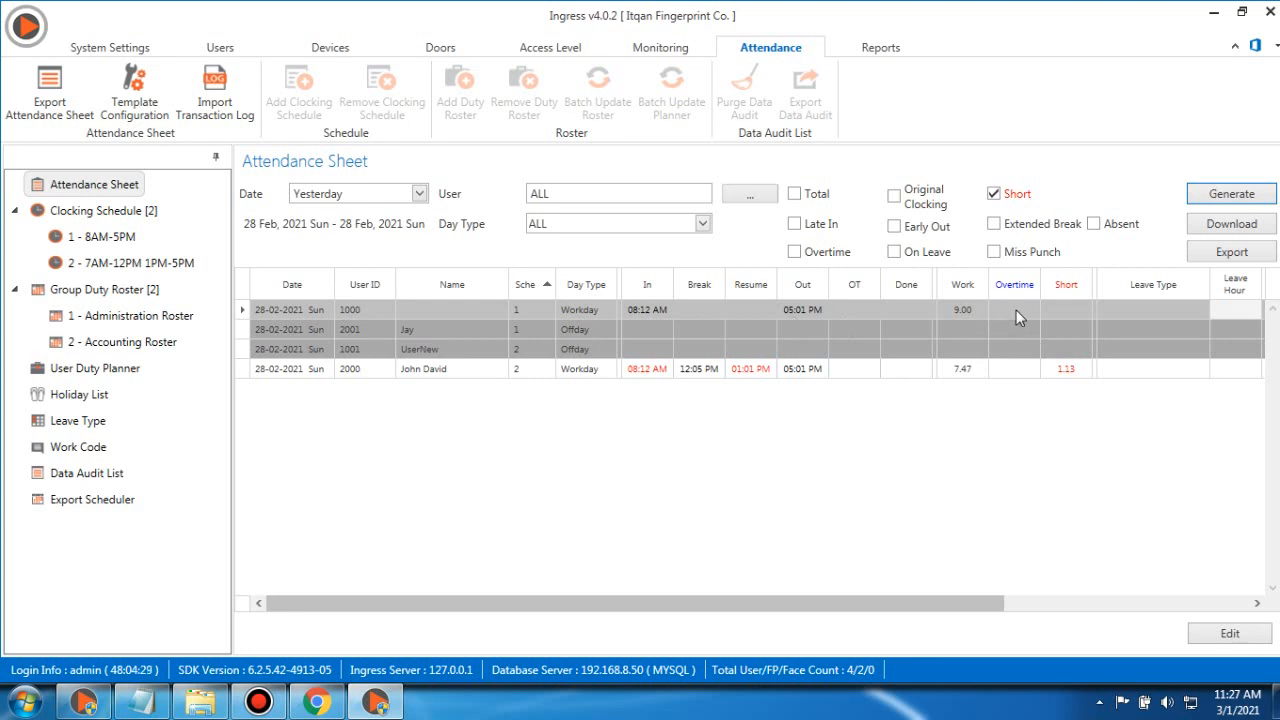
- Clear the minimum minutes required to qualify for overtime in the 8AM-5PM clocking schedule and save the schedule
click(128, 238)
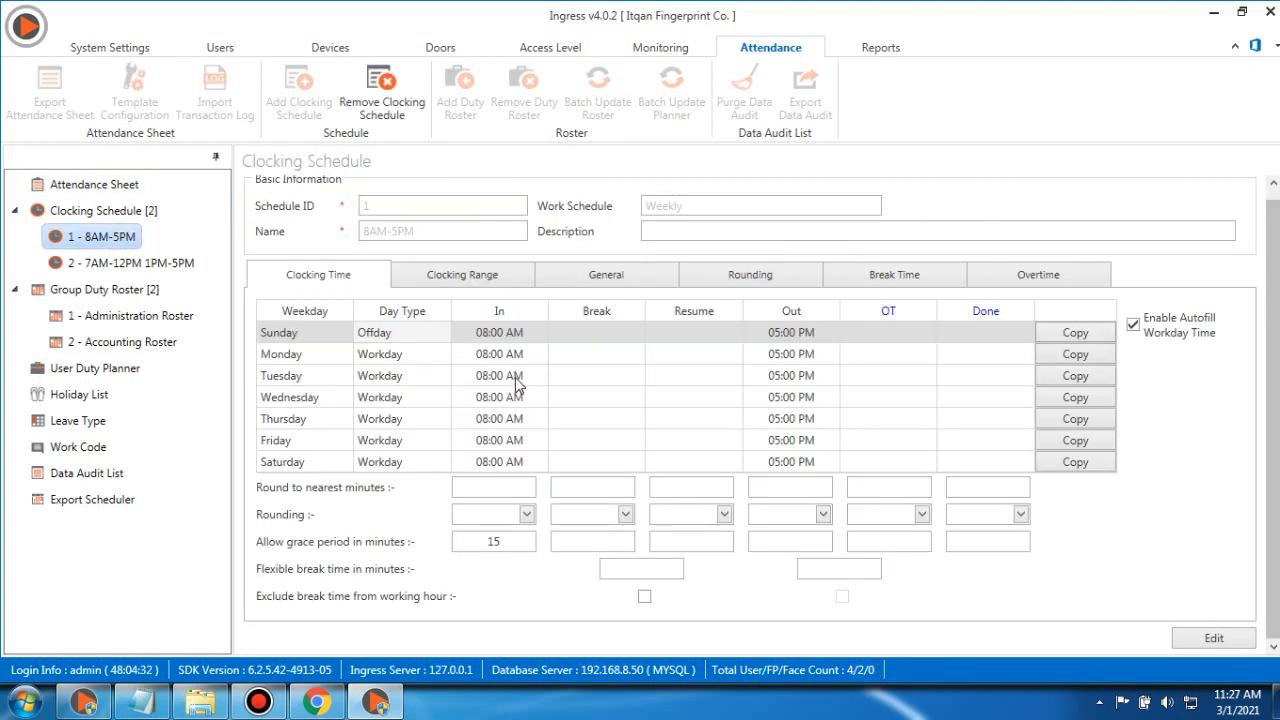
click(1000, 282)
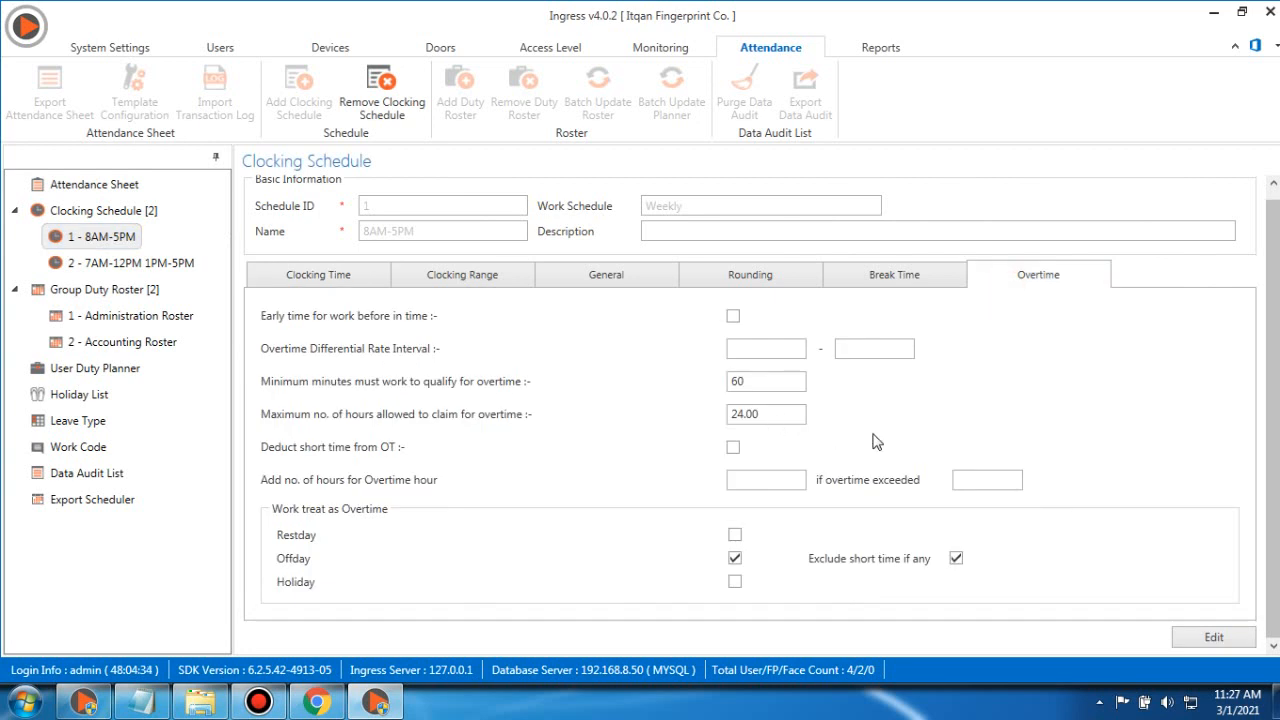
click(1205, 637)
drag(755, 381, 544, 372)
key(BackSpace)
click(1120, 637)
- Generate attendance records for only the first-listed user over the date range 28/02/2021 to today, 01/03/2021
click(86, 185)
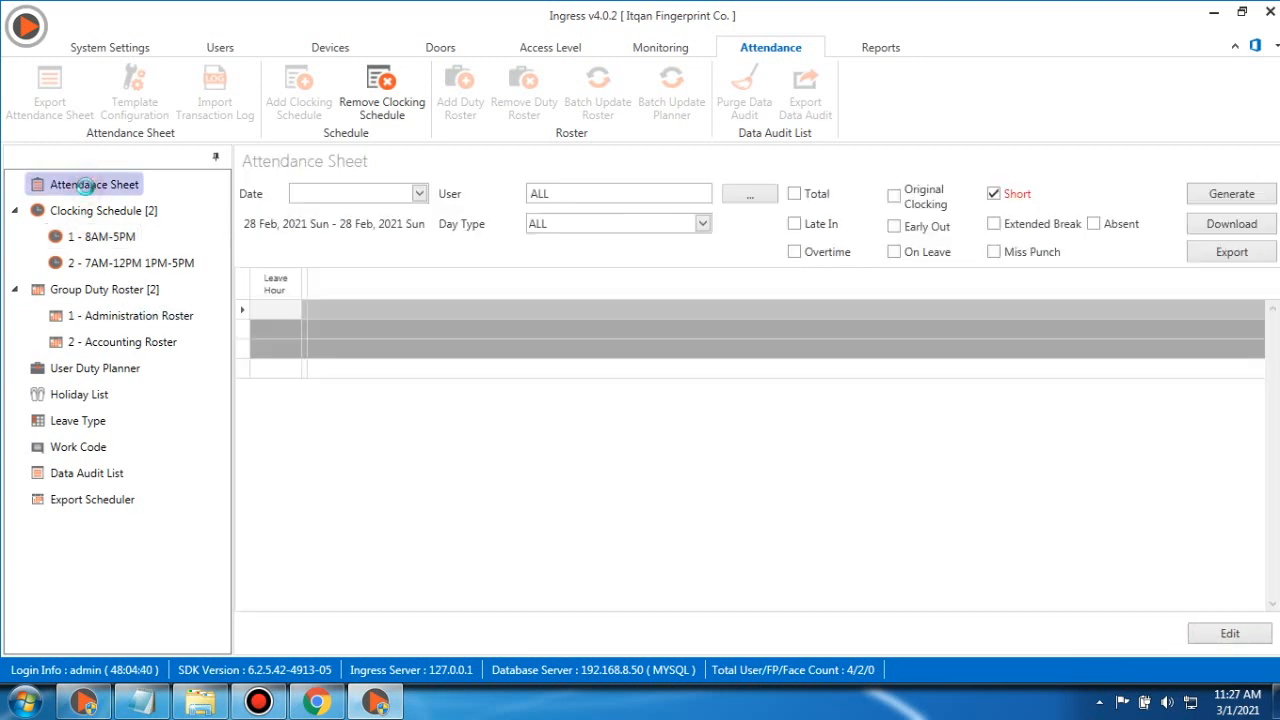
click(1228, 194)
click(554, 217)
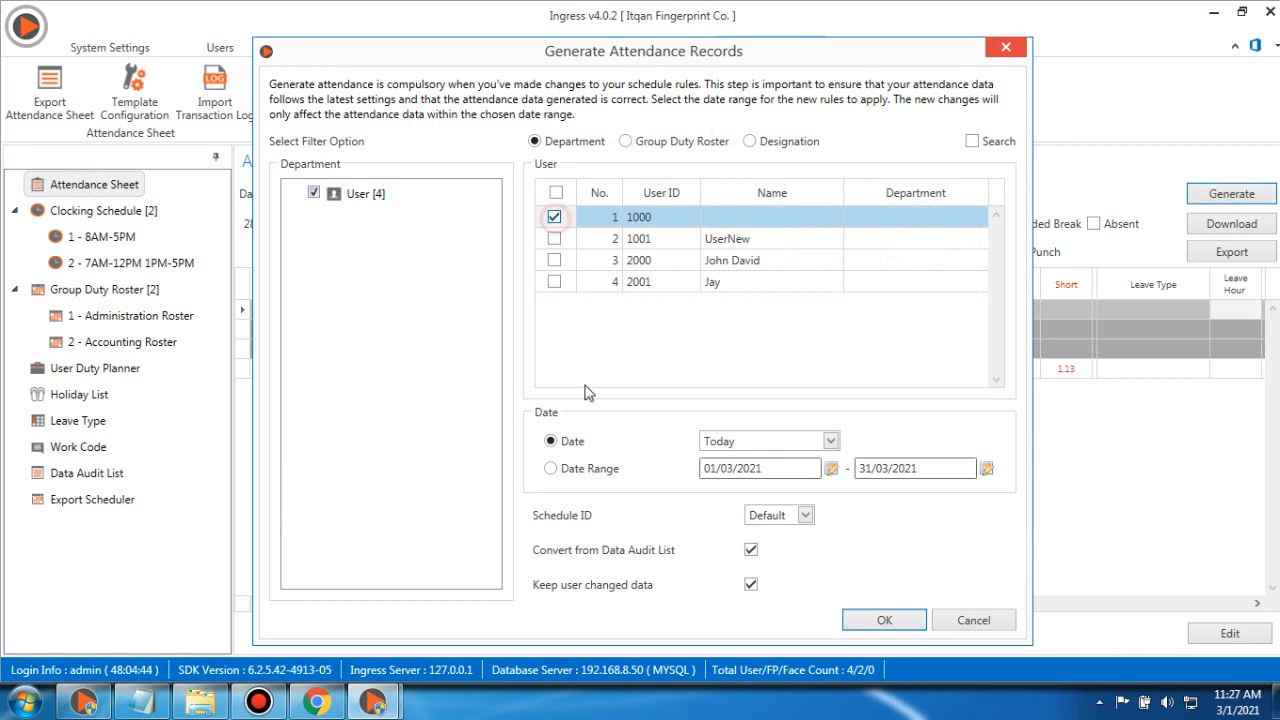
click(550, 468)
click(831, 468)
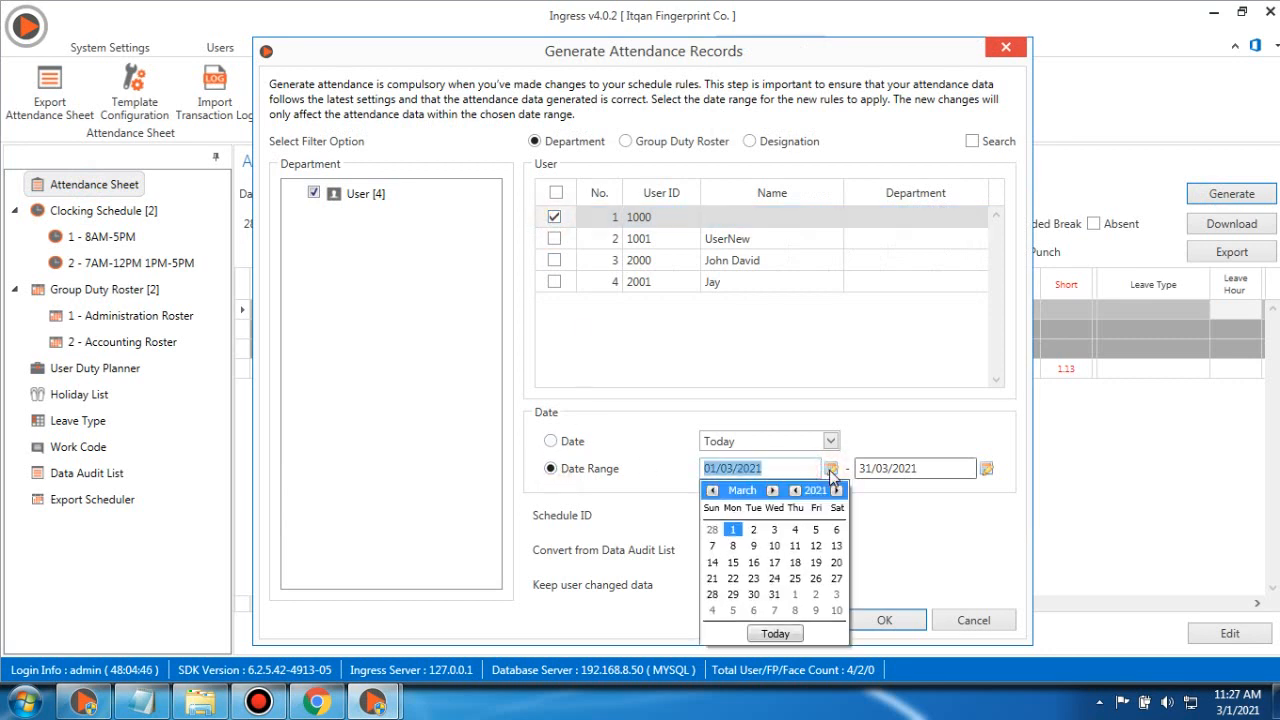
click(712, 490)
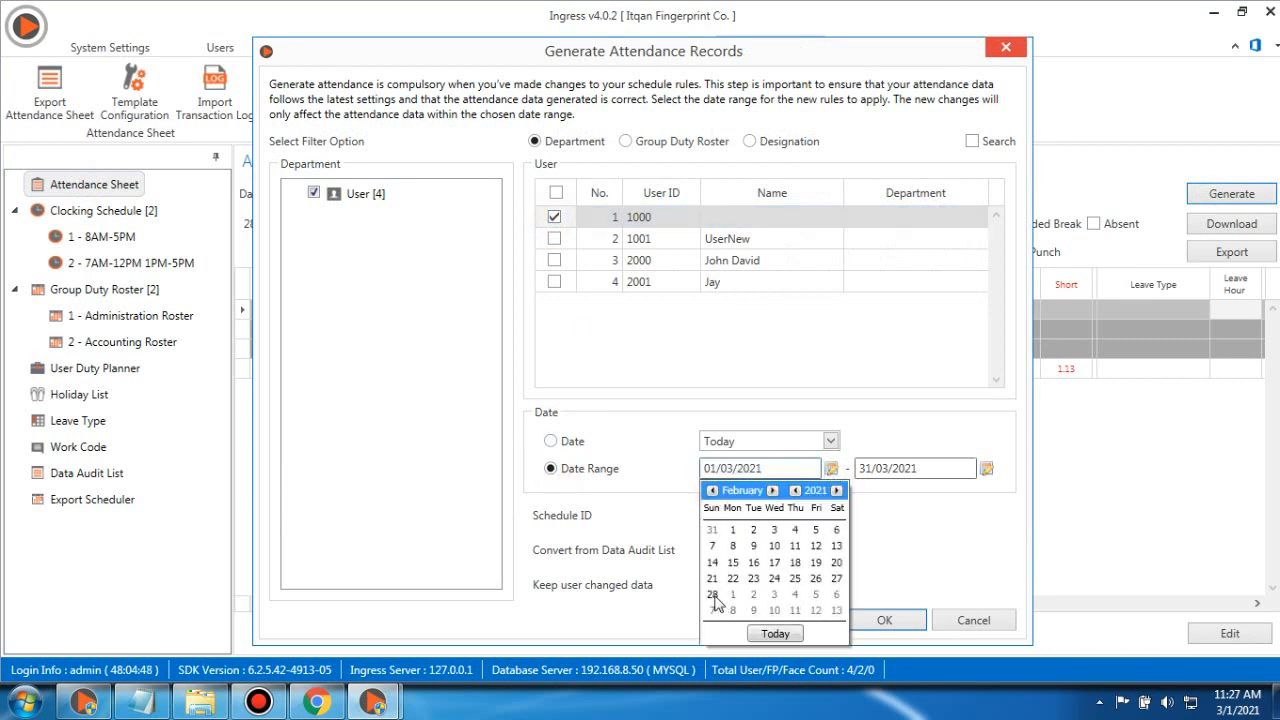
click(713, 595)
click(986, 468)
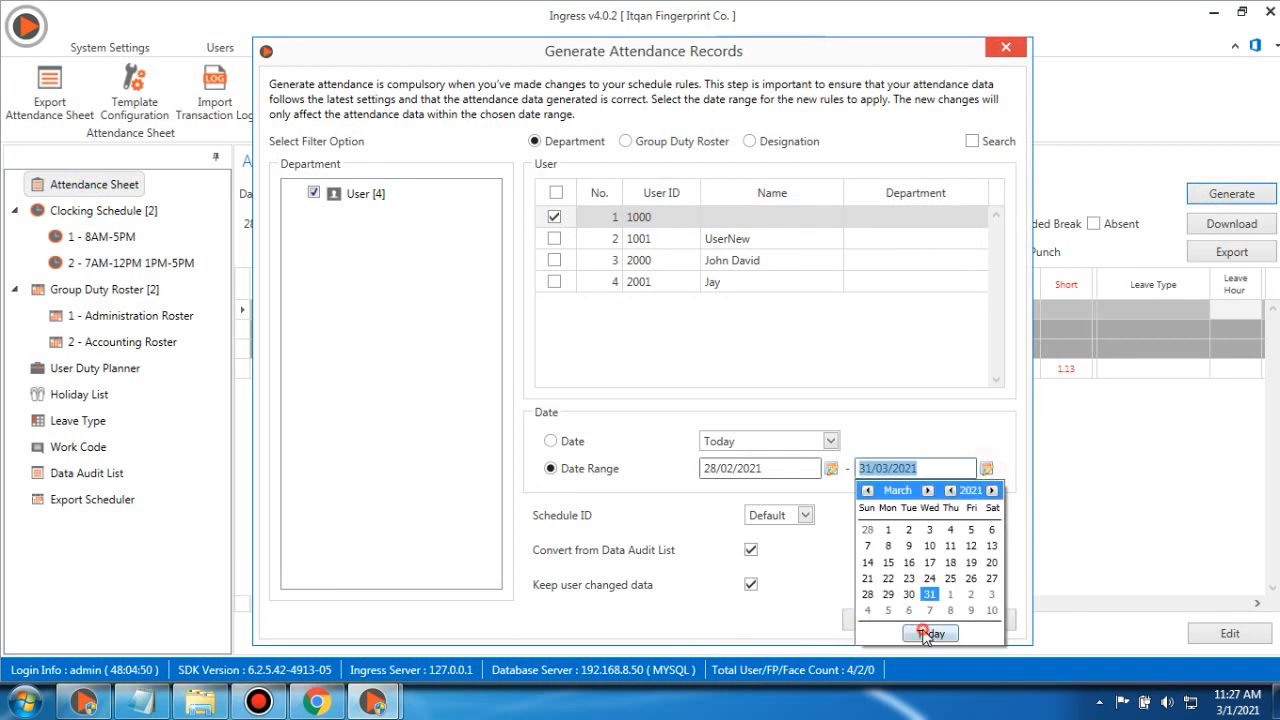
click(925, 634)
click(885, 624)
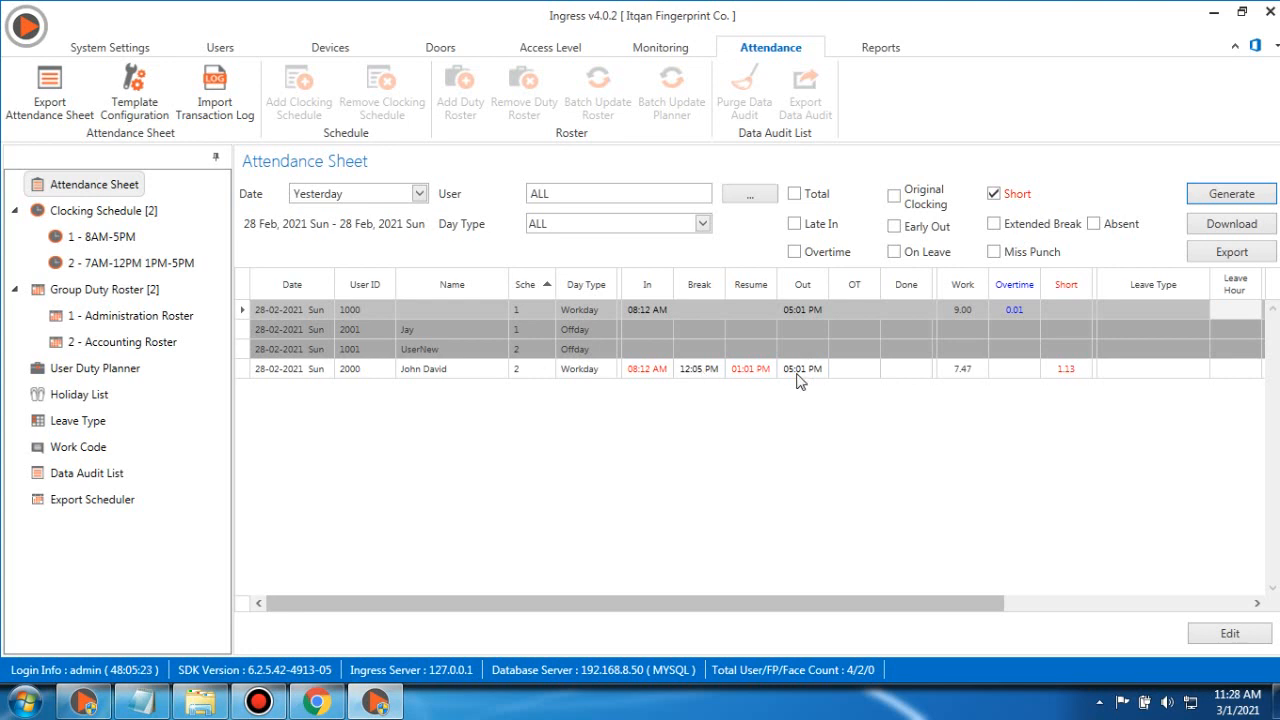
- Check the overtime rules of the 7AM-12PM 1PM-5PM schedule, and open the attendance sheet for editing and cancel
click(92, 262)
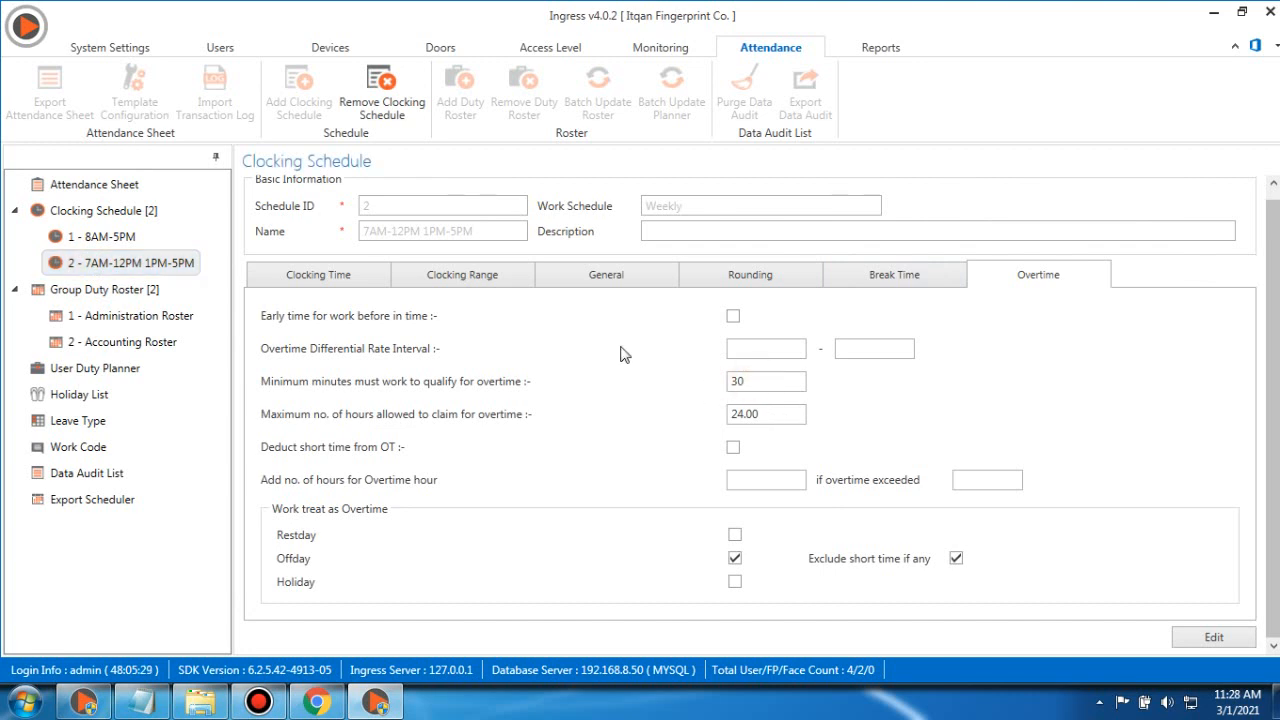
click(112, 192)
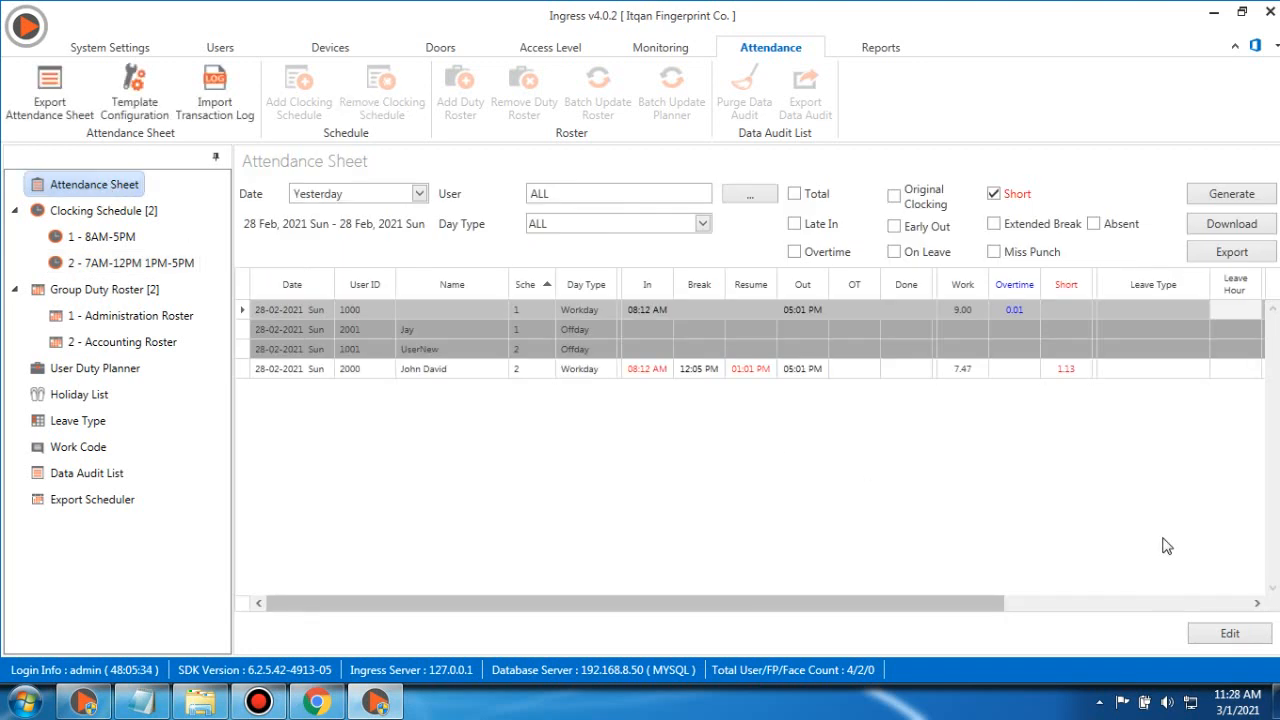
click(1230, 635)
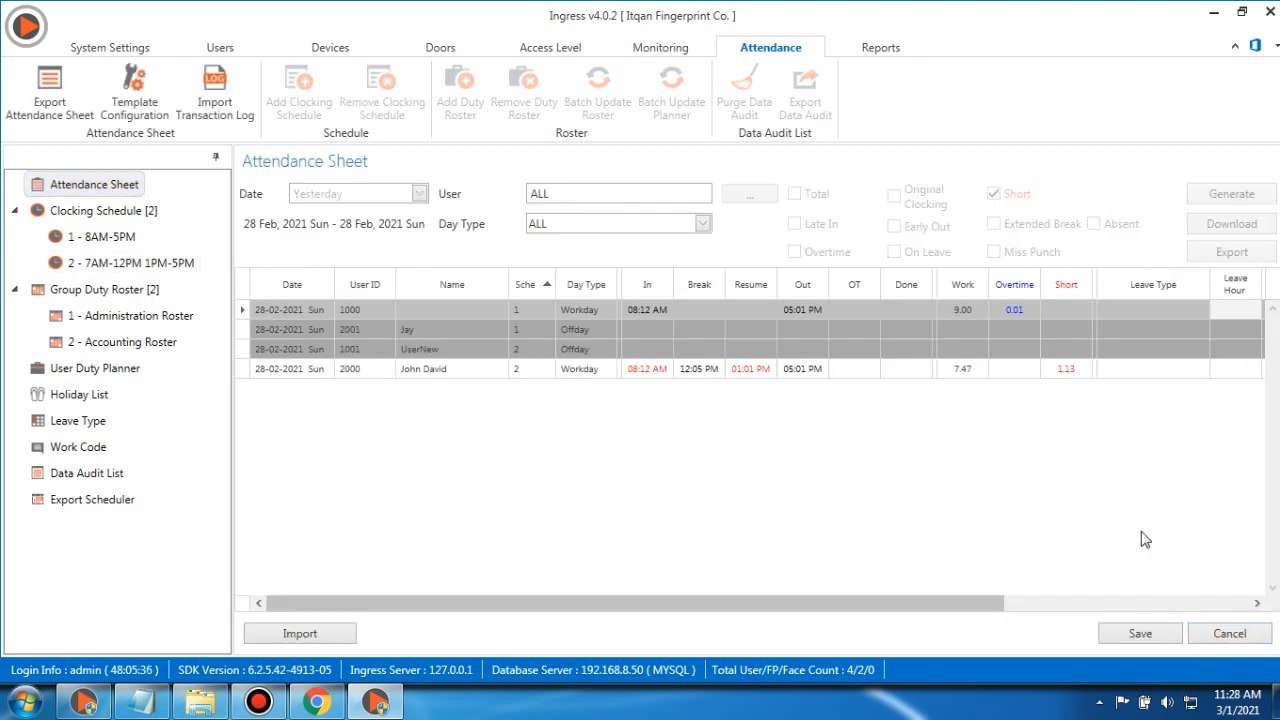
click(1229, 638)
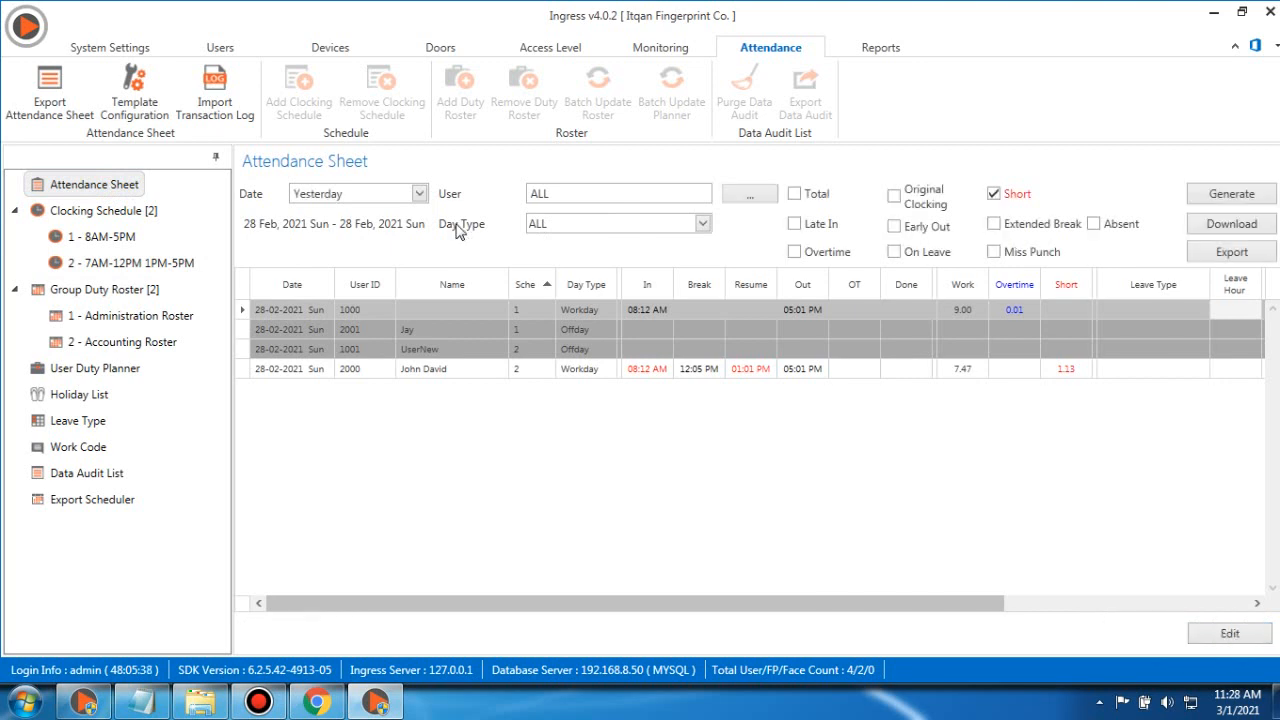
- Show today's attendance sheet and enter 8:00 AM as In and 12:00 PM as Break for UserNew
click(419, 194)
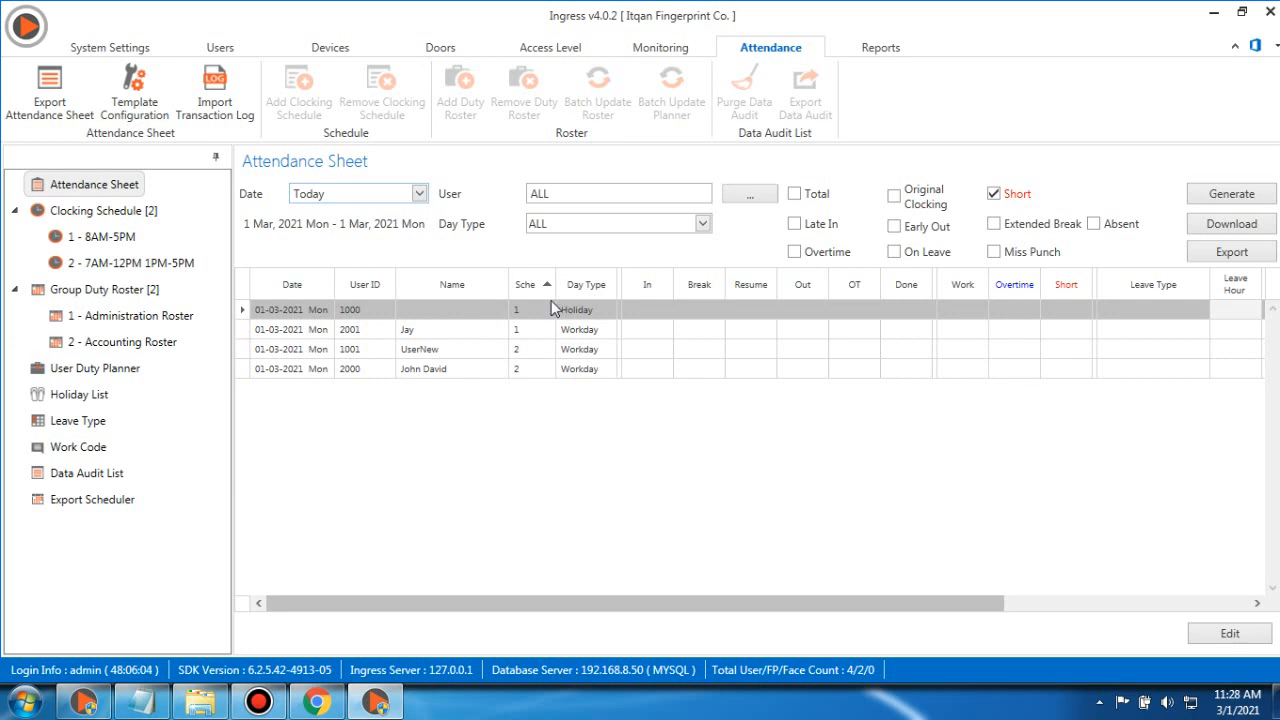
click(1230, 635)
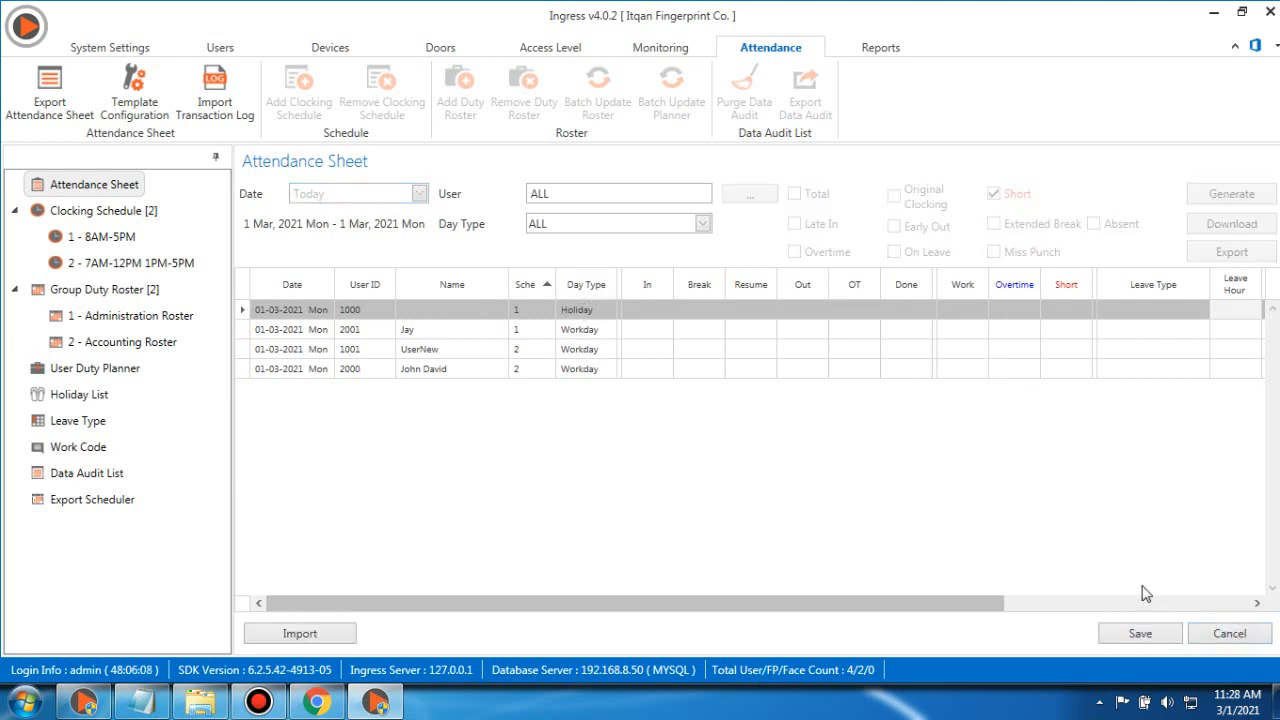
click(635, 350)
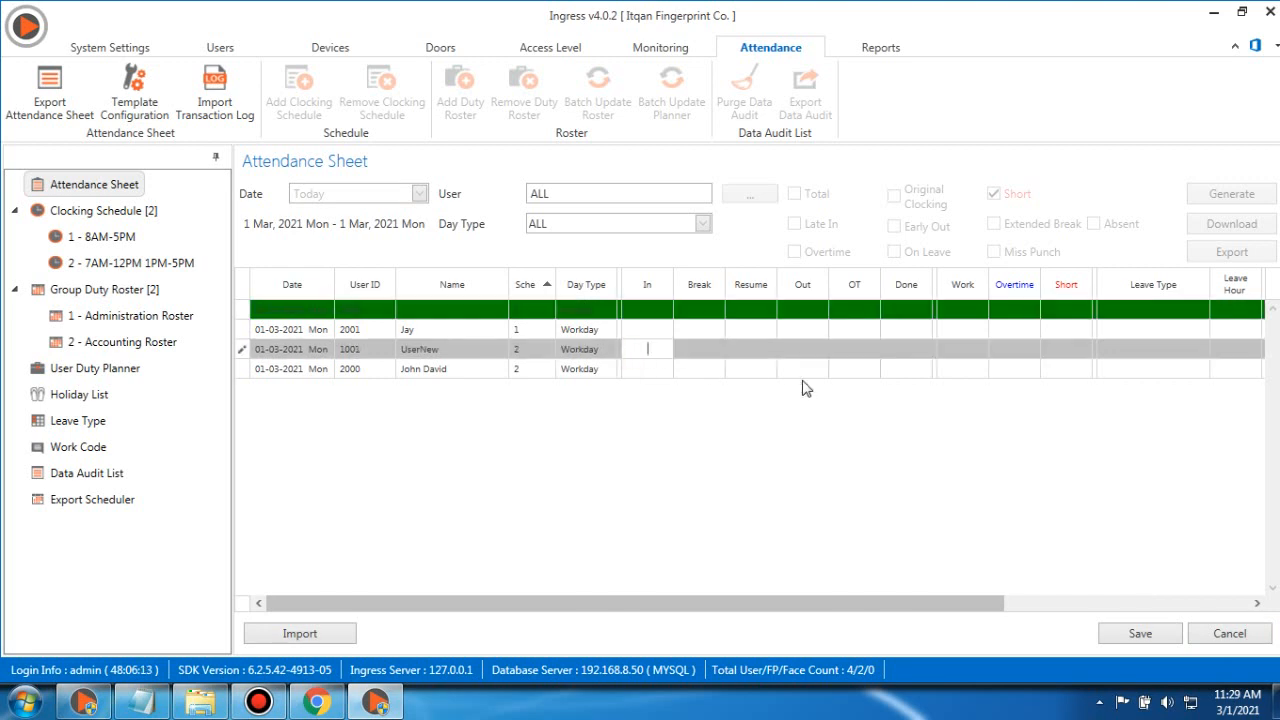
text(8:00 AM)
click(650, 368)
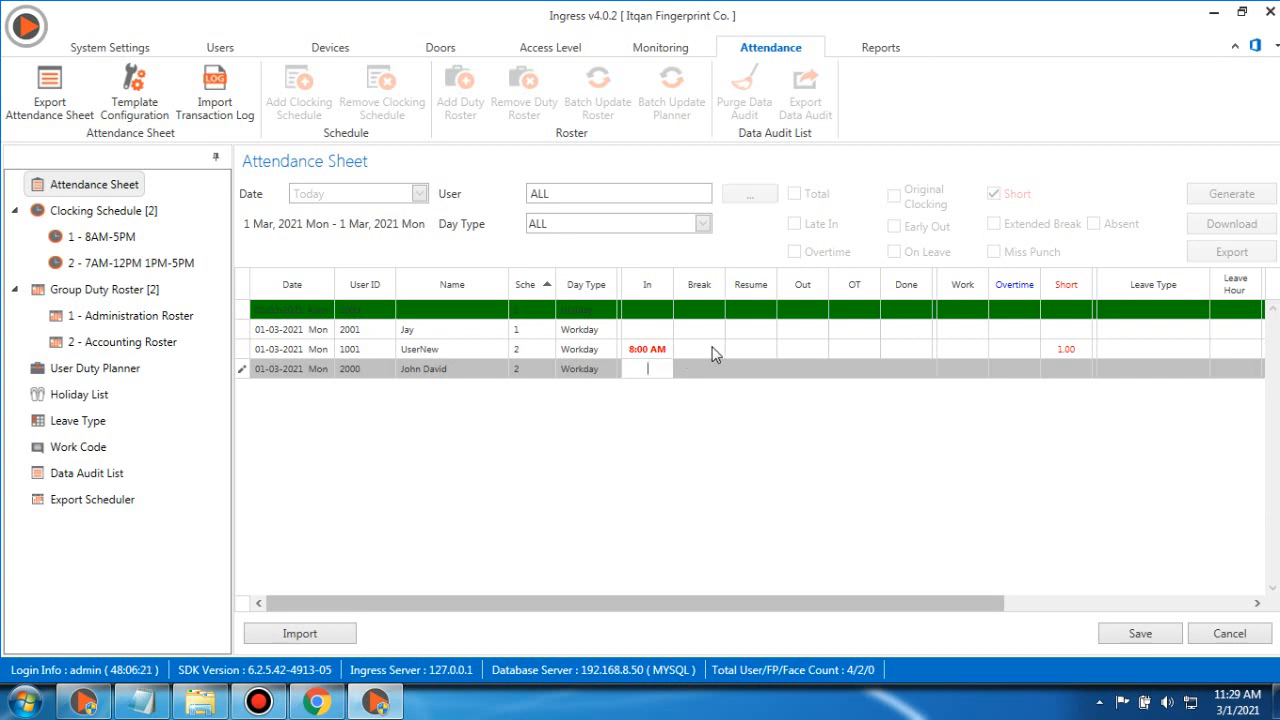
click(703, 349)
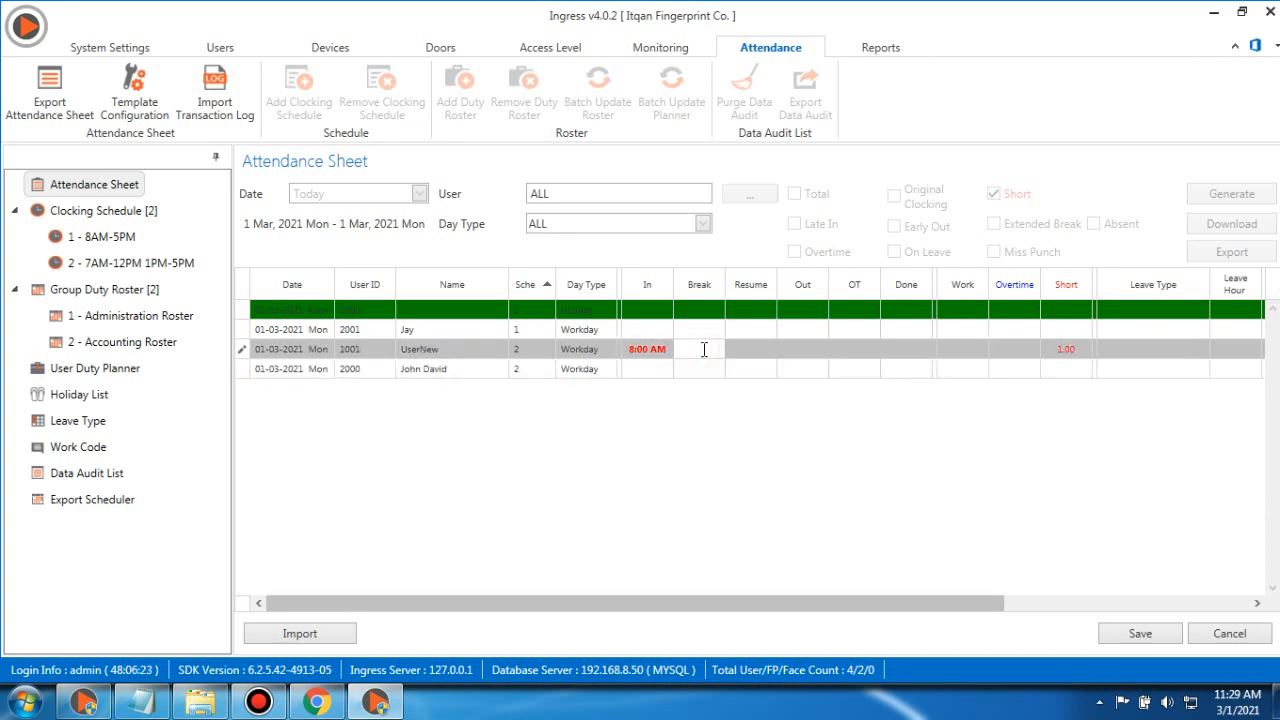
click(703, 349)
text(PM)
- Enter 1:00 PM as Resume and 7:00 PM as Out for UserNew and save the attendance sheet
click(752, 349)
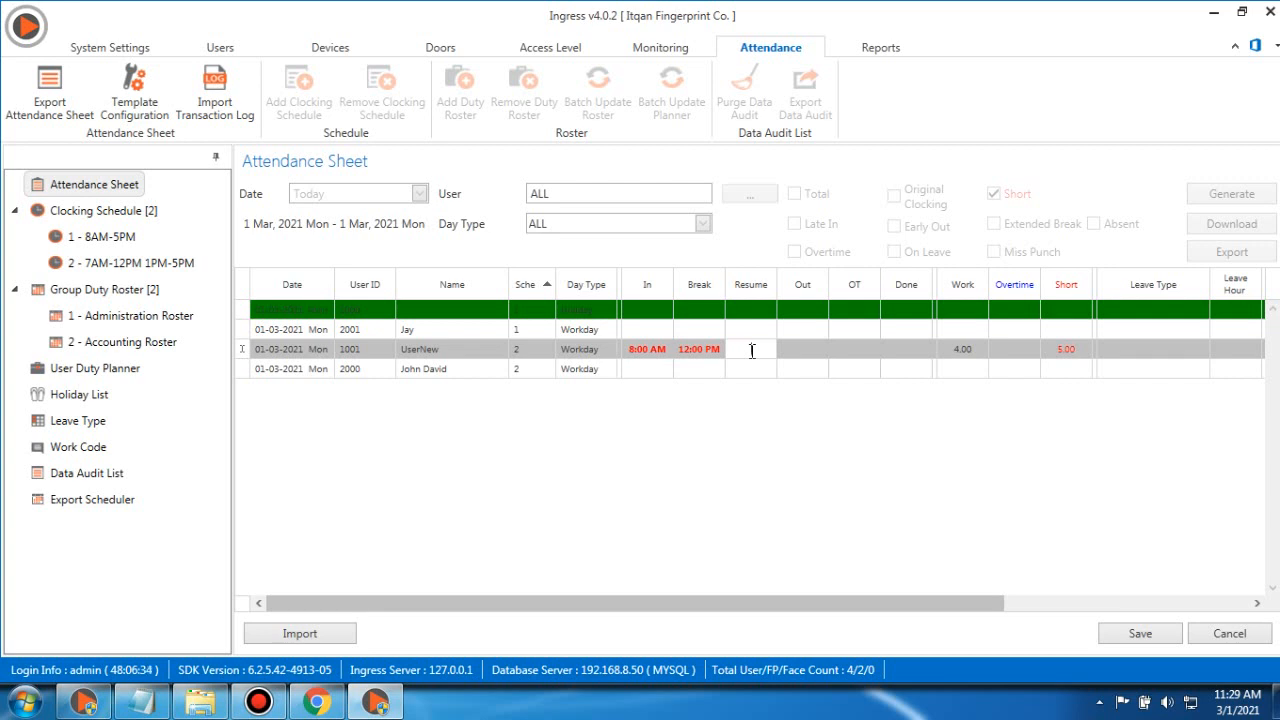
text(1p)
click(791, 348)
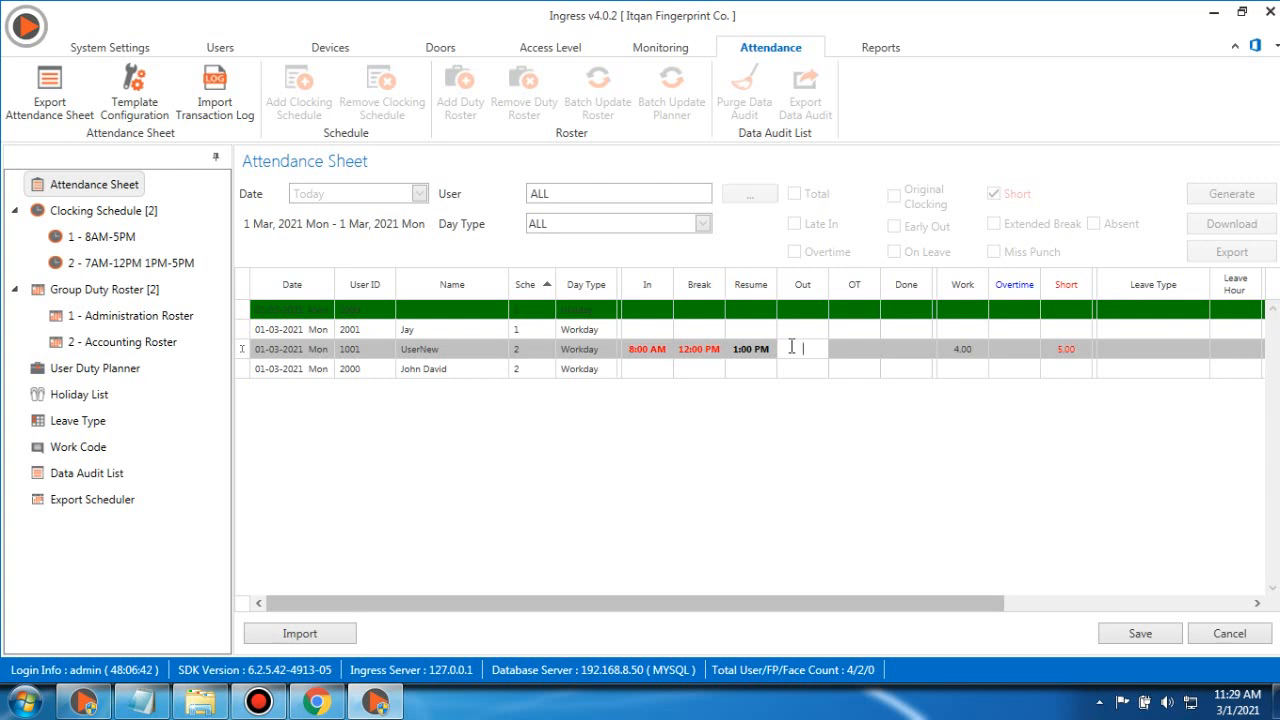
text(5p)
click(1127, 636)
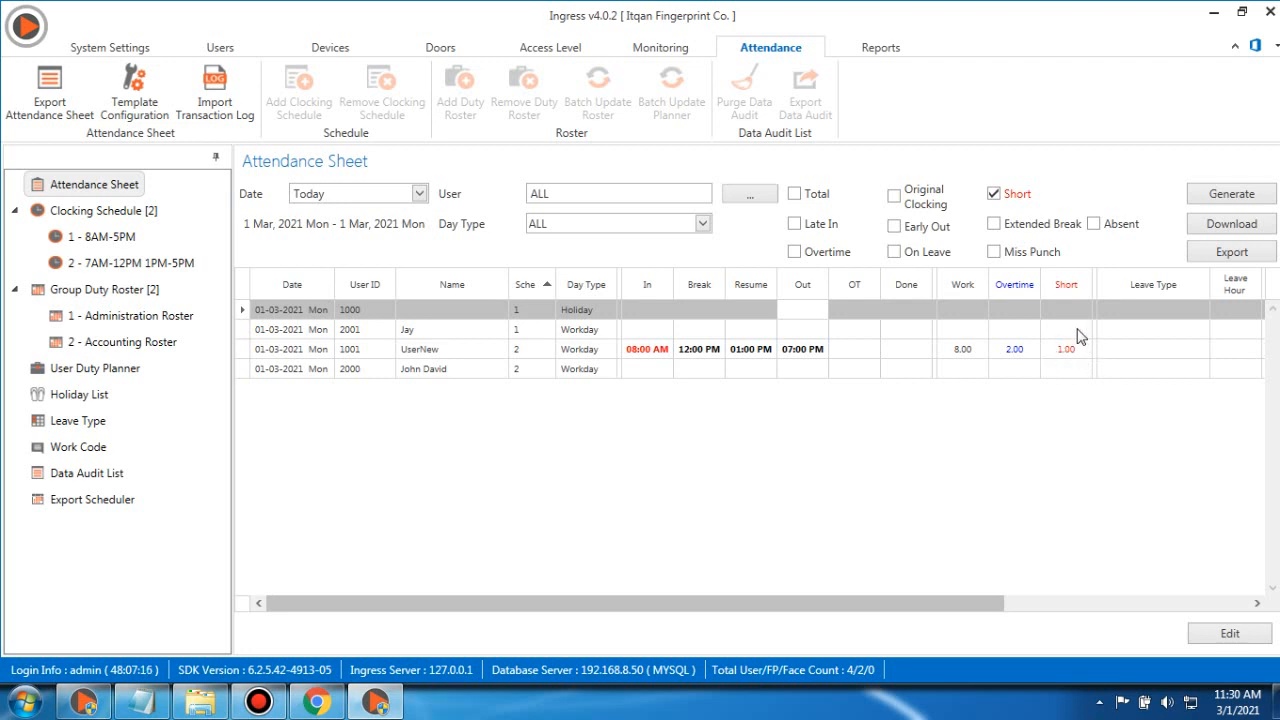
- Enable deducting short time from OT in the 7AM-12PM 1PM-5PM clocking schedule and save it
click(166, 272)
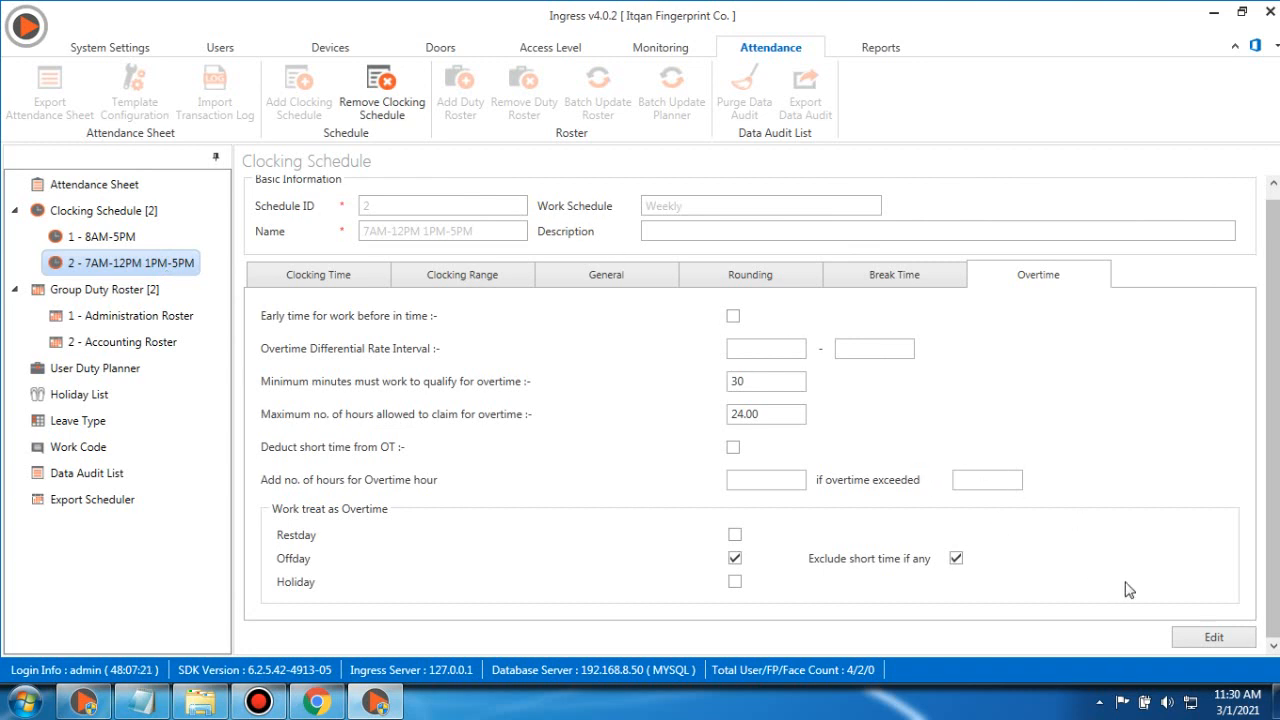
click(1205, 640)
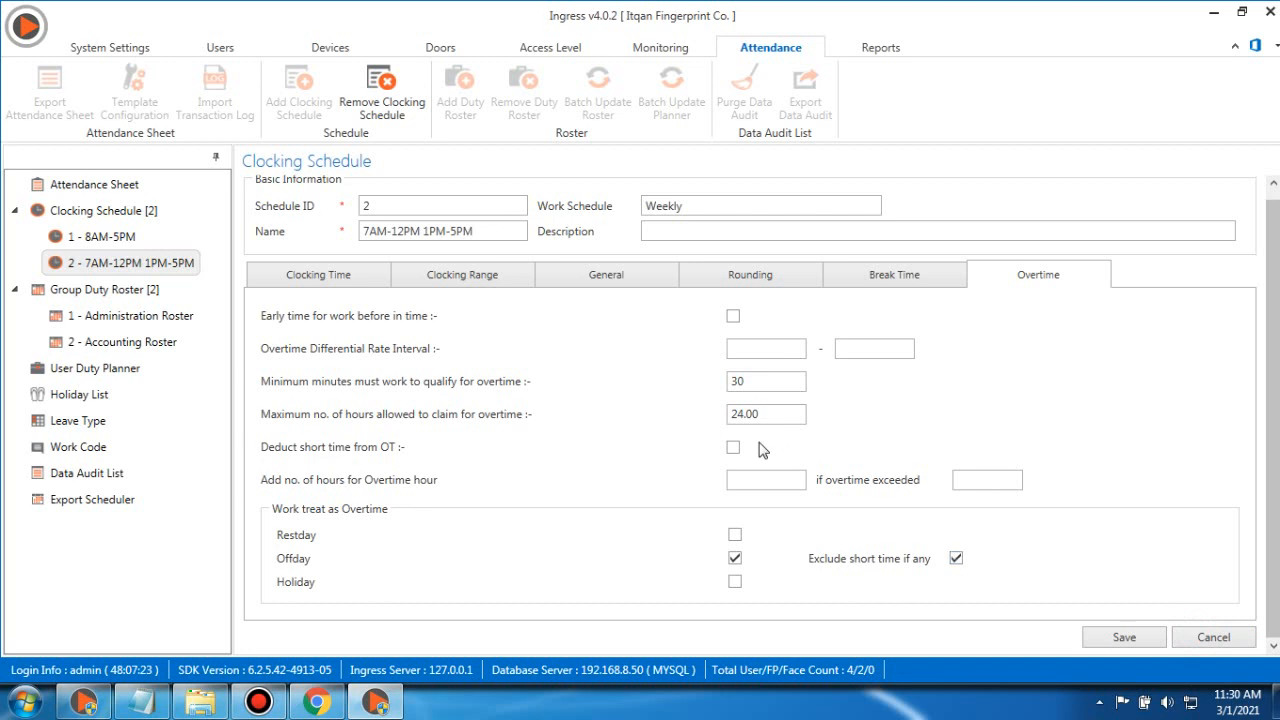
click(733, 447)
click(1122, 640)
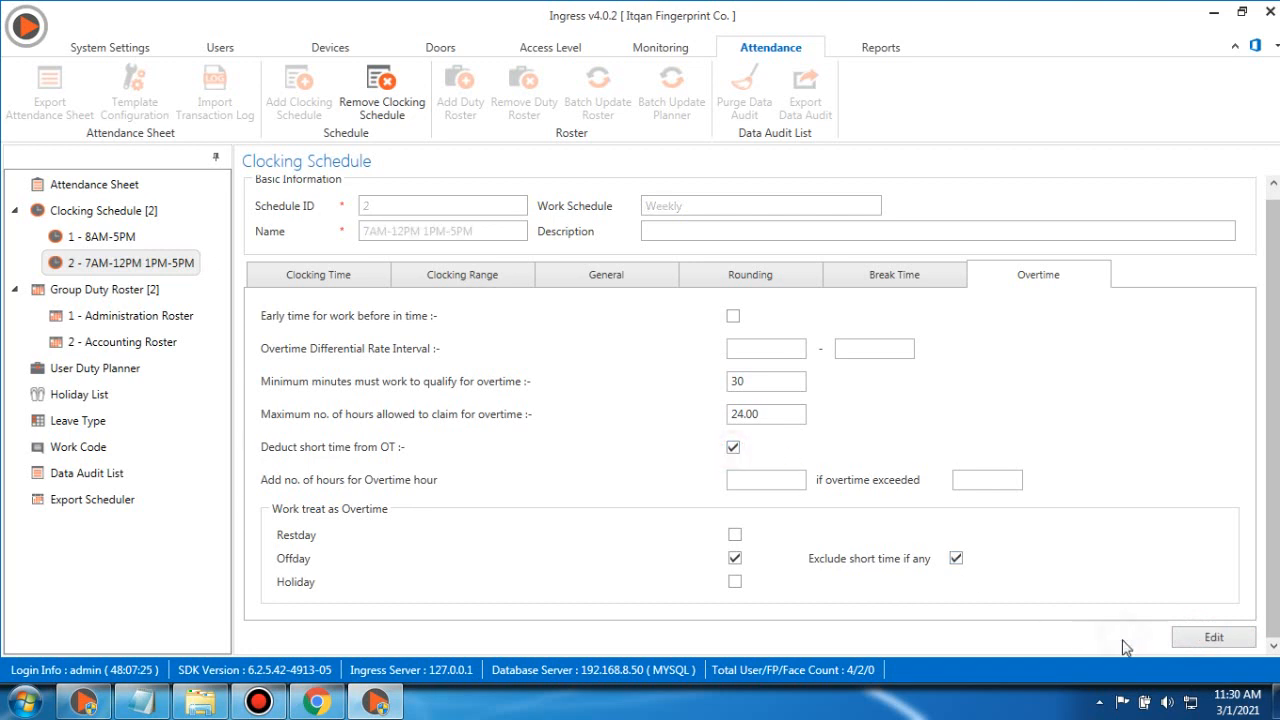
- Generate today's attendance records for UserNew only
click(98, 184)
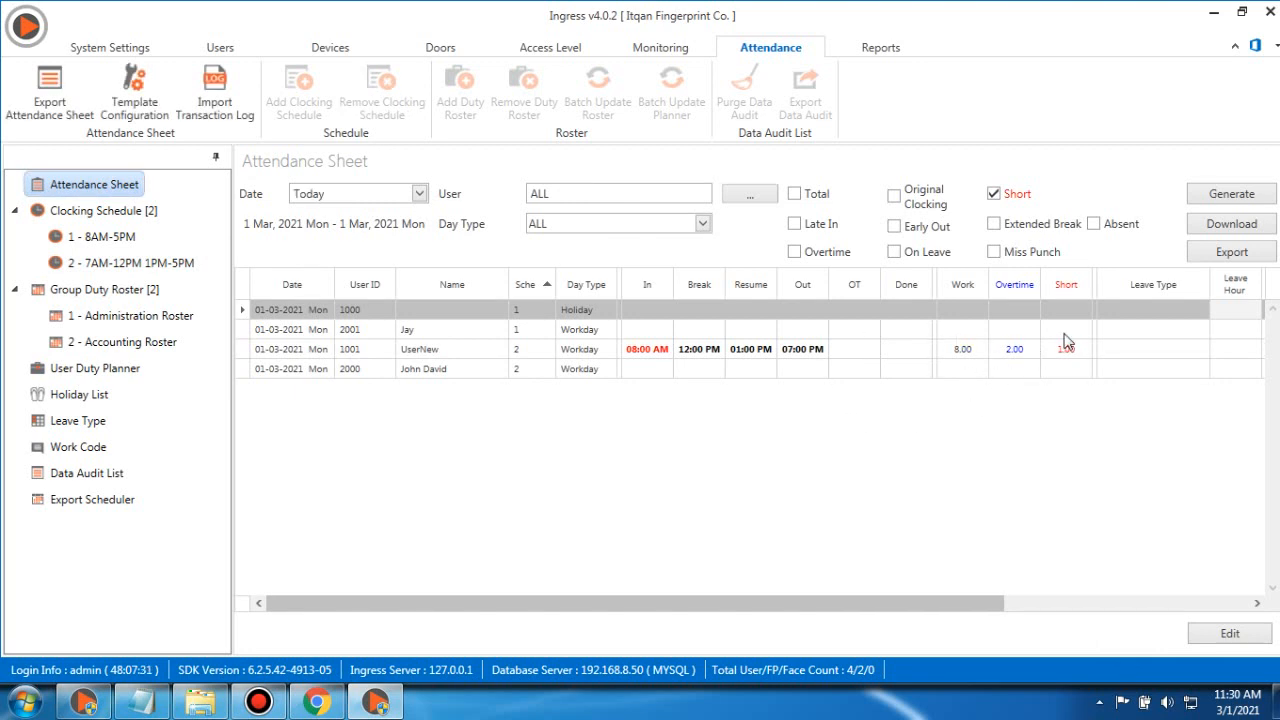
click(1208, 194)
drag(700, 58, 771, 60)
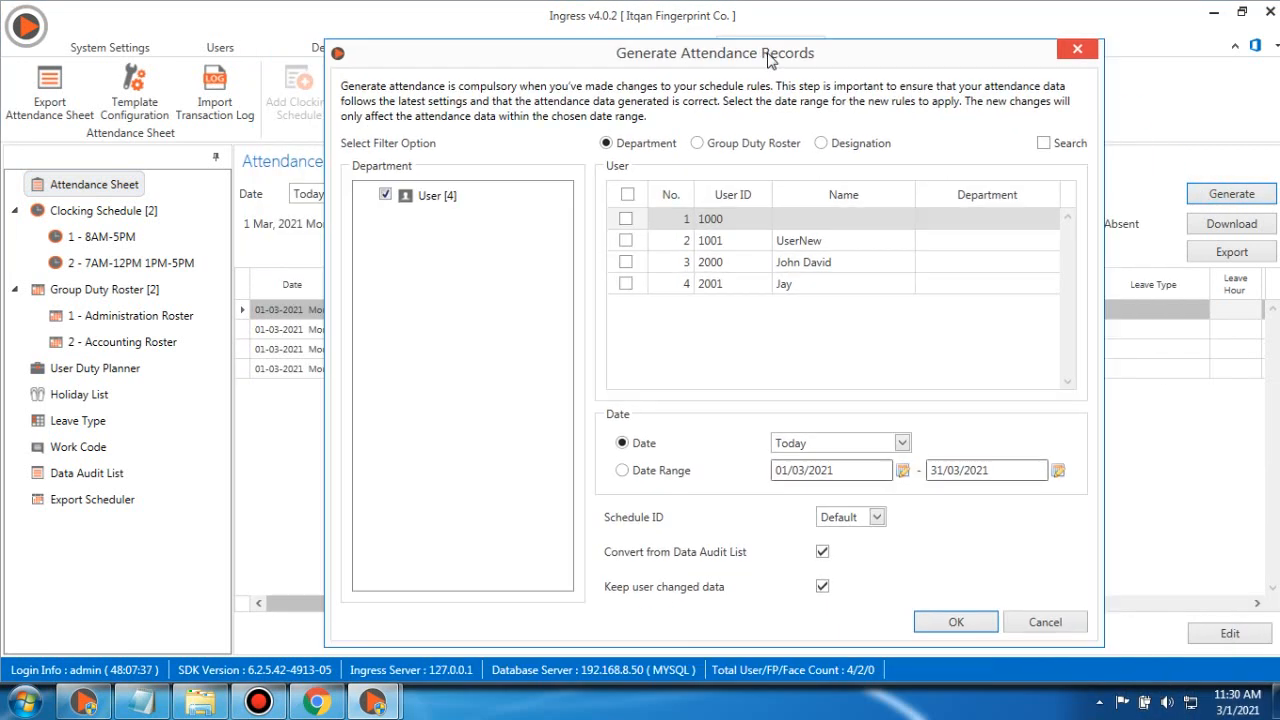
click(627, 242)
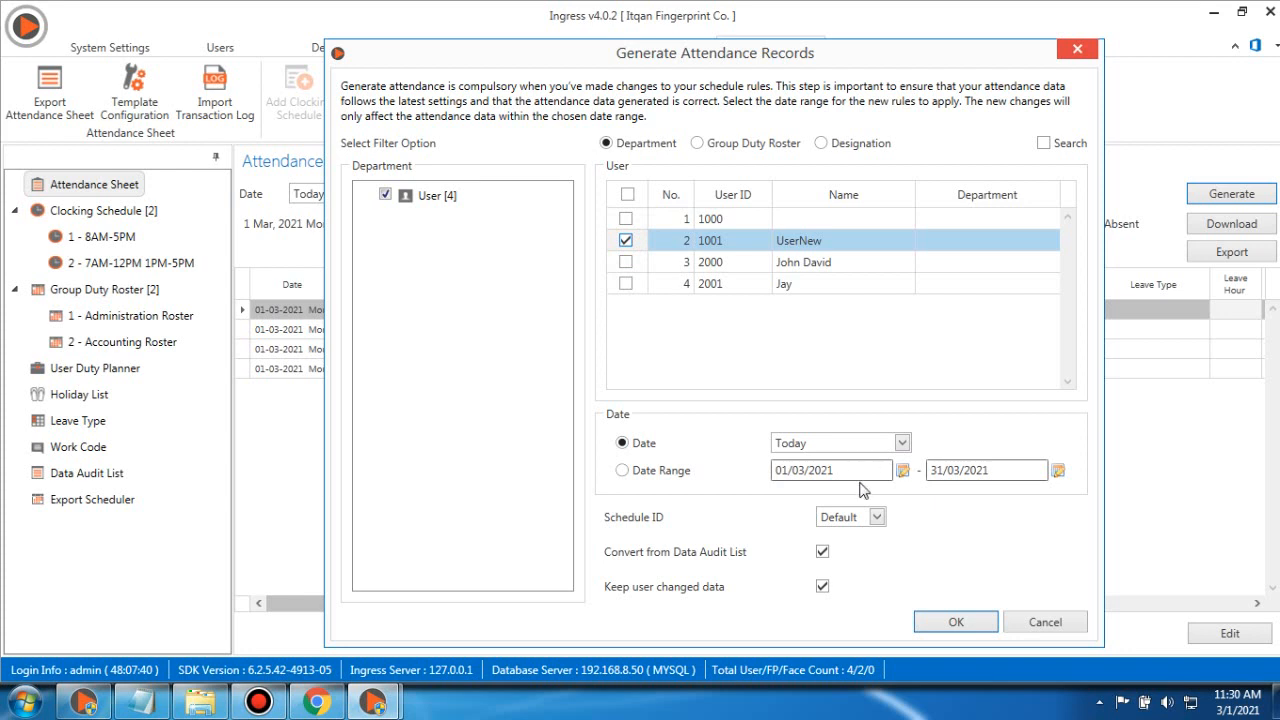
click(957, 623)
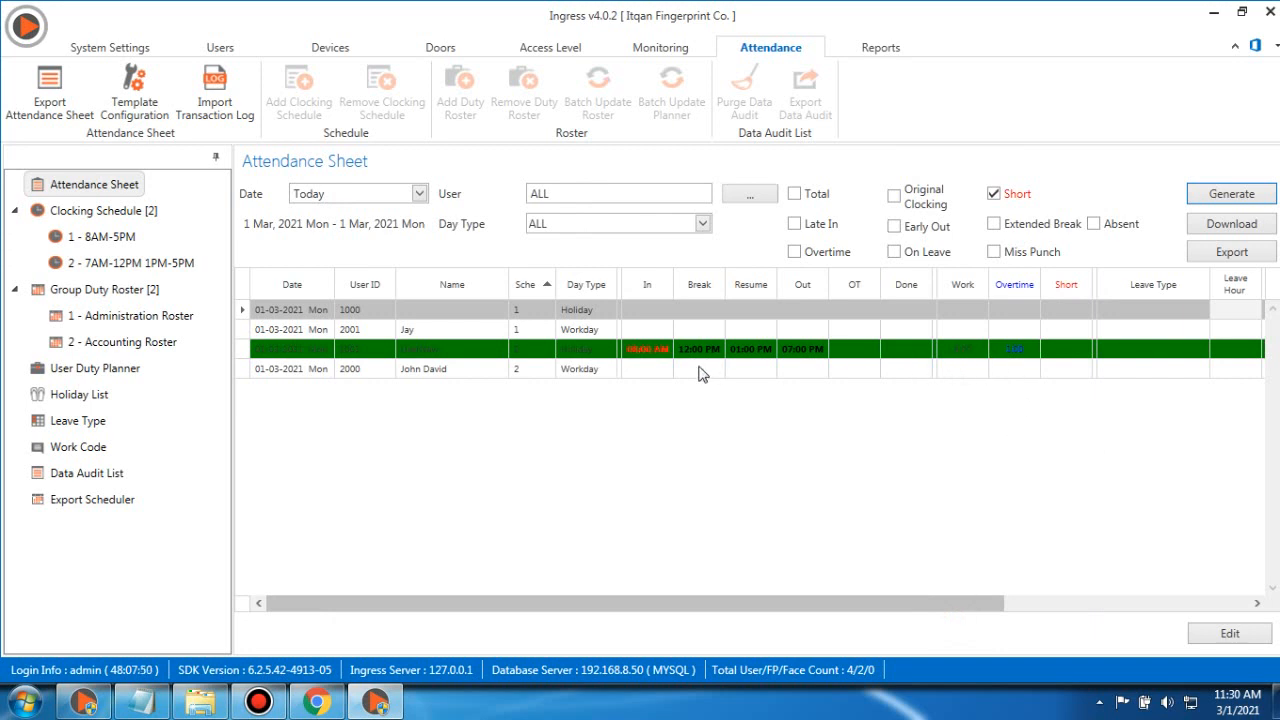
- Change UserNew's day type for 1 March 2021 to Workday in the attendance sheet and save
click(648, 369)
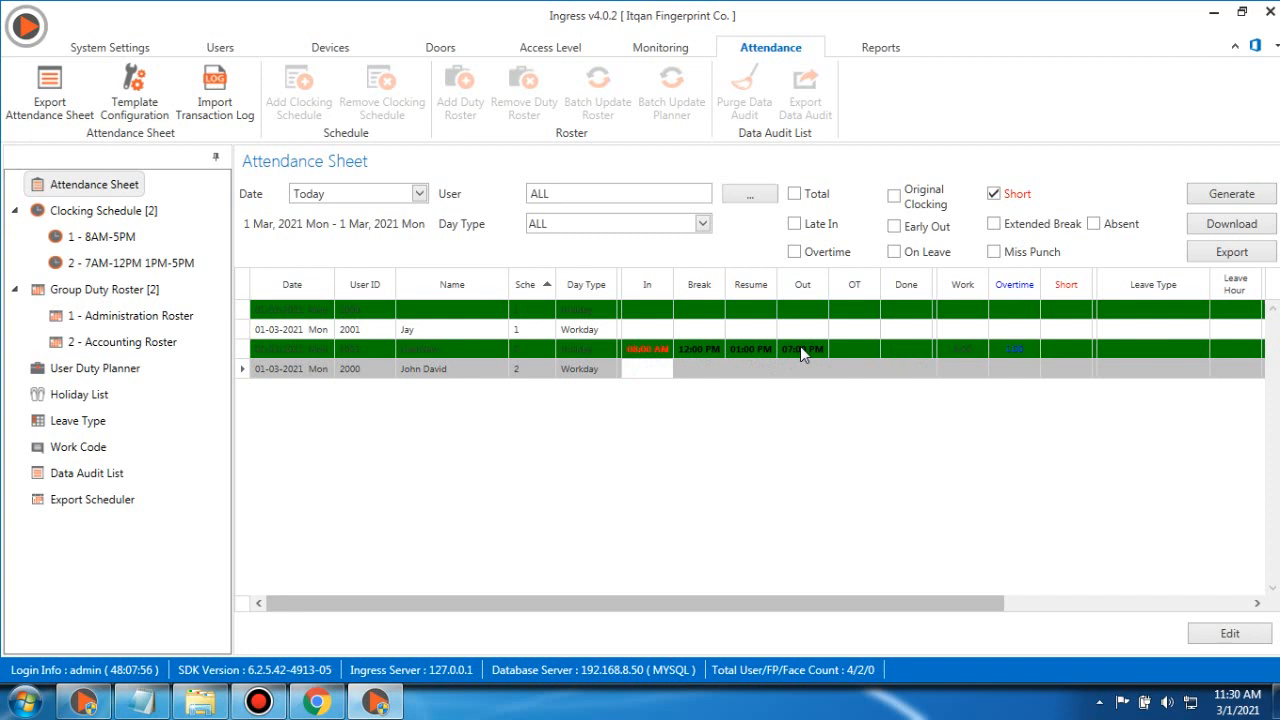
click(620, 352)
click(1212, 630)
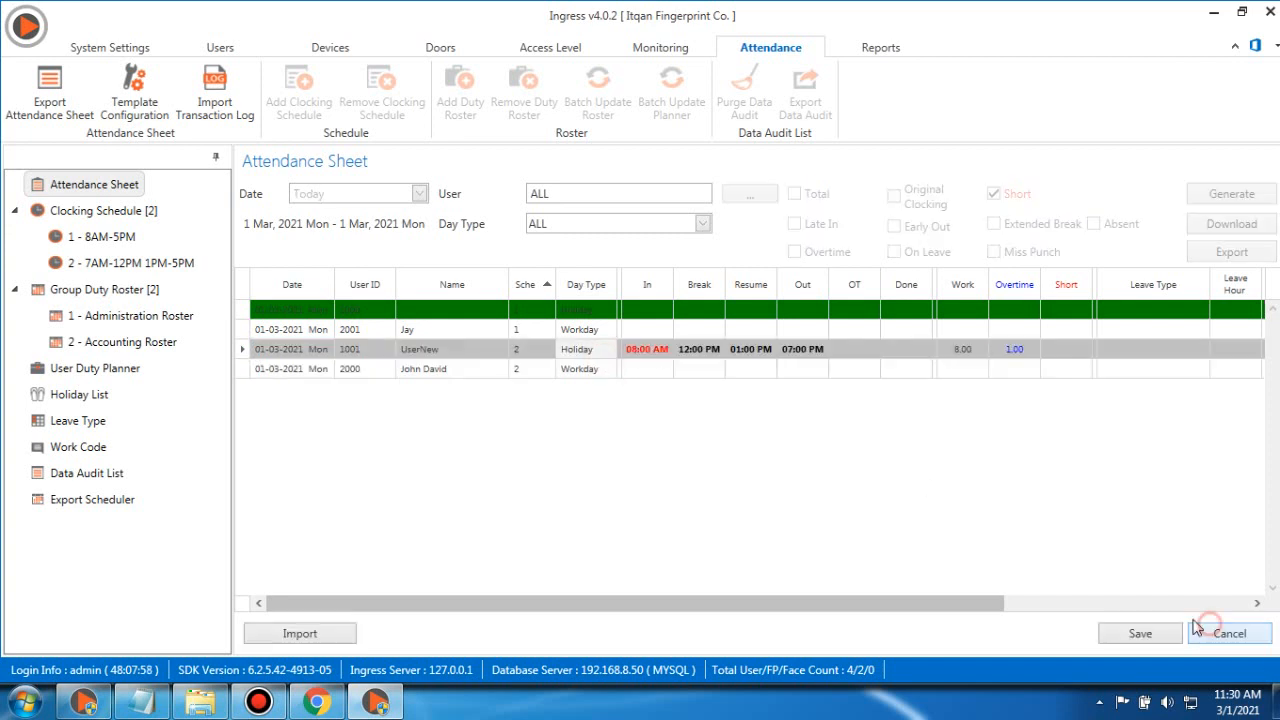
click(590, 349)
click(607, 349)
click(580, 369)
click(1137, 635)
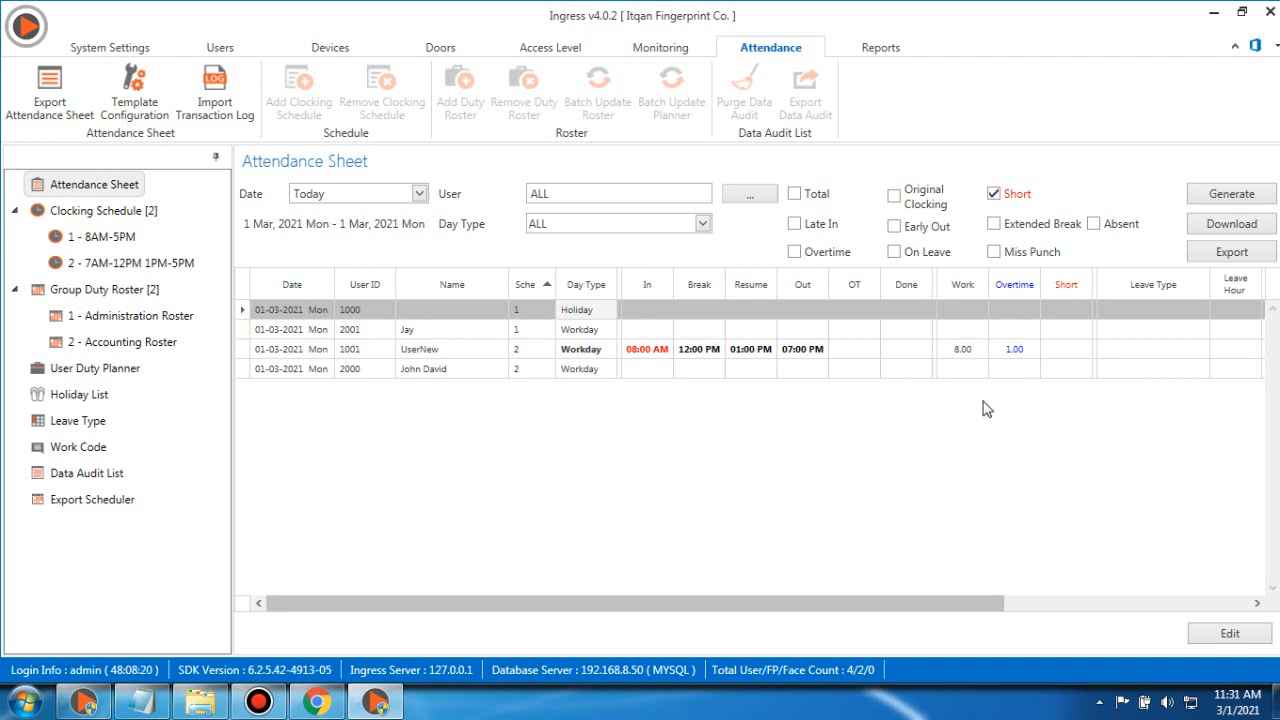
- Open the Electronic Time Card attendance listing report
click(869, 51)
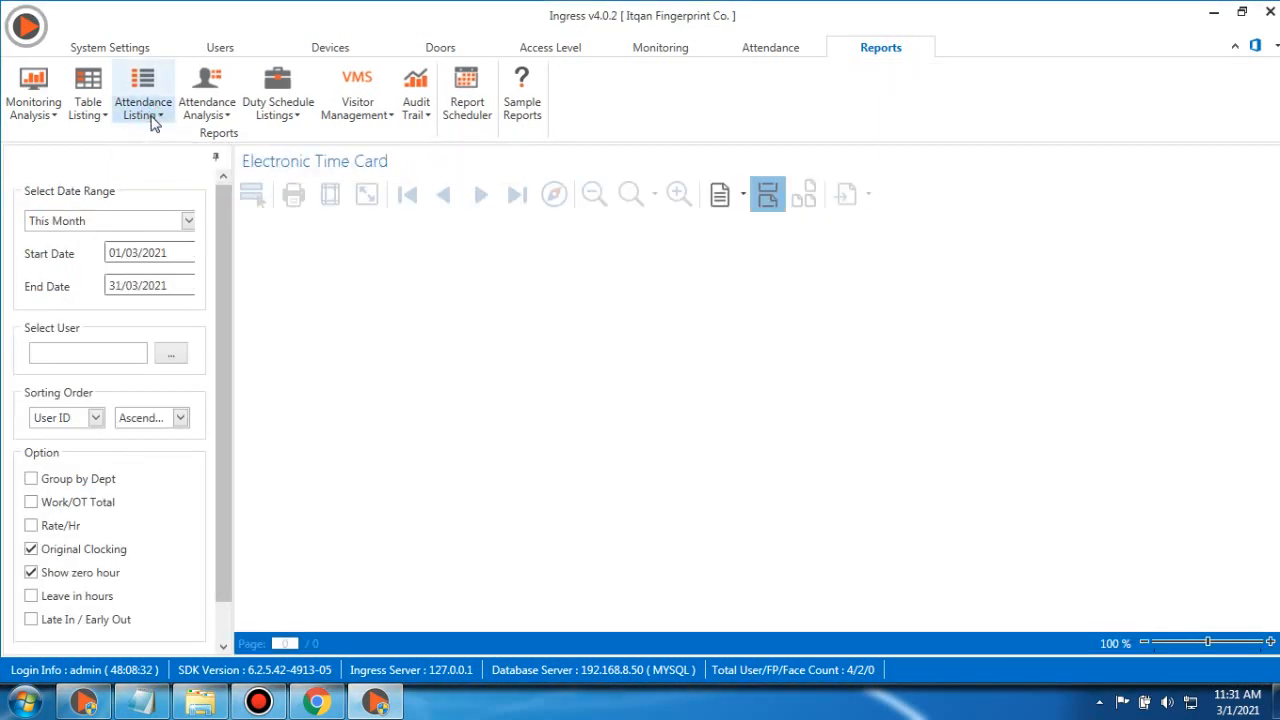
click(152, 116)
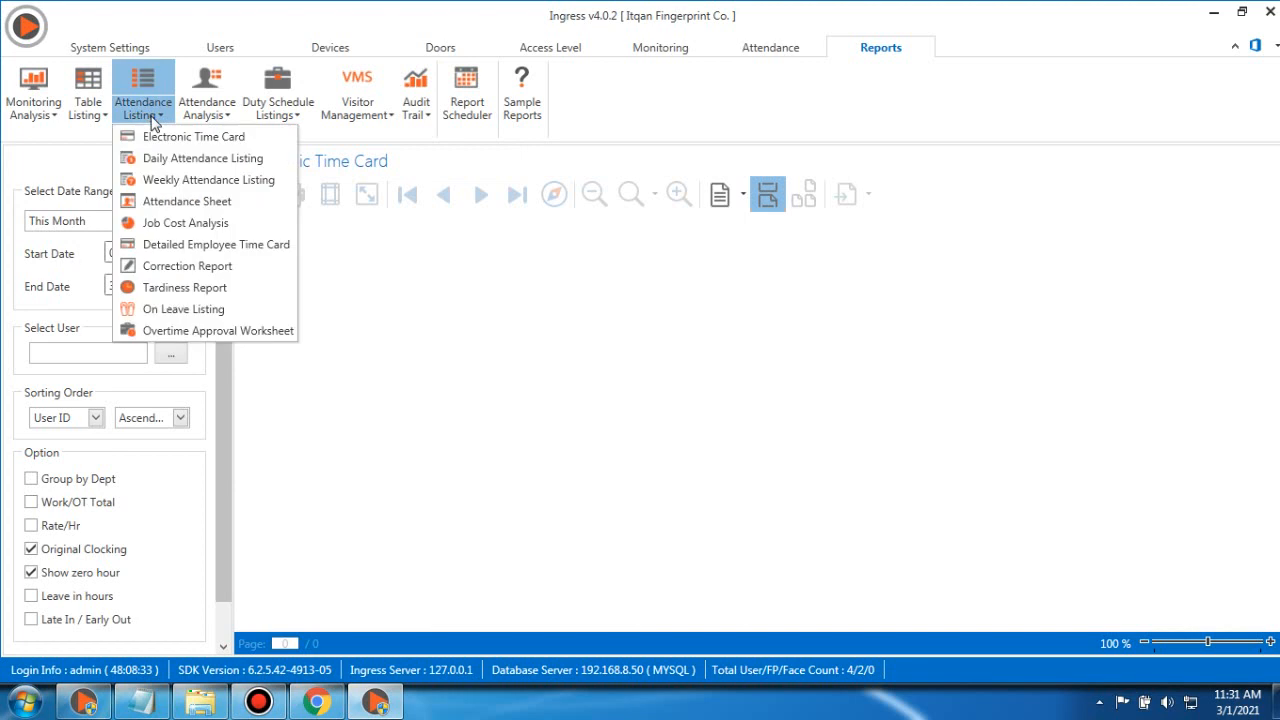
click(165, 138)
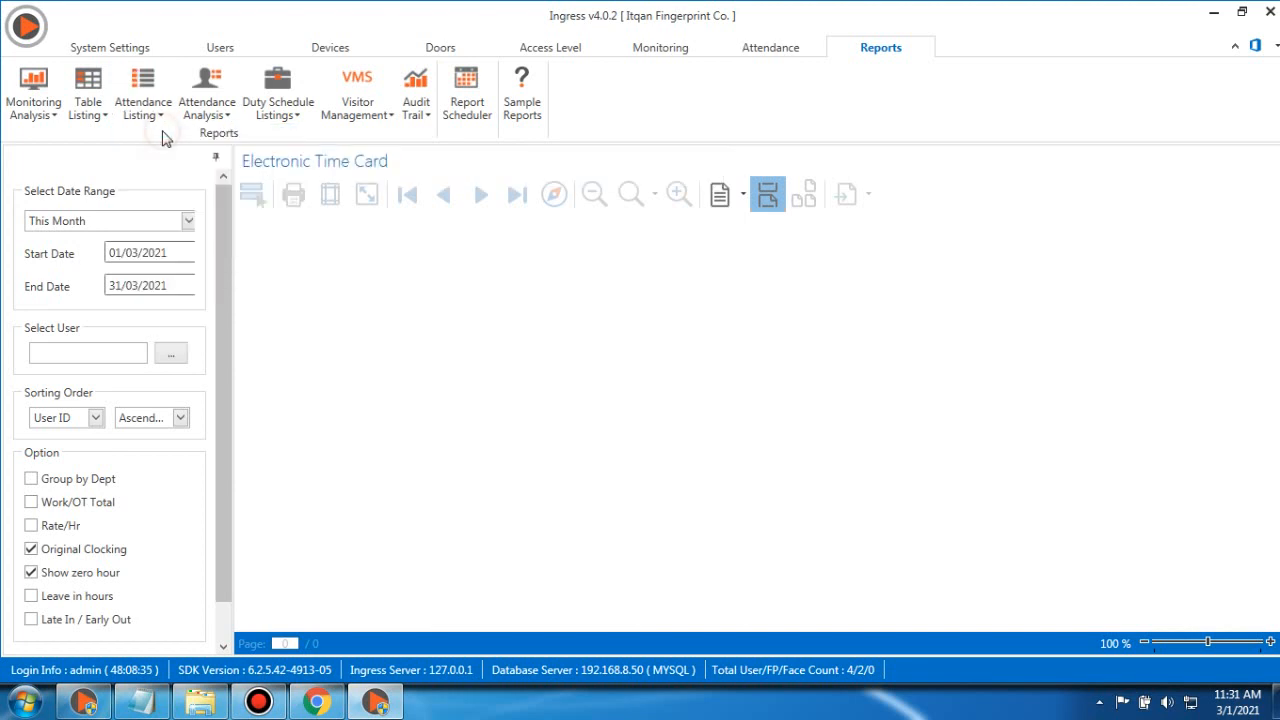
- Set the time card report's date range from 21/02/2021 to 21/03/2021
drag(236, 218, 273, 221)
click(221, 220)
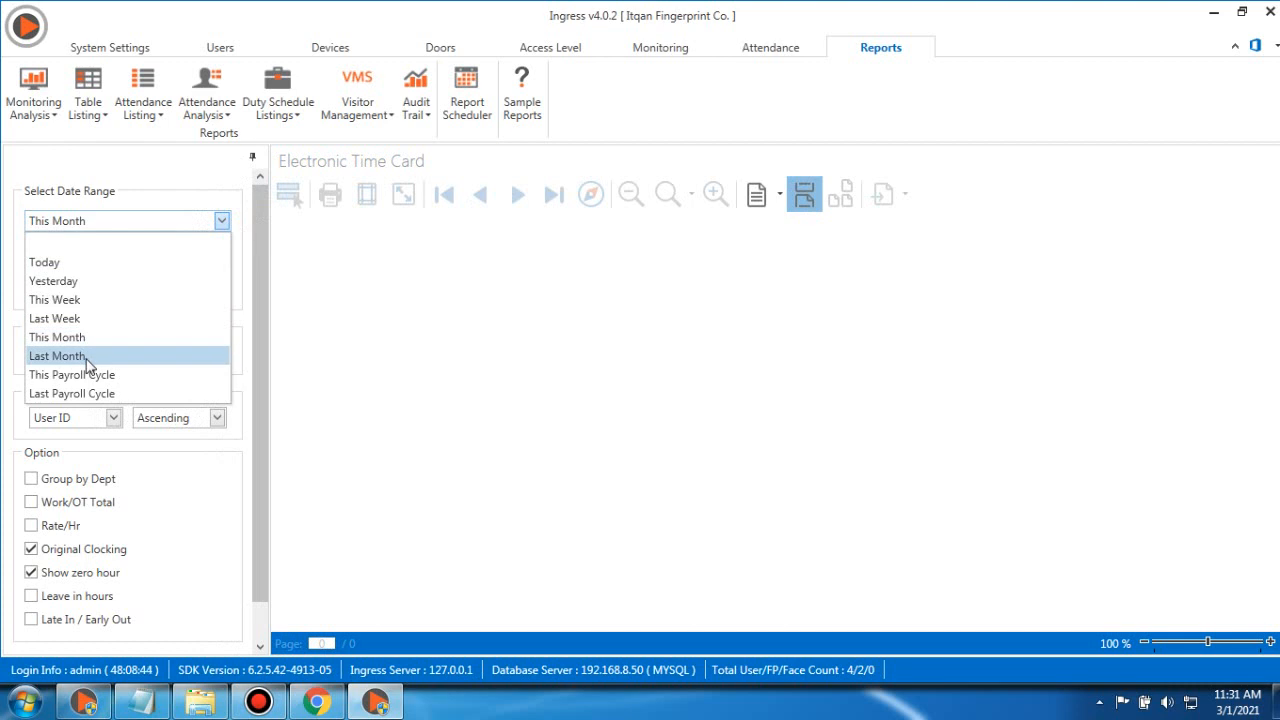
click(248, 273)
click(218, 257)
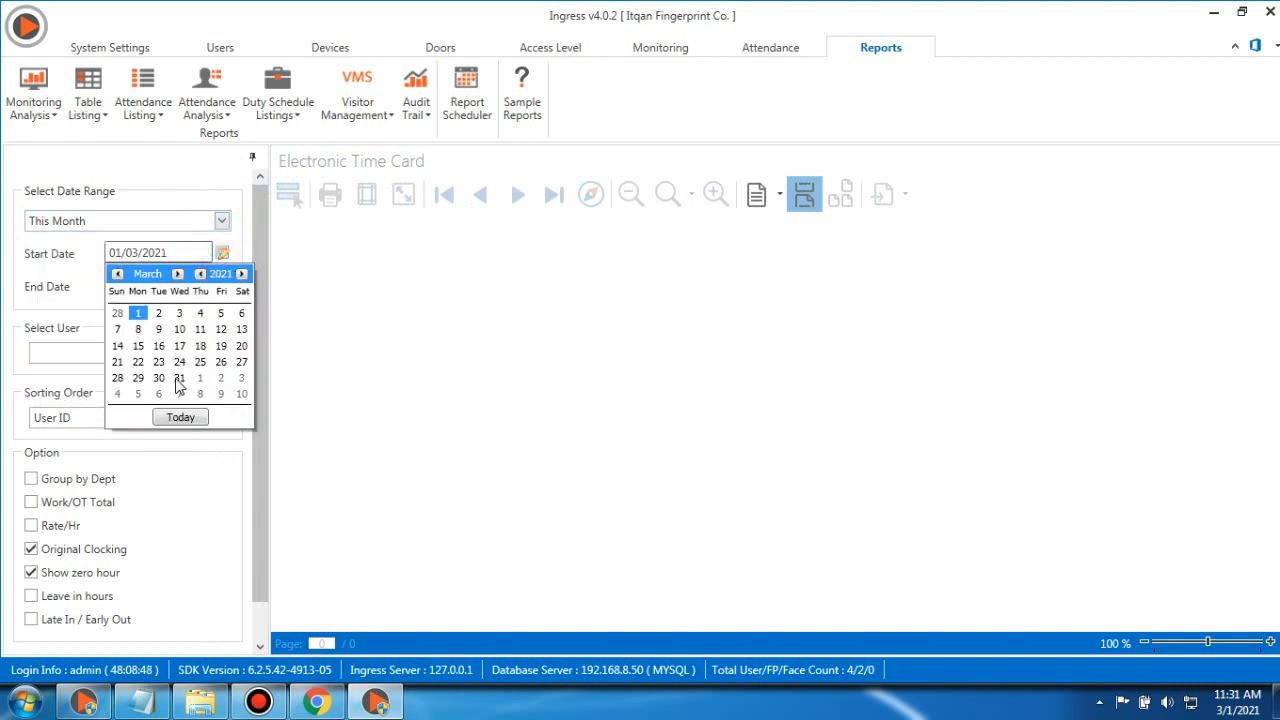
click(117, 273)
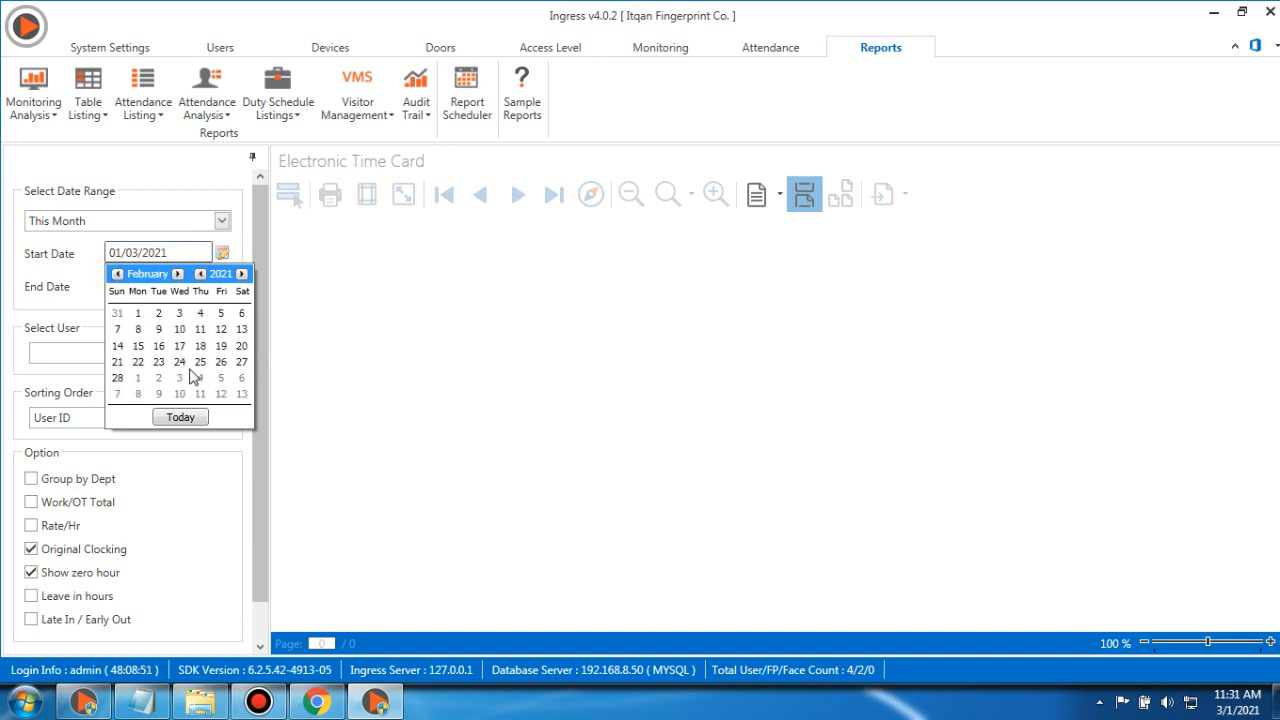
click(117, 362)
click(221, 285)
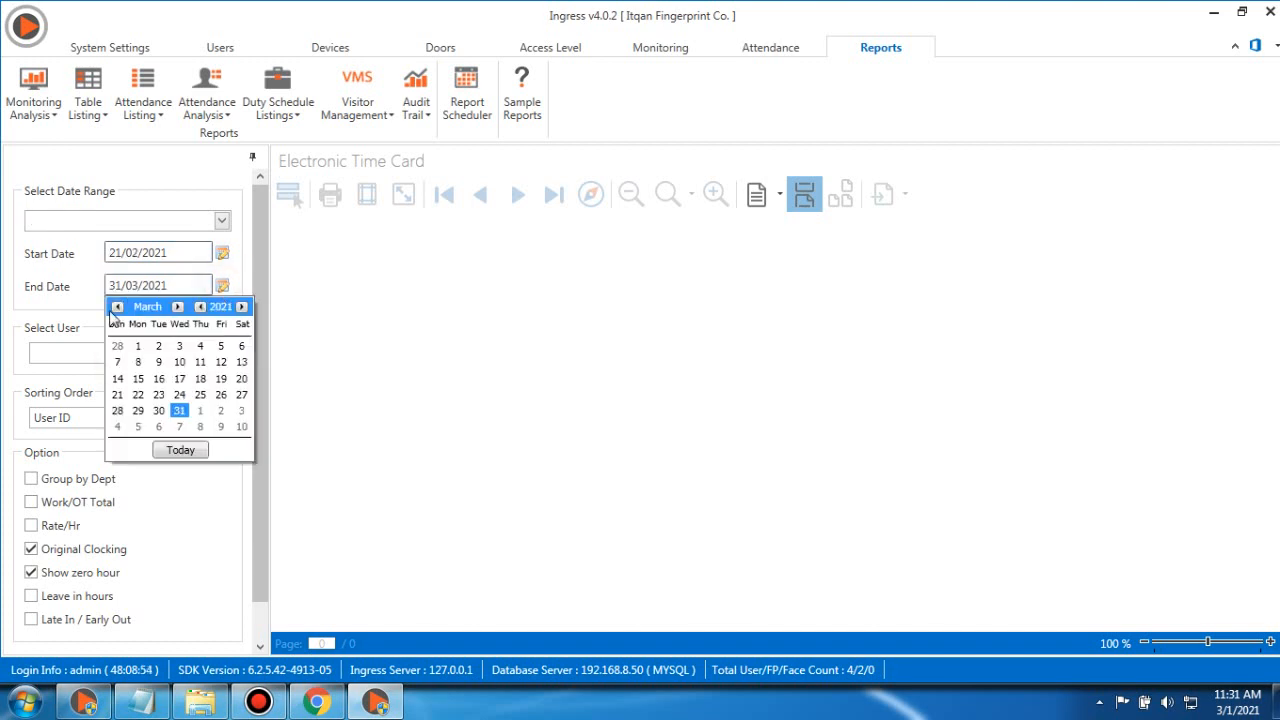
click(117, 394)
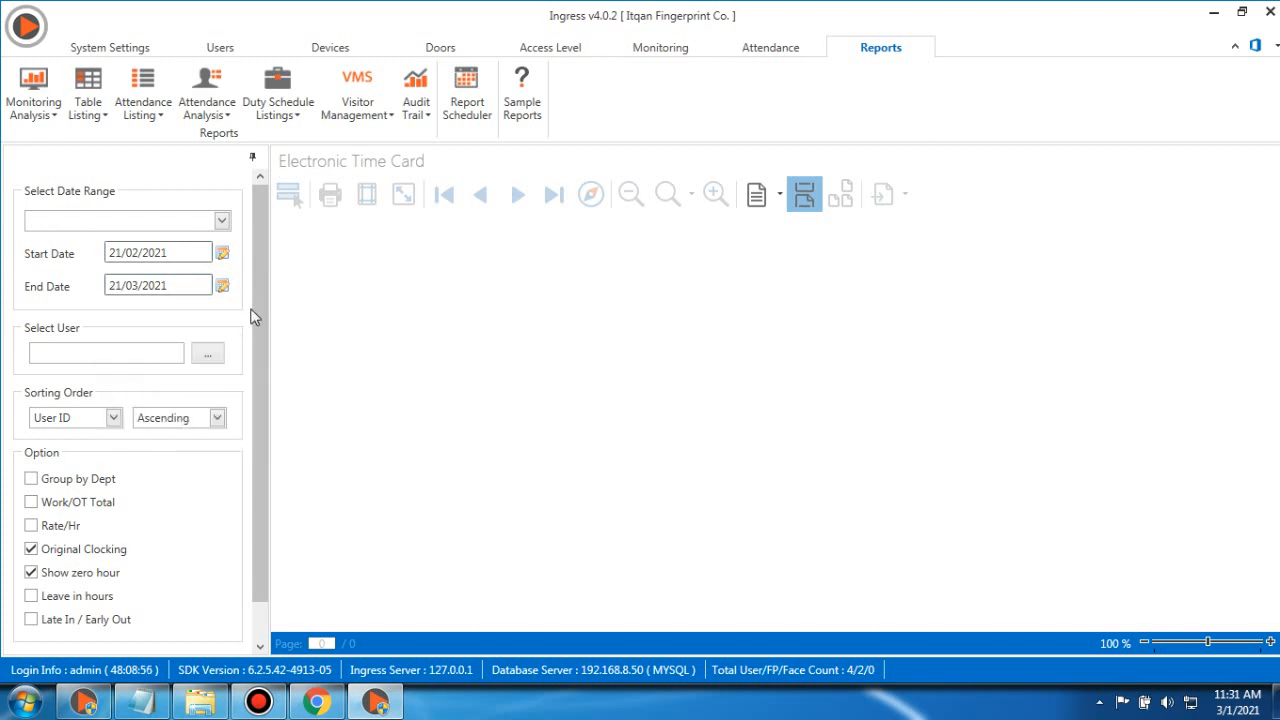
- Select all users in the User department for the Electronic Time Card report
scroll(250, 312, down, 2)
click(207, 313)
click(314, 166)
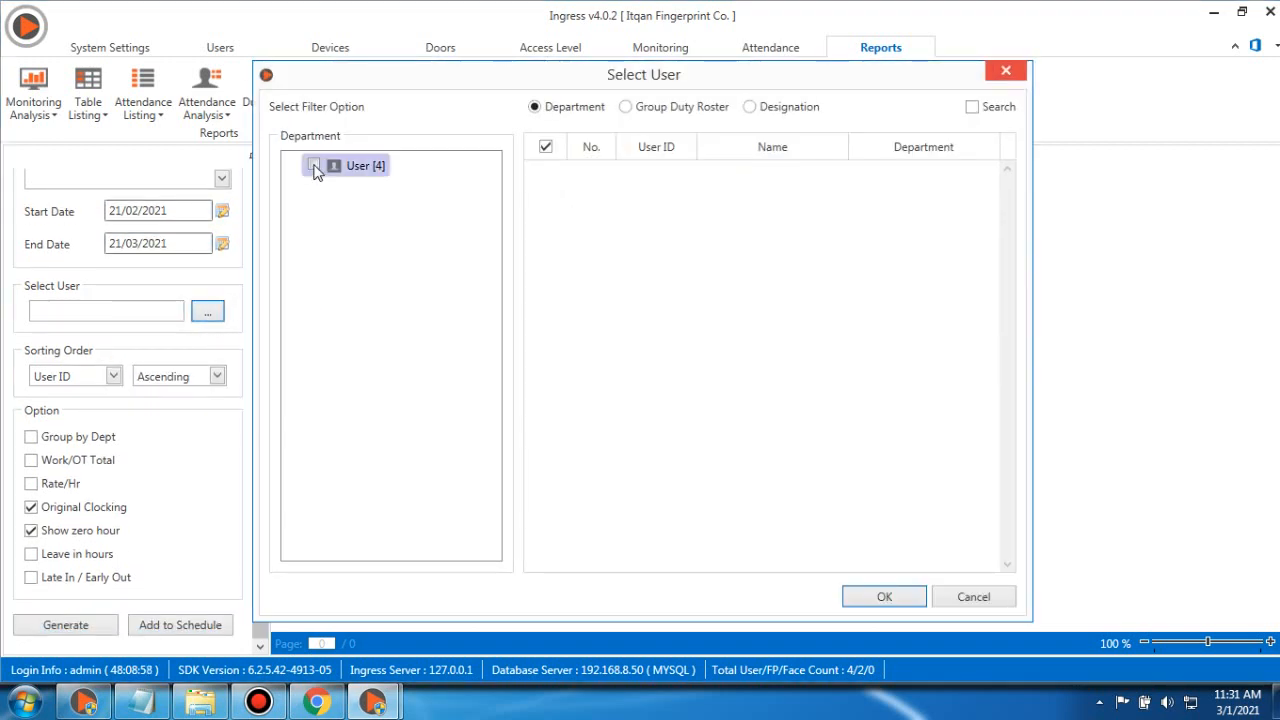
click(545, 147)
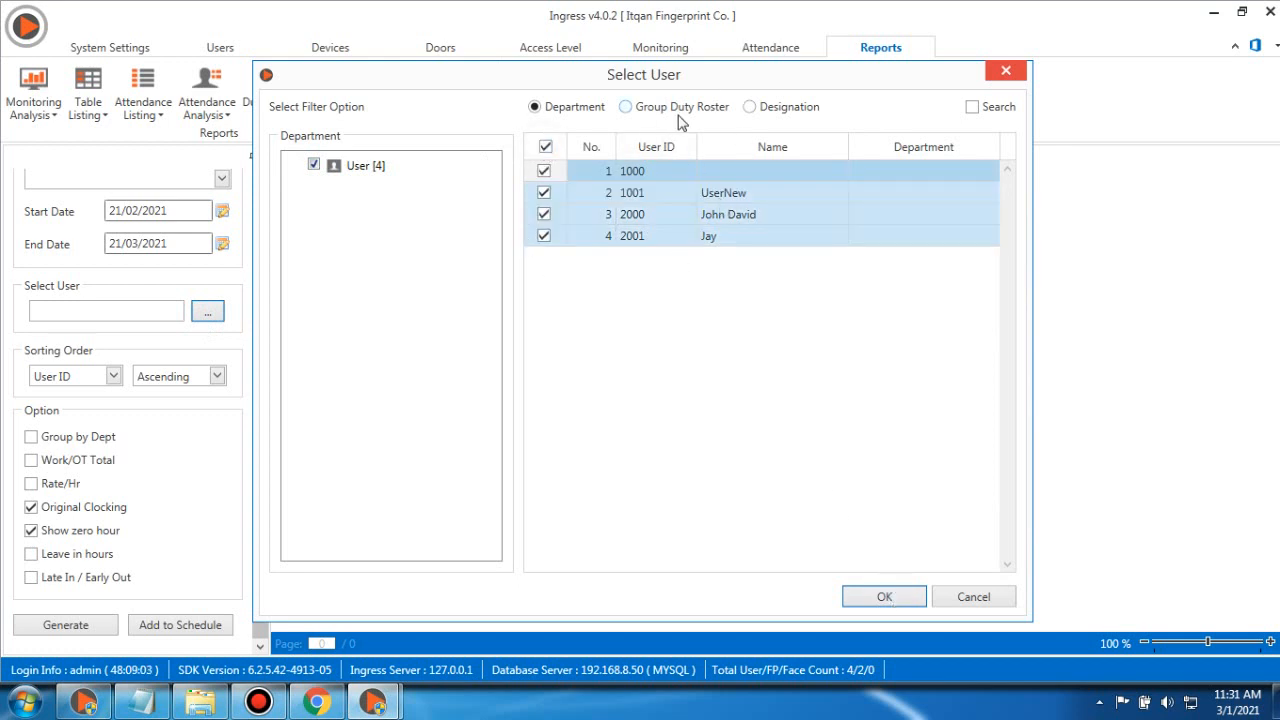
click(625, 107)
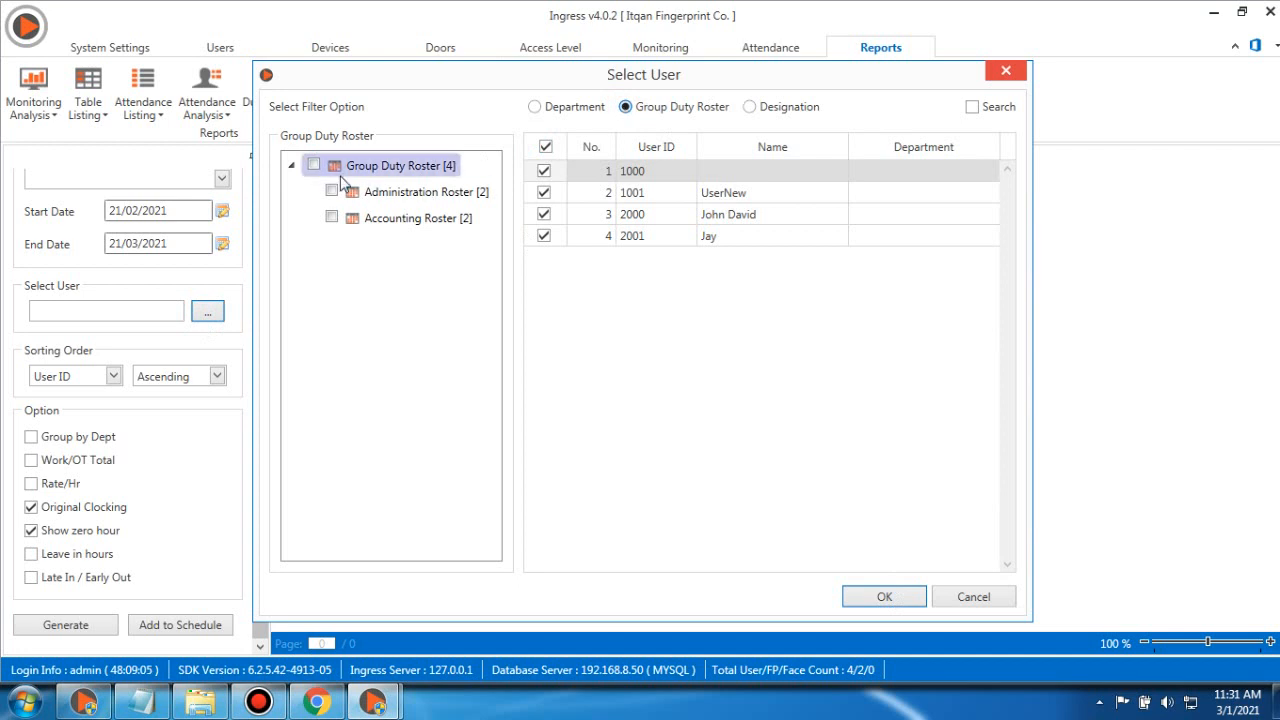
click(534, 107)
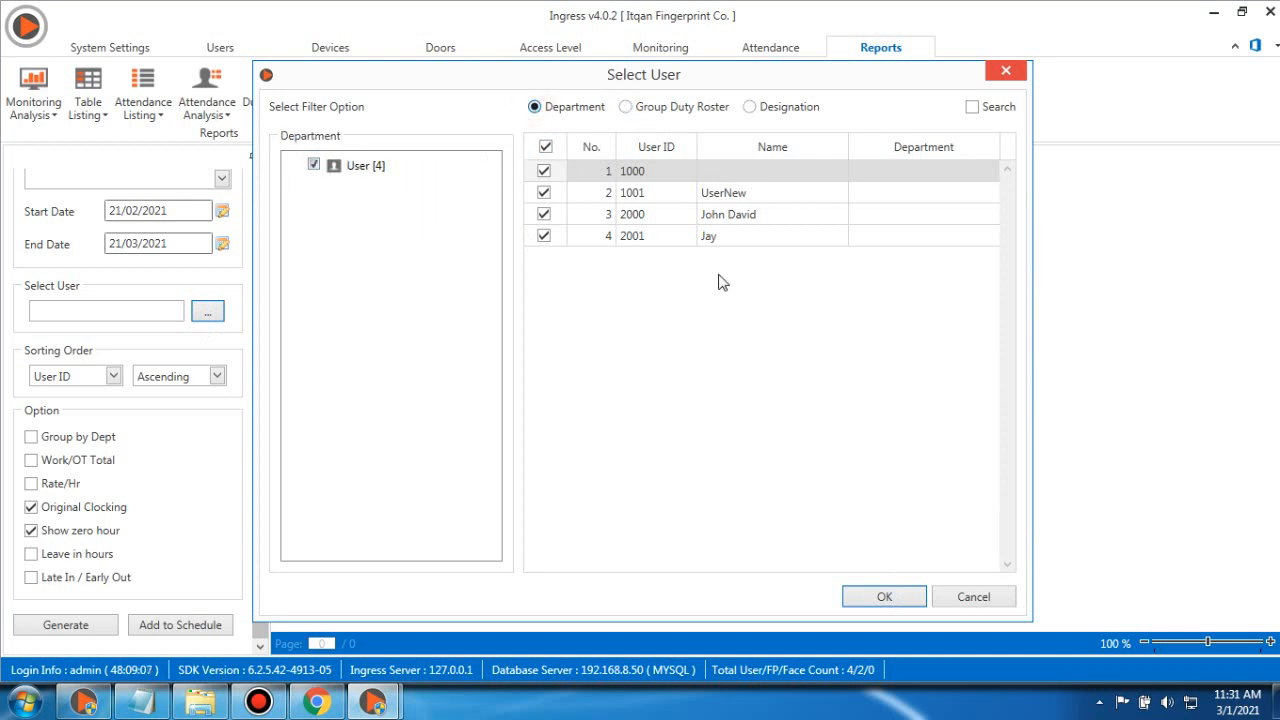
click(892, 598)
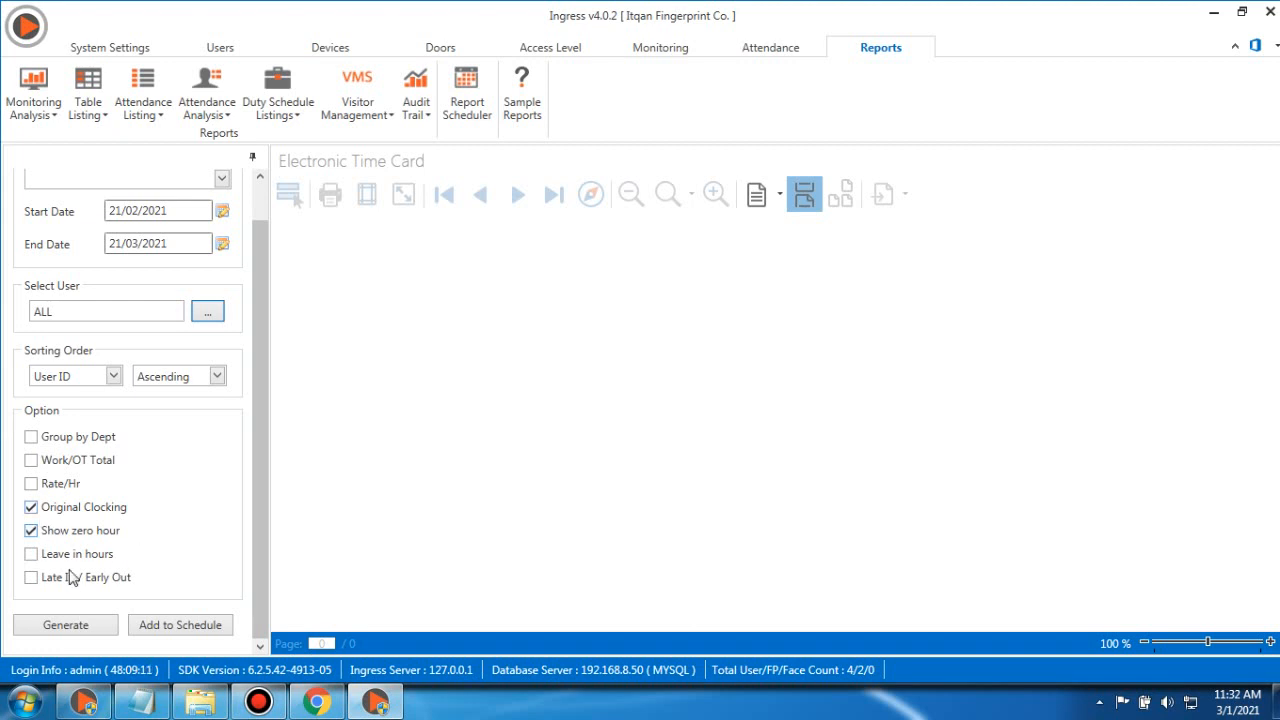
- Turn off Original Clocking and generate the Electronic Time Card report
click(31, 508)
click(80, 628)
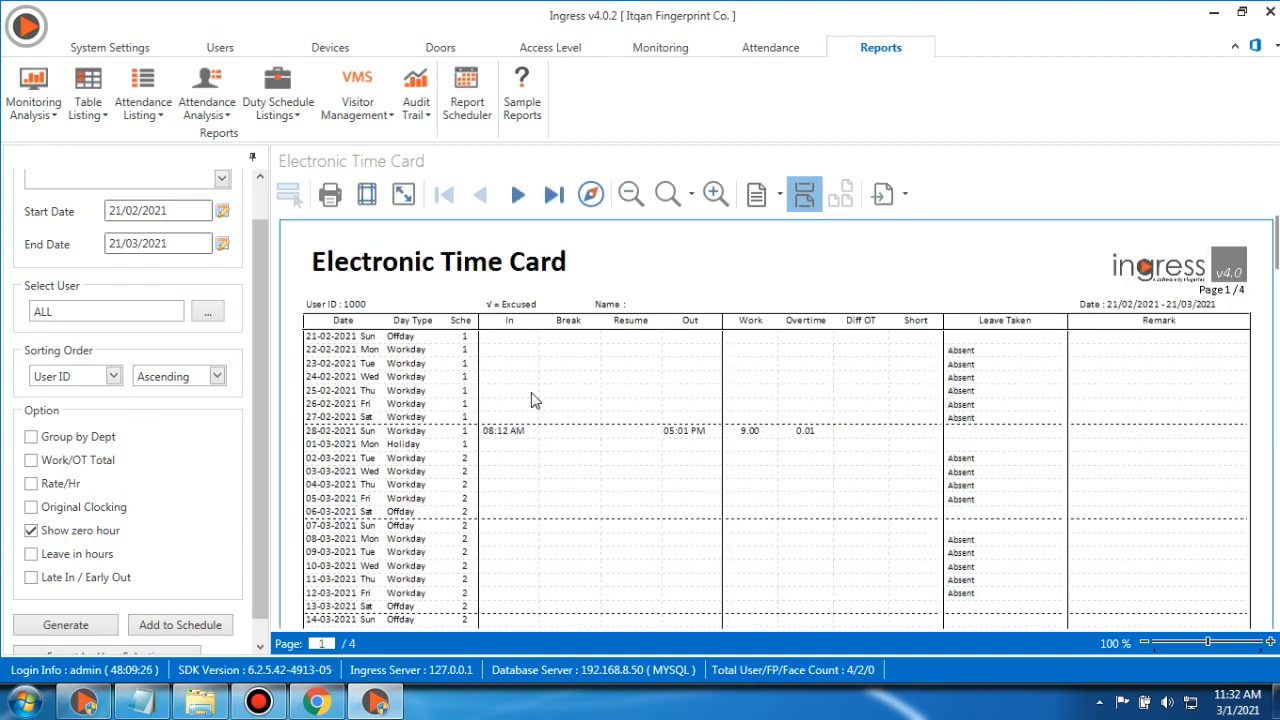
- Examine the daily clockings, work, overtime and short hours, absences and summary totals on the first three time card pages
scroll(533, 400, down, 5)
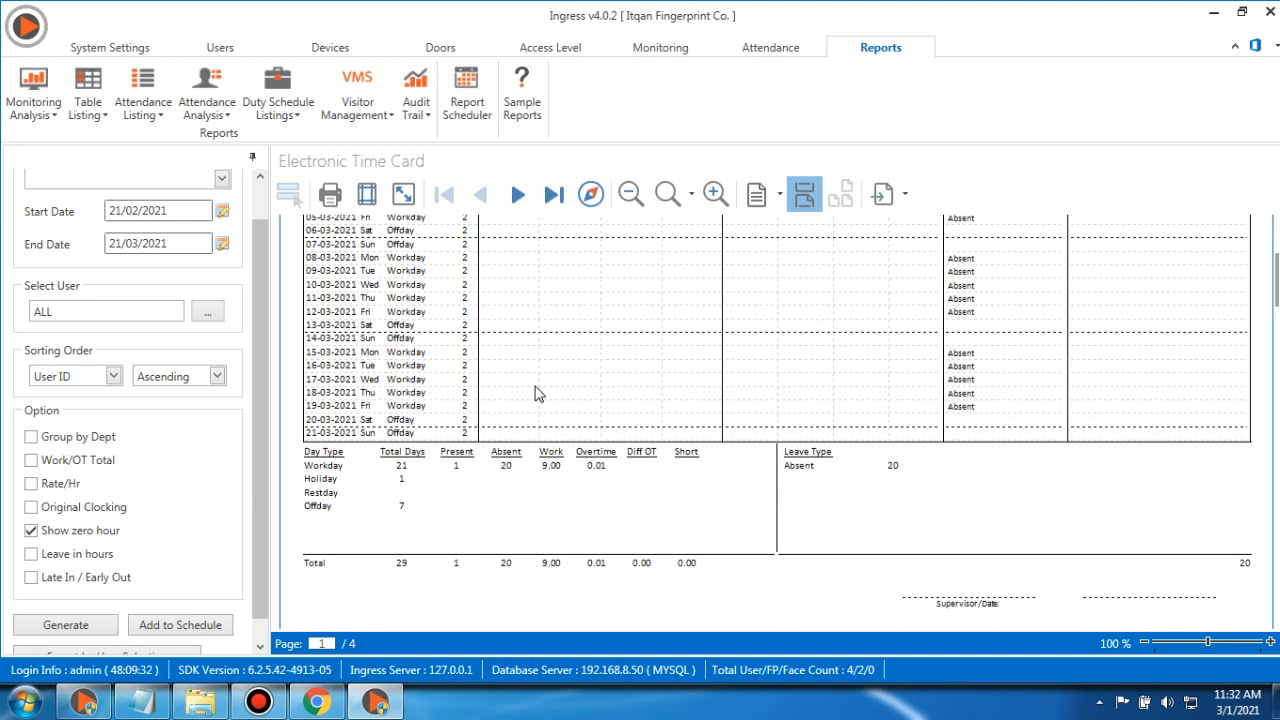
scroll(535, 393, up, 5)
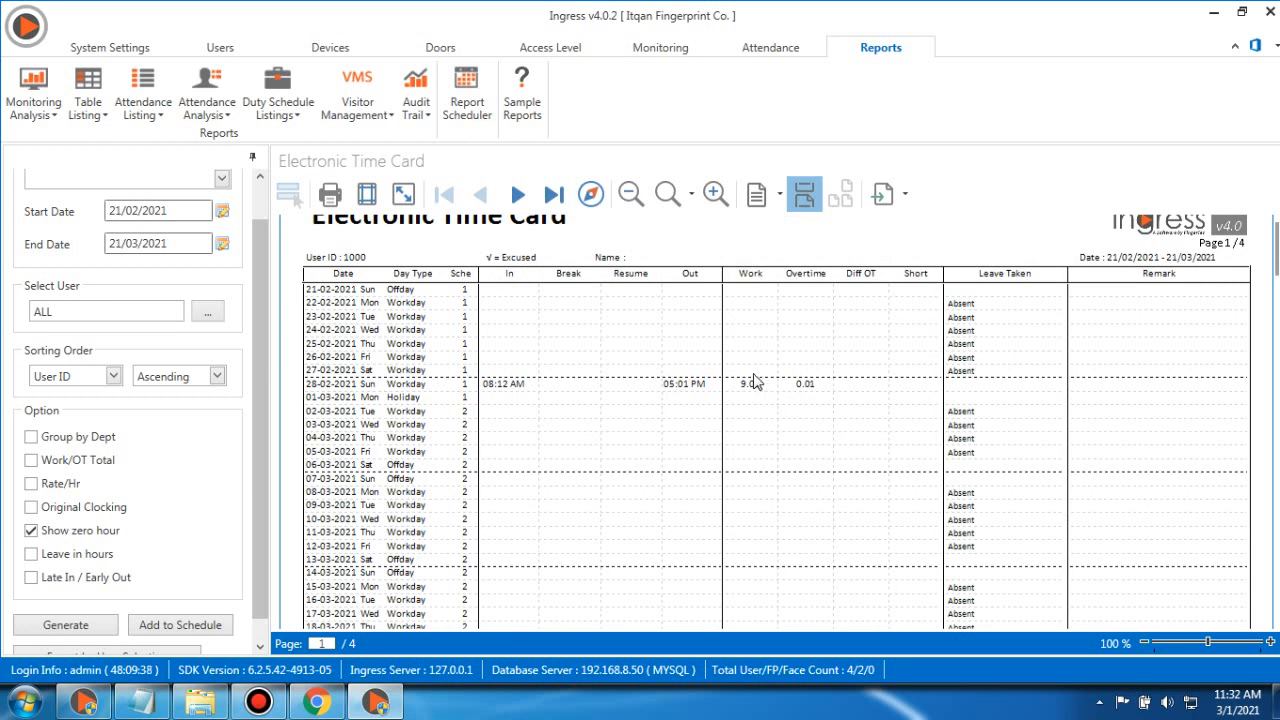
scroll(834, 399, down, 1)
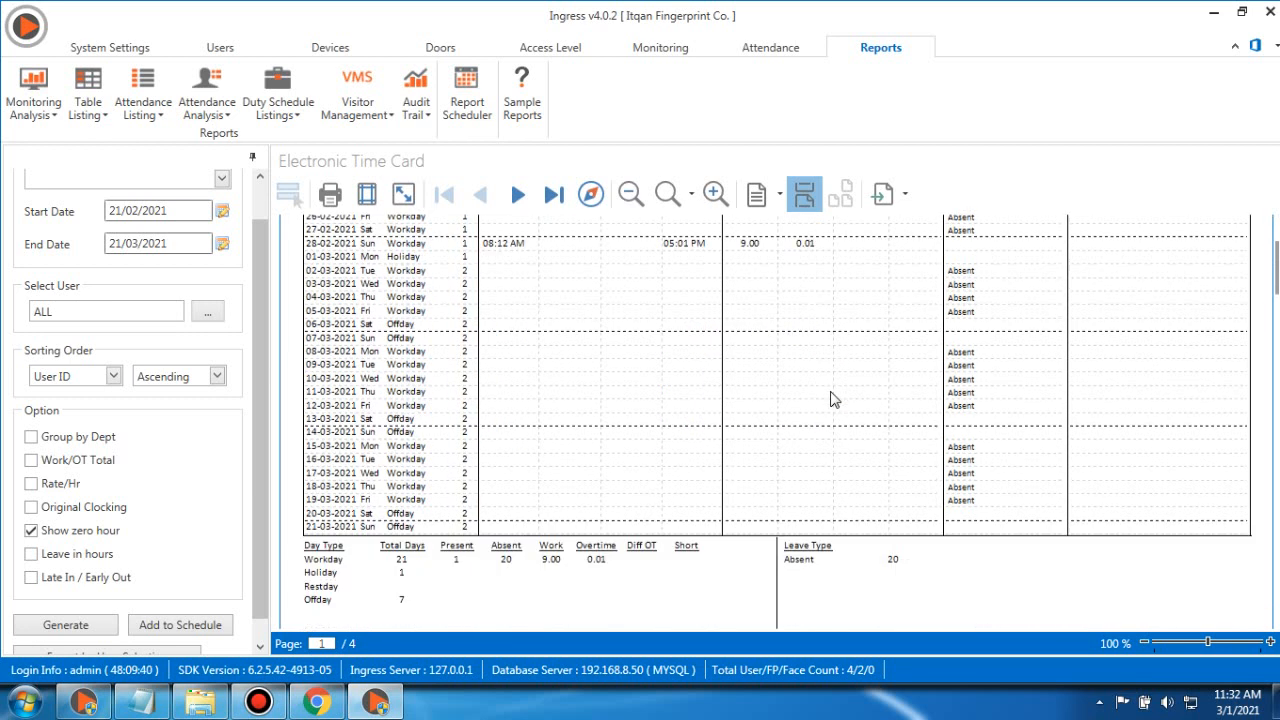
scroll(834, 405, down, 4)
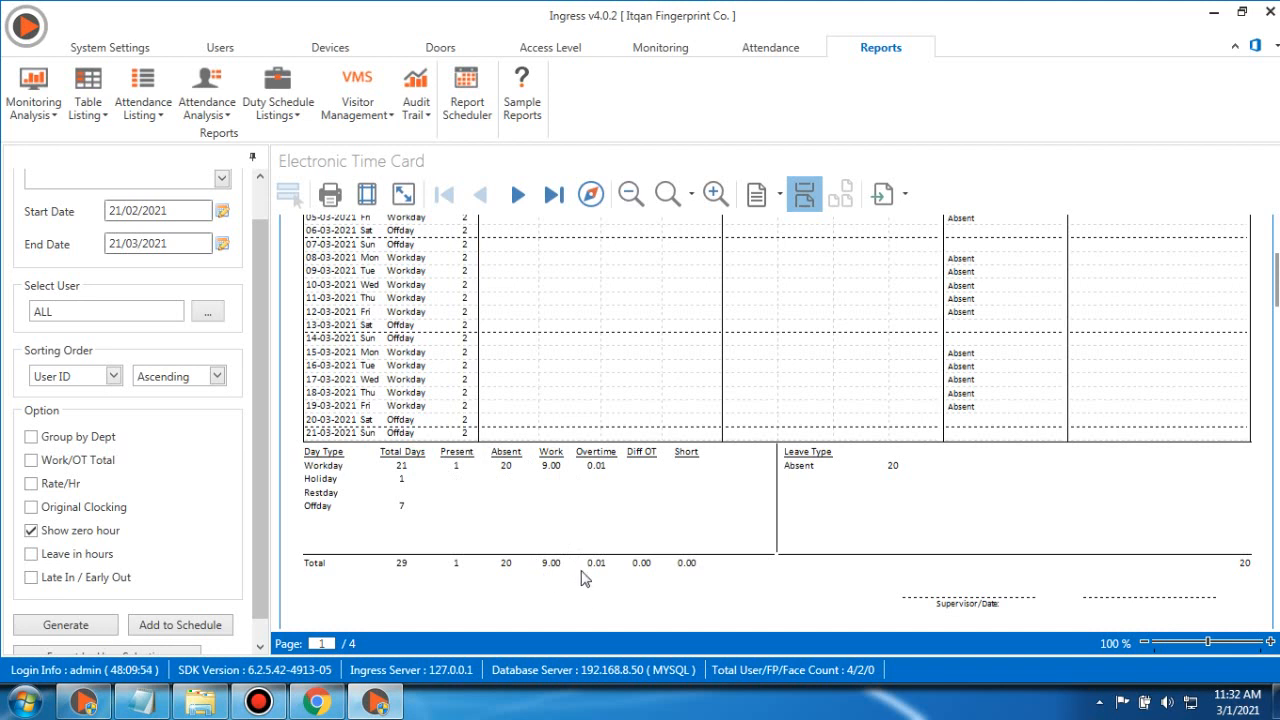
scroll(628, 515, down, 3)
scroll(628, 515, down, 4)
scroll(624, 492, down, 4)
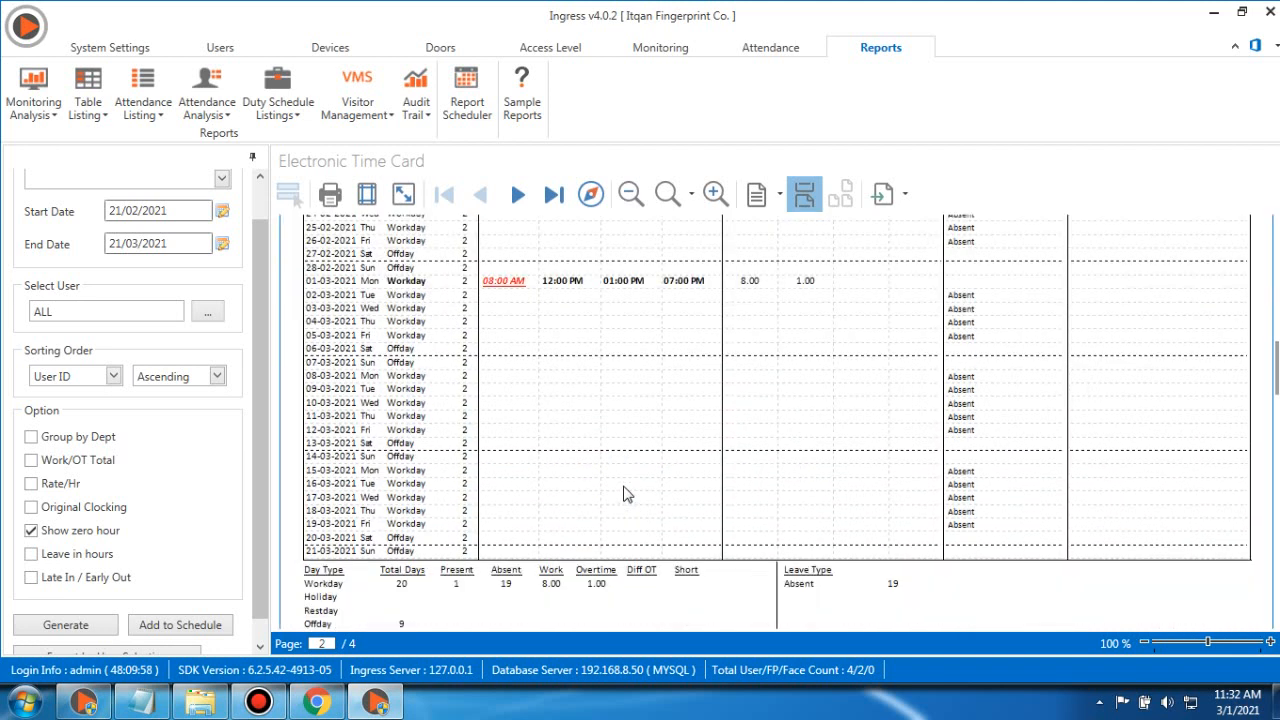
scroll(637, 455, up, 1)
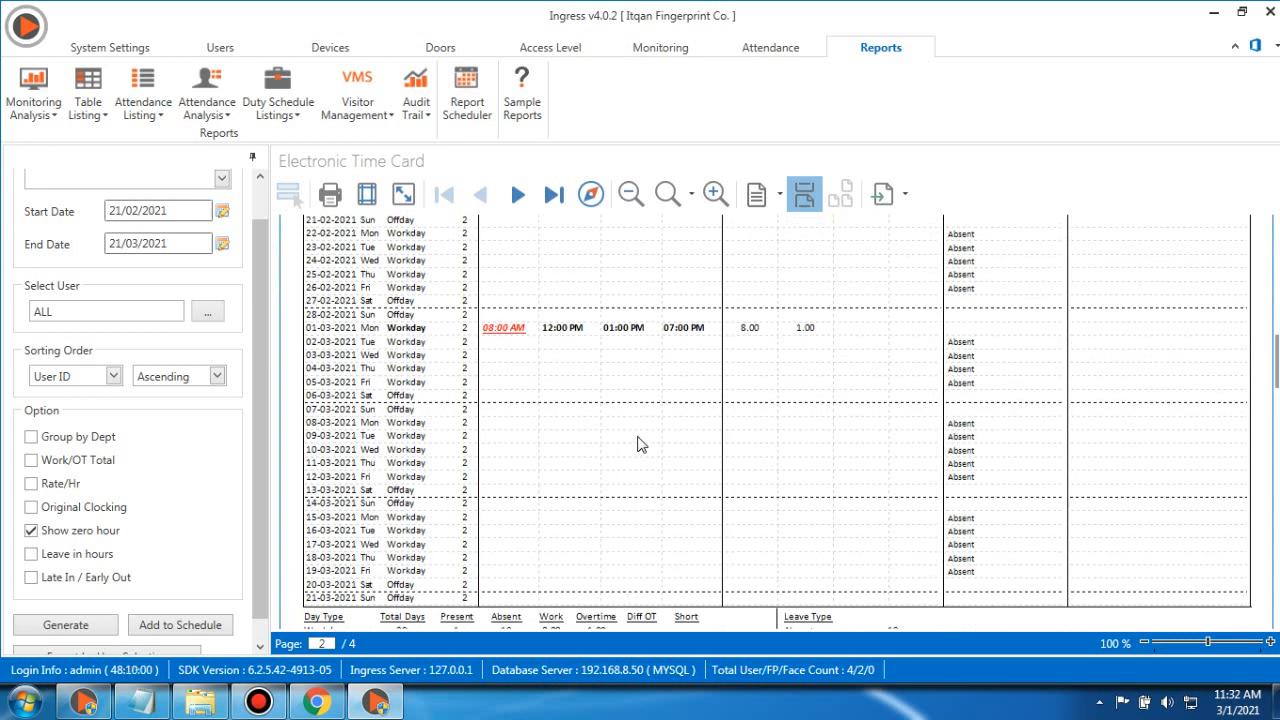
scroll(700, 428, up, 2)
scroll(757, 445, down, 5)
scroll(480, 560, down, 12)
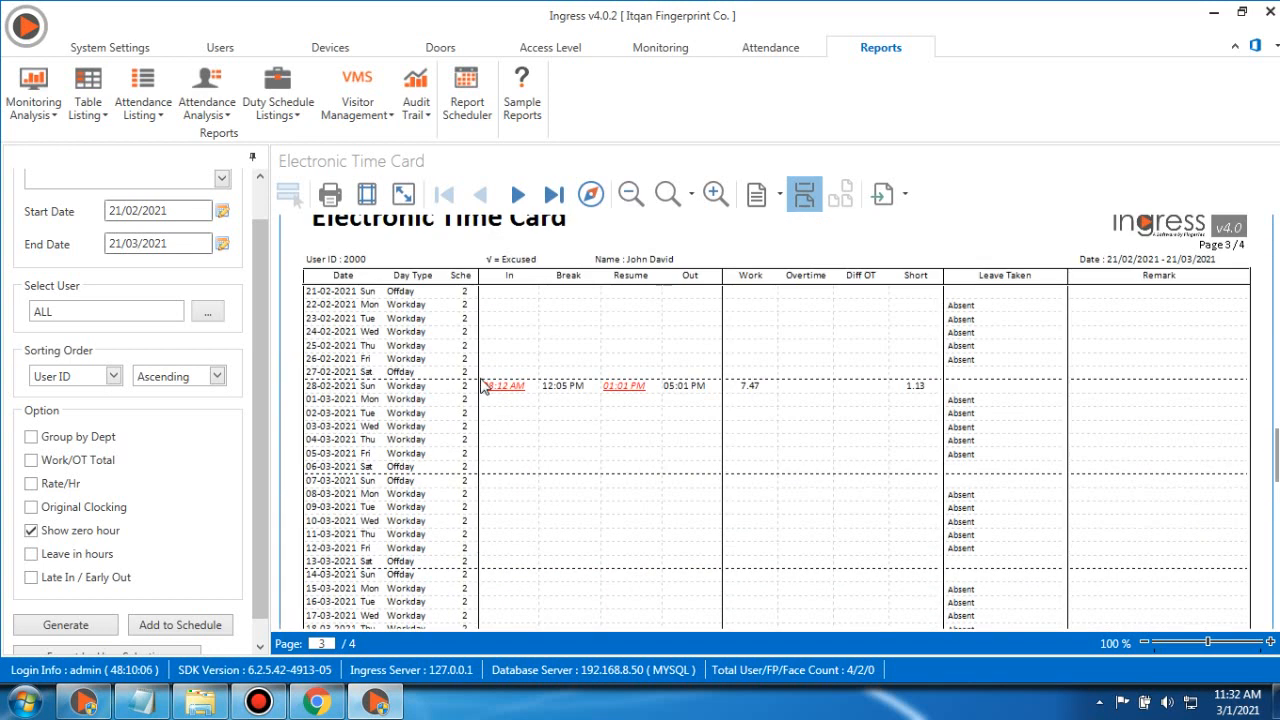
scroll(476, 445, down, 6)
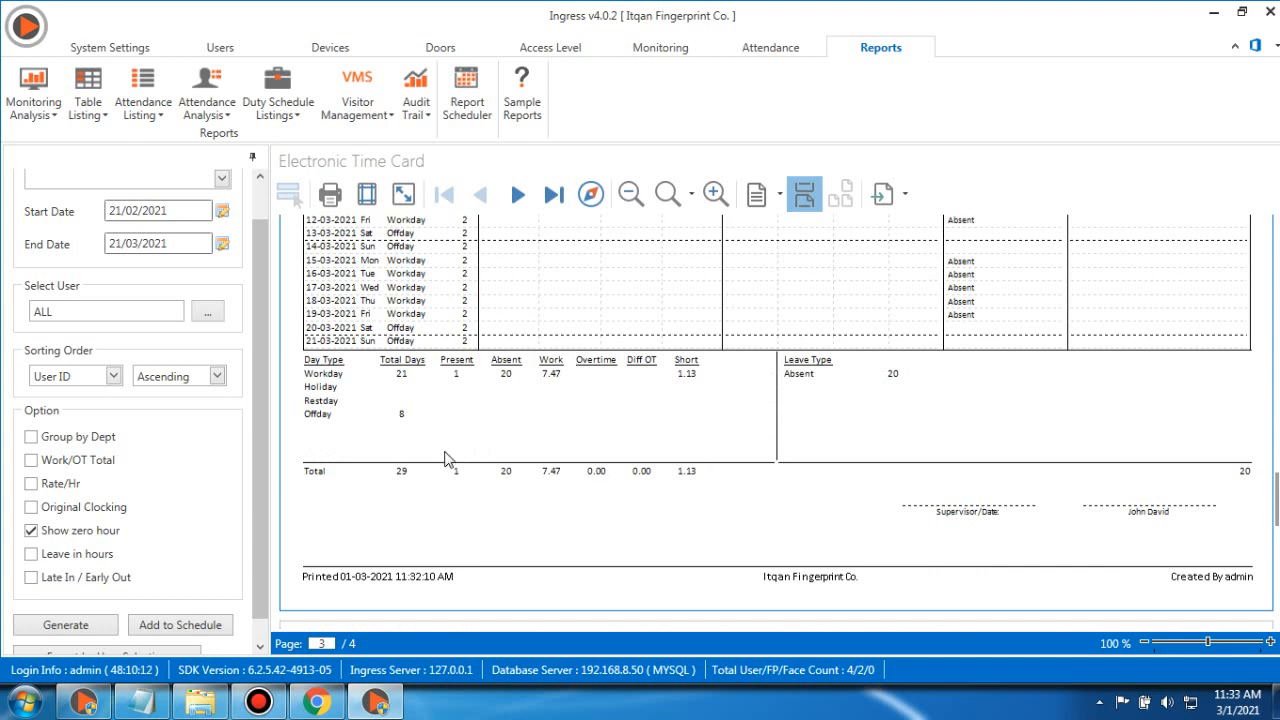
- Show the available attendance listing reports
click(148, 115)
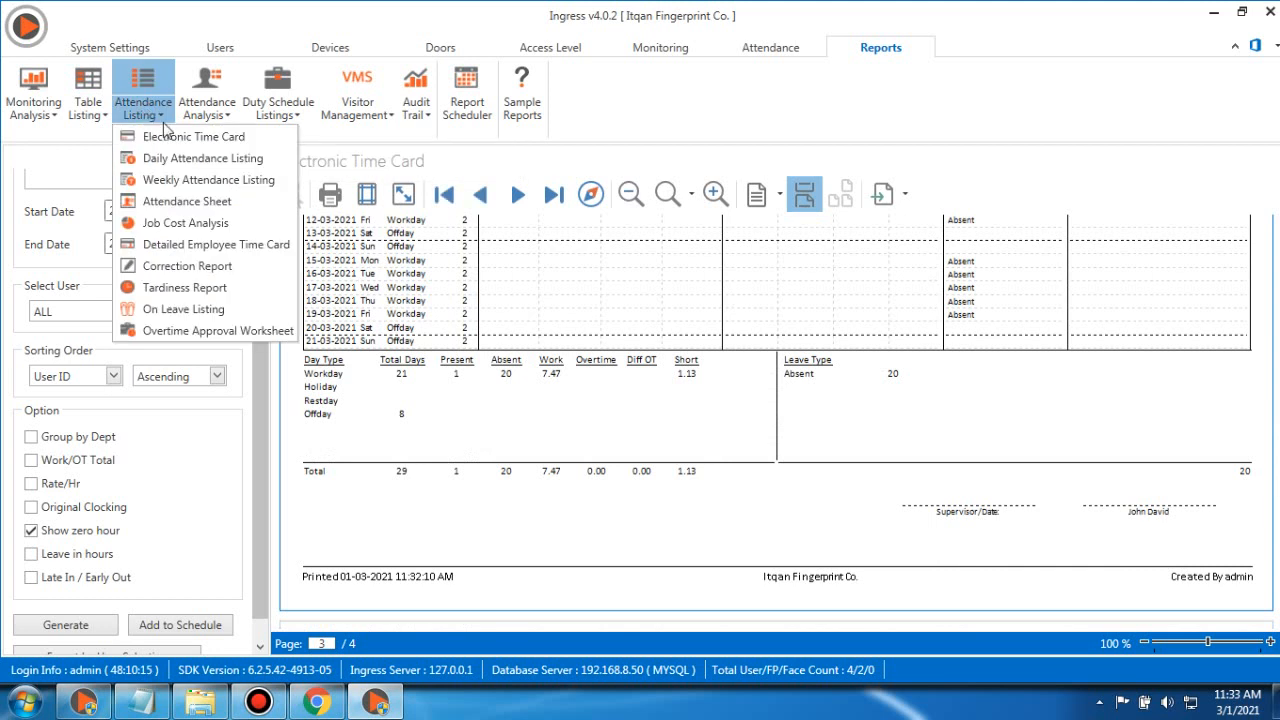